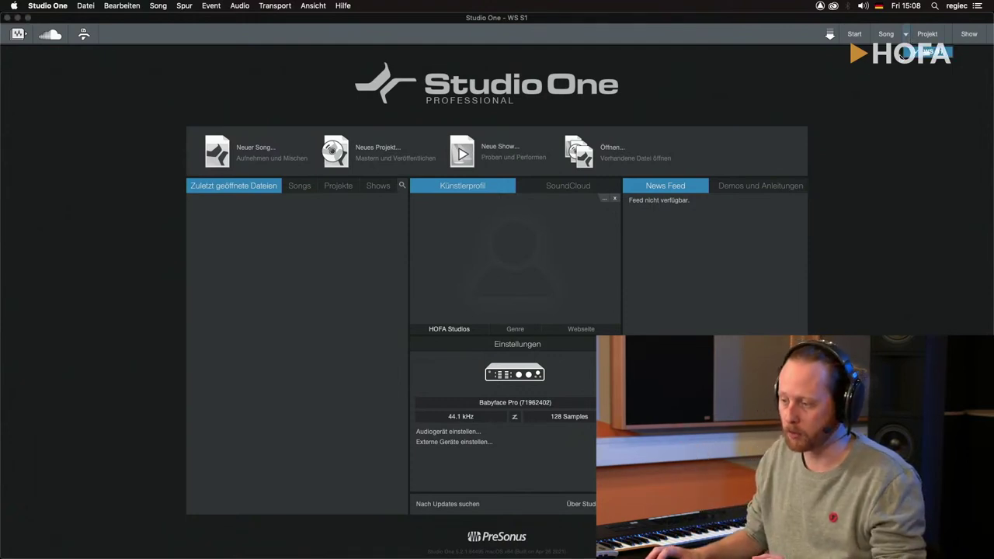
- View the open song's arrangement and mixer, and return to the start page
click(886, 33)
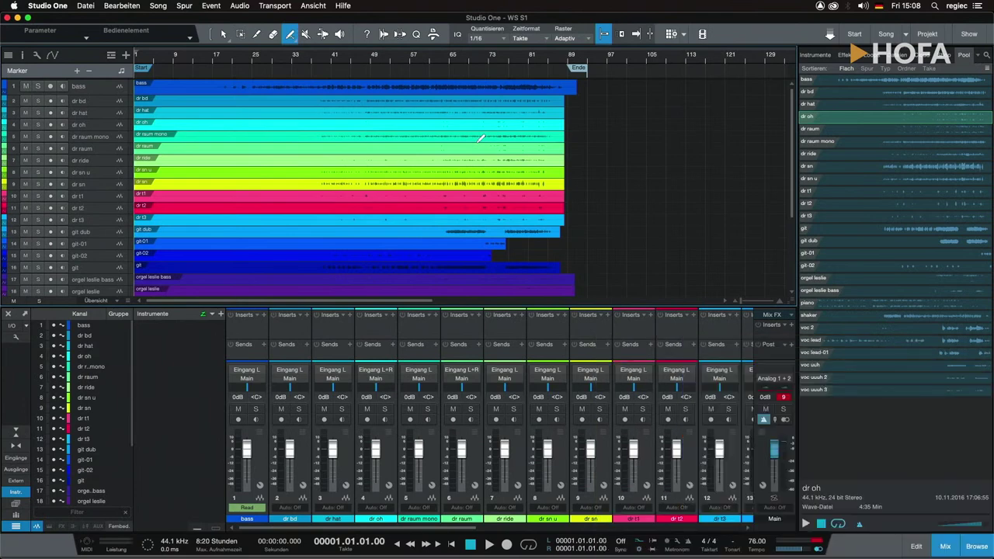
click(855, 34)
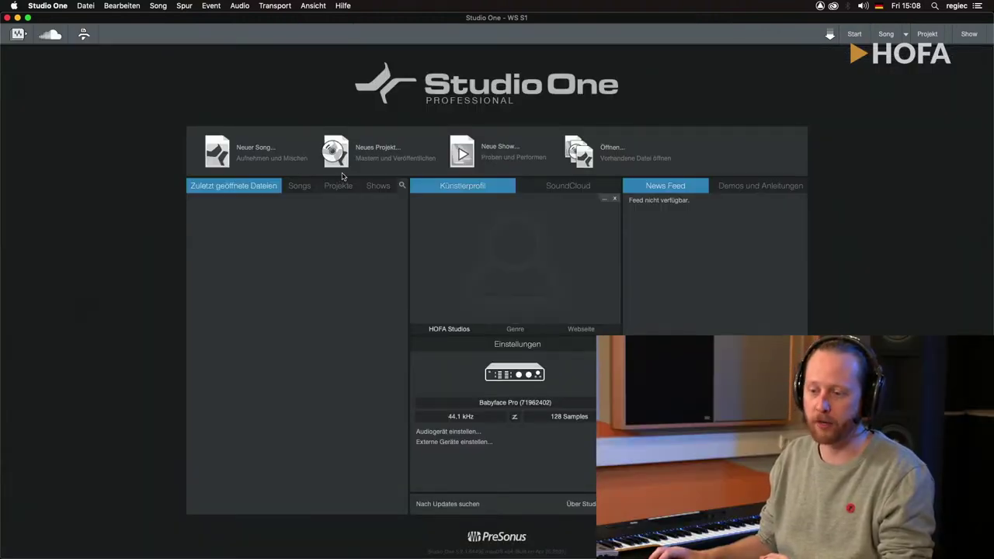
- Create a new mastering project with the default settings and return to the start page
click(388, 152)
click(721, 329)
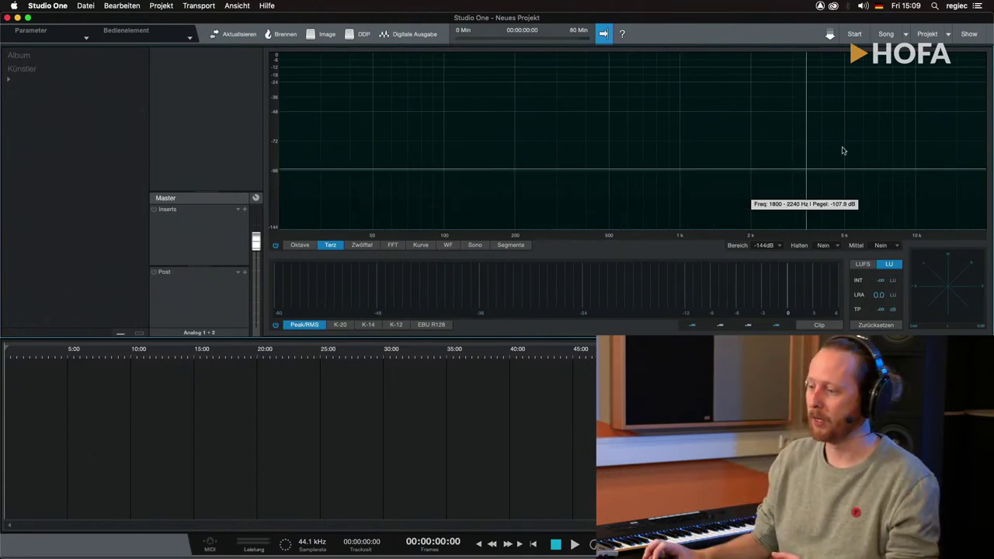
click(855, 33)
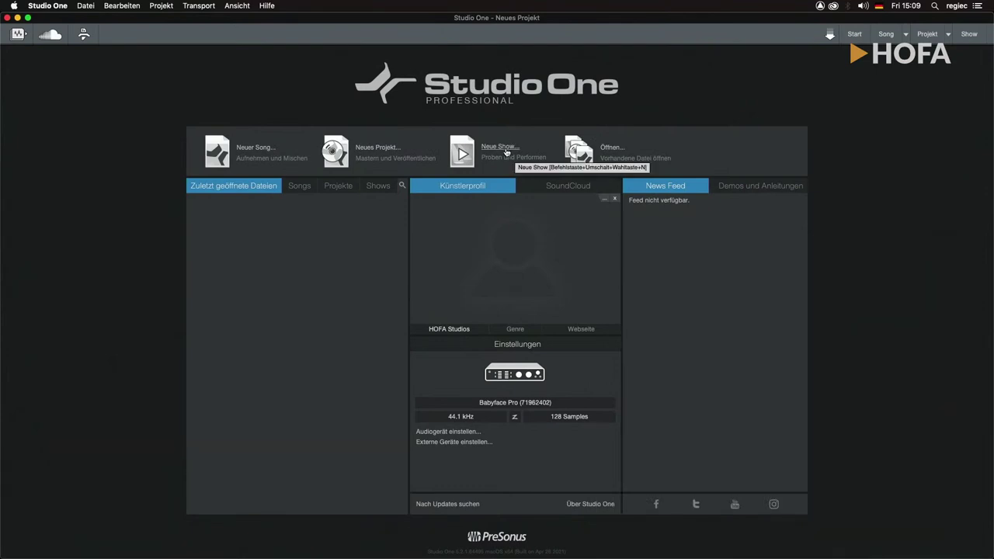
- Create a new show with the default settings and return to the start page
click(506, 151)
click(841, 332)
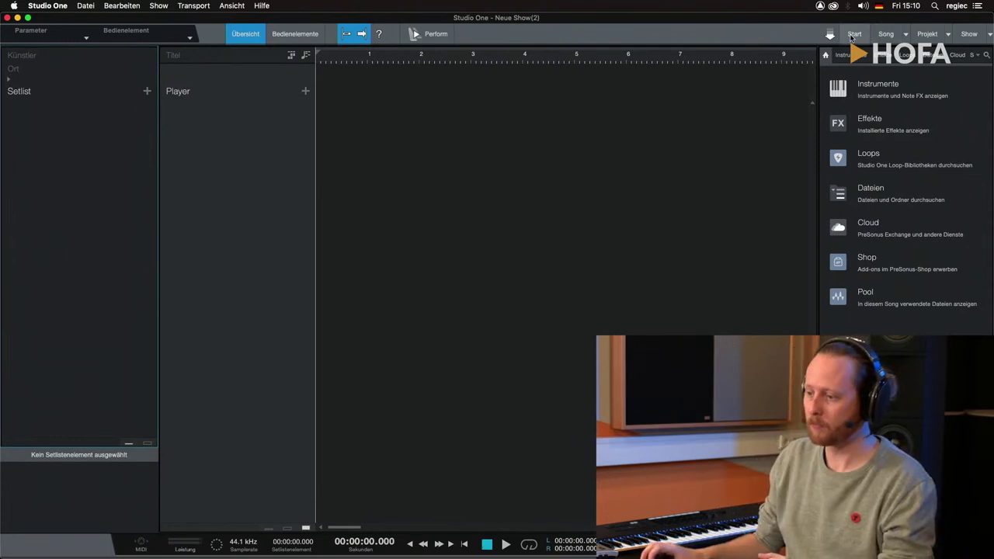
click(854, 34)
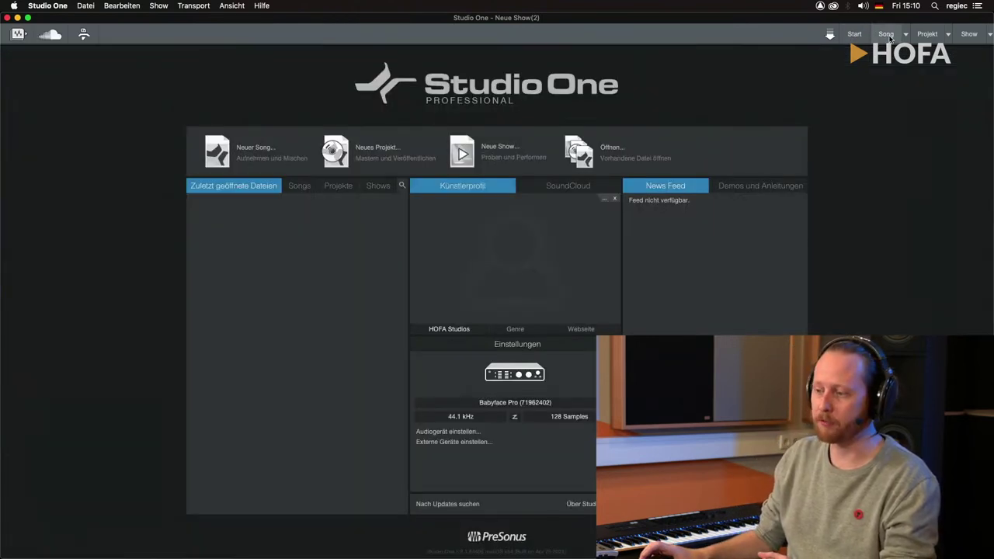
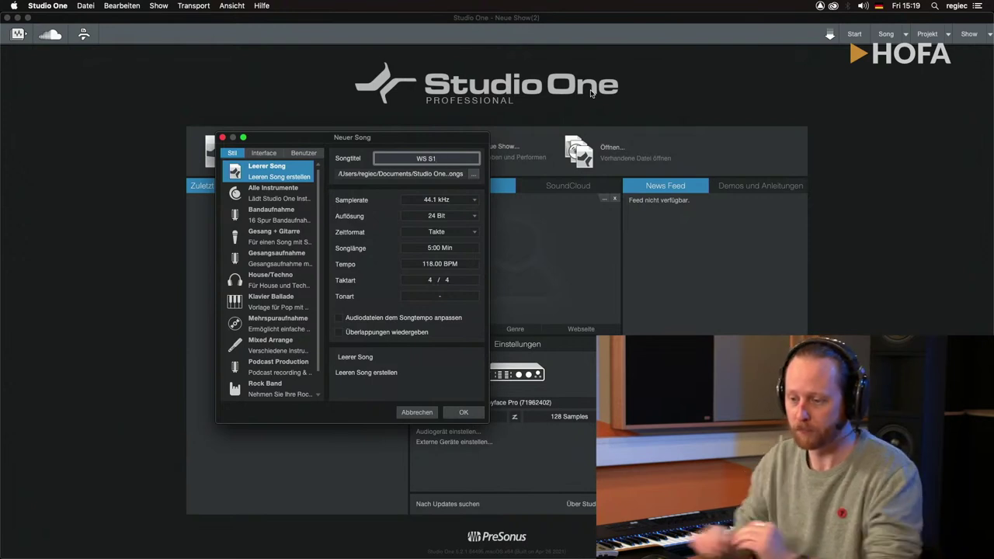
- Browse the style templates for the new song, preview Mixed Arrange, and reselect Leerer Song
drag(444, 138, 434, 115)
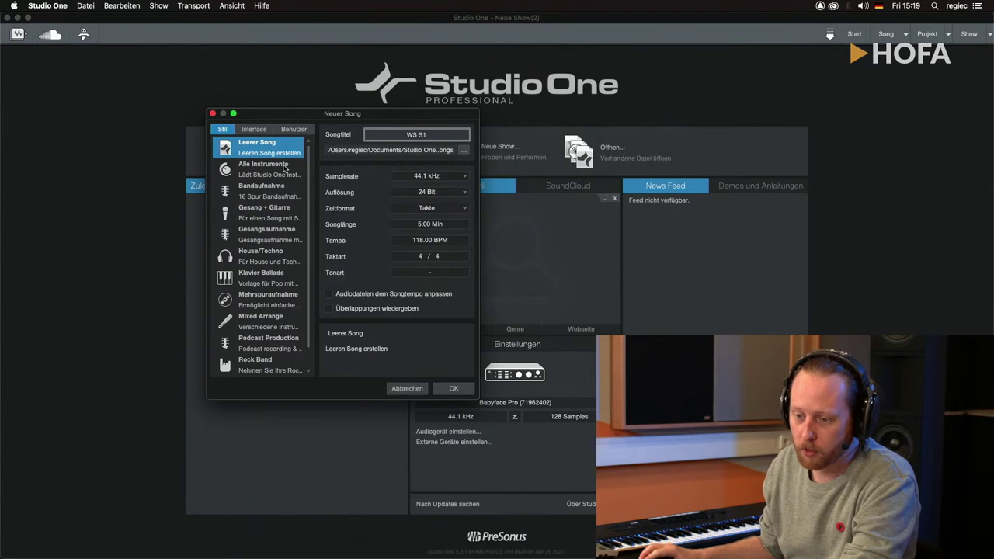
scroll(281, 219, down, 1)
scroll(279, 266, up, 1)
scroll(273, 199, down, 1)
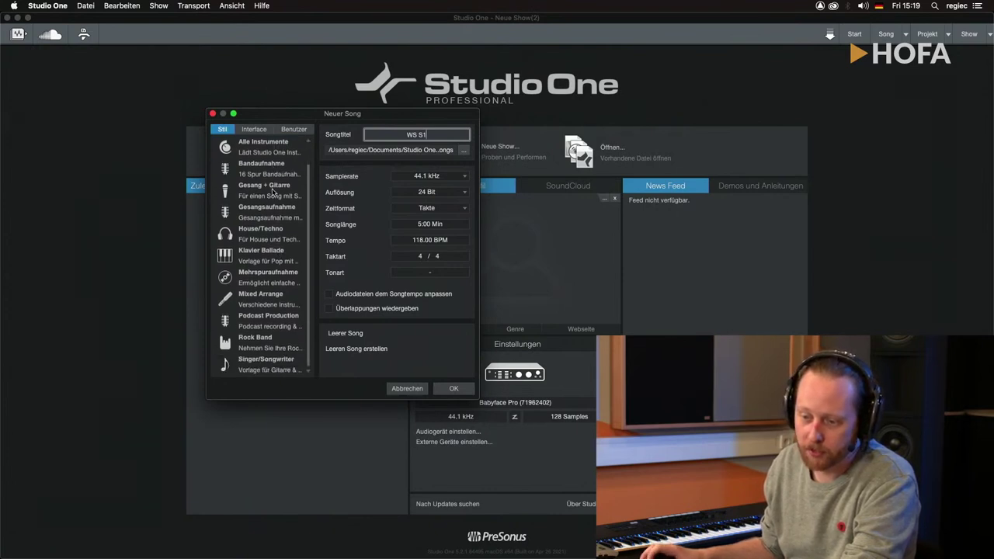
click(271, 294)
scroll(272, 292, up, 1)
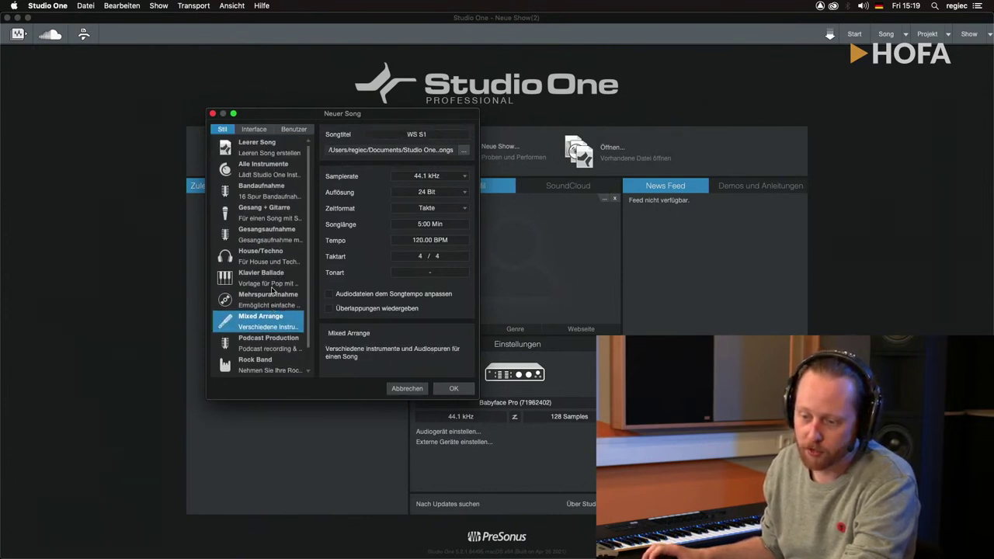
click(258, 146)
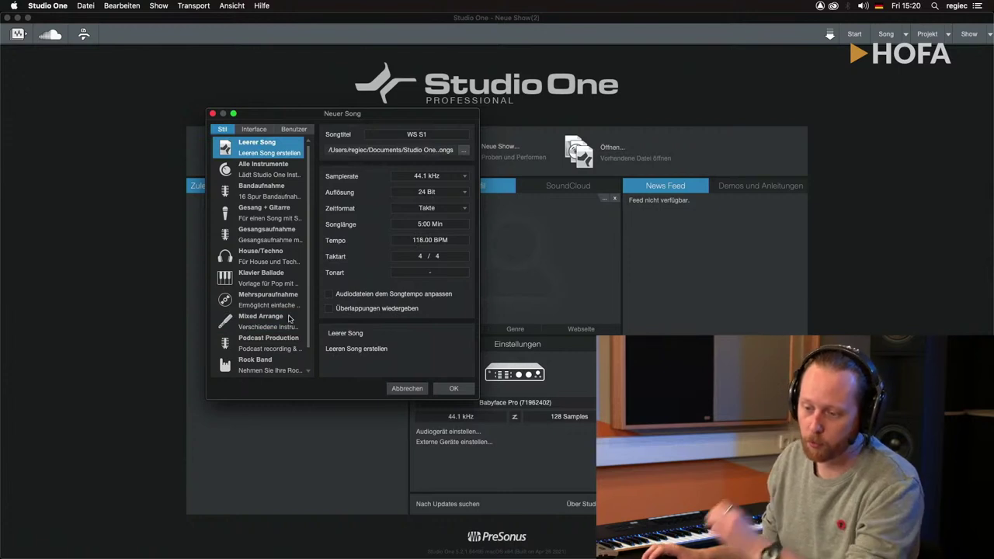
- Examine the audio interface templates and the user templates for the new song, and return to the style templates
click(256, 130)
scroll(272, 256, down, 1)
scroll(272, 257, up, 1)
scroll(267, 225, down, 3)
scroll(267, 248, up, 3)
scroll(267, 264, down, 10)
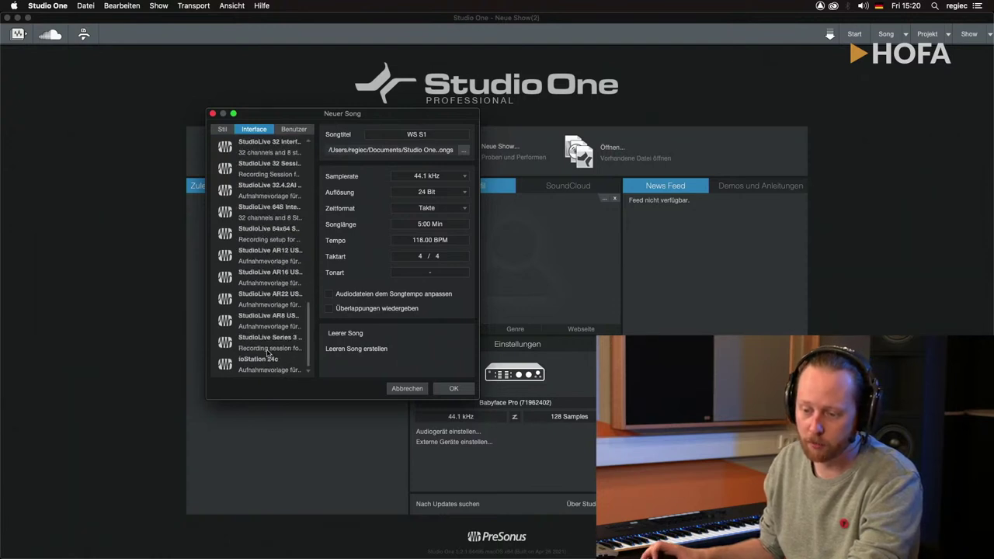
scroll(269, 326, up, 10)
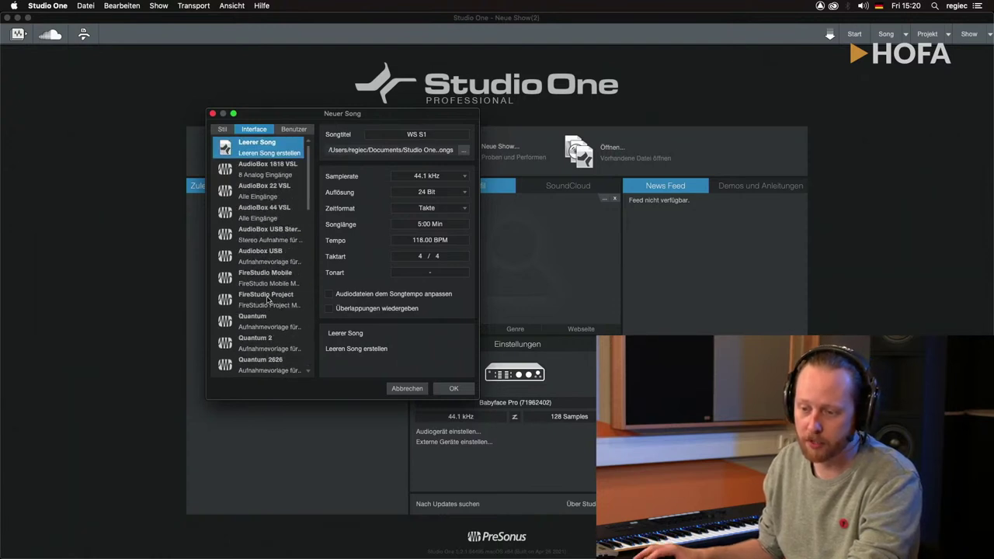
click(292, 131)
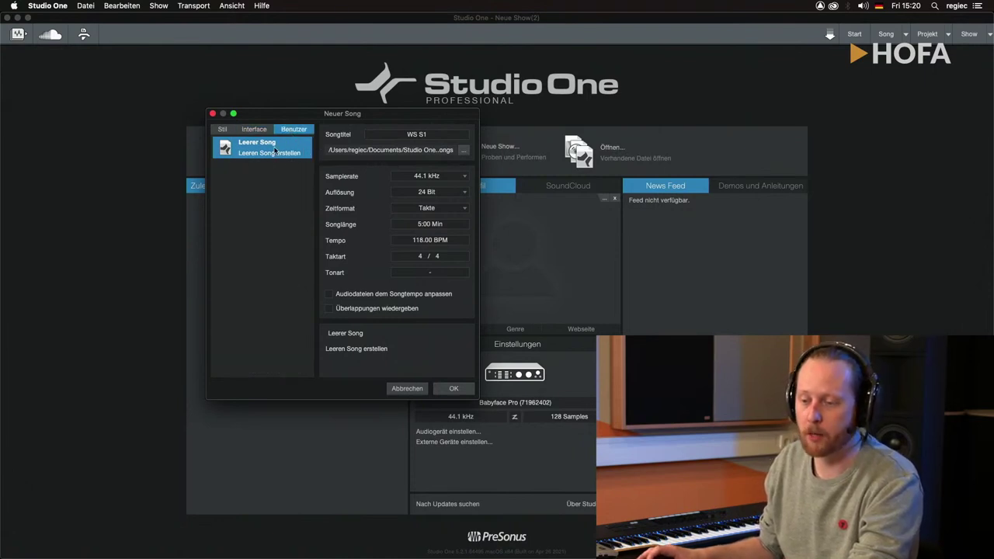
click(230, 131)
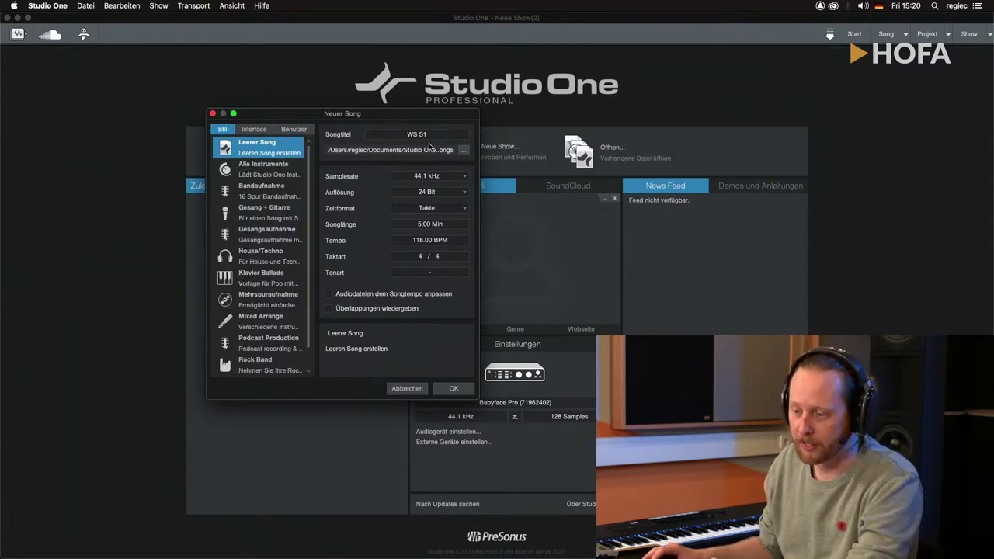
- Set the new song's save location to the Desktop folder, keeping the song title WS S1
click(463, 150)
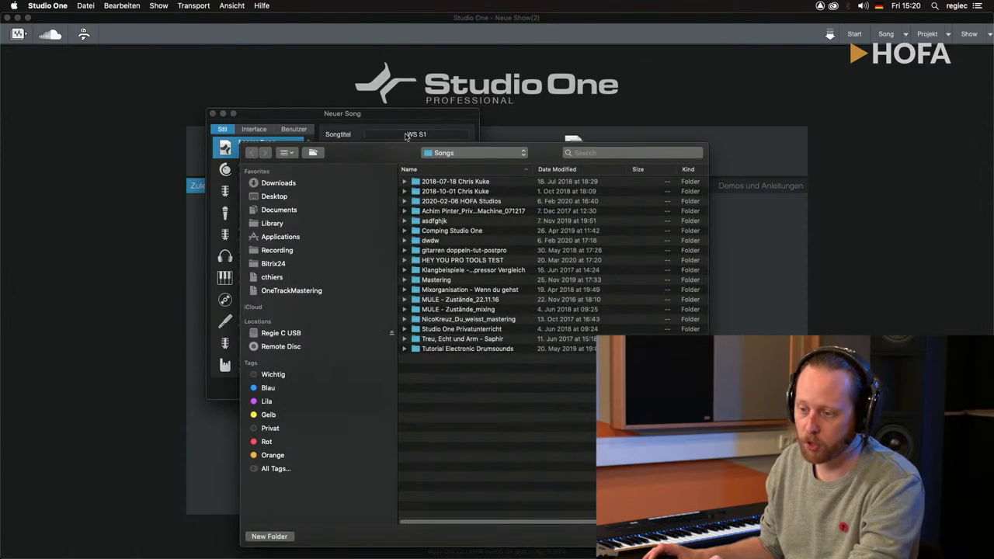
click(284, 198)
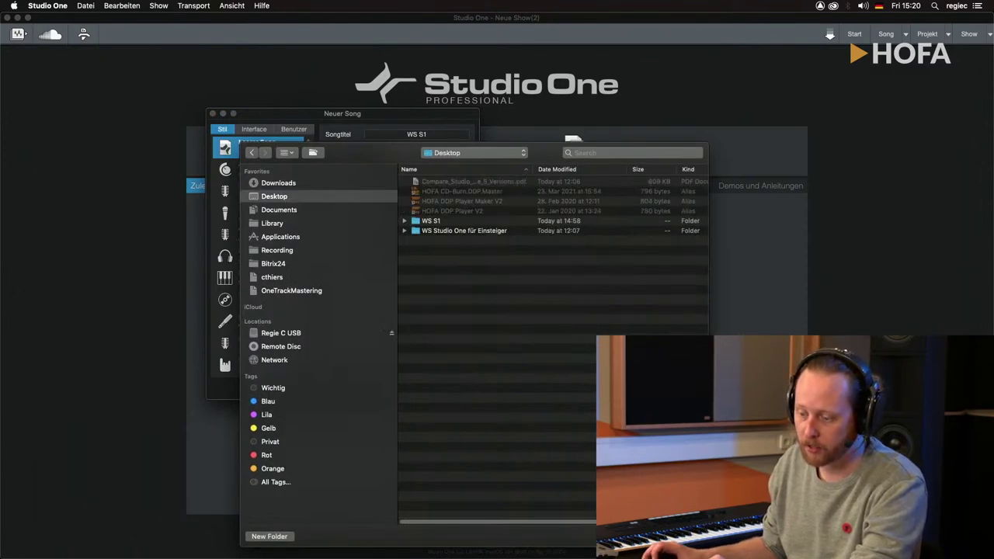
key(Return)
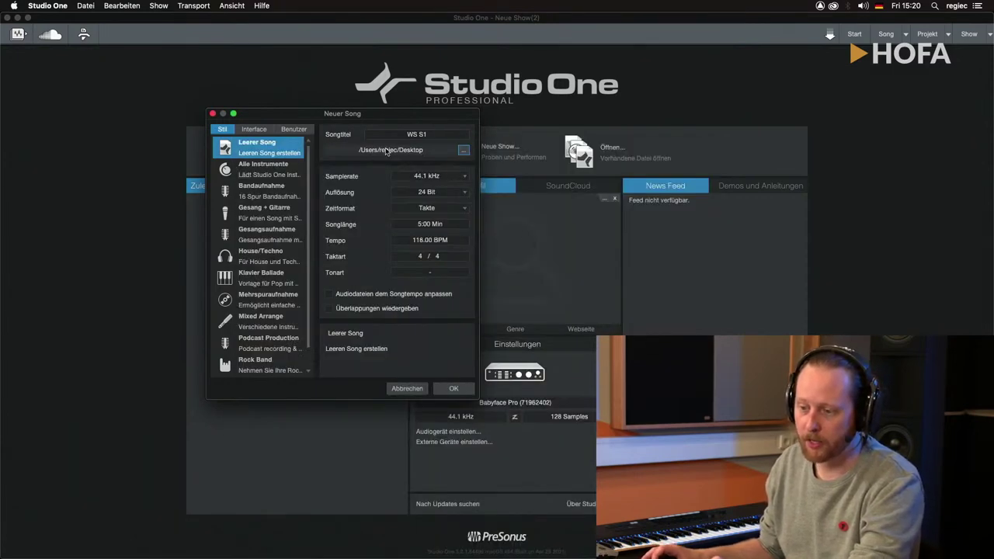
click(440, 136)
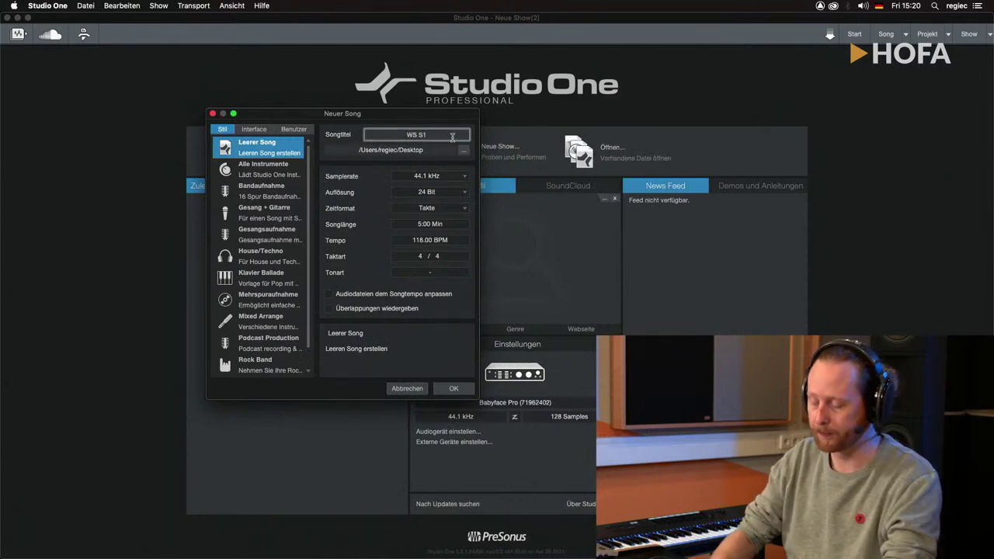
click(381, 200)
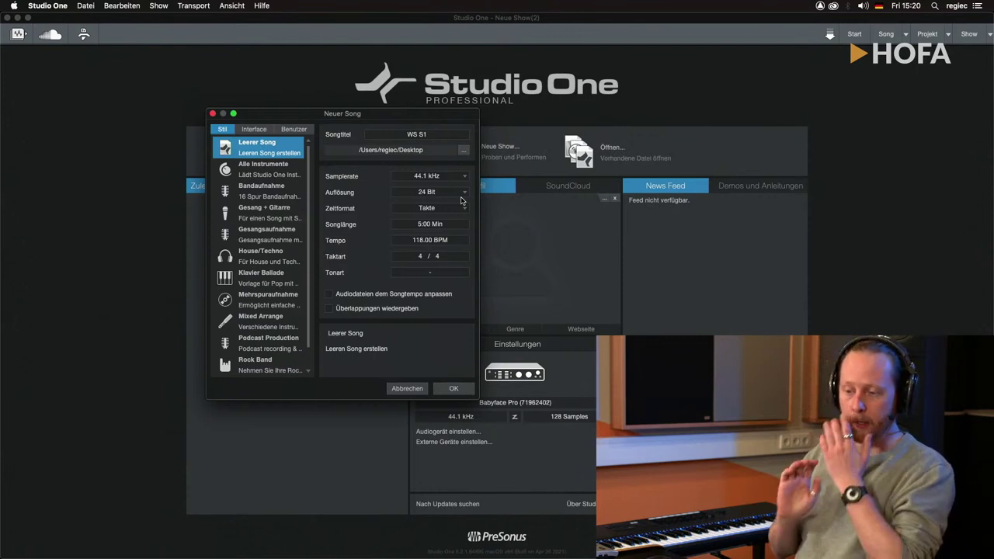
- Review the sample rate and bit resolution choices for the new song
click(458, 178)
click(457, 179)
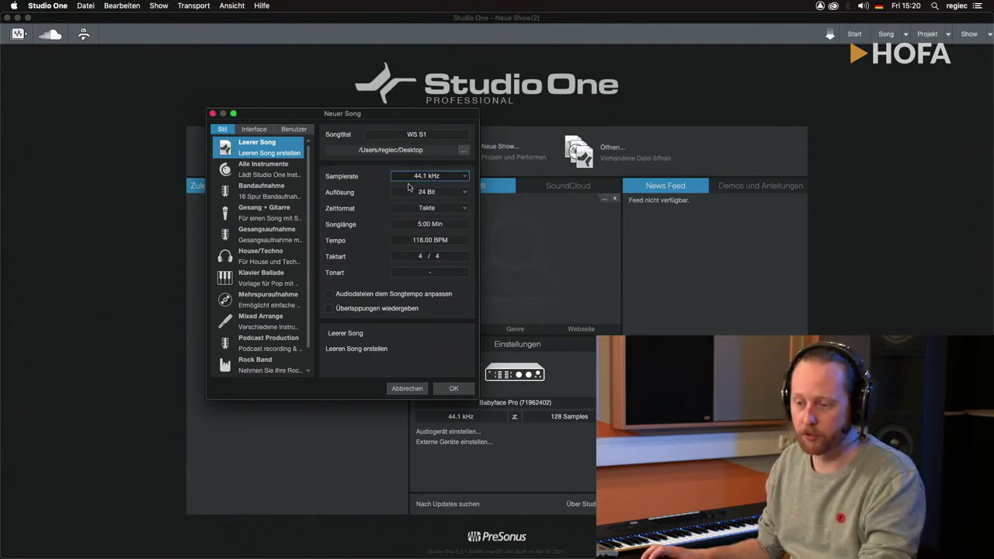
click(437, 198)
click(385, 191)
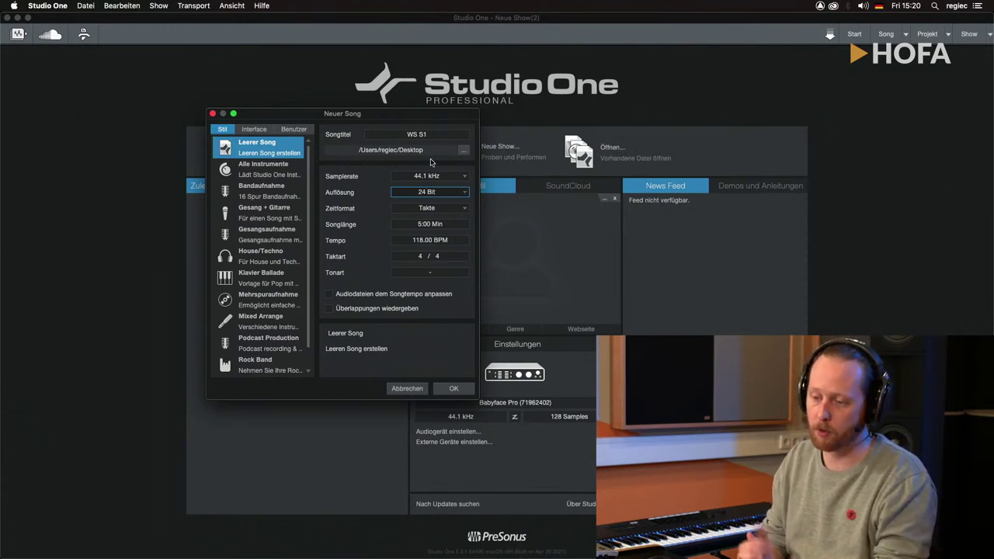
- Review the time format and key choices for the new song, keeping the format at Takte
click(444, 210)
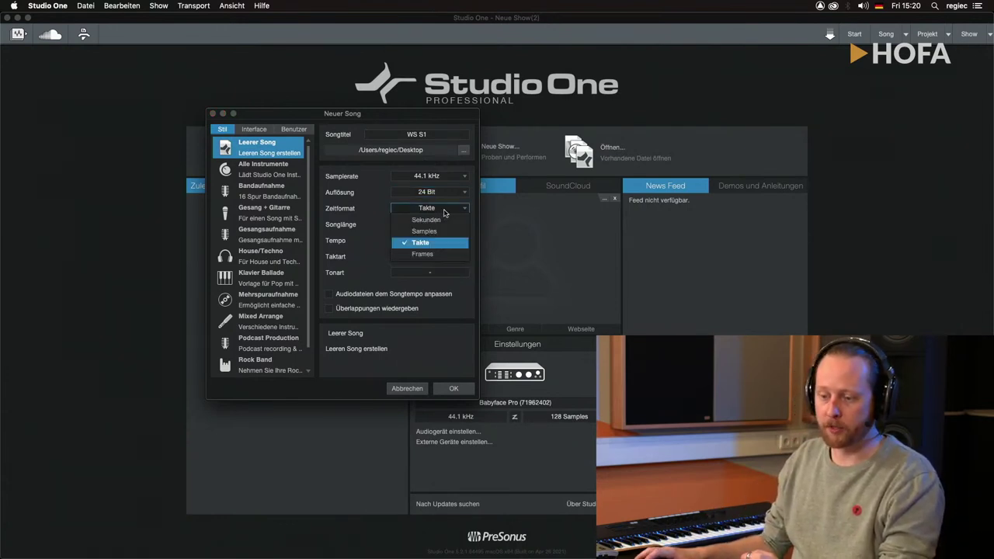
click(394, 247)
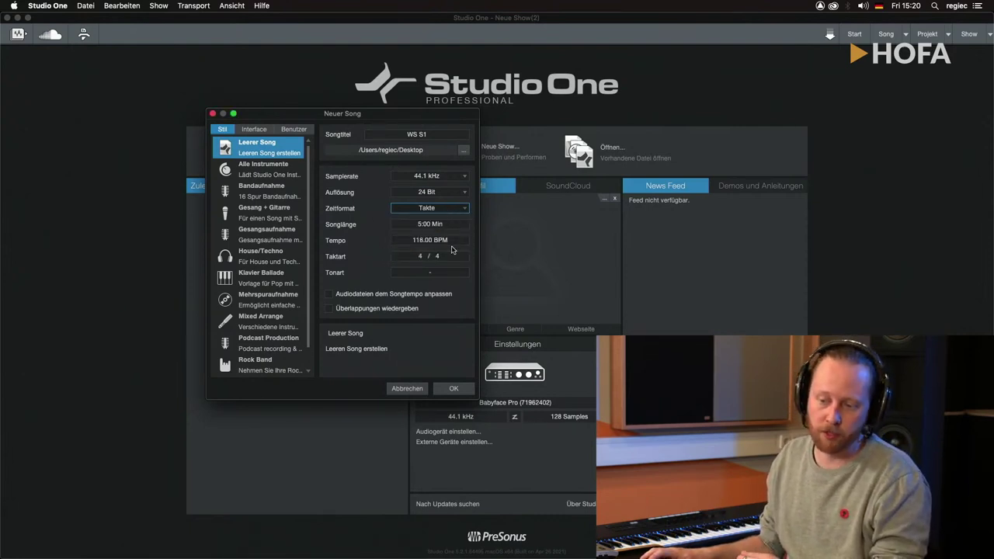
click(461, 207)
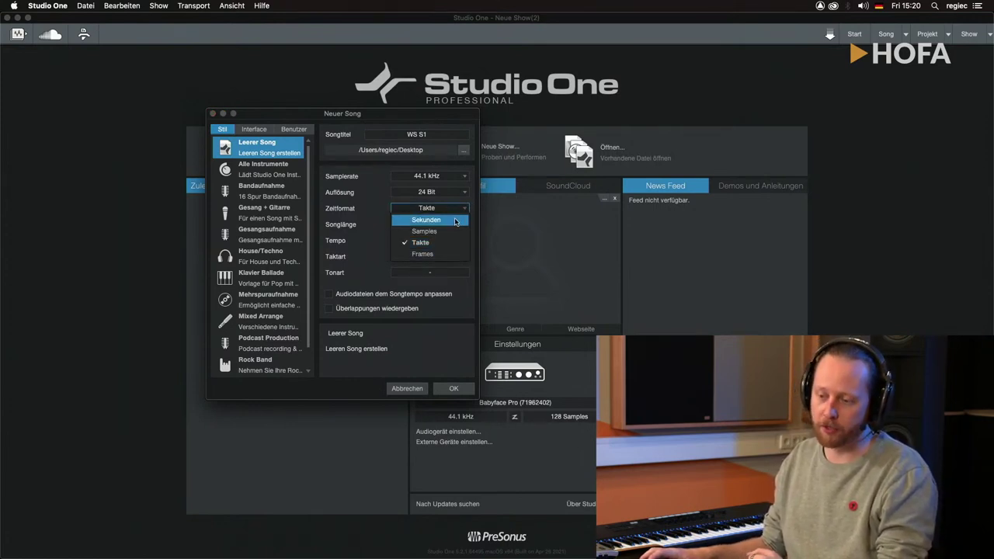
click(378, 226)
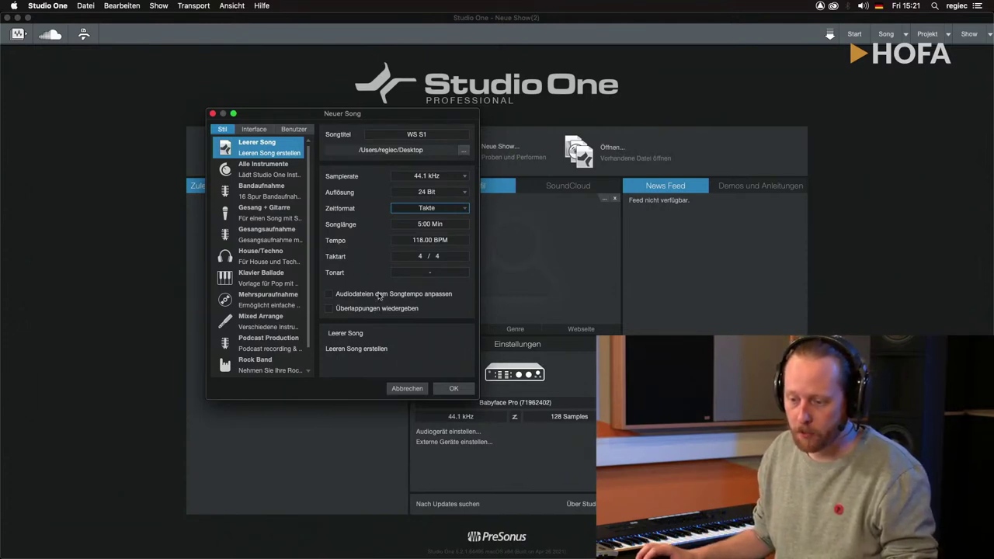
click(435, 272)
click(384, 272)
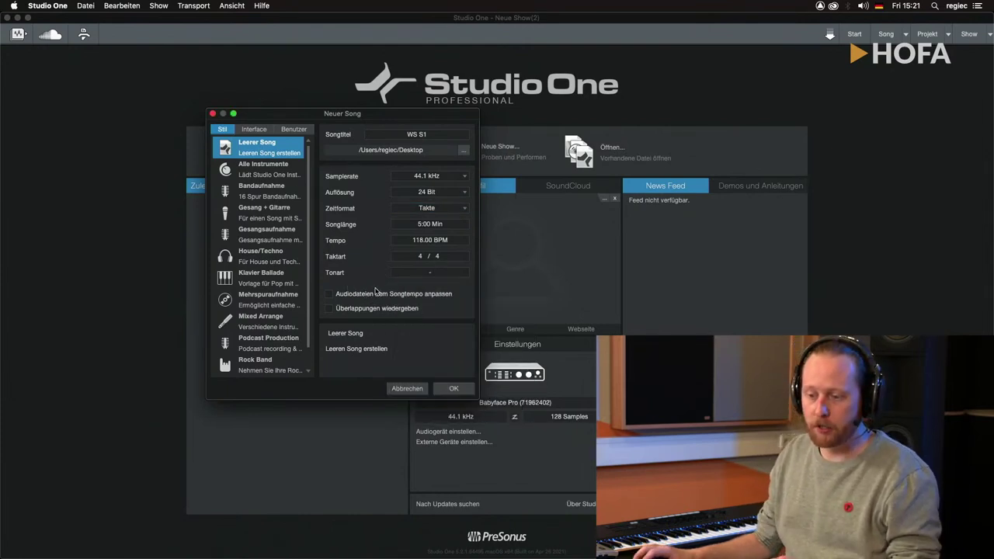
- Create the empty song WS S1 with the adjustment of audio files to the song tempo switched off
click(374, 296)
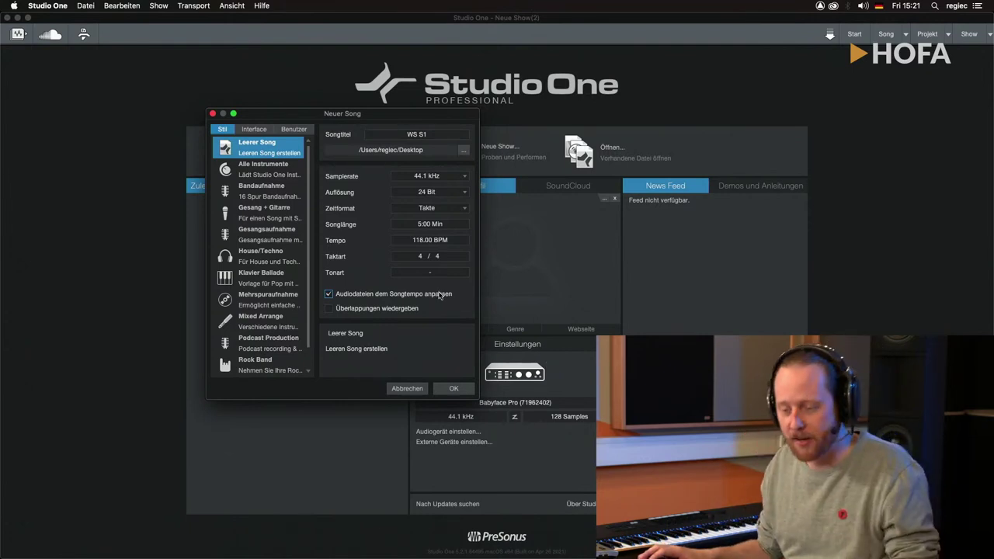
click(416, 295)
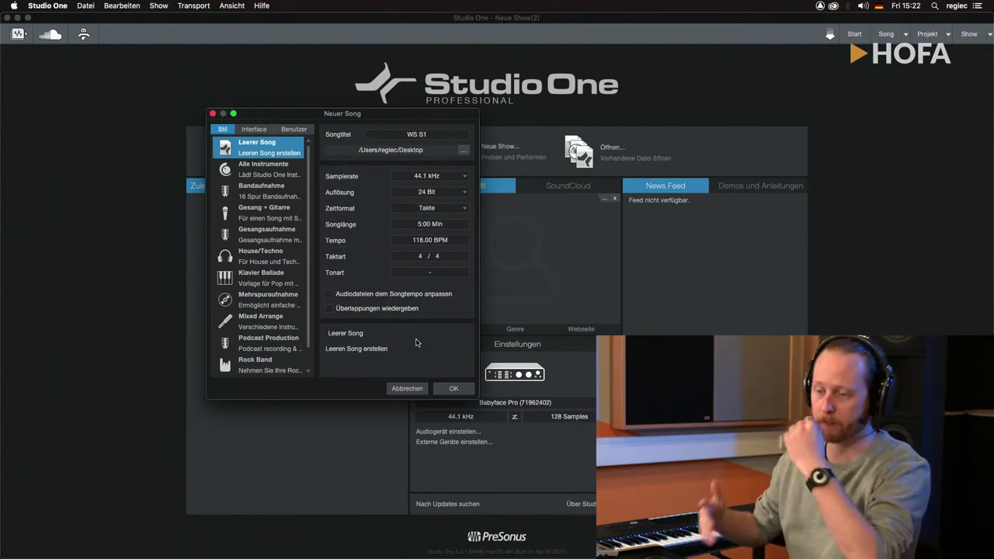
click(451, 389)
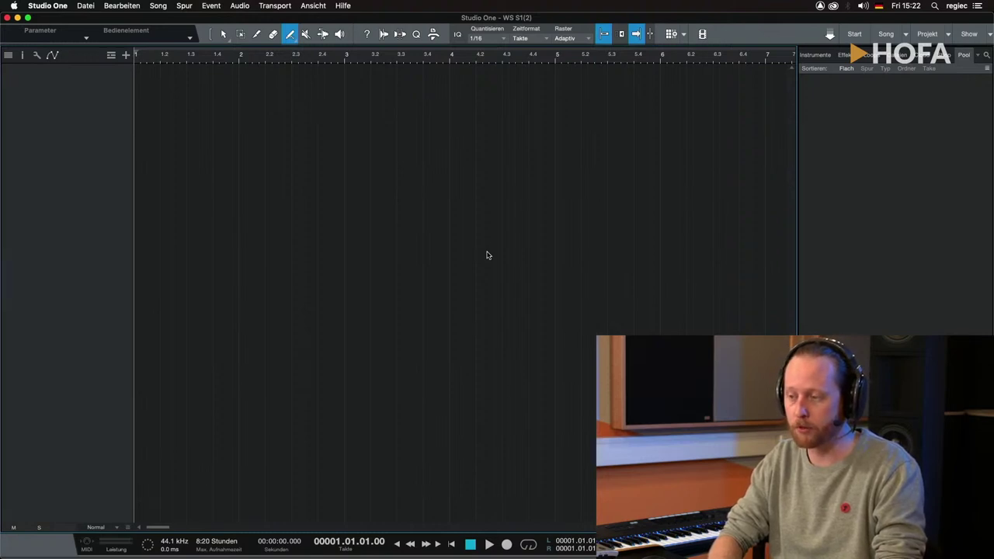
- Open the program settings and look through the general, folder, audio device, external device and advanced categories
key(super+comma)
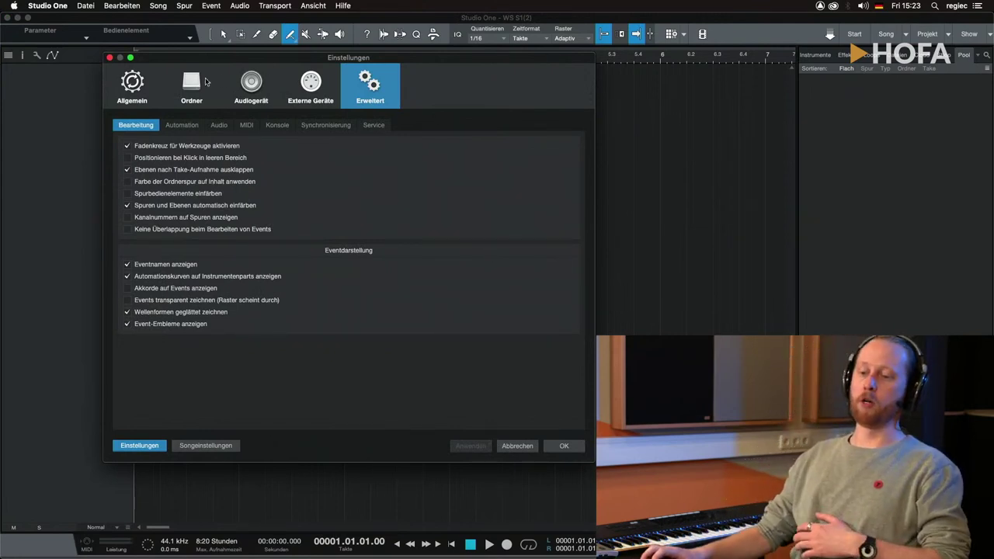
click(131, 90)
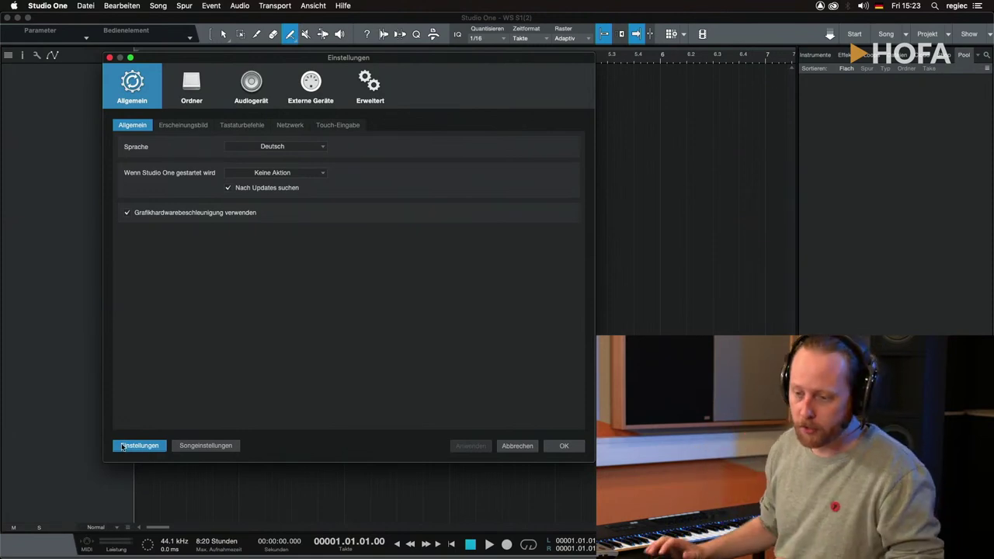
click(203, 78)
click(249, 78)
click(306, 79)
click(368, 82)
click(194, 81)
click(136, 83)
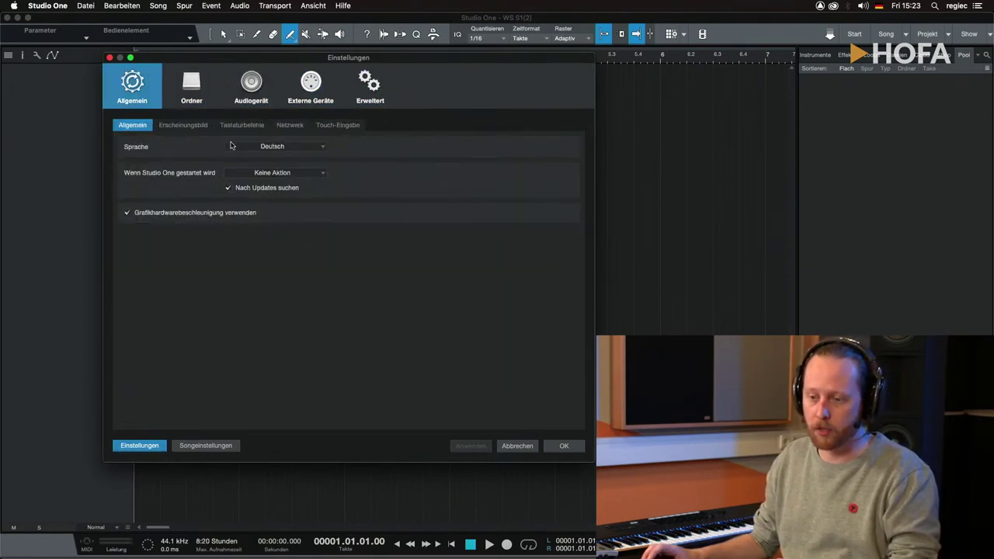
- View the keyboard command settings and set the background brightness to -53% in the appearance settings
click(234, 128)
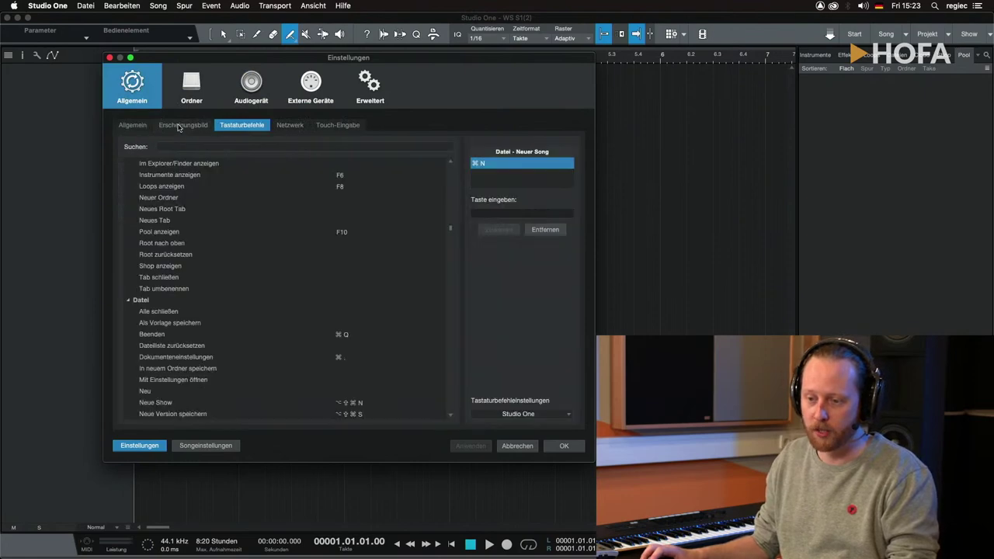
click(178, 127)
mouse_move(264, 189)
mouse_down()
mouse_move(203, 194)
mouse_move(250, 190)
mouse_up()
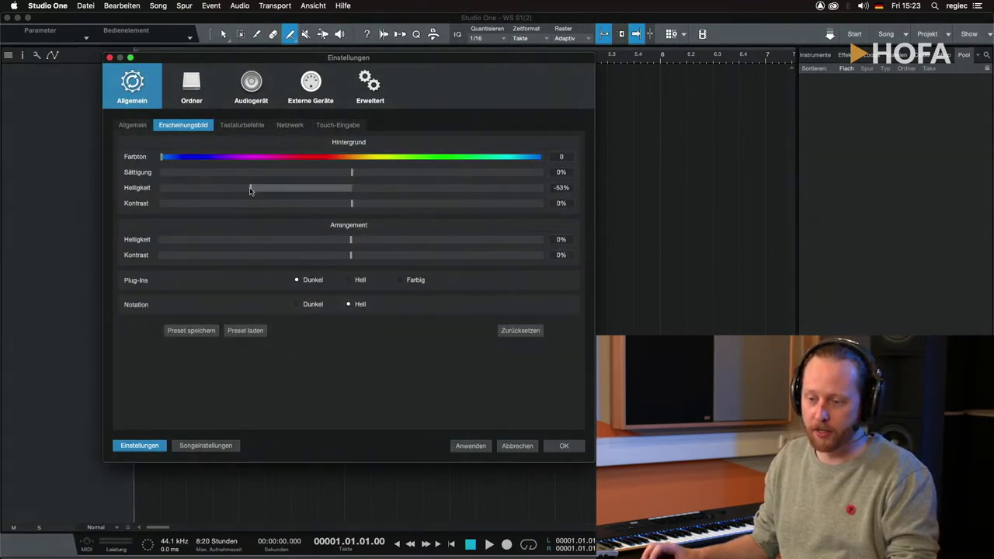
- Review the available playback devices in the audio device settings, keeping Babyface Pro selected
click(240, 100)
click(276, 150)
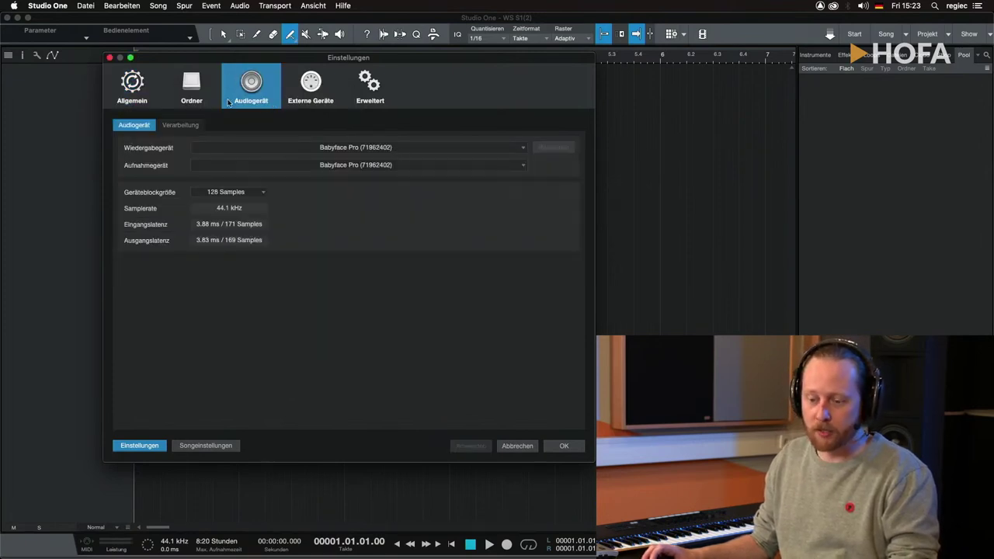
click(375, 149)
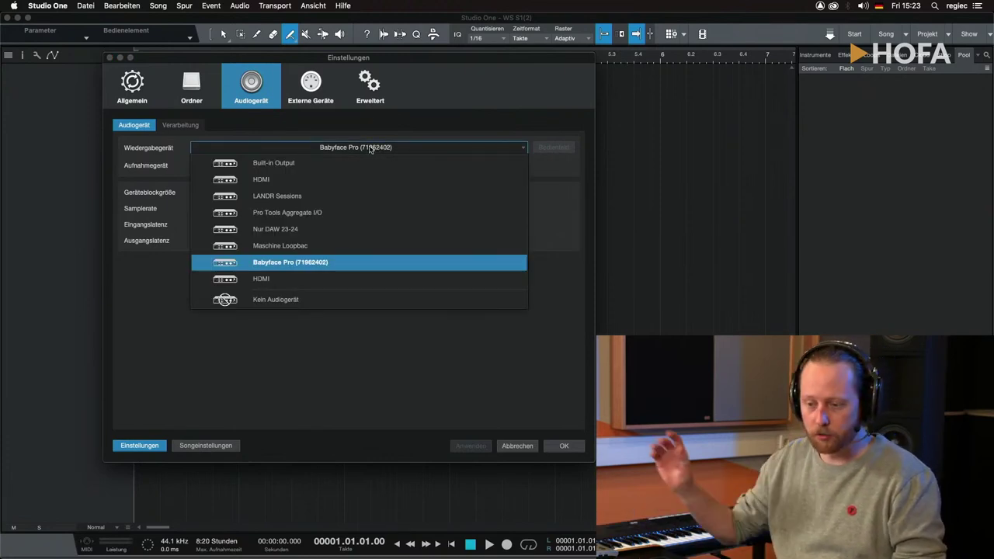
click(299, 263)
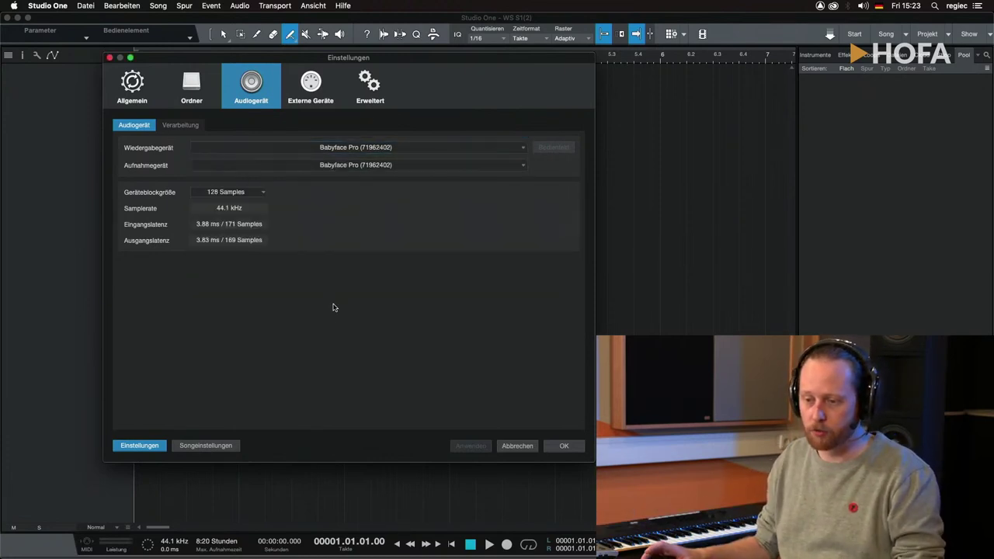
- Set the audio device block size to 16 samples and look over the other available sizes
click(247, 194)
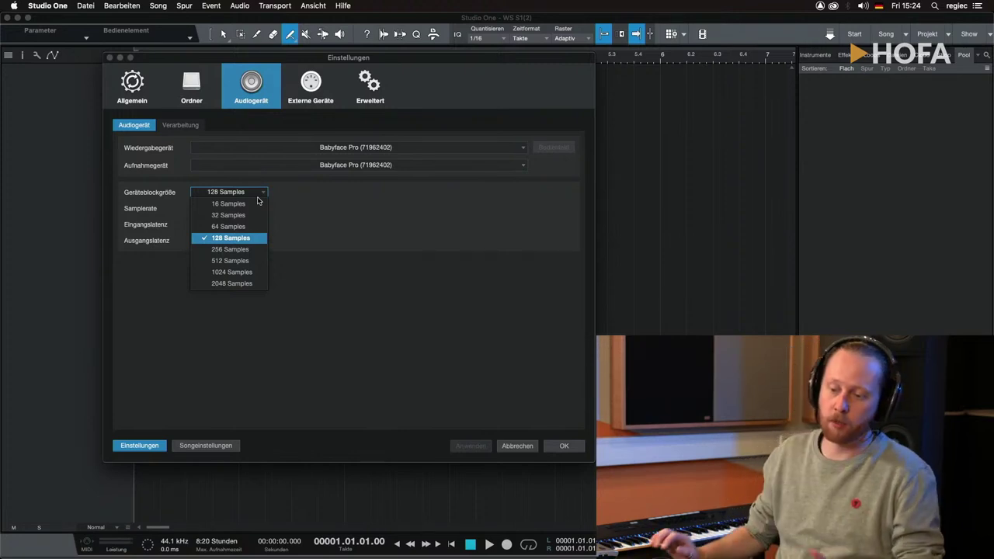
click(249, 204)
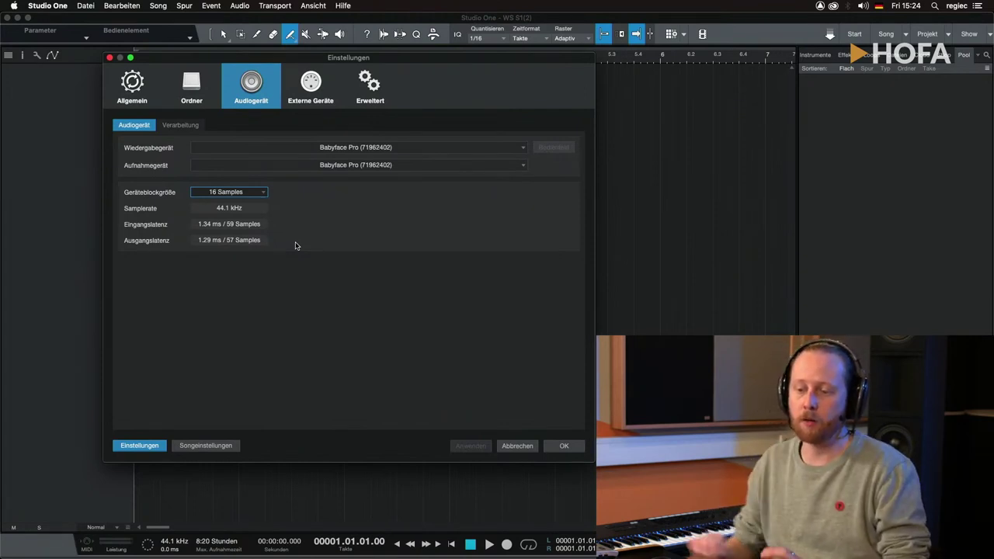
click(226, 193)
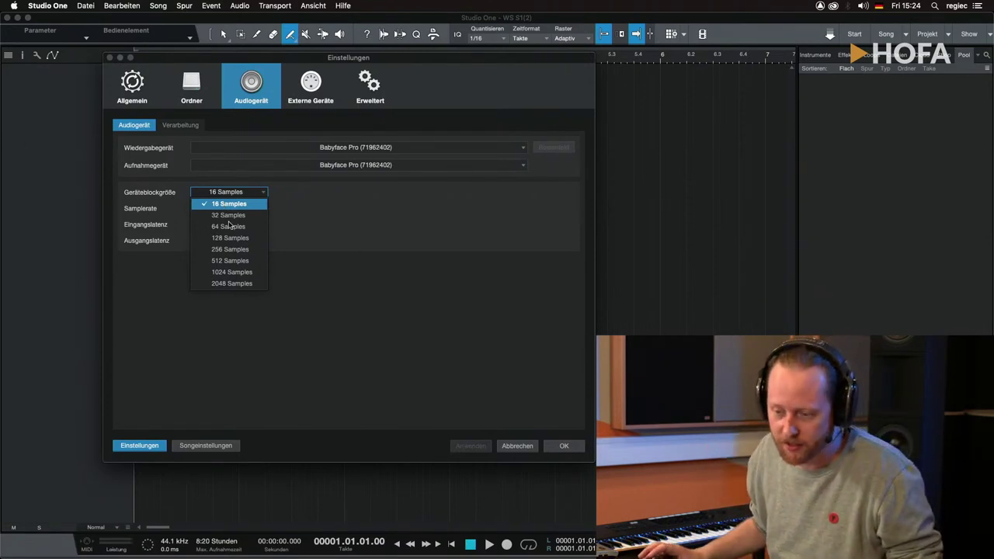
click(372, 245)
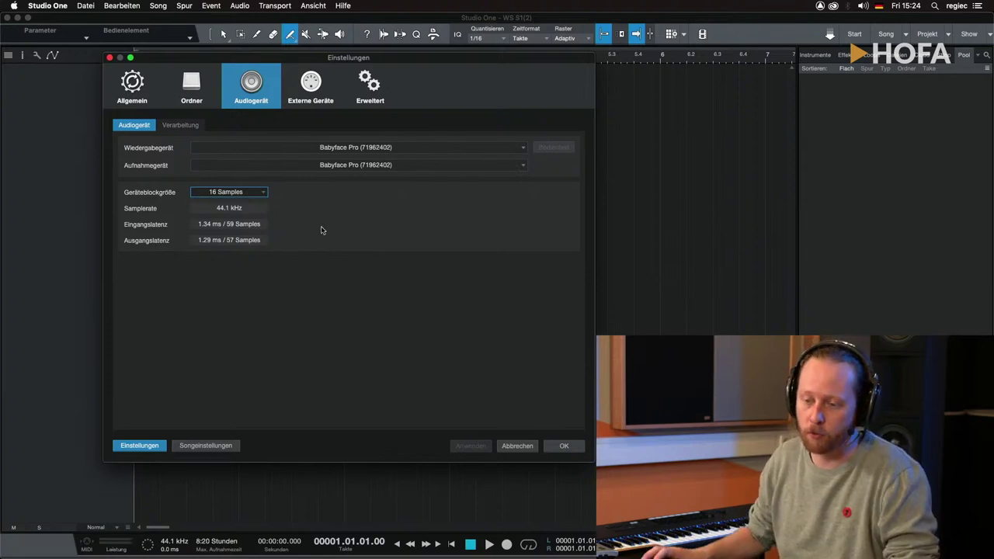
- Set the device block size to 128 samples and review the range of sizes, keeping 128 samples
click(255, 194)
click(255, 194)
click(255, 194)
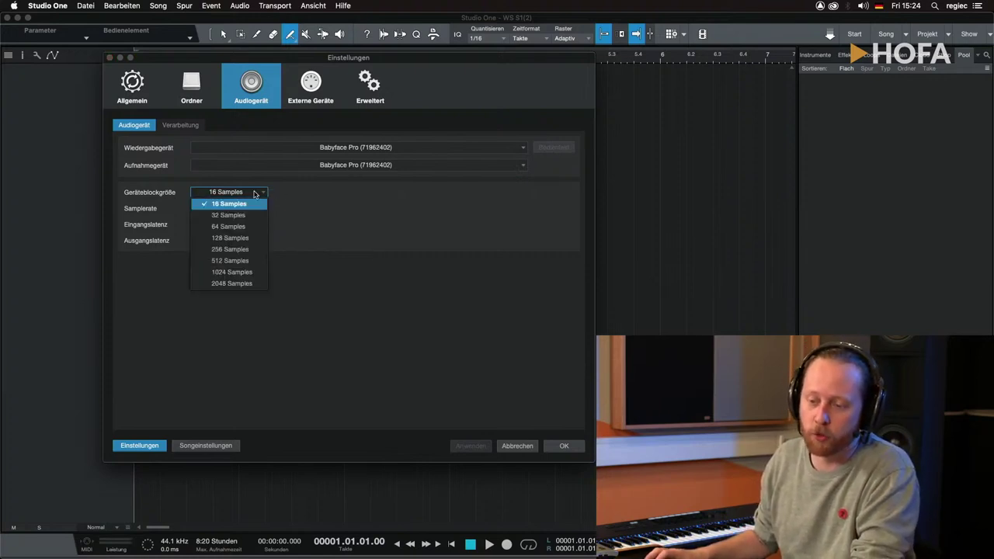
click(244, 240)
click(250, 194)
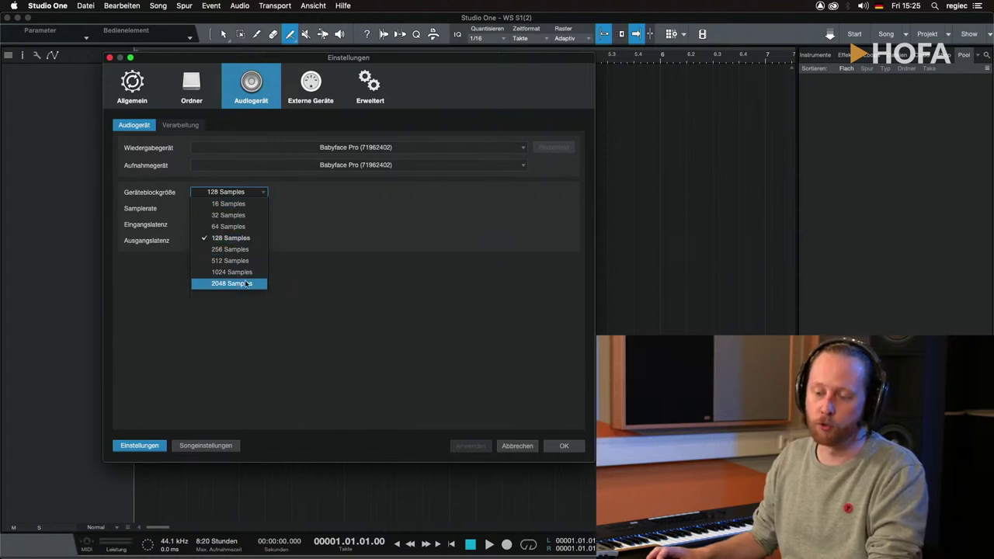
click(225, 237)
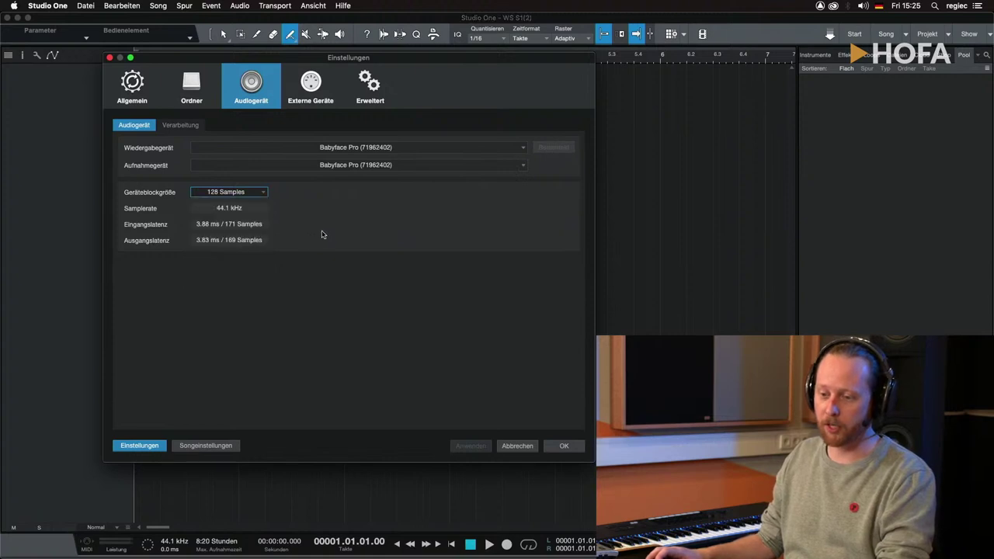
- Try device block sizes of 16, 32 and 64 samples to compare the input and output latencies
click(223, 194)
click(228, 207)
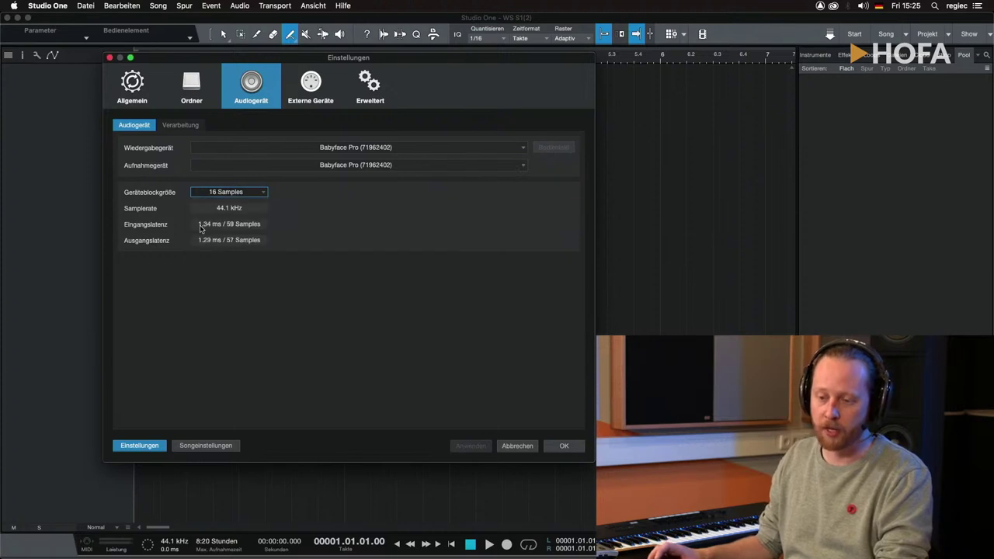
click(260, 194)
click(242, 216)
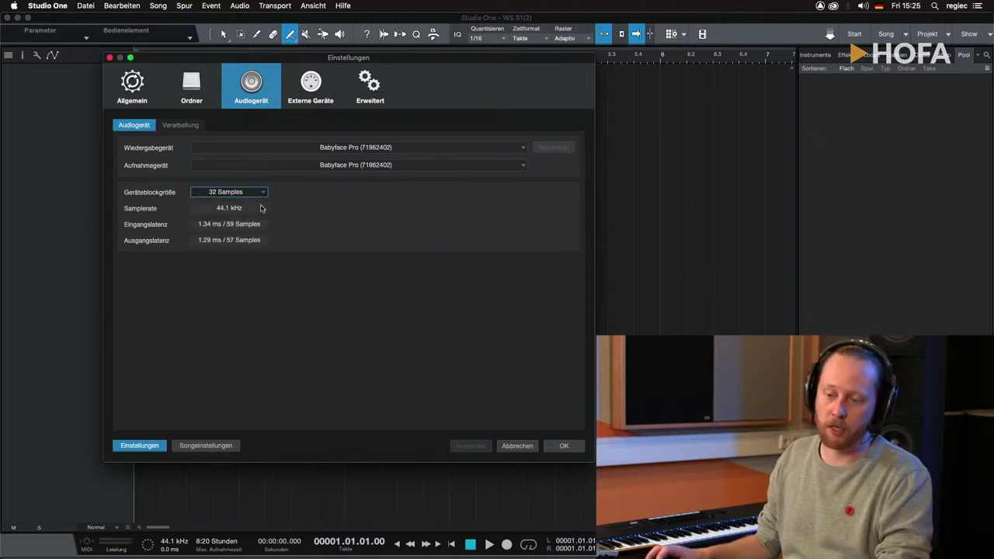
click(240, 195)
click(235, 212)
- Set the audio device block size to 256 samples
click(243, 194)
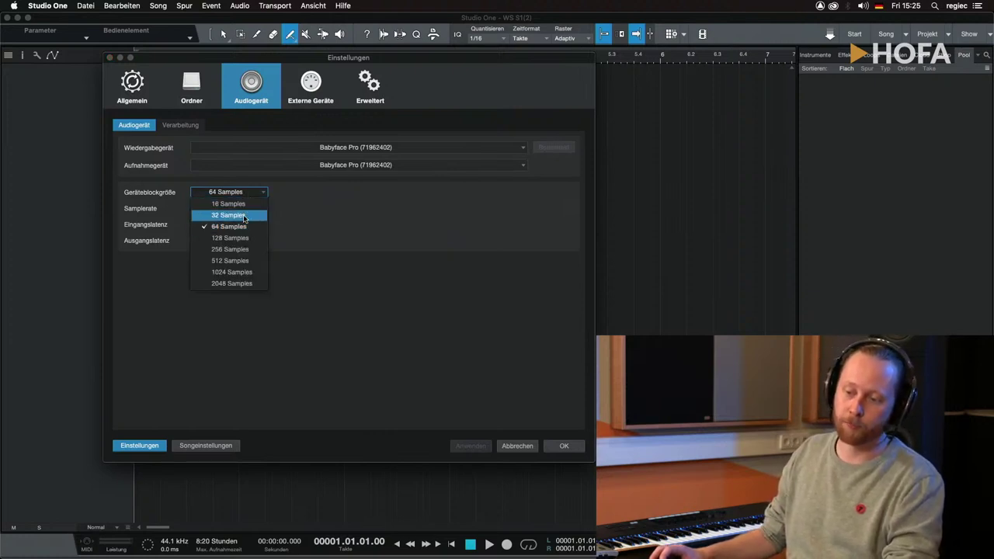
click(241, 194)
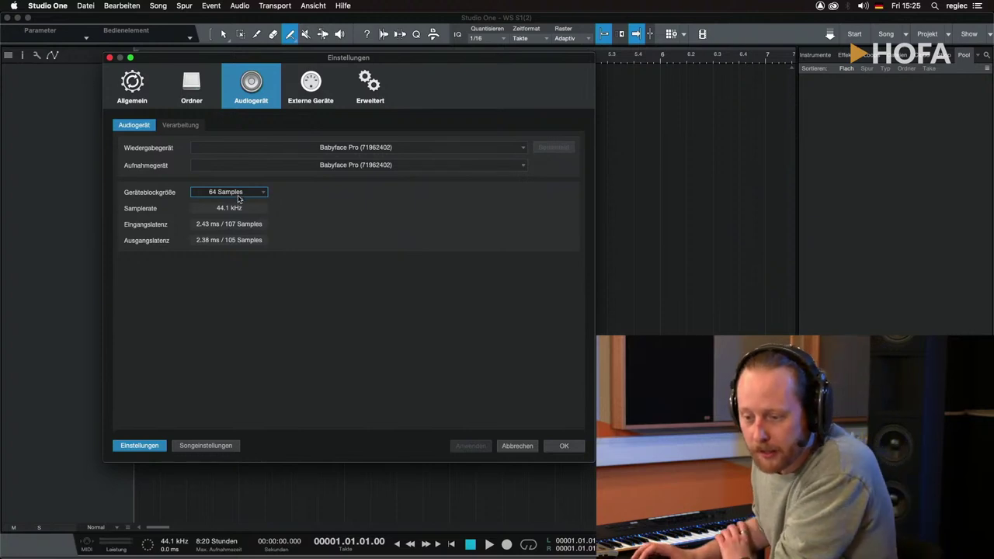
click(240, 197)
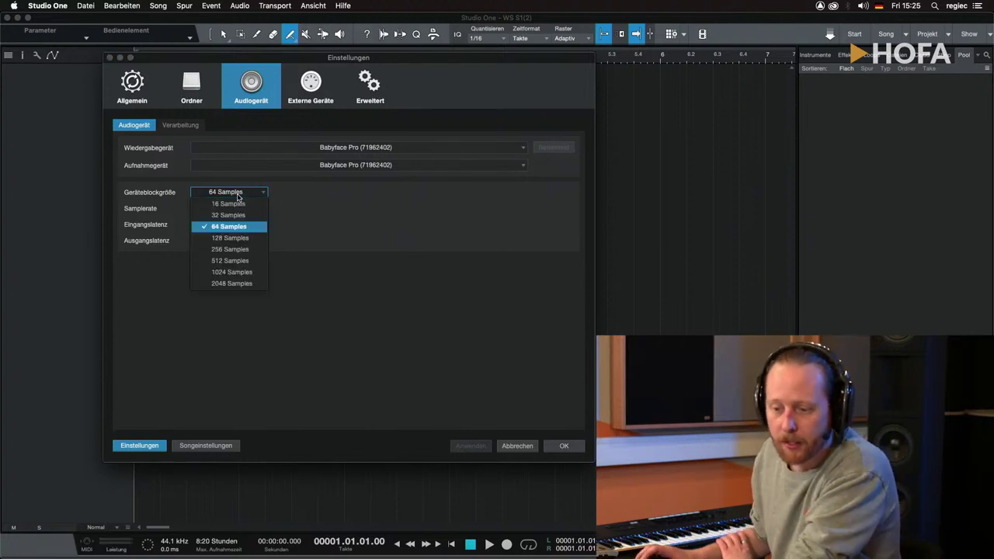
click(230, 249)
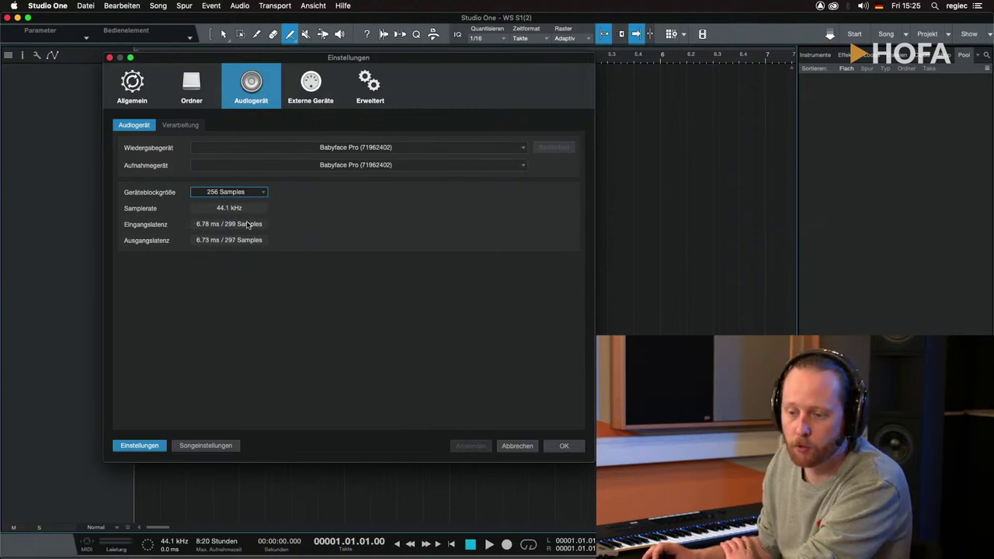
- Open the audio processing settings and try the dropout protection at Minimal and Maximal
click(186, 129)
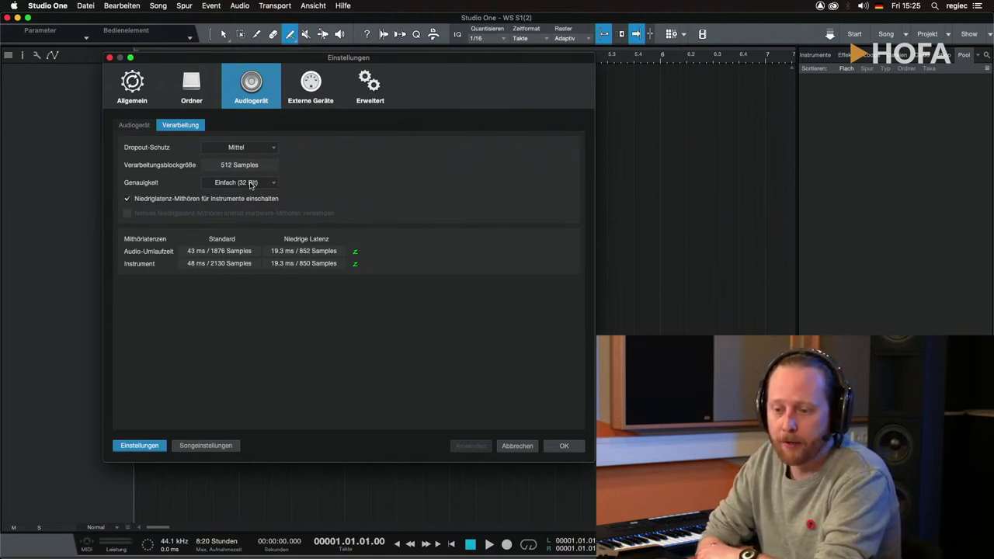
click(241, 147)
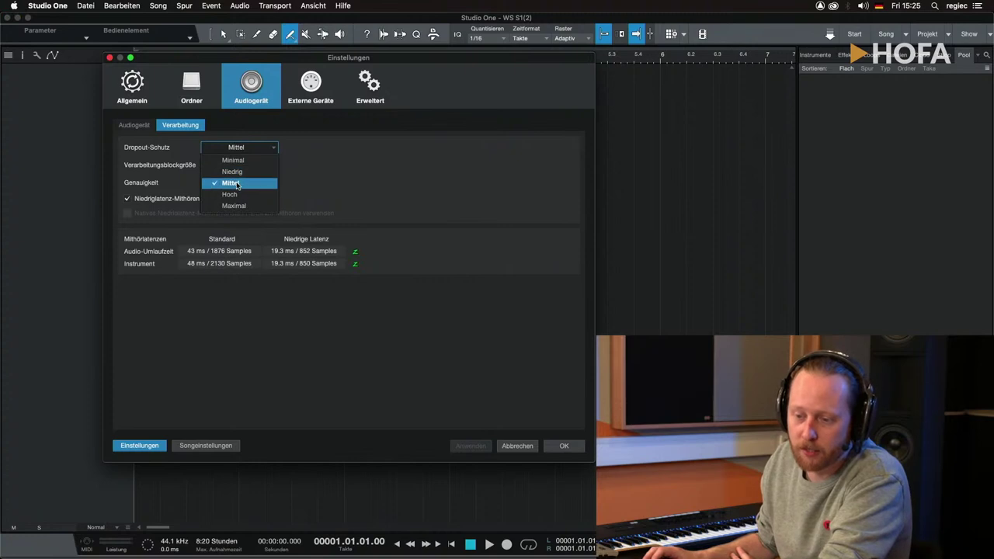
click(239, 161)
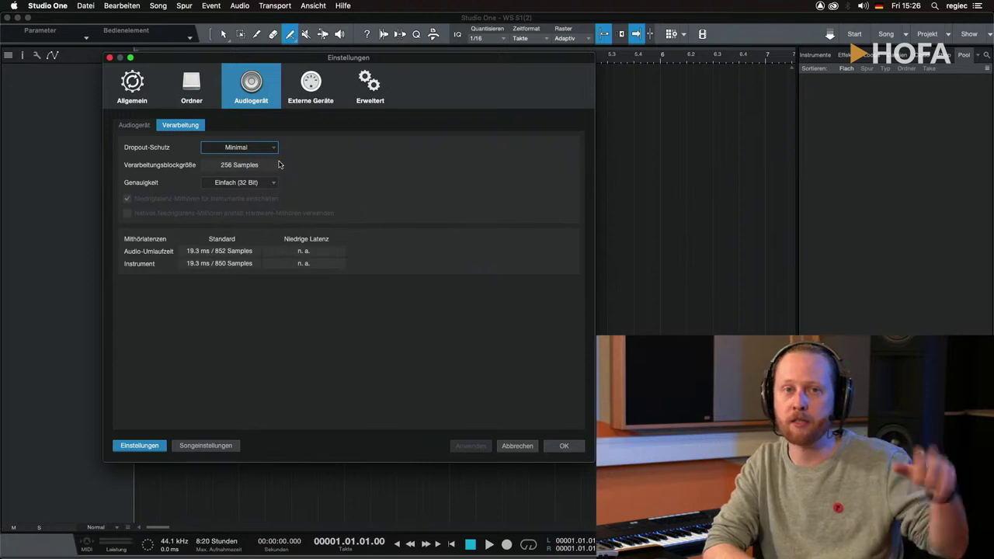
click(256, 149)
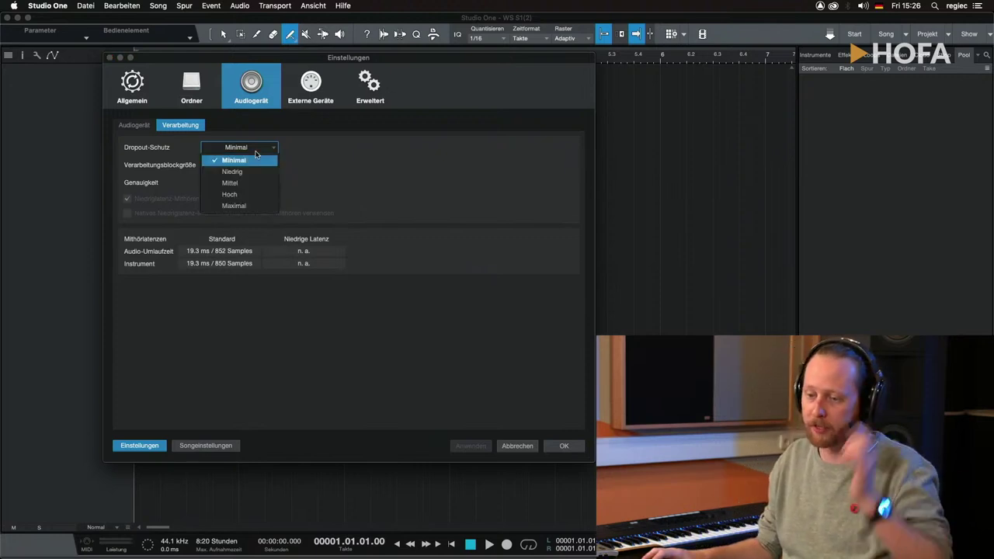
click(251, 206)
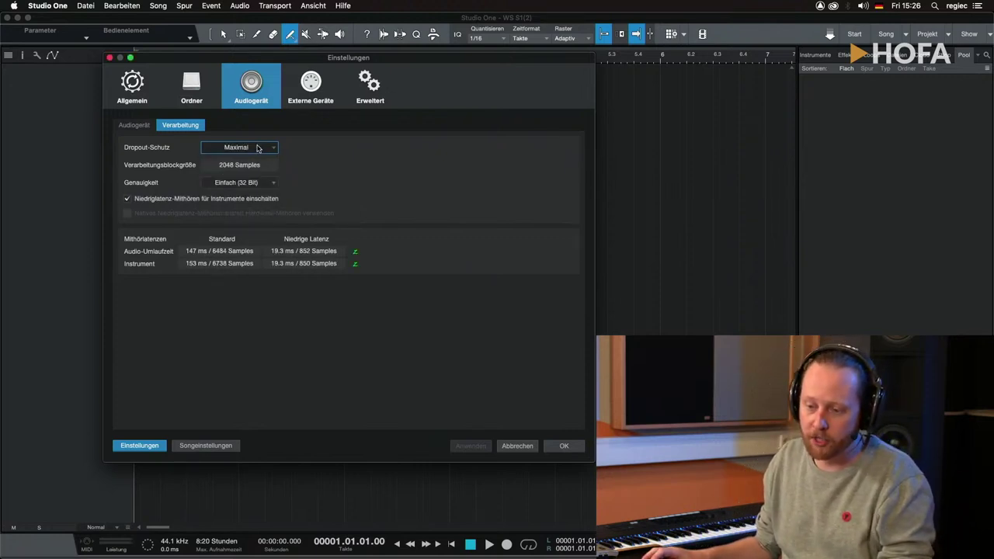
- Compare the processing block size and latencies with the dropout protection at Niedrig and Maximal
click(261, 150)
click(260, 154)
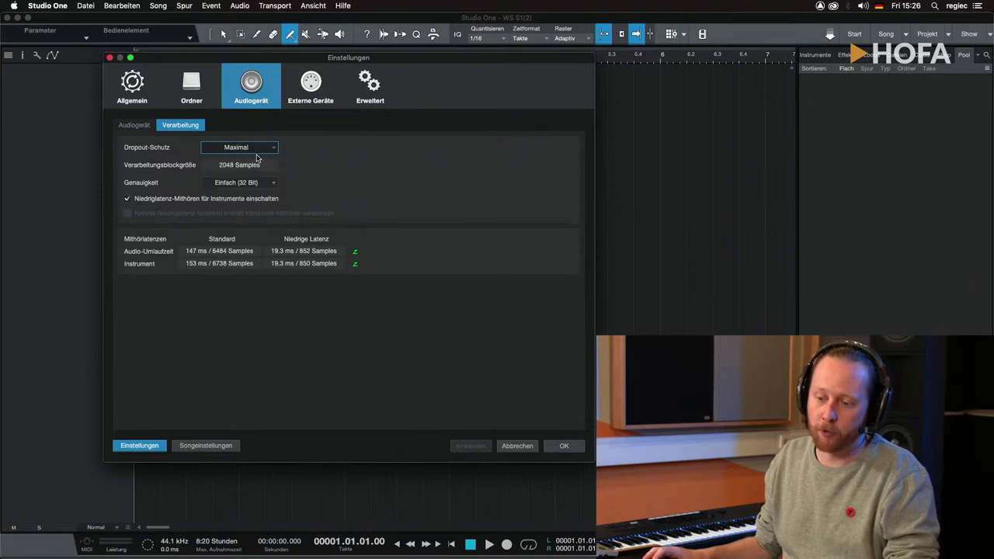
click(261, 149)
click(250, 172)
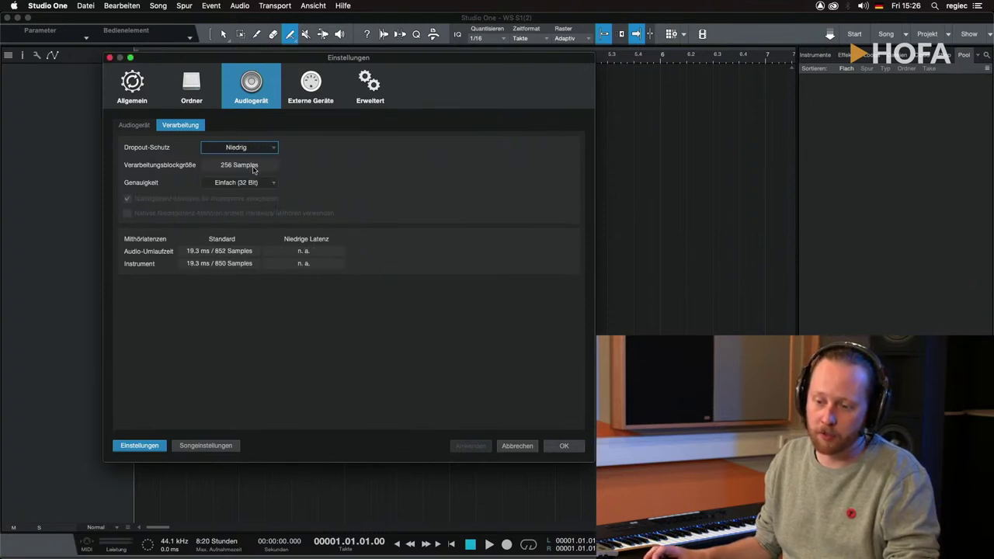
click(260, 150)
click(237, 206)
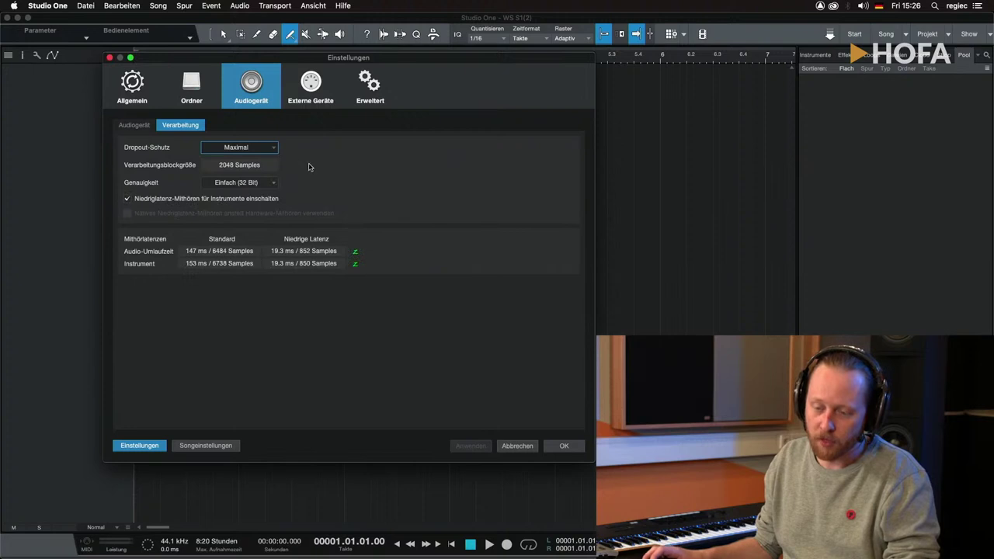
- Set the dropout protection to Mittel and check the processing precision, keeping it at Einfach (32 Bit)
click(272, 149)
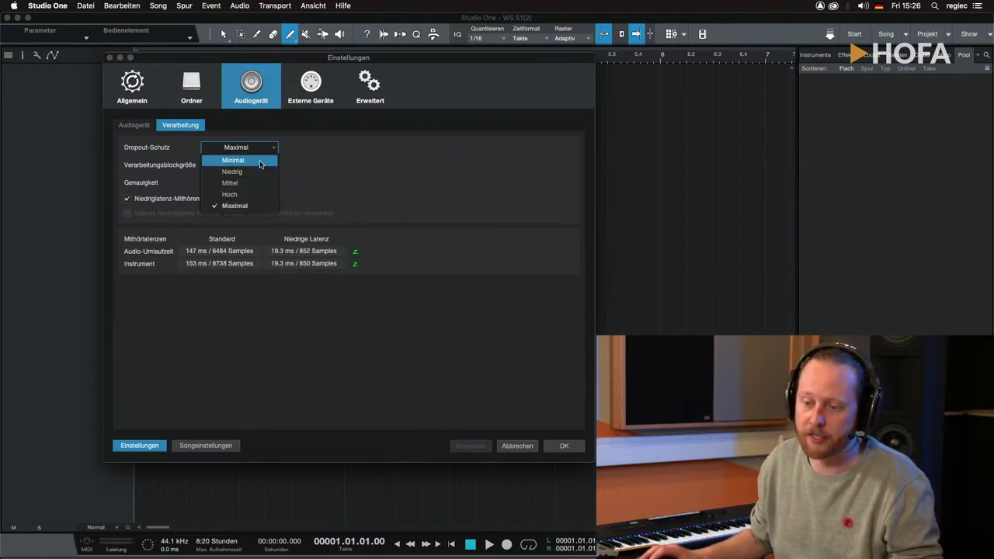
click(256, 182)
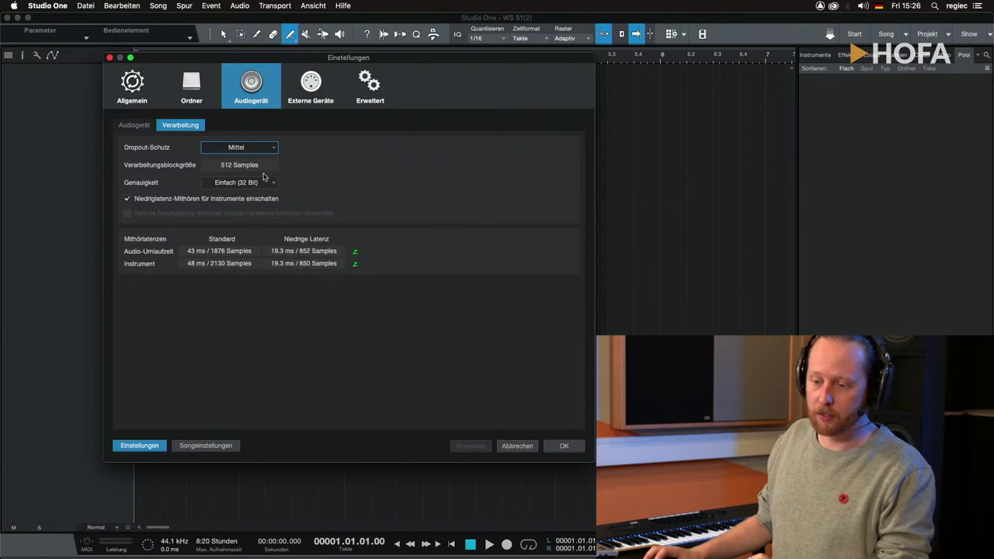
click(237, 183)
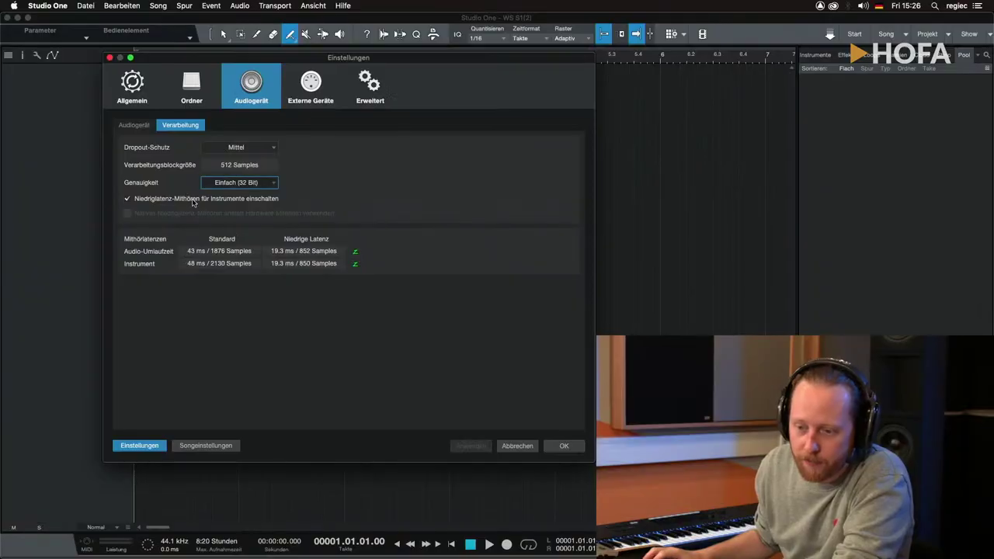
- Switch low-latency monitoring for instruments off and back on to compare the monitoring latencies
click(193, 201)
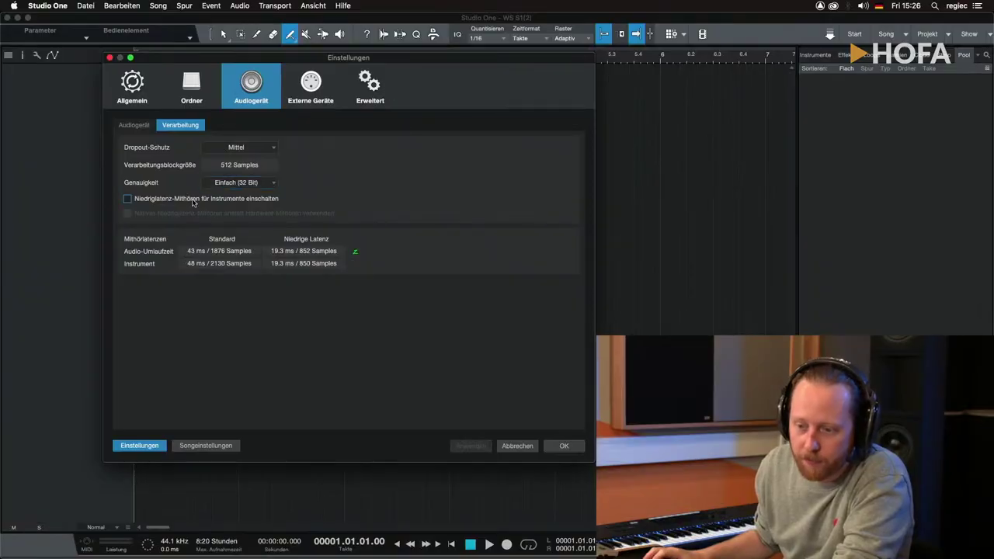
click(193, 200)
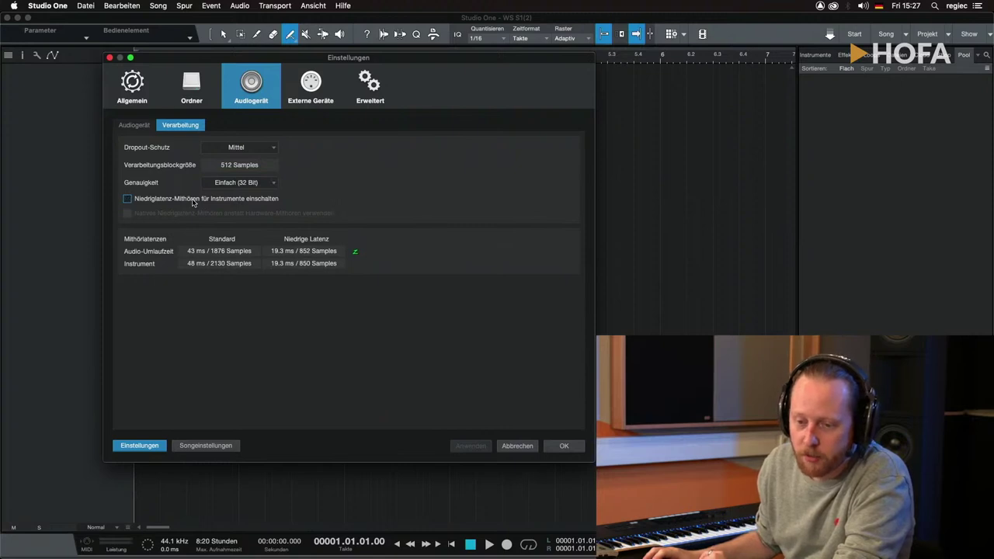
click(203, 200)
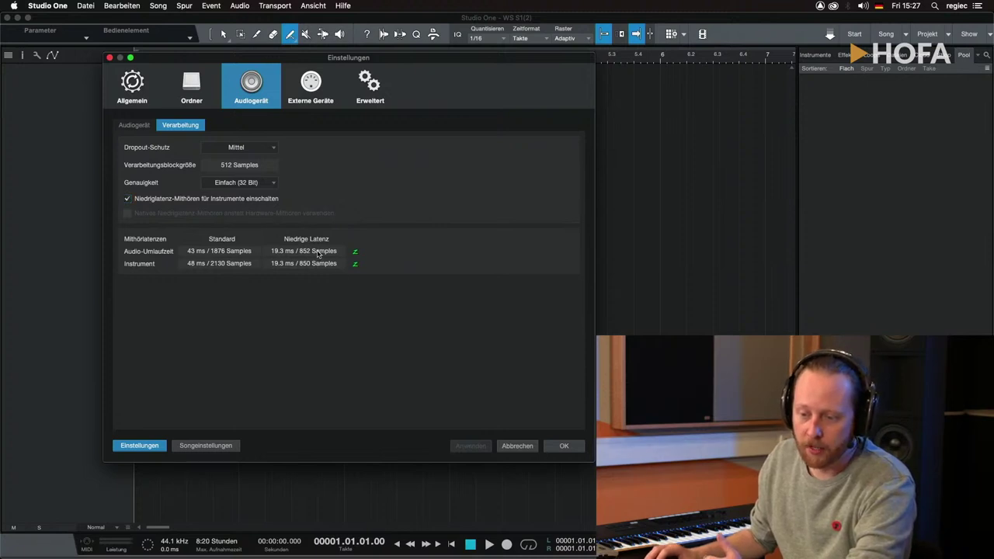
click(159, 201)
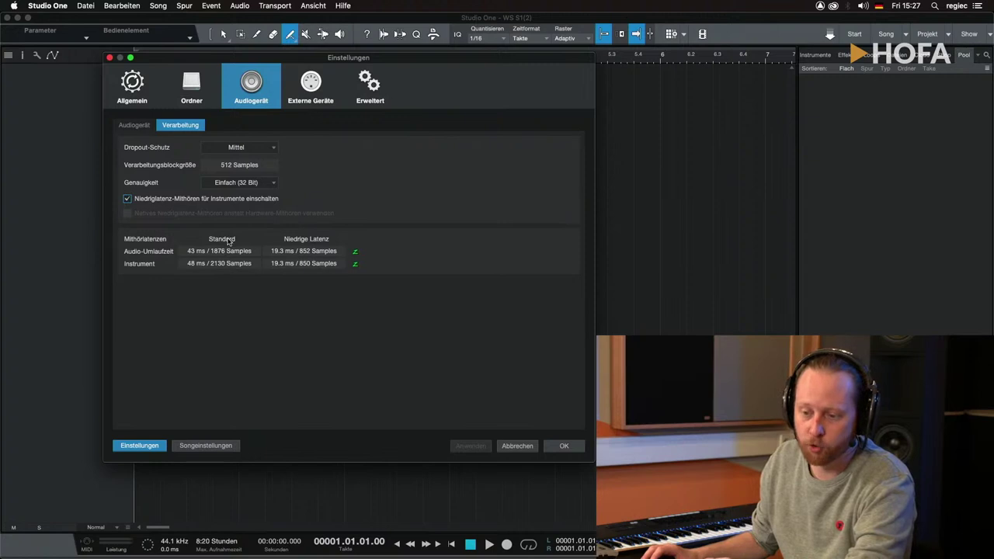
- Review the audio device's block size and latencies, and return to the processing settings
click(132, 125)
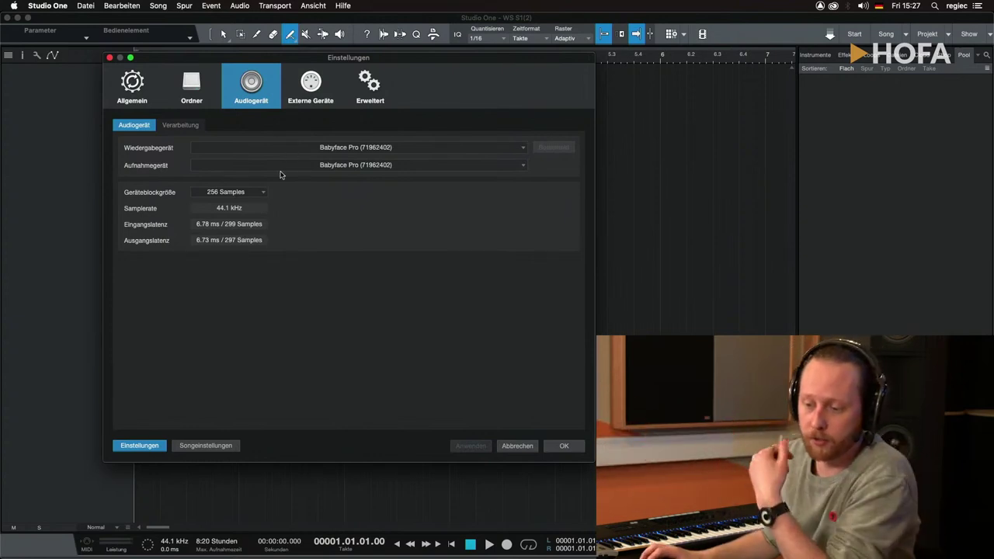
click(183, 125)
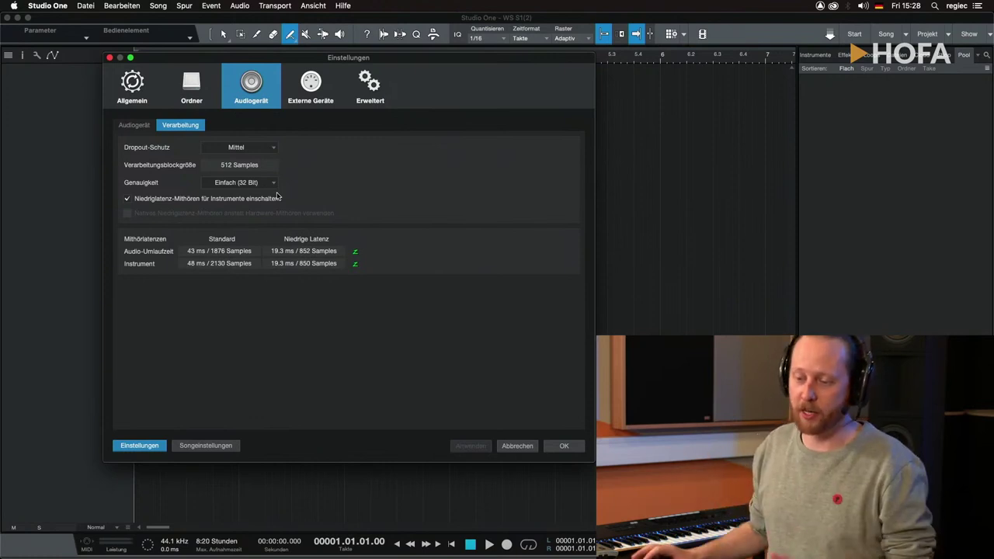
- Look through the audio device page, the external devices list and the advanced editing settings
click(136, 125)
click(308, 86)
click(380, 103)
click(297, 91)
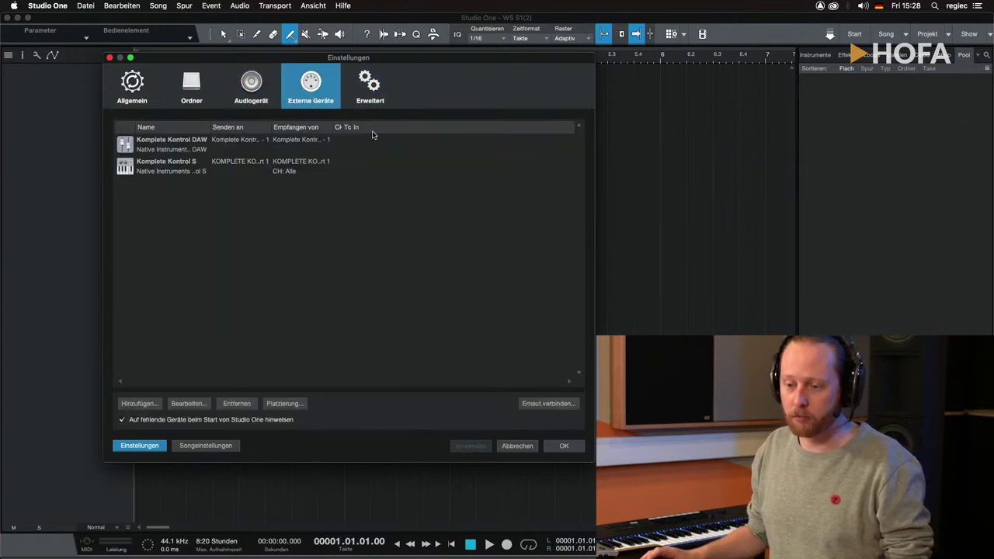
click(372, 98)
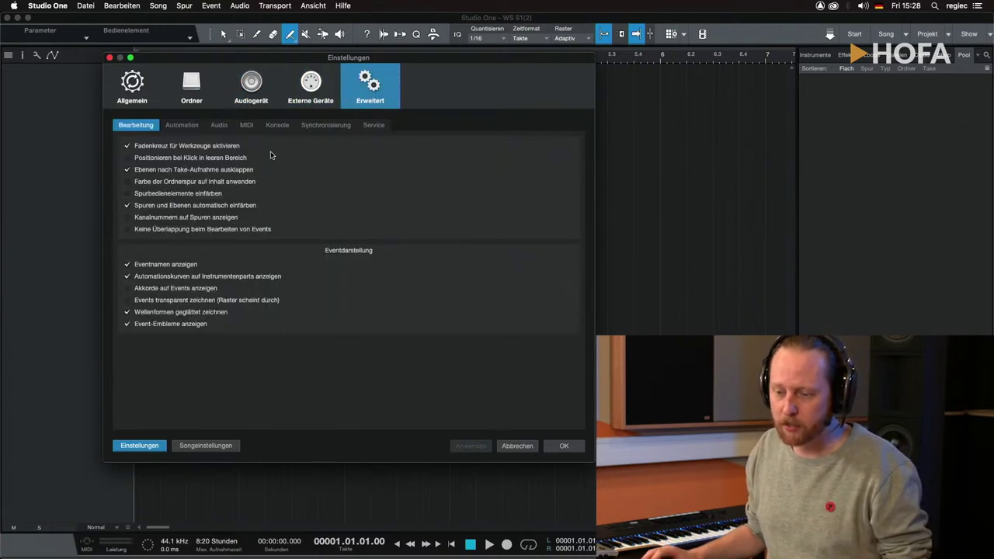
click(309, 90)
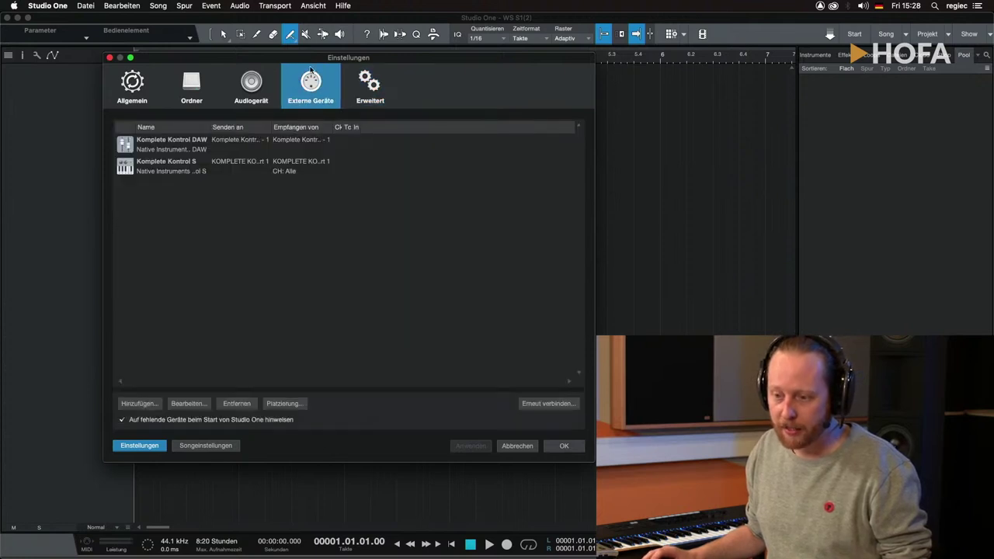
click(354, 91)
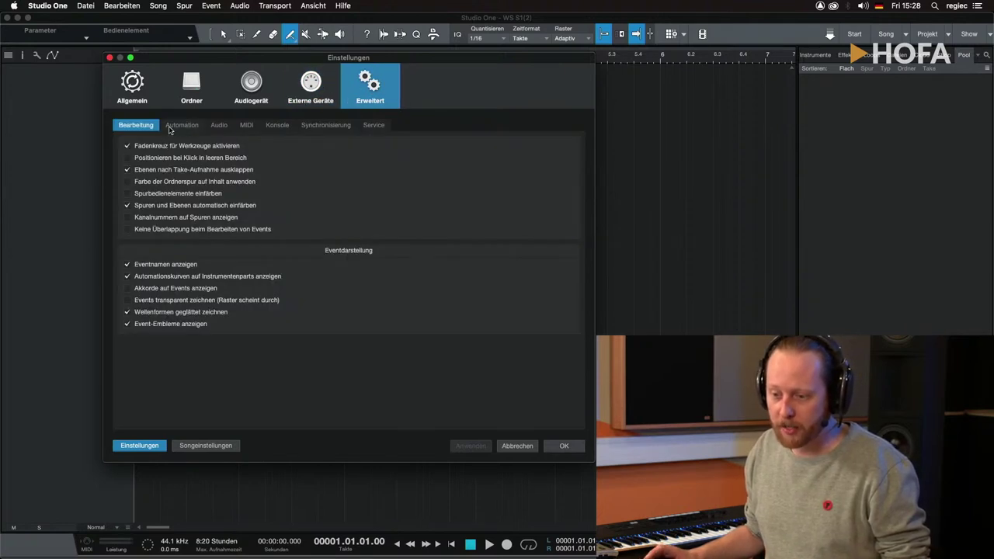
- Switch to the song settings and review the general page, including the frame rate choices, keeping 25 fps
click(206, 446)
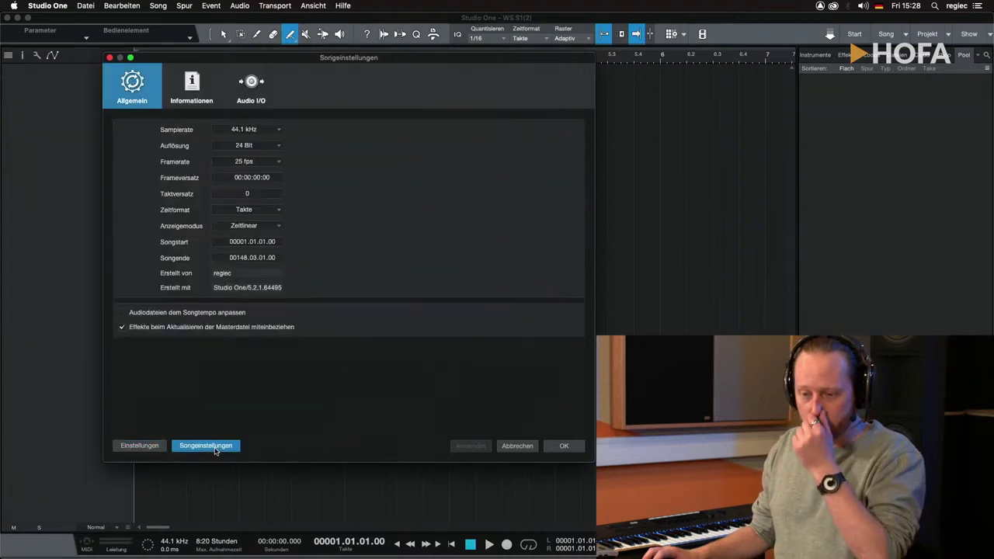
click(118, 449)
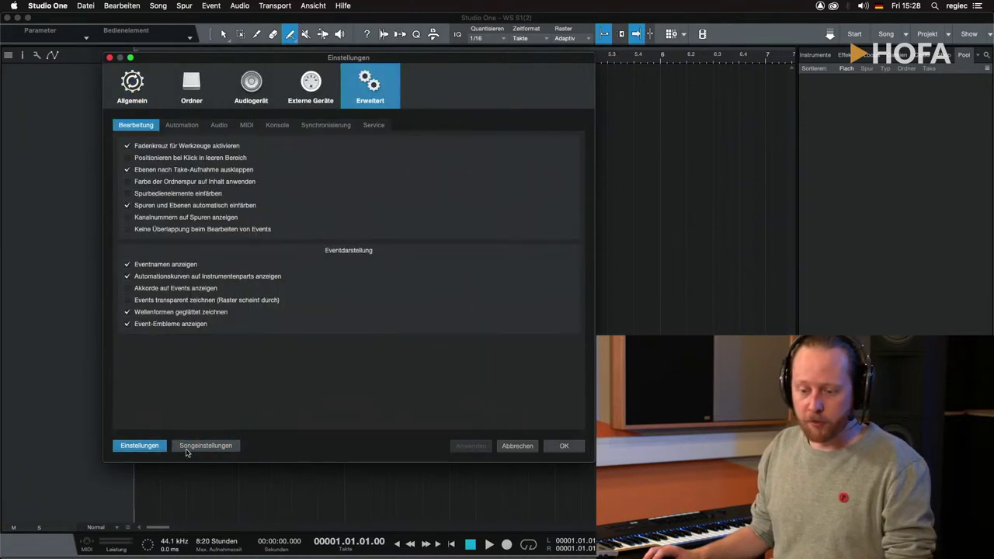
click(205, 445)
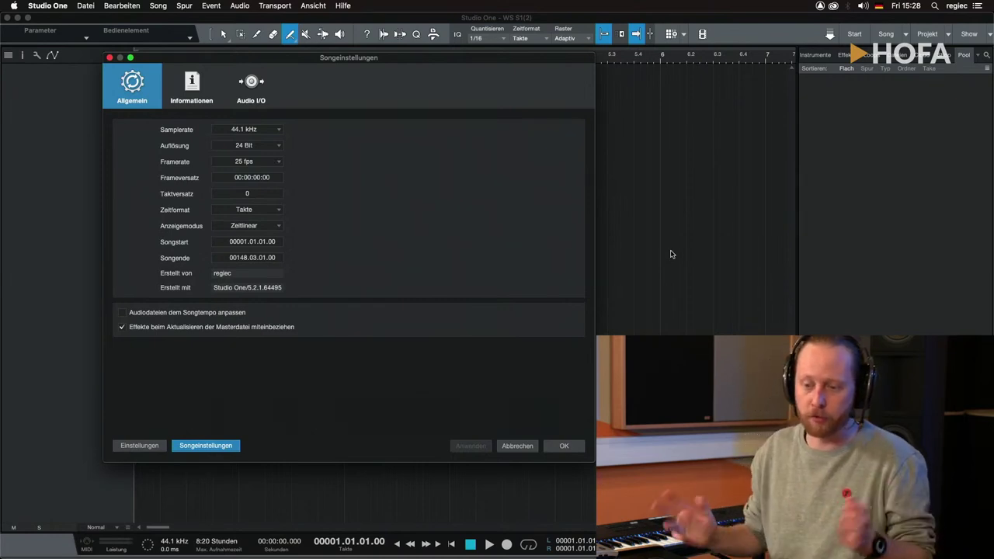
click(264, 166)
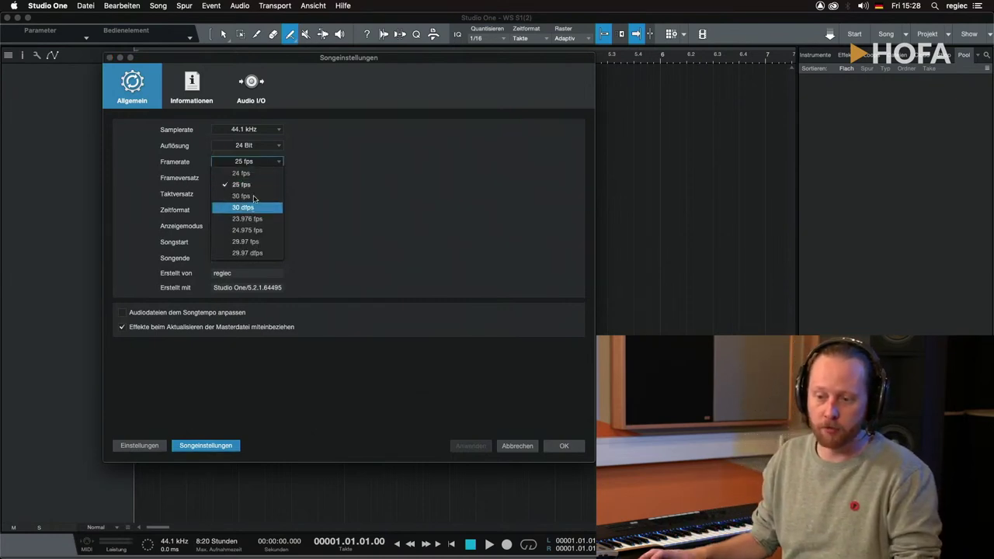
click(346, 142)
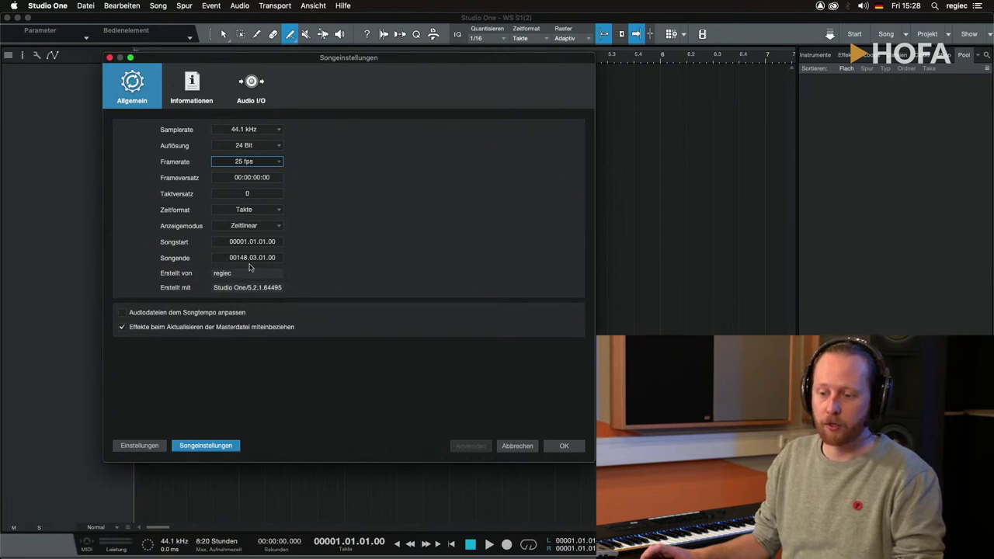
- Toggle showing the song information on opening, and discard the changes when moving on to the Audio I/O settings
click(181, 106)
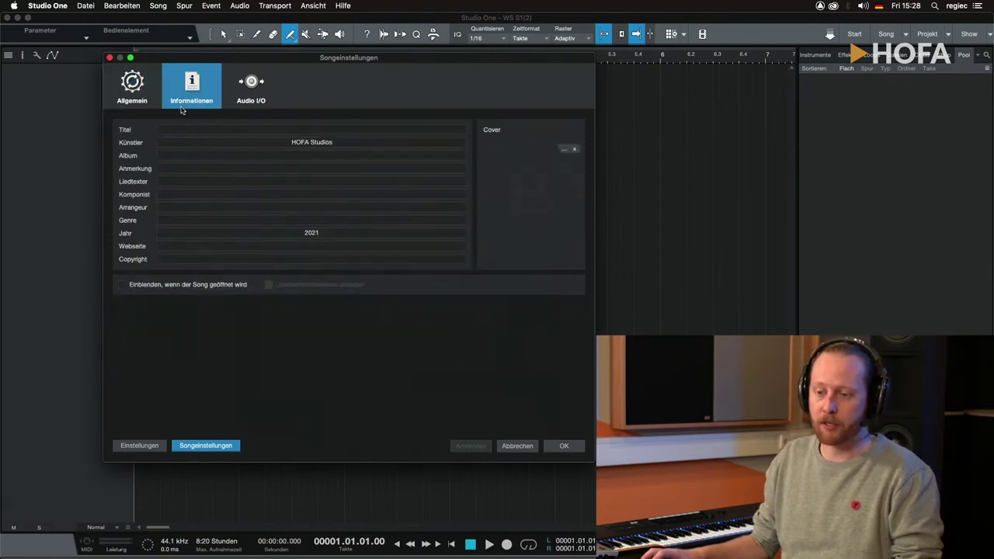
click(197, 284)
click(196, 285)
click(203, 285)
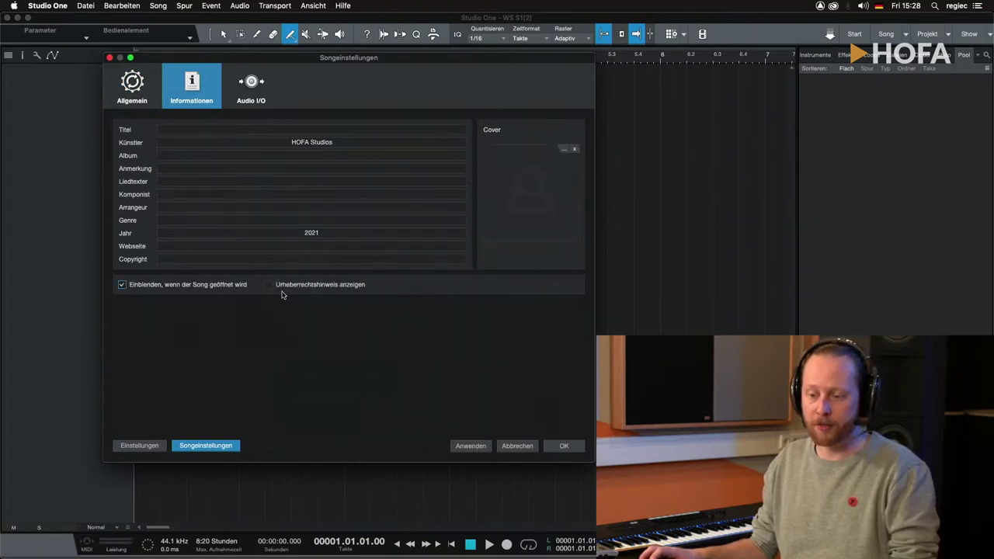
click(210, 286)
click(184, 289)
click(186, 290)
click(247, 91)
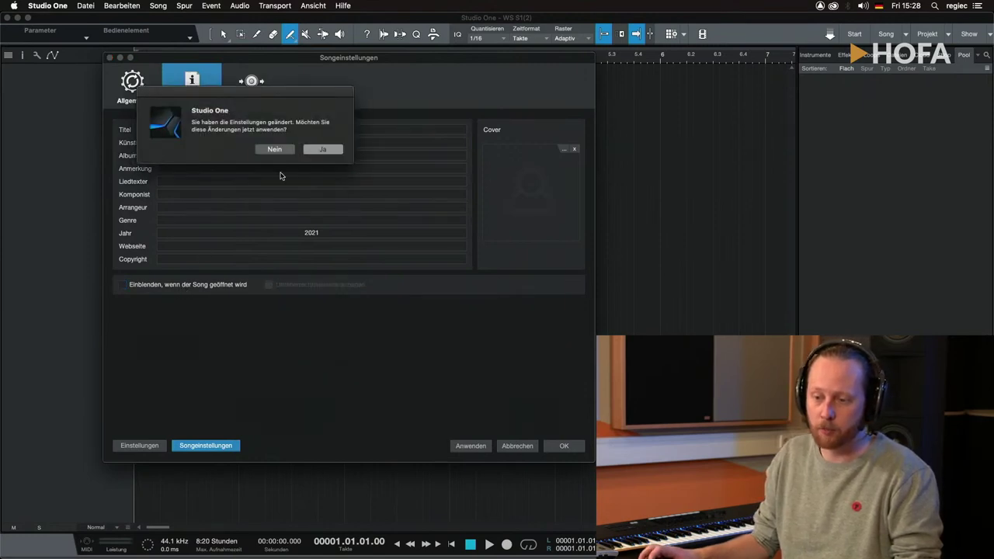
click(273, 150)
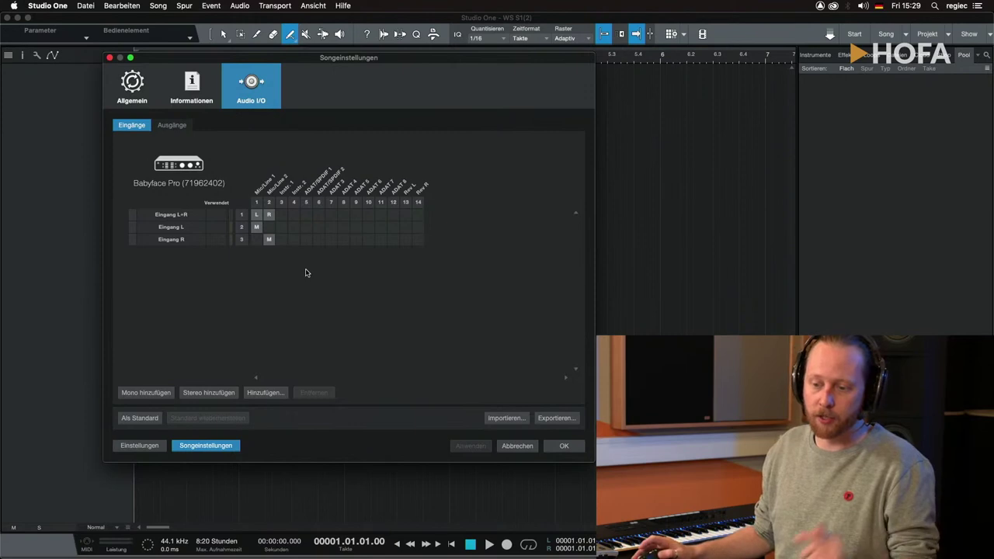
- Add a stereo output named Out 3 to the song's audio outputs, and remove it again
click(171, 129)
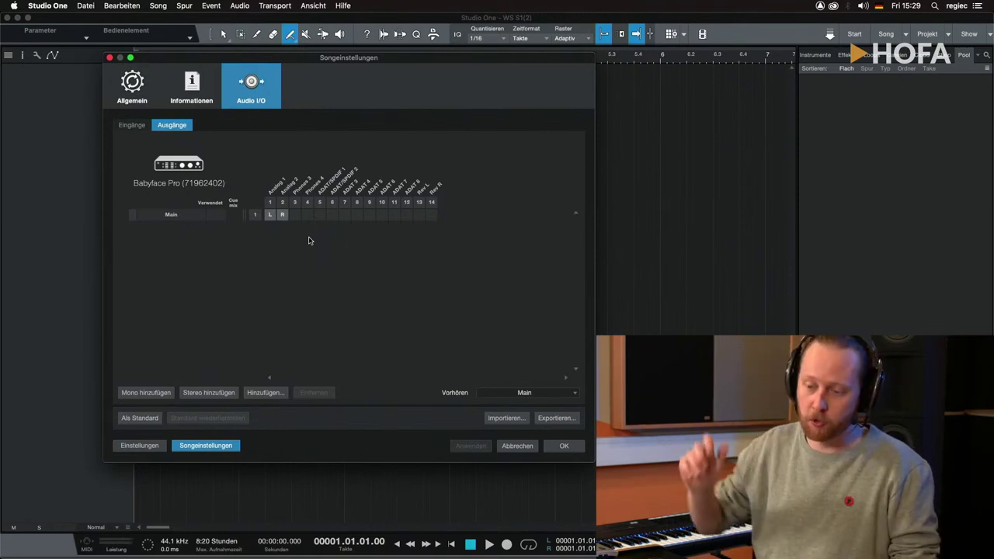
click(206, 394)
double_click(171, 227)
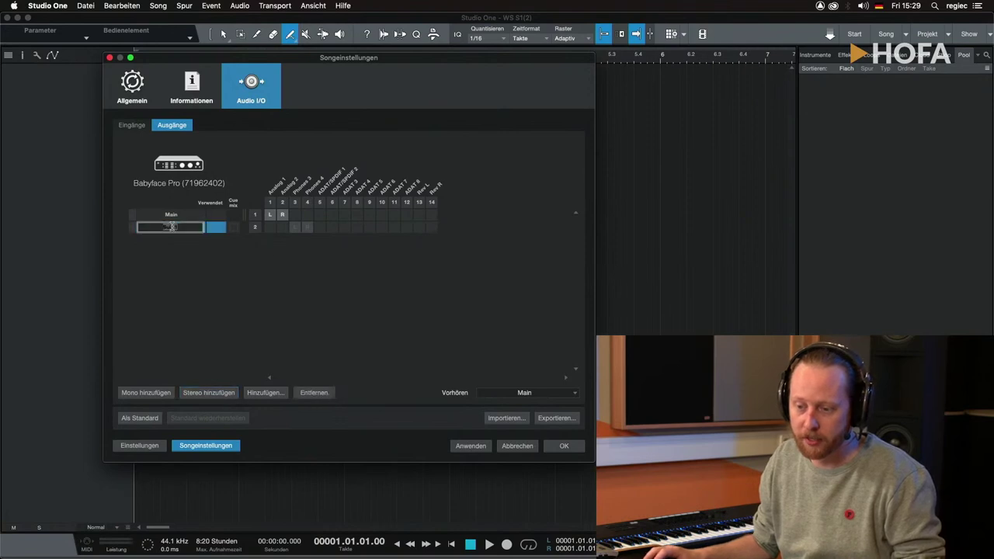
text(Out 3)
key(Return)
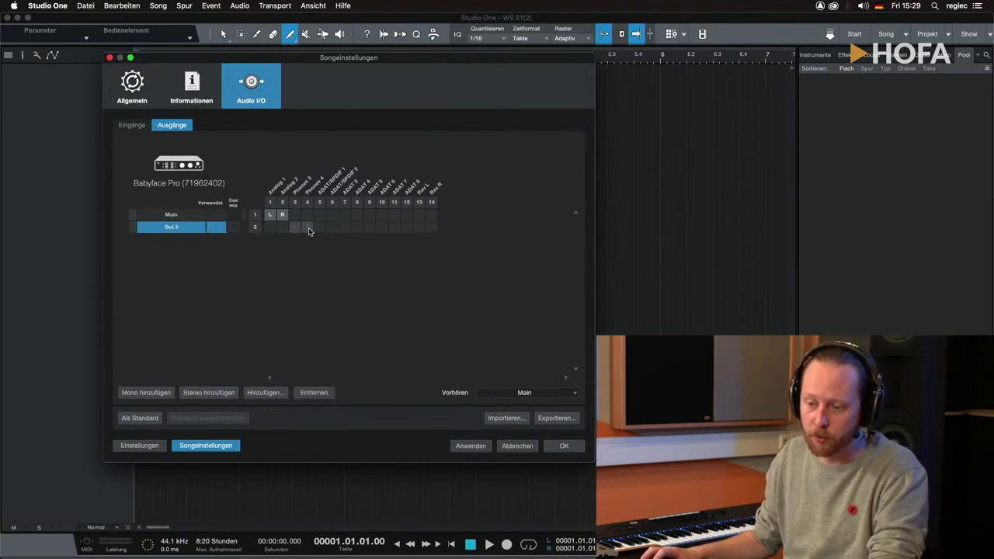
click(313, 393)
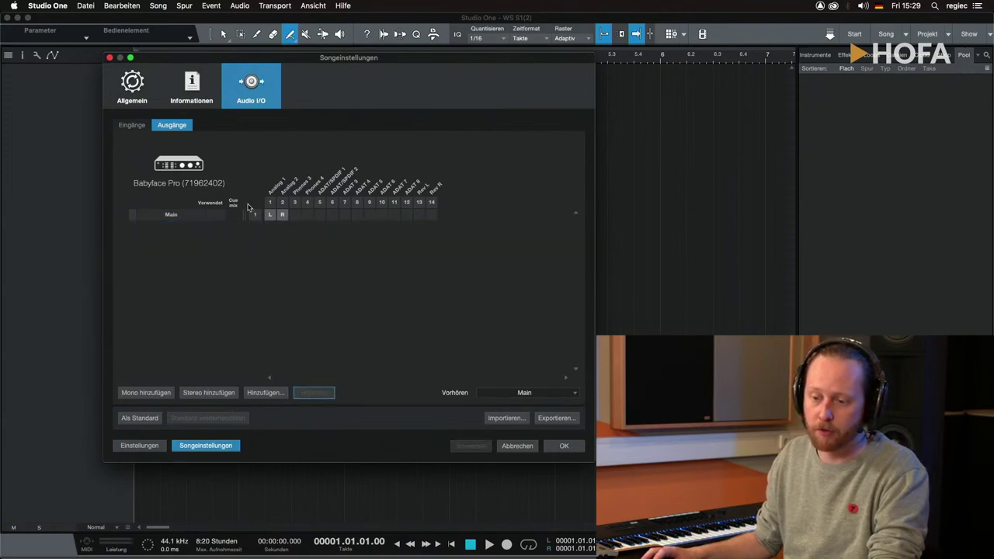
- Try routing the Main output to other channel pairs of the interface, and assign it back to Analog 1 and 2
click(308, 217)
click(346, 216)
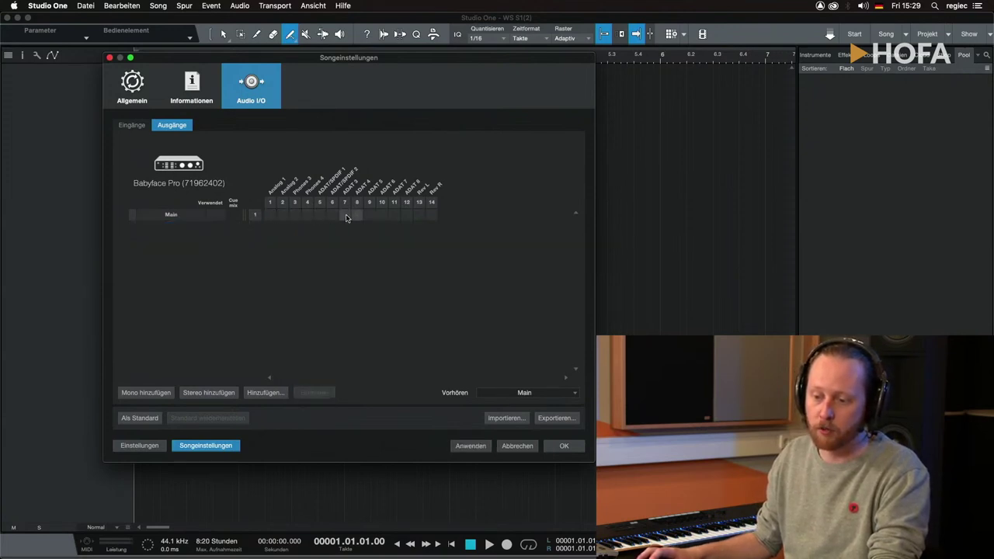
click(420, 218)
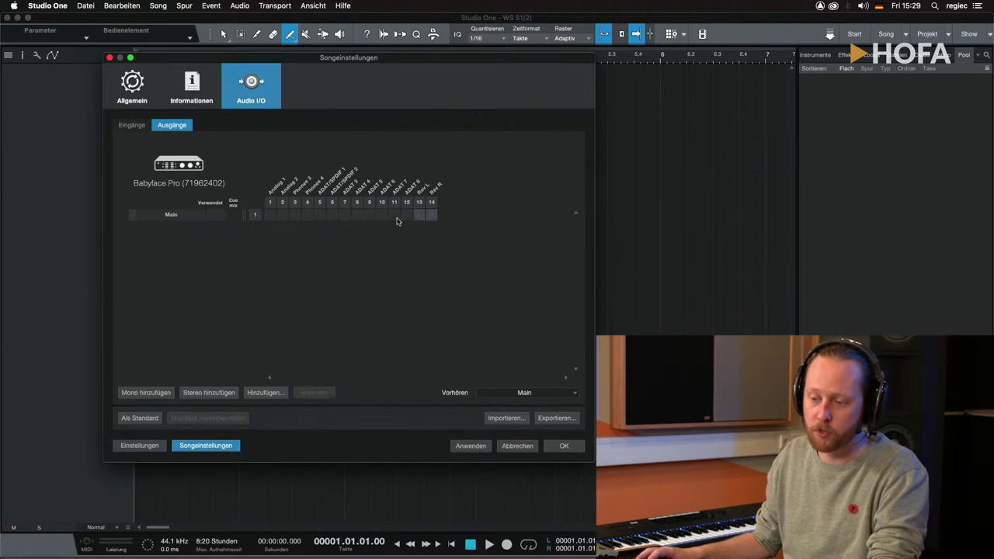
click(396, 219)
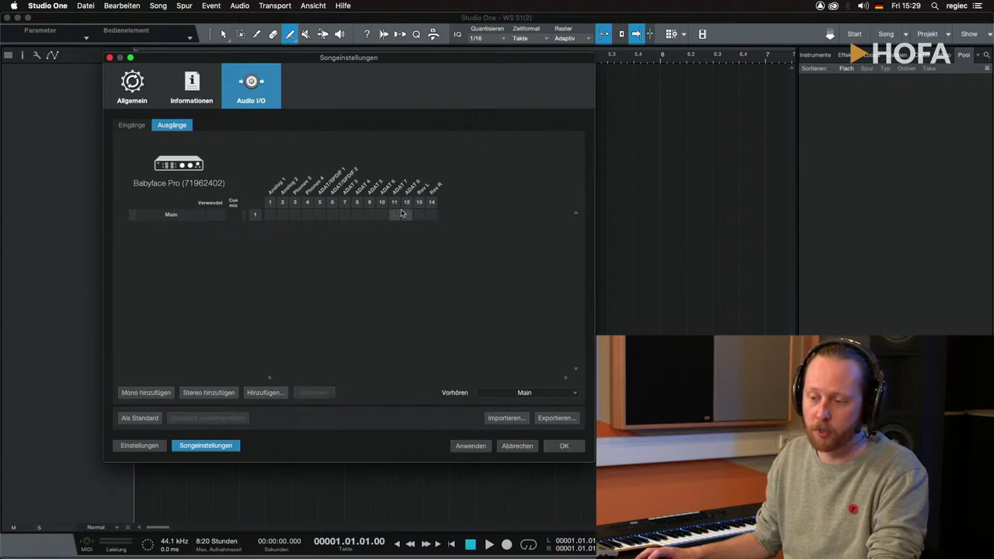
click(269, 215)
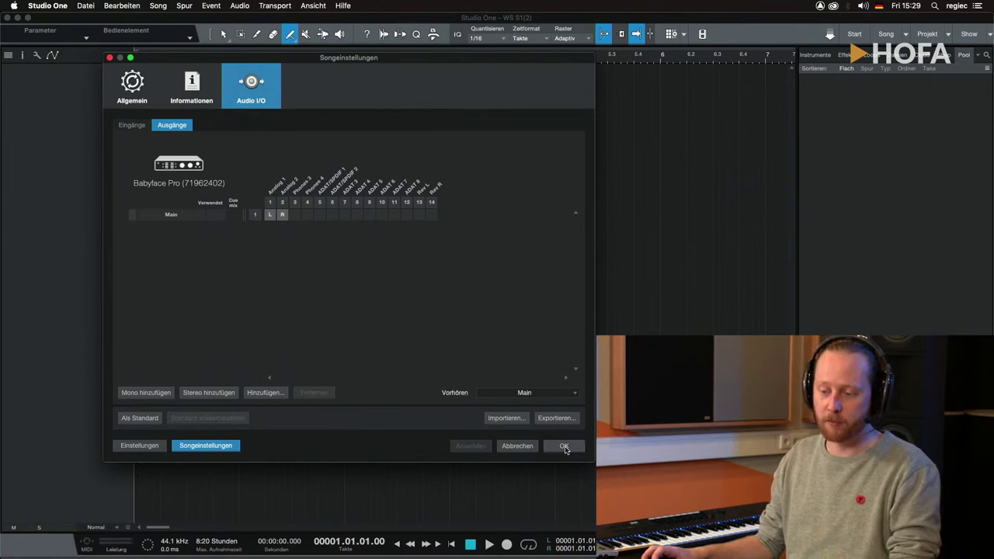
- Keep Main as the Vorhören output and close the song settings without making the I/O setup the default for new songs
click(561, 394)
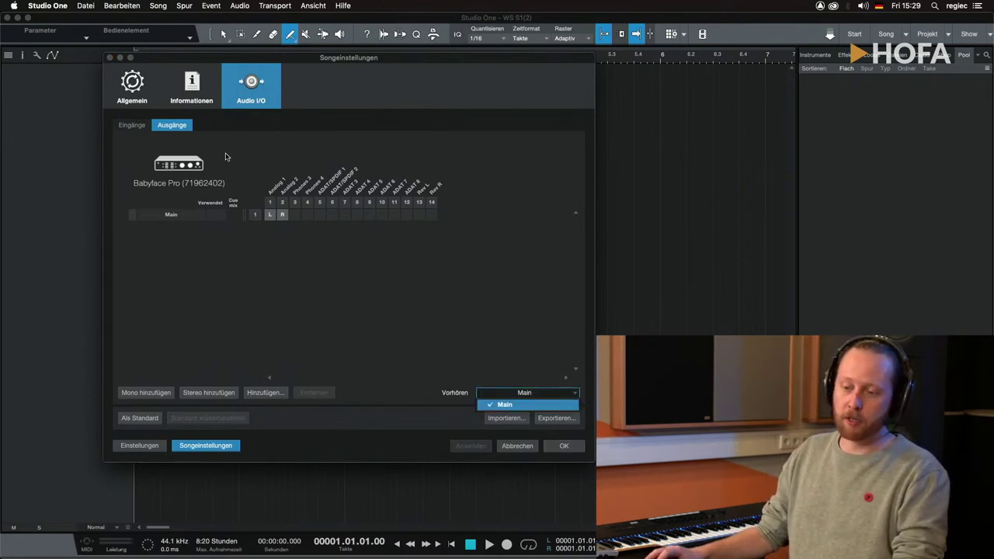
click(505, 405)
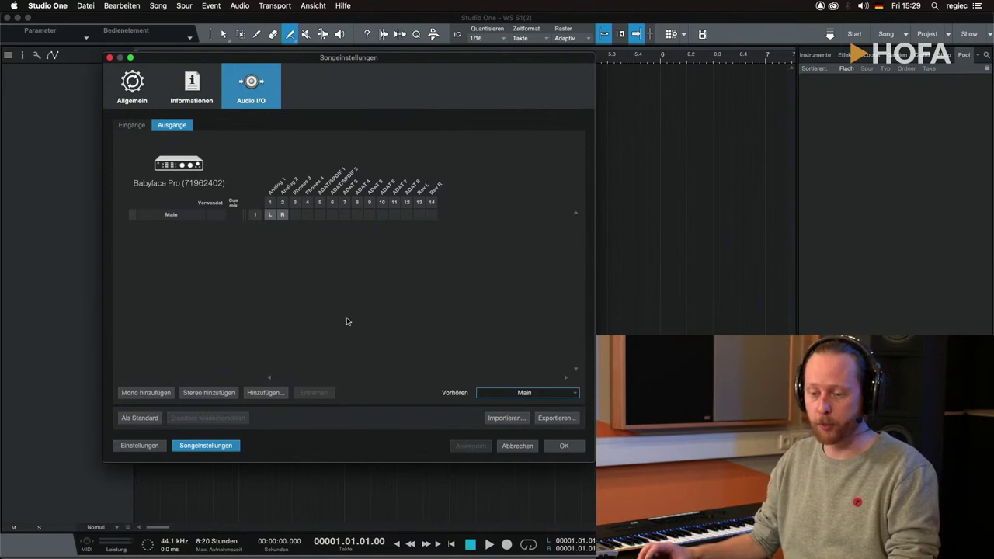
click(140, 417)
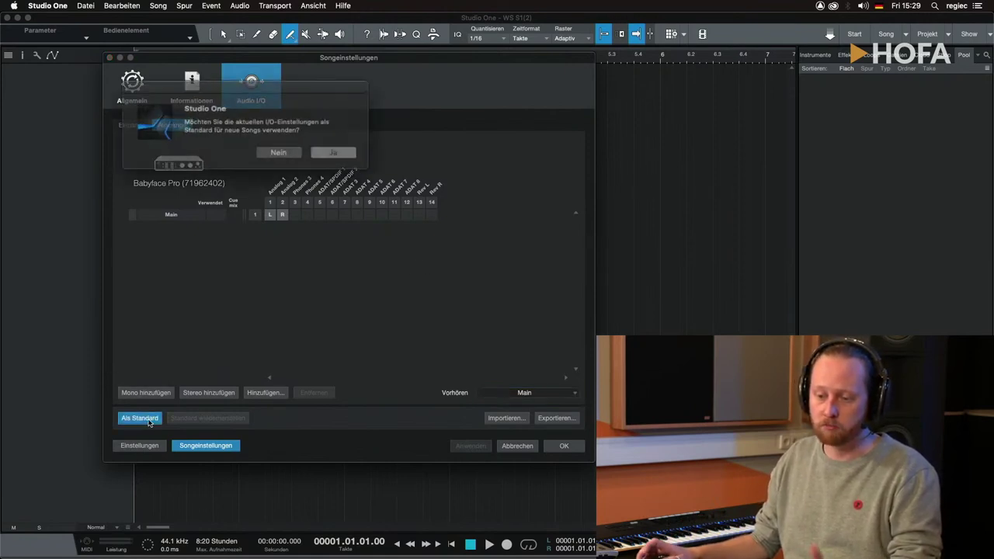
click(275, 149)
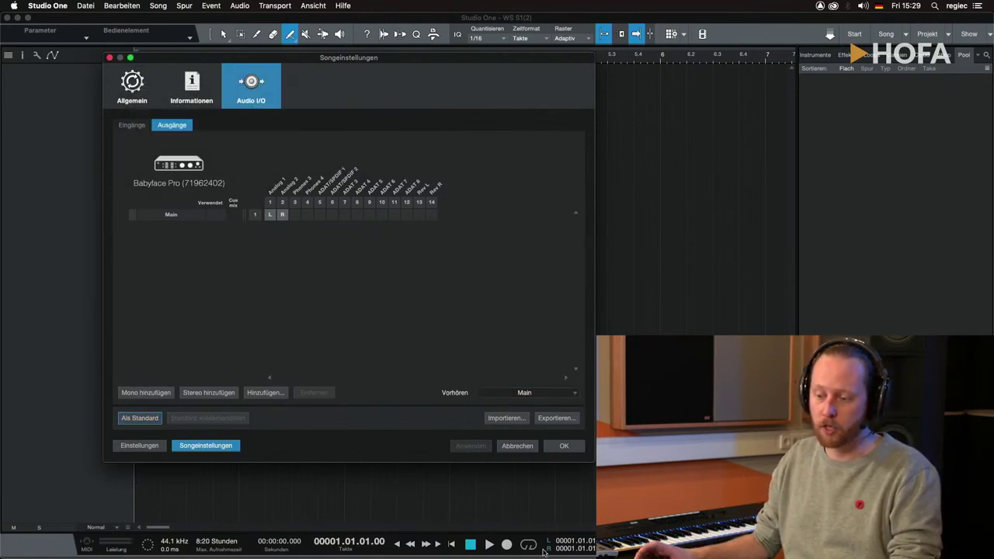
click(564, 445)
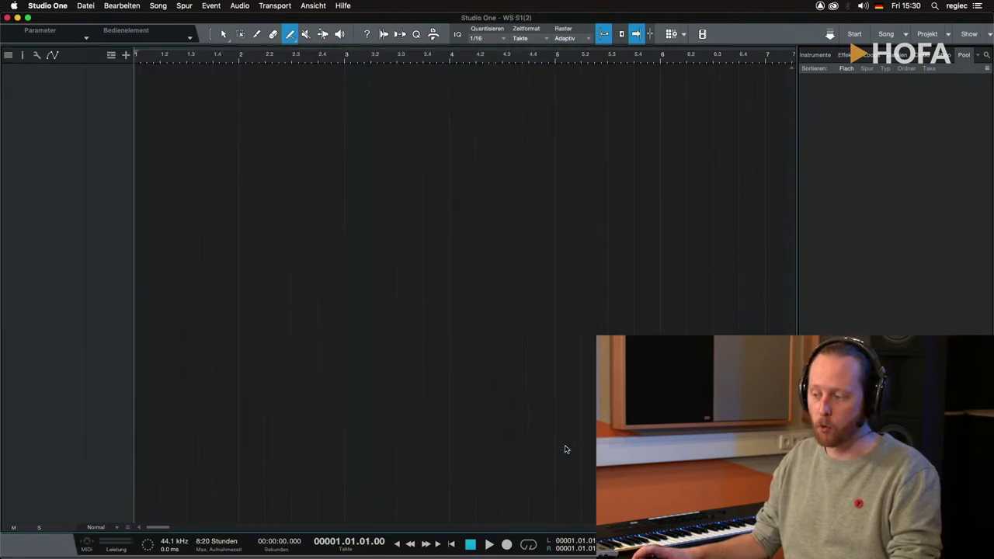
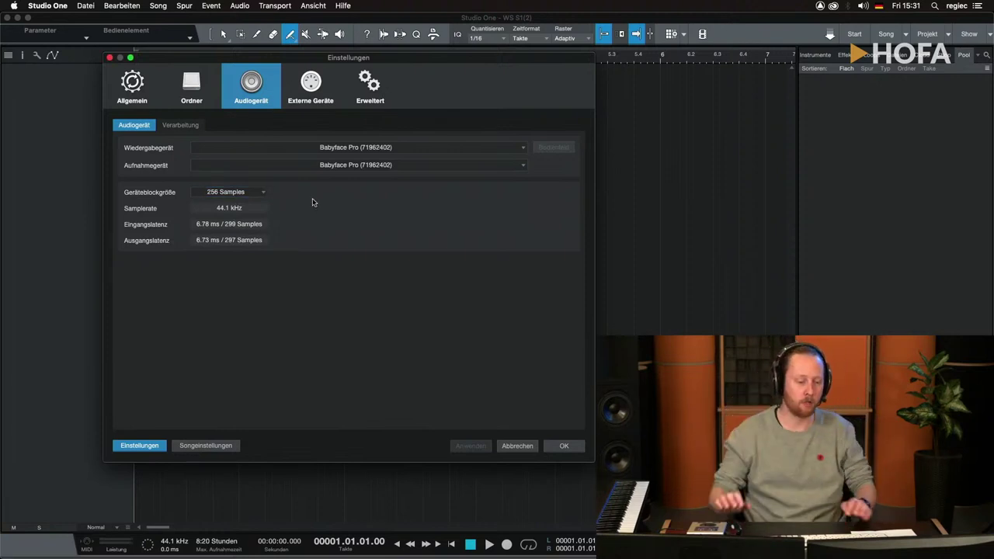
- Move the settings window further down over the arrangement and close it
drag(470, 57, 498, 91)
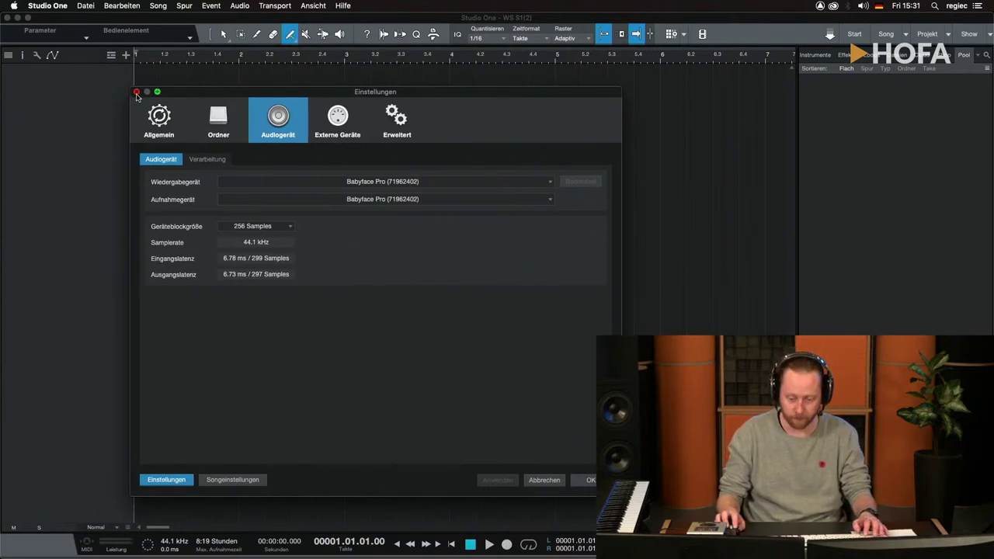
click(136, 92)
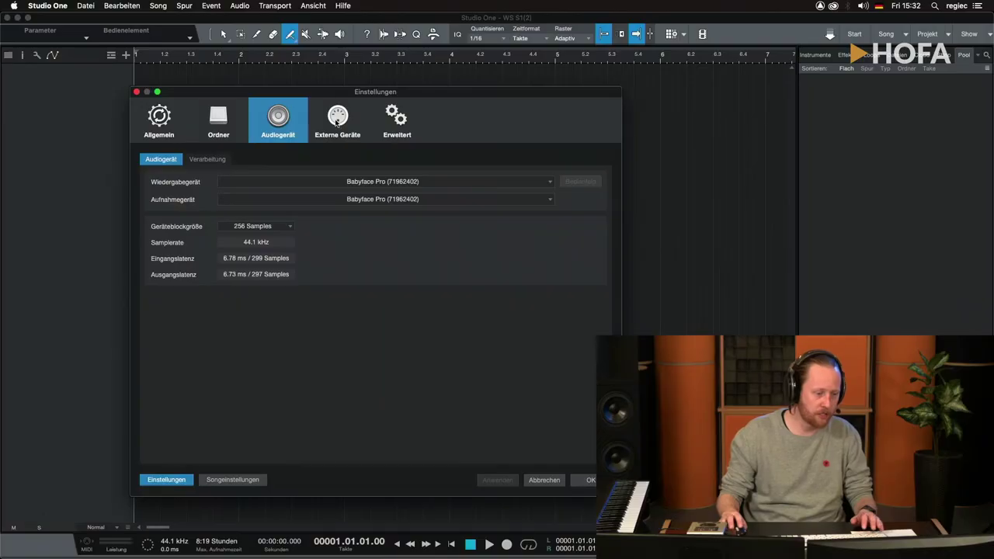
- Examine the VST plug-in folders in the folder settings and the blocklist reset option, declining to rescan blocked plug-ins
click(397, 118)
click(227, 124)
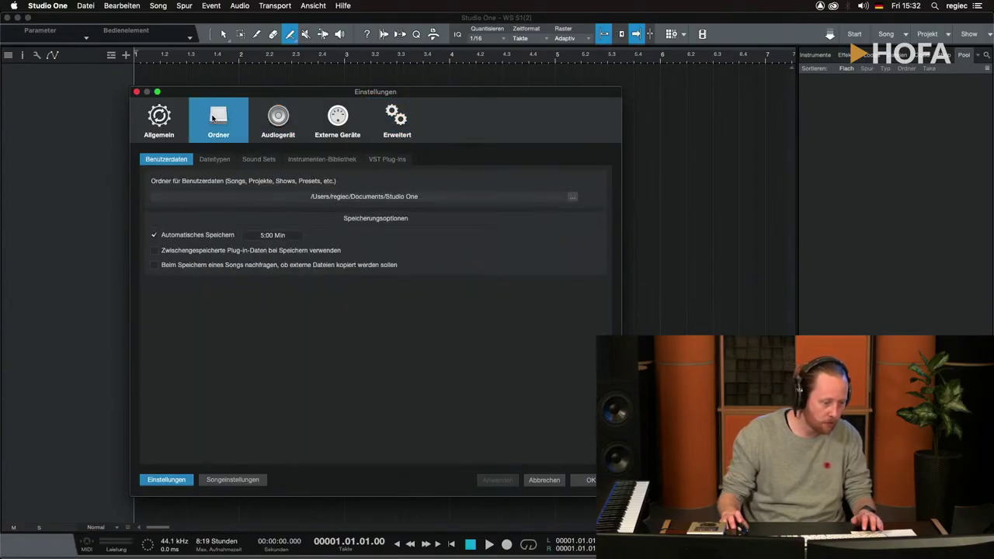
click(392, 159)
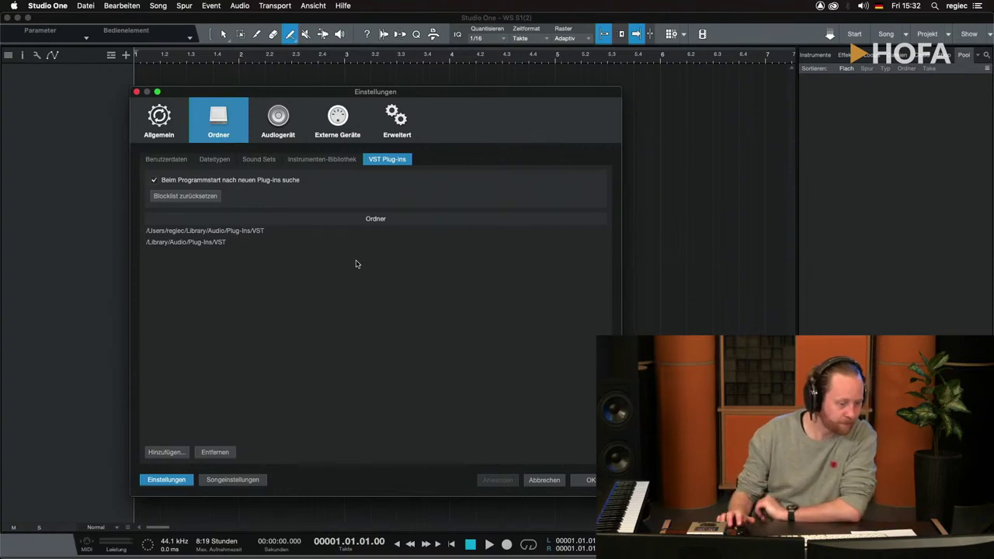
click(214, 246)
click(230, 233)
click(214, 245)
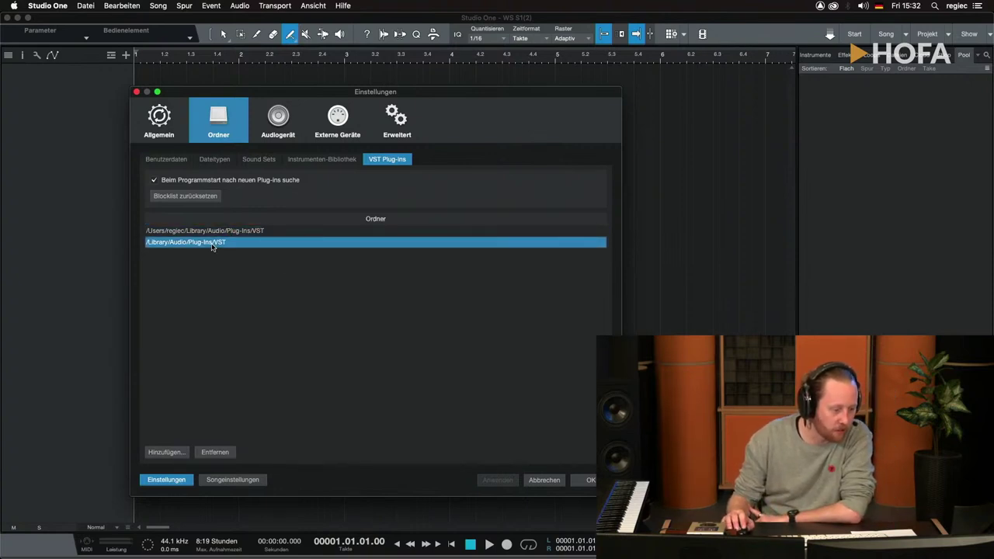
click(229, 233)
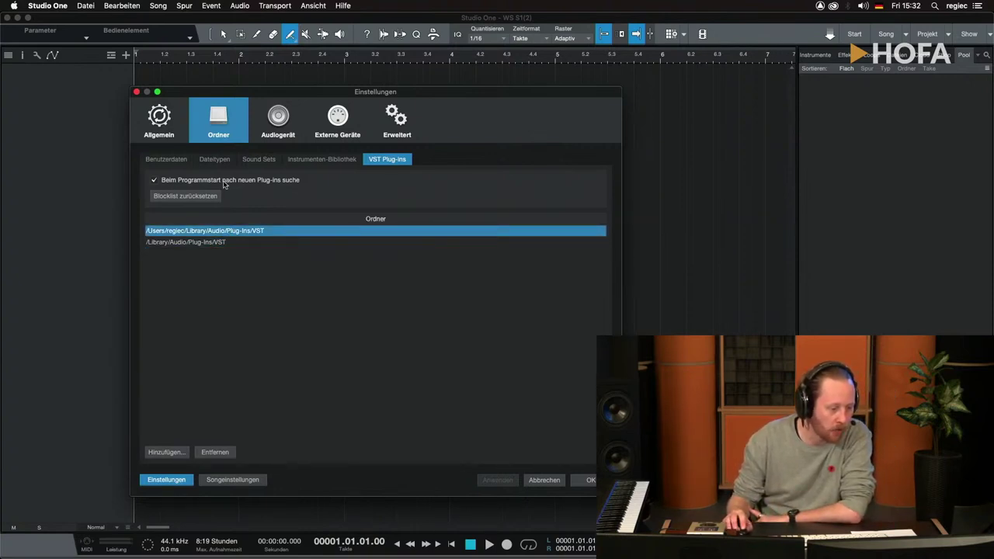
click(176, 198)
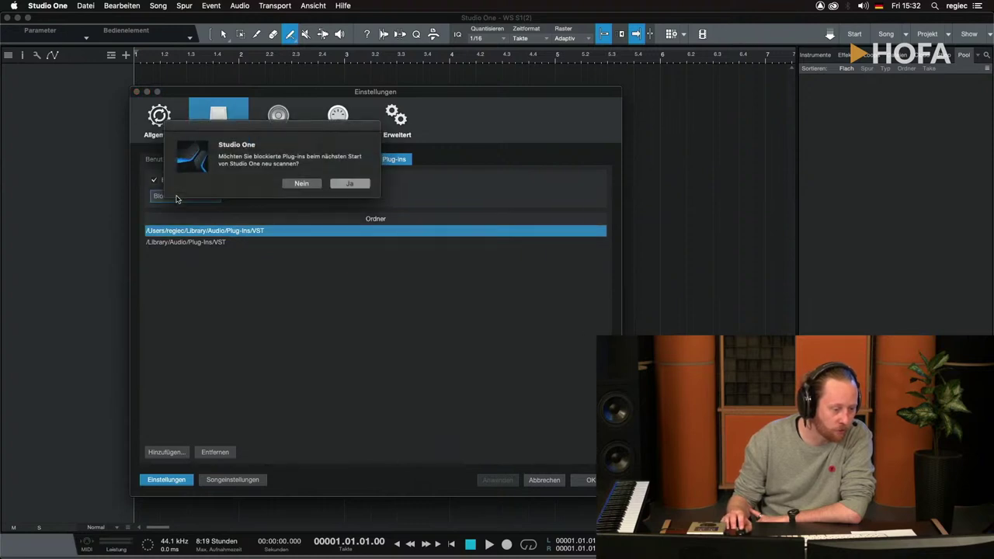
click(298, 185)
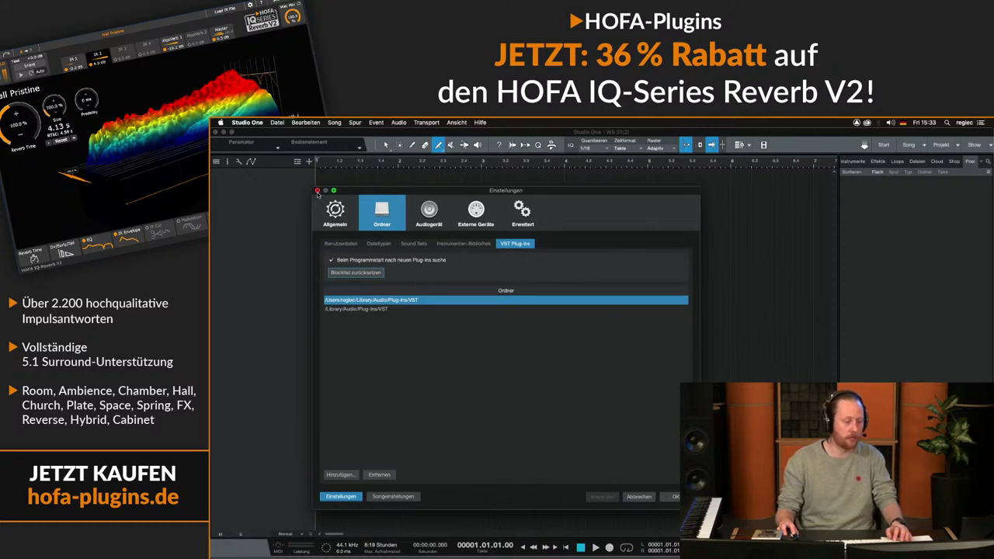
- Highlight both VST plug-in folder entries in the settings and close the settings window
drag(581, 399, 386, 300)
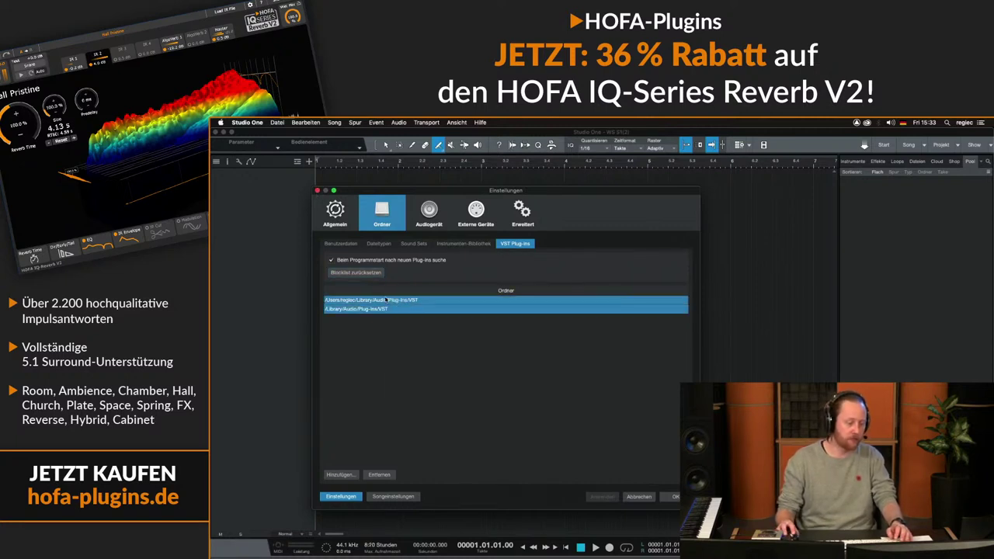
click(317, 190)
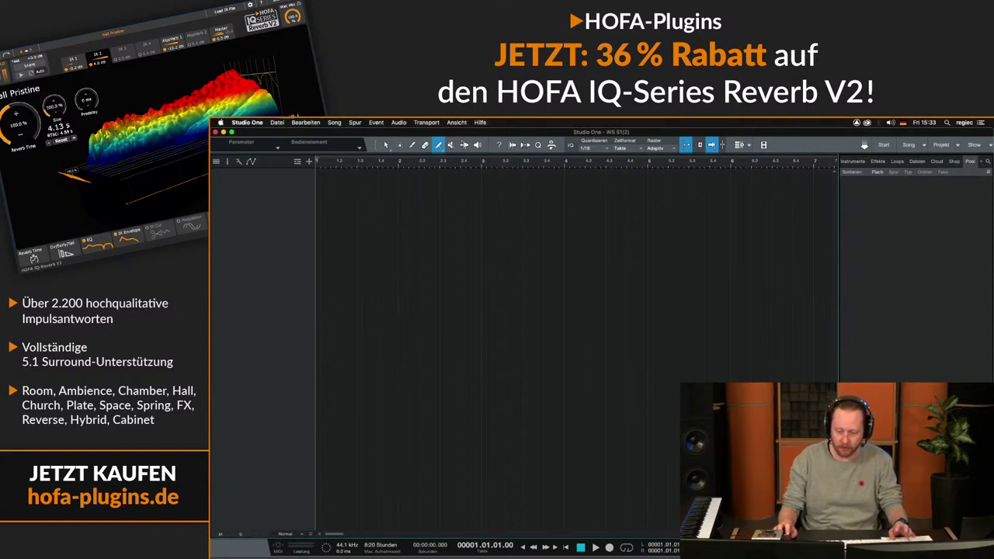
- Switch to Finder, open the desktop folder WS Studio One für Einsteiger, and import the Praxismischung A Time to go -152 BPM audio files into the song
key(super+Tab)
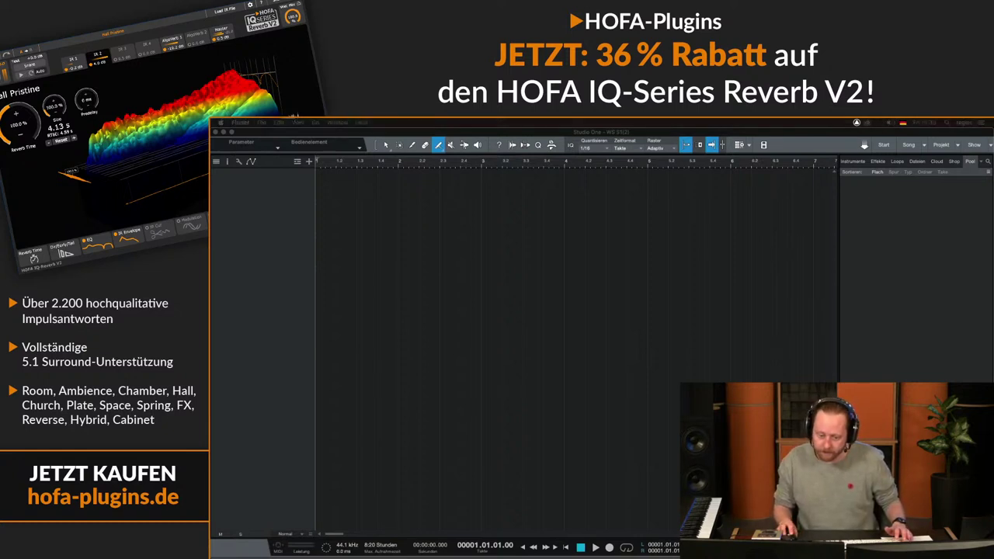
key(F11)
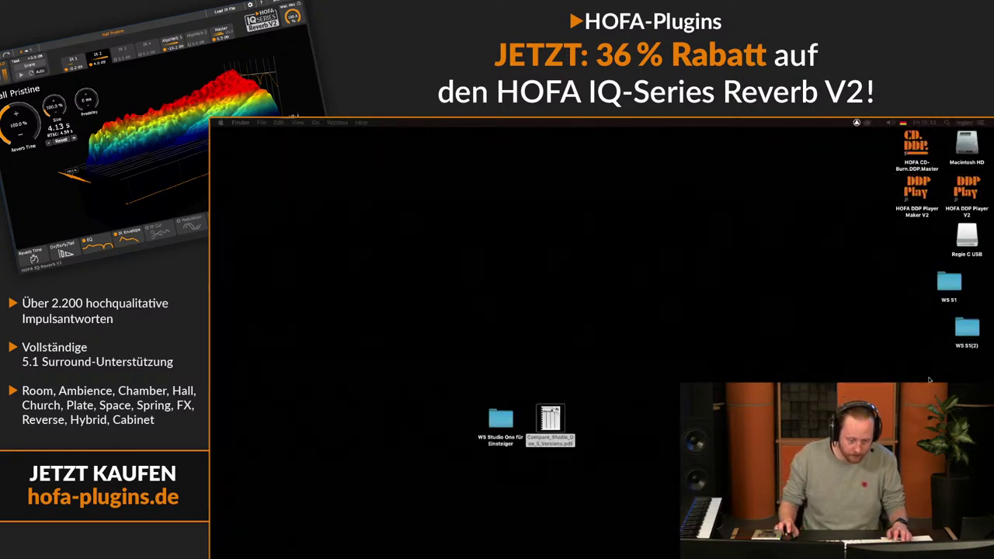
click(499, 417)
double_click(499, 417)
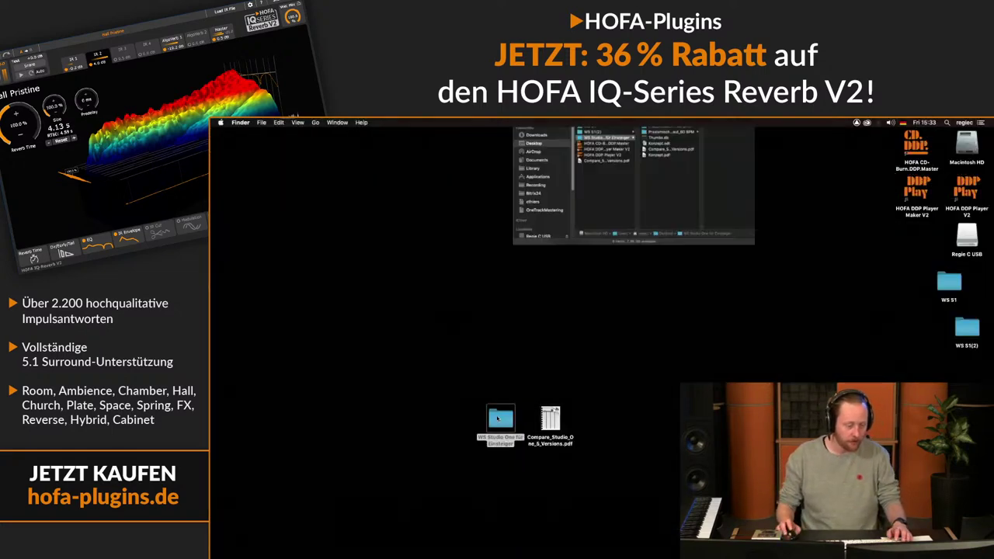
key(F11)
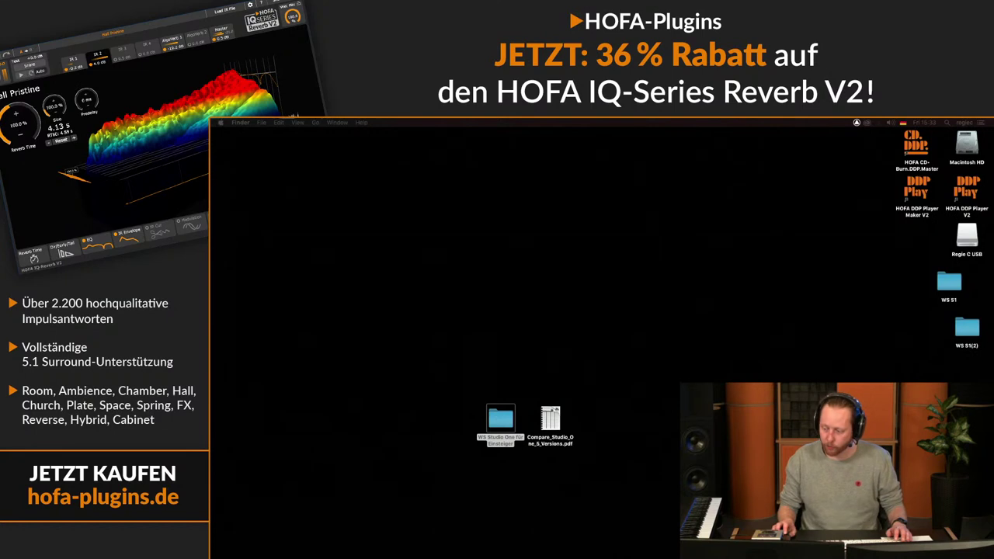
key(F11)
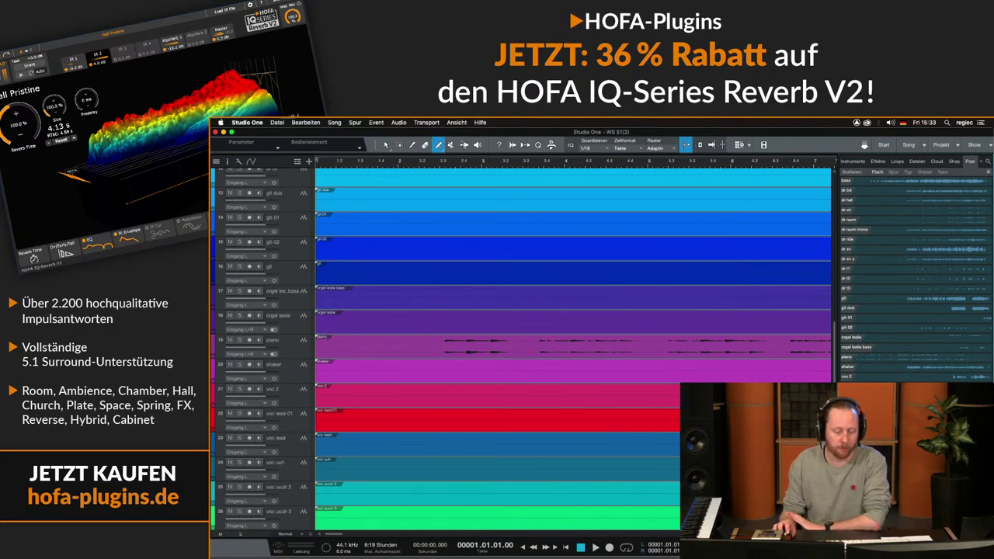
- Hide the browser to view the imported tracks from the first one, and show the browser again
key(F5)
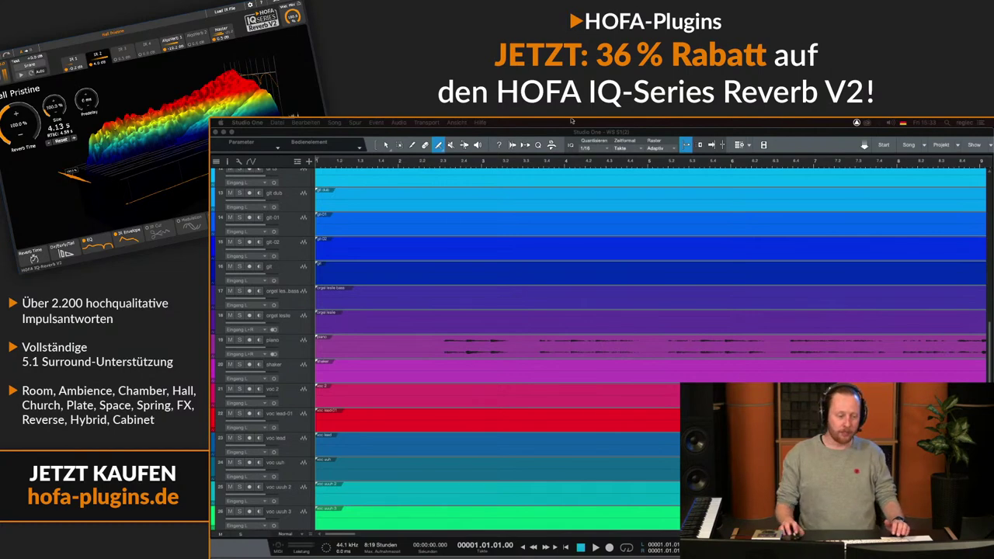
scroll(356, 224, up, 10)
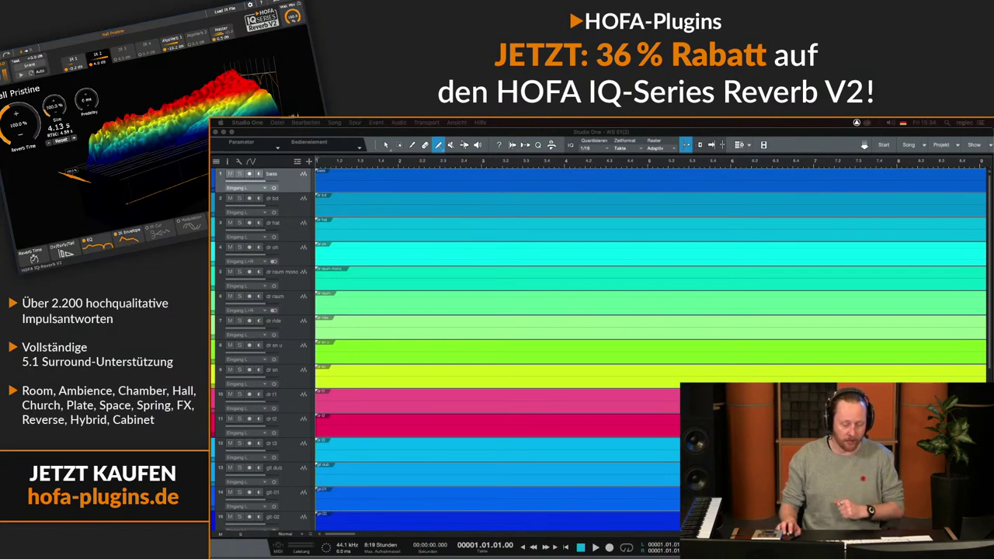
key(super+Tab)
key(F5)
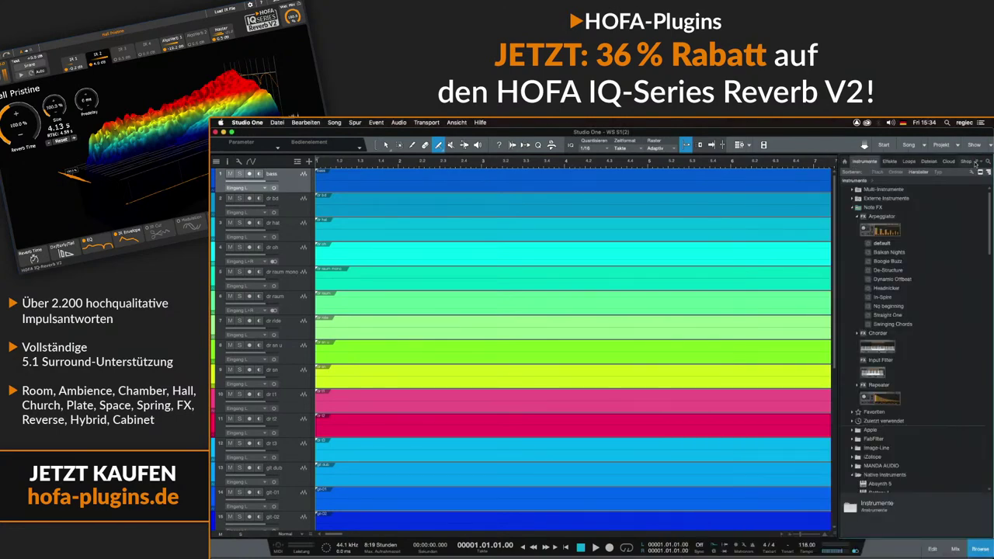
- Look through the browser's effects, loops, files, cloud and shop sections, and open the song's Pool
click(887, 161)
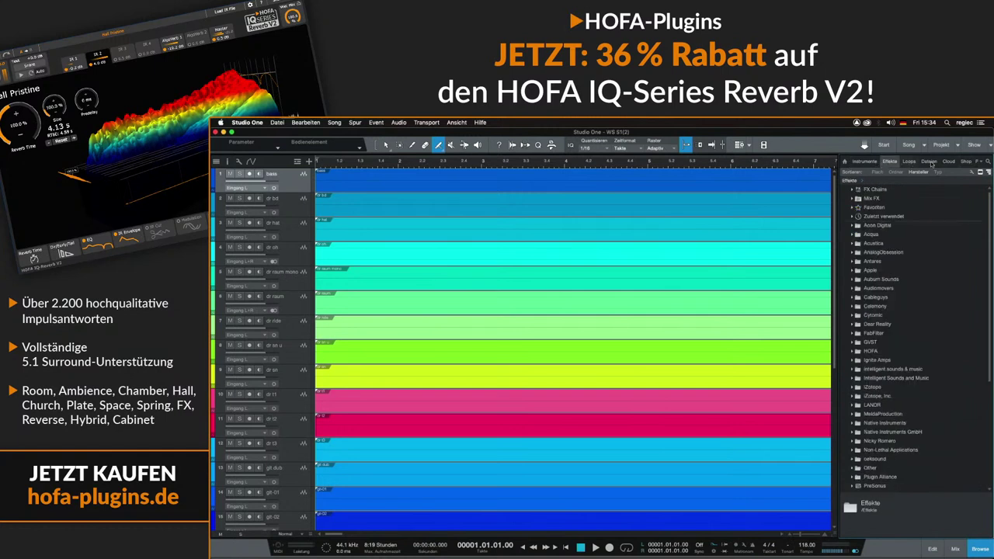
click(910, 162)
click(929, 162)
click(948, 161)
click(966, 162)
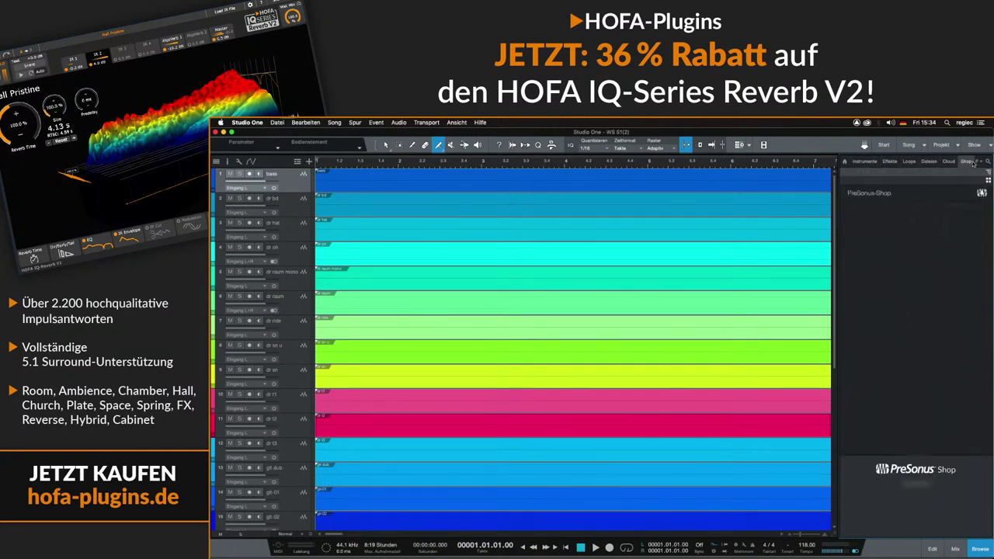
click(976, 163)
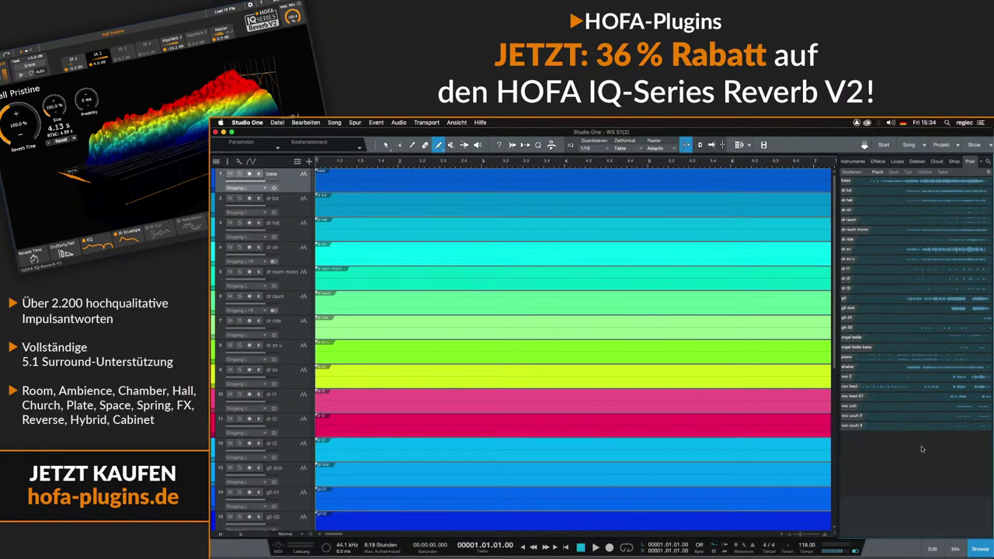
- Select all files in the Pool, review the list offered by Externe Dateien kopieren, and close it without copying
drag(922, 449, 922, 164)
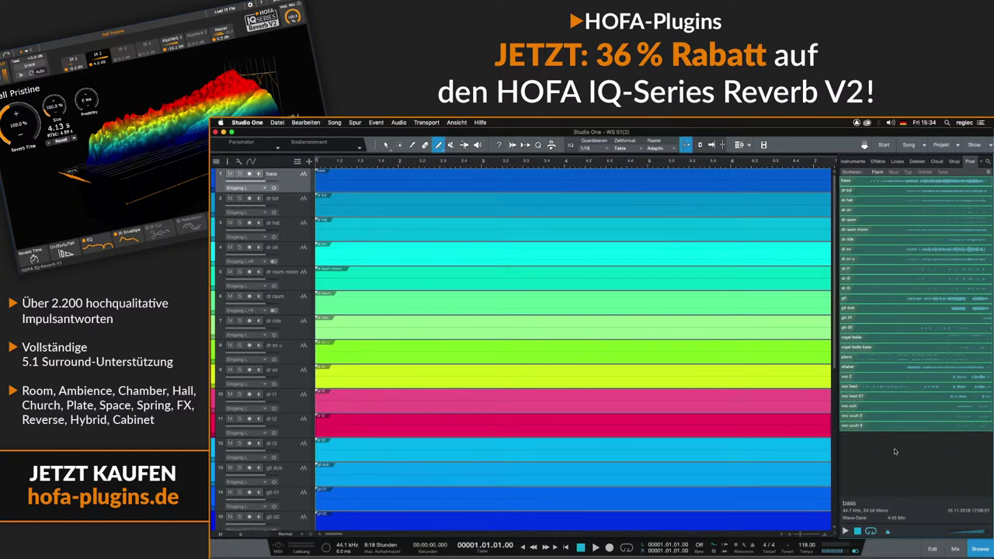
right_click(894, 451)
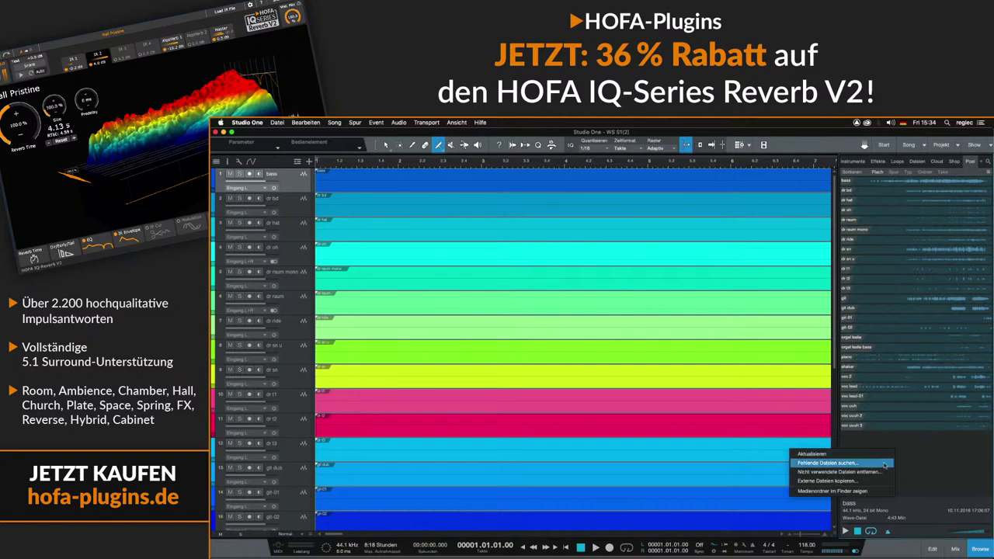
click(871, 481)
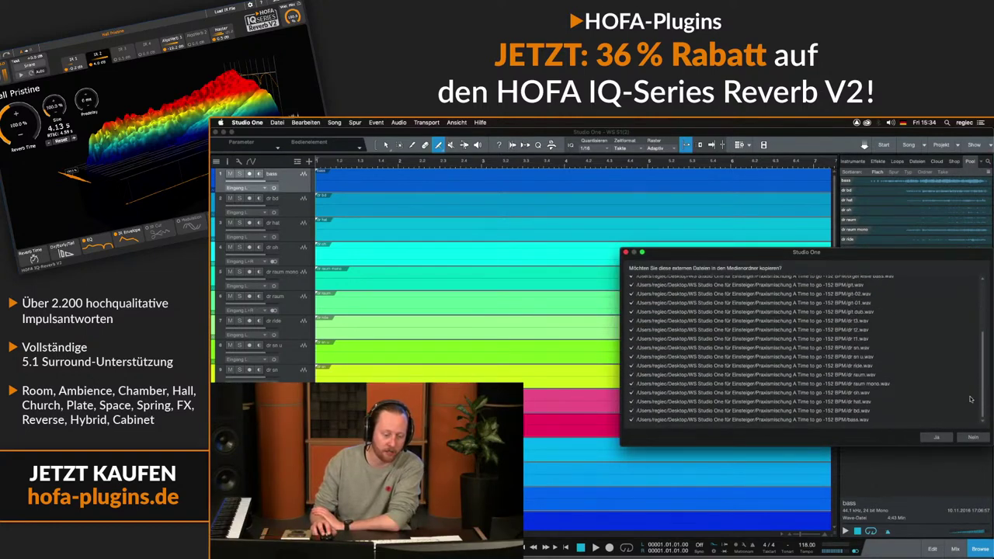
scroll(913, 313, down, 5)
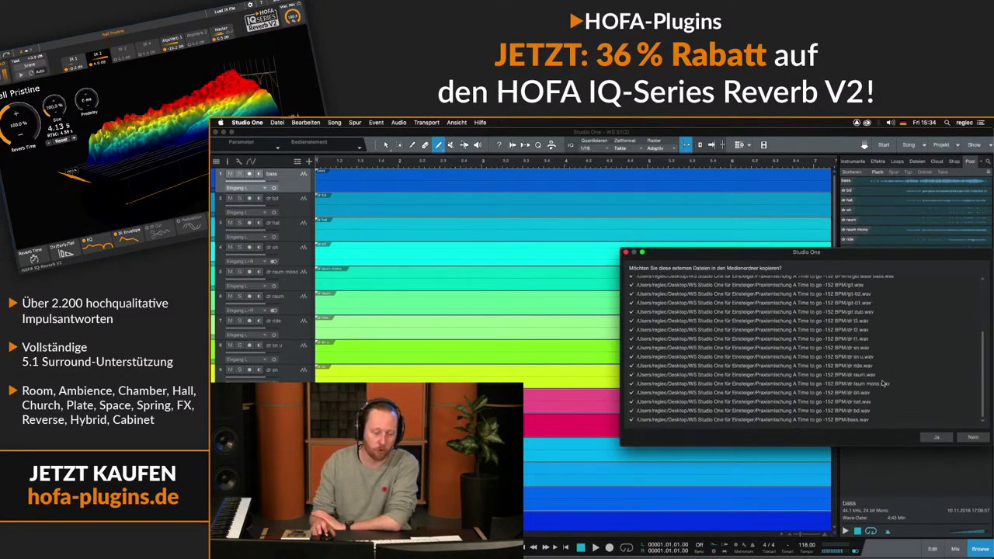
click(626, 252)
- Remove the two tracks dr ride and dr sn u from the arrangement together
right_click(302, 310)
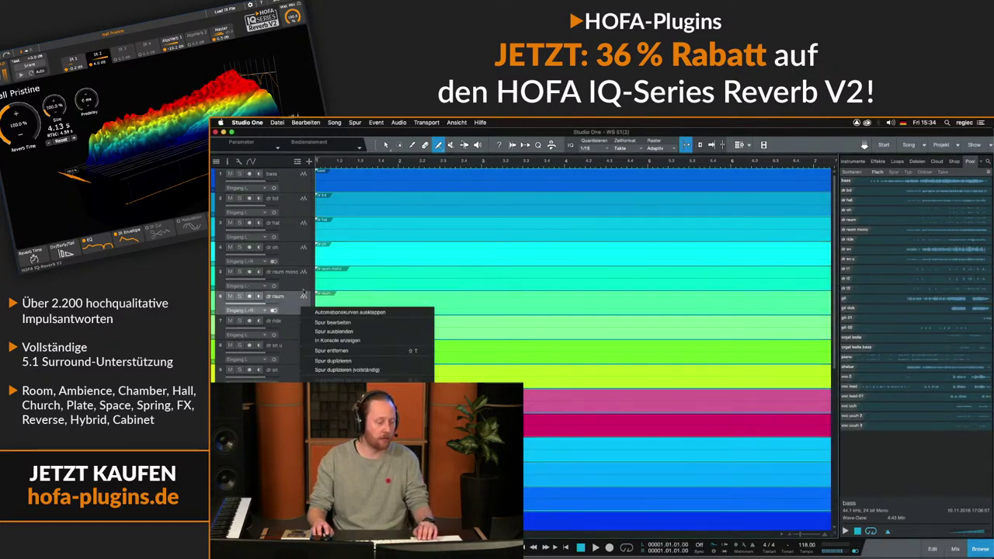
key(Escape)
click(296, 330)
shift+click(296, 353)
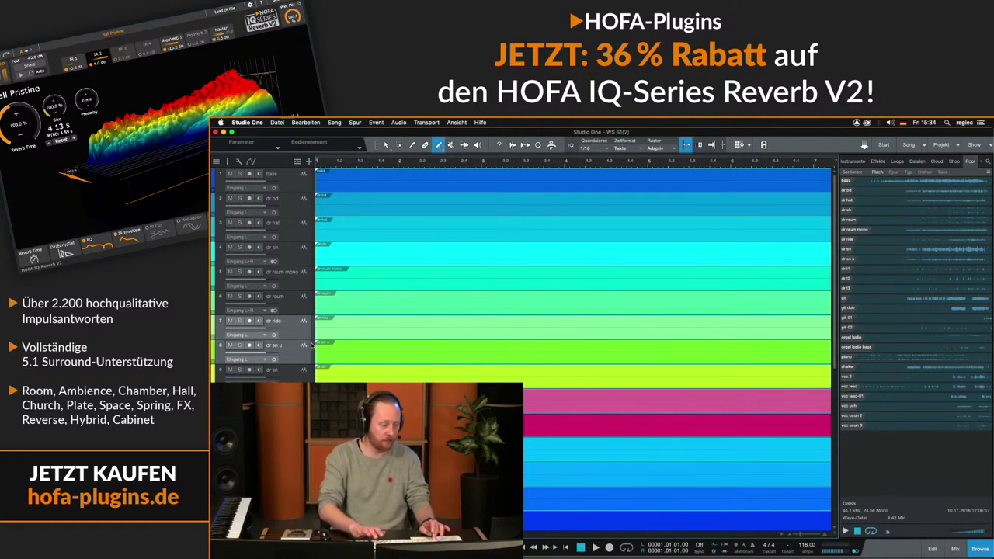
right_click(291, 331)
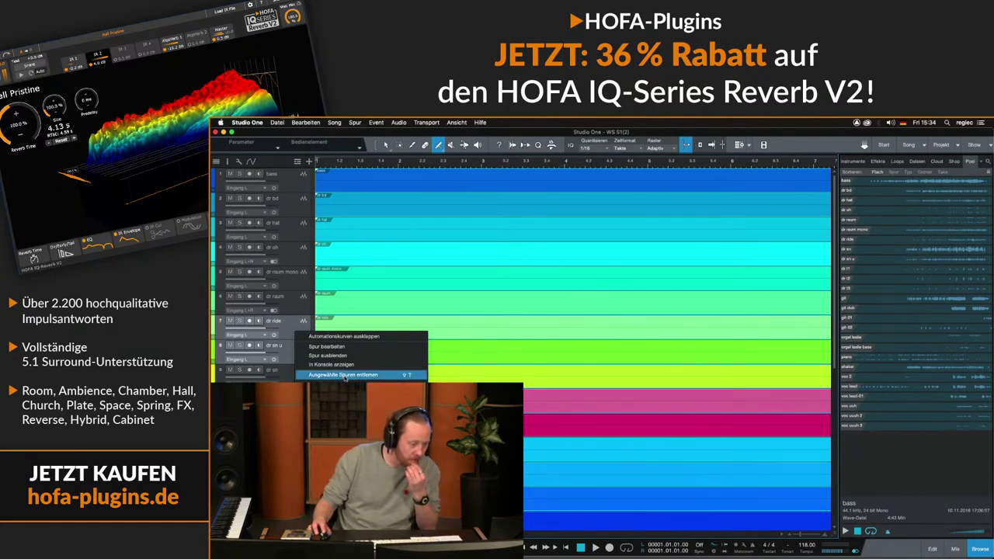
click(293, 355)
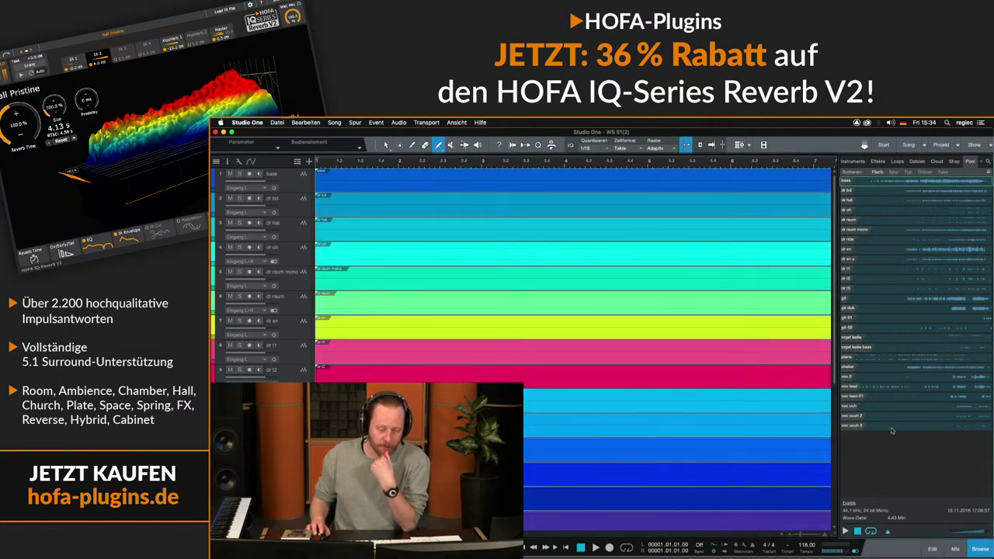
- Start removing unused files from the Pool, and move and narrow the confirmation window over the arrangement
right_click(895, 456)
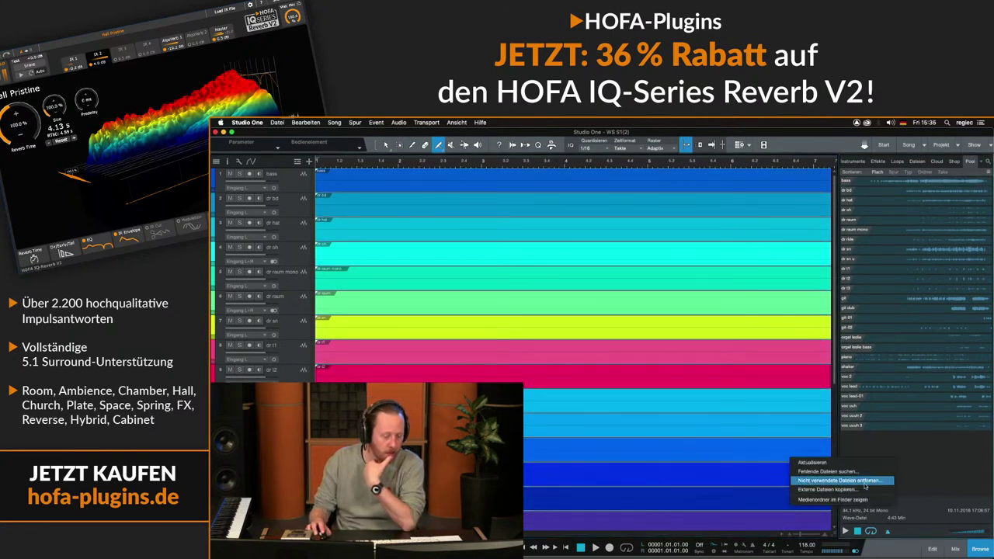
click(865, 484)
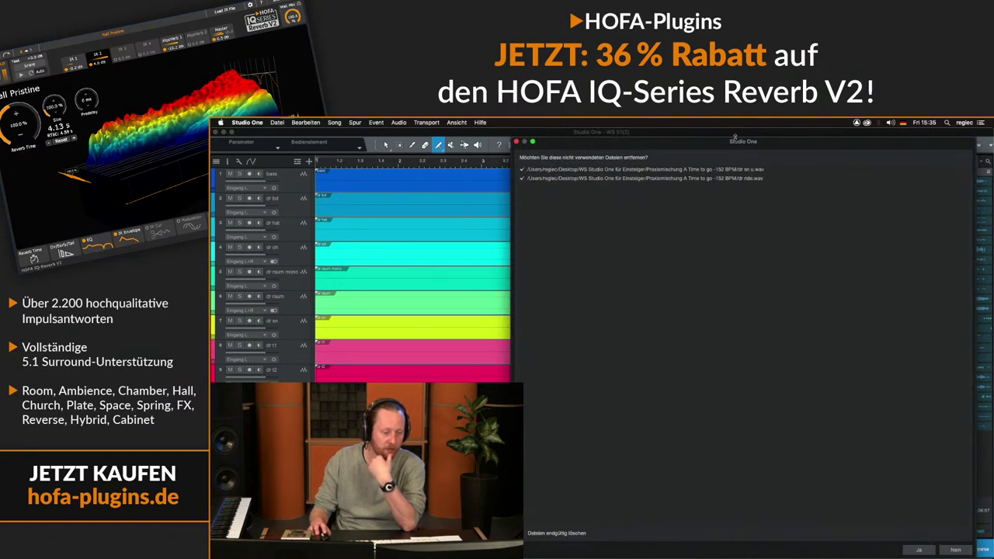
drag(713, 137, 598, 235)
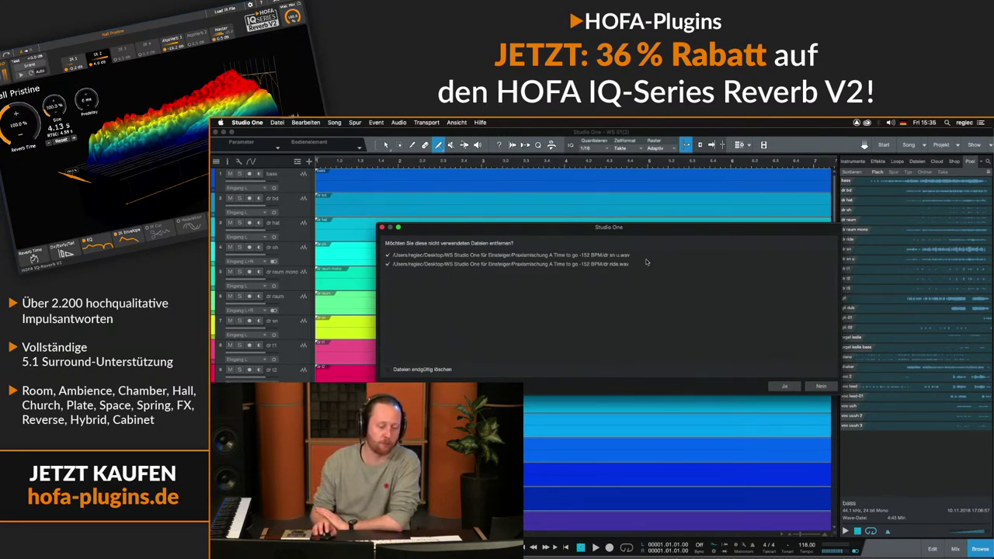
drag(840, 252, 703, 251)
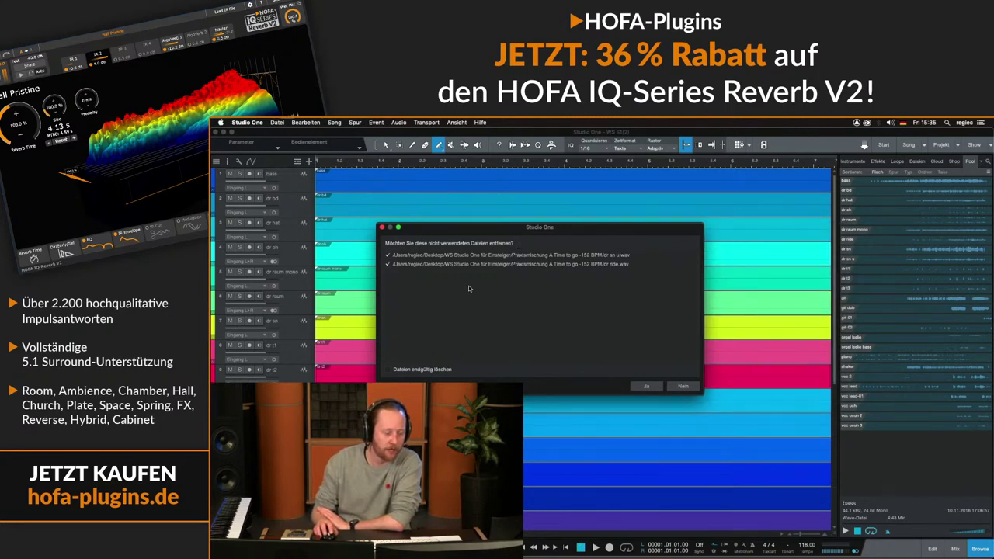
- Remove the unused files dr sn u.wav and dr ride.wav from the Pool, leaving Dateien endgültig löschen disabled after trying it
click(428, 371)
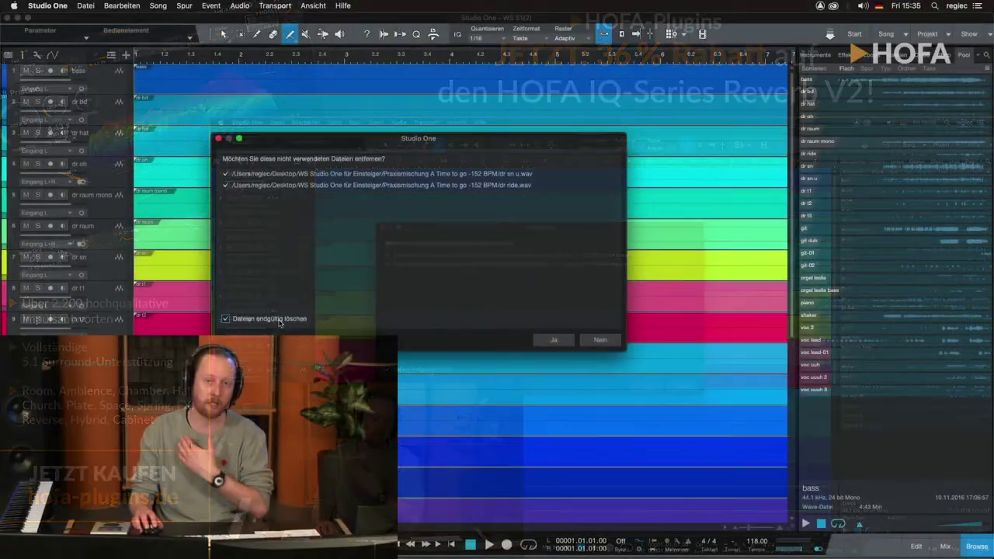
click(278, 319)
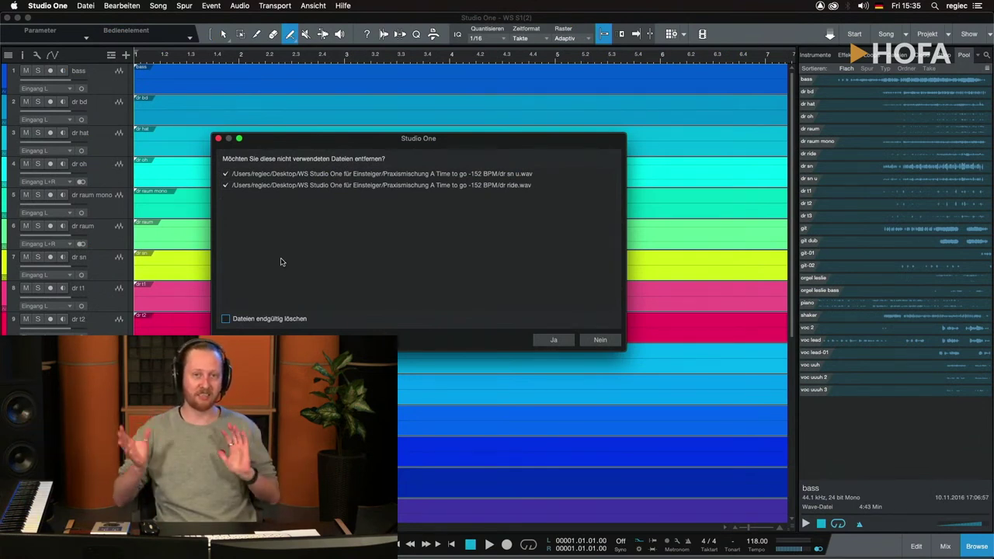
click(368, 242)
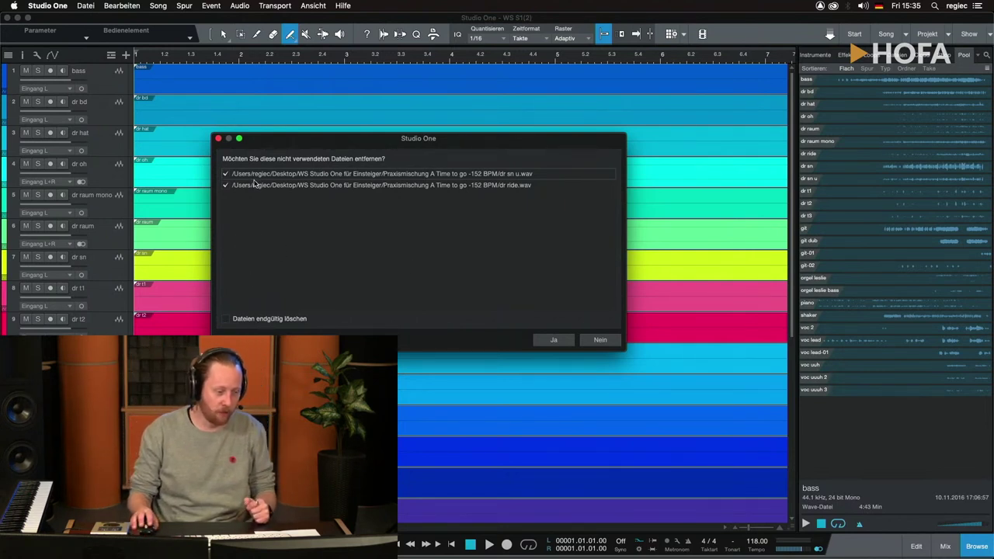
click(277, 186)
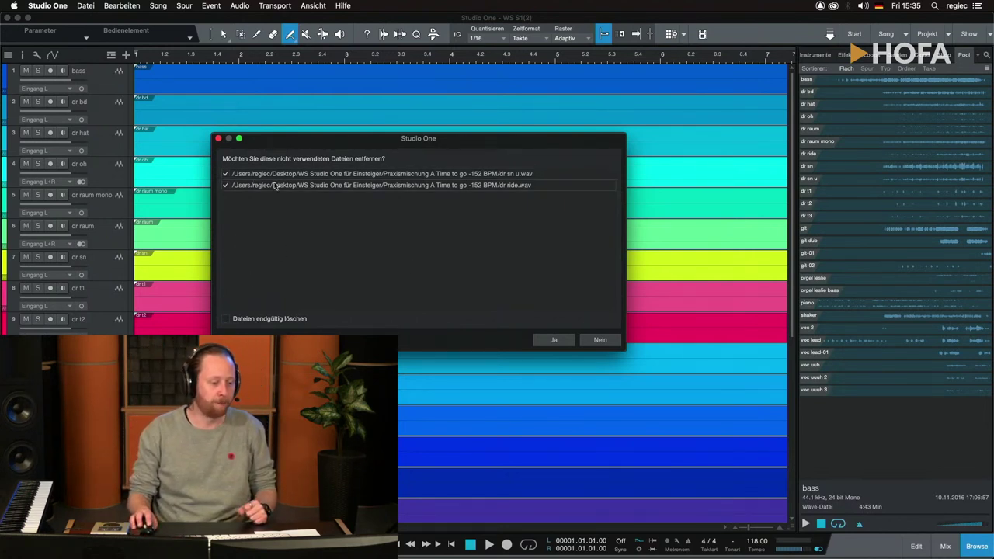
click(546, 341)
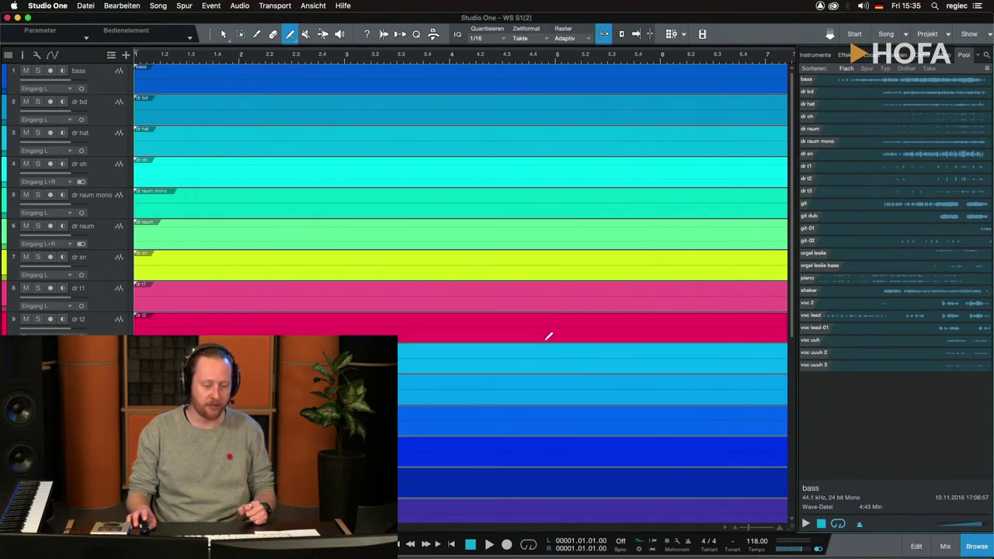
- Copy all external audio files in the Pool into the song's media folder
right_click(876, 424)
click(824, 466)
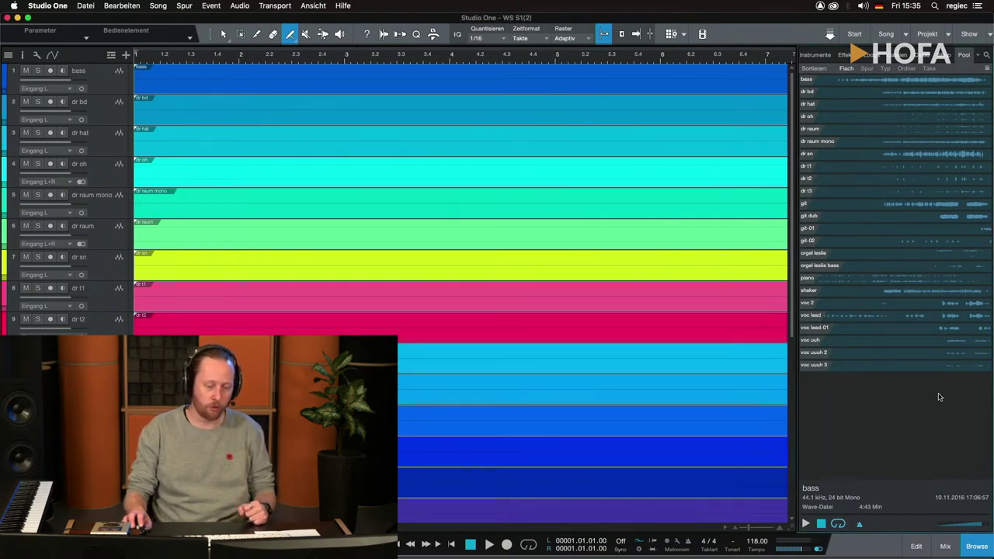
right_click(879, 436)
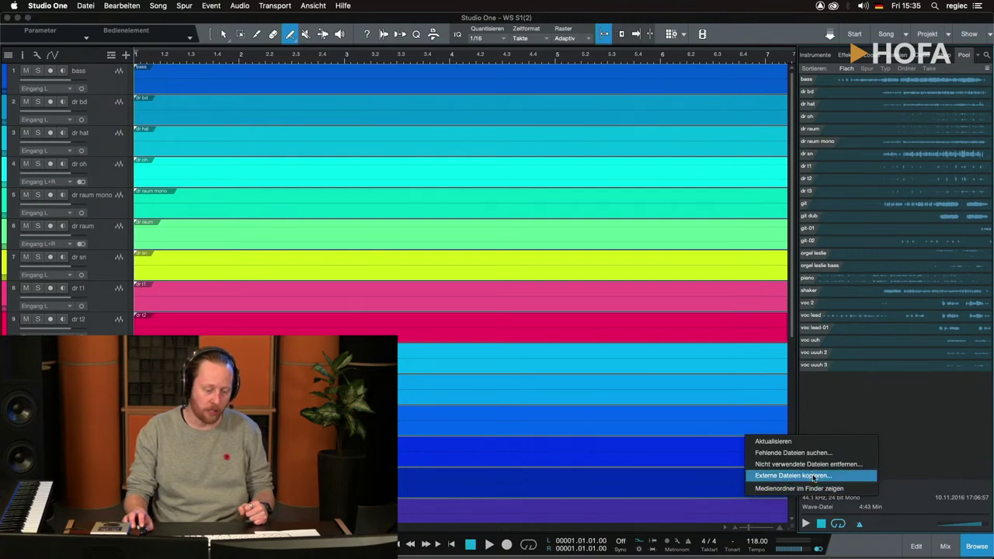
click(800, 476)
click(929, 409)
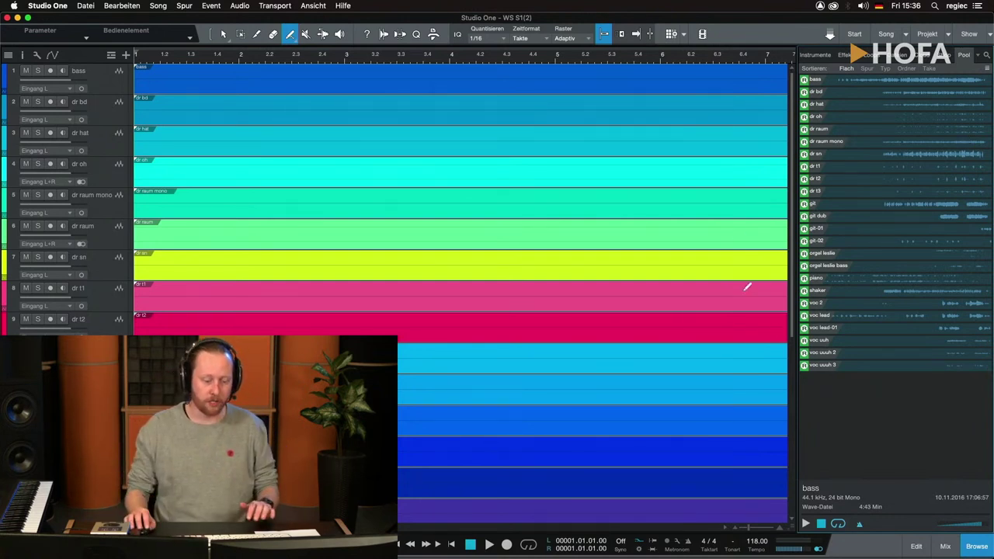
right_click(889, 419)
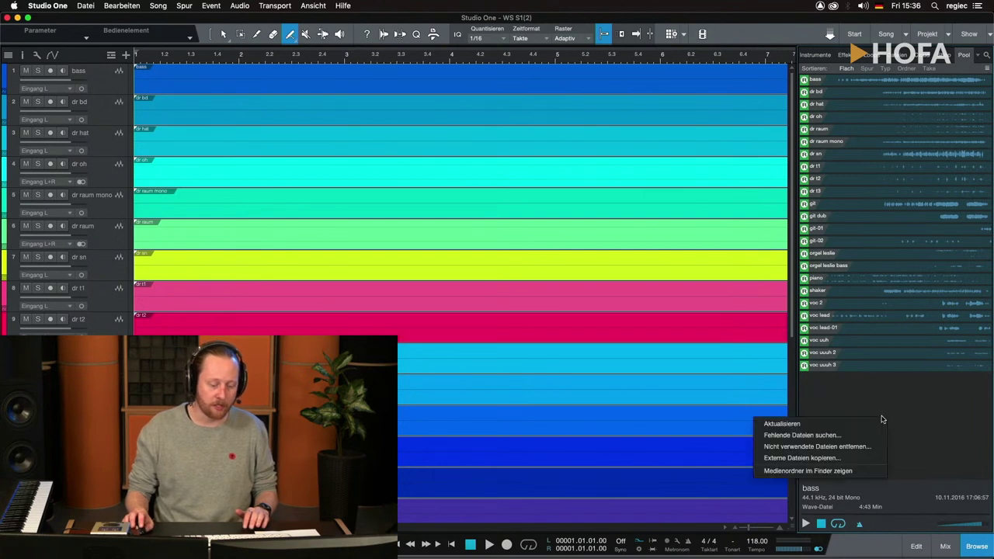
click(878, 399)
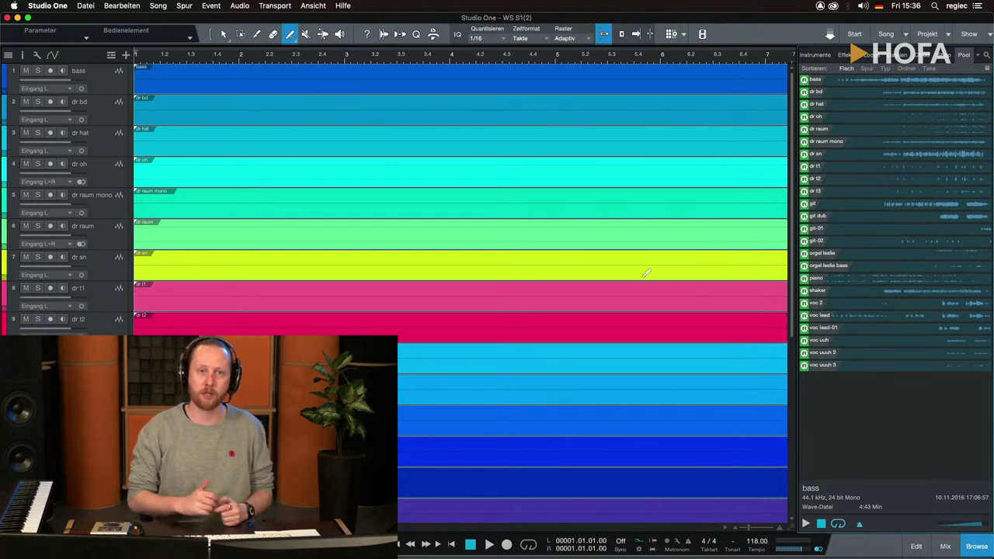
- Examine the destination choices for saving the song in a new folder and leave without saving
right_click(873, 449)
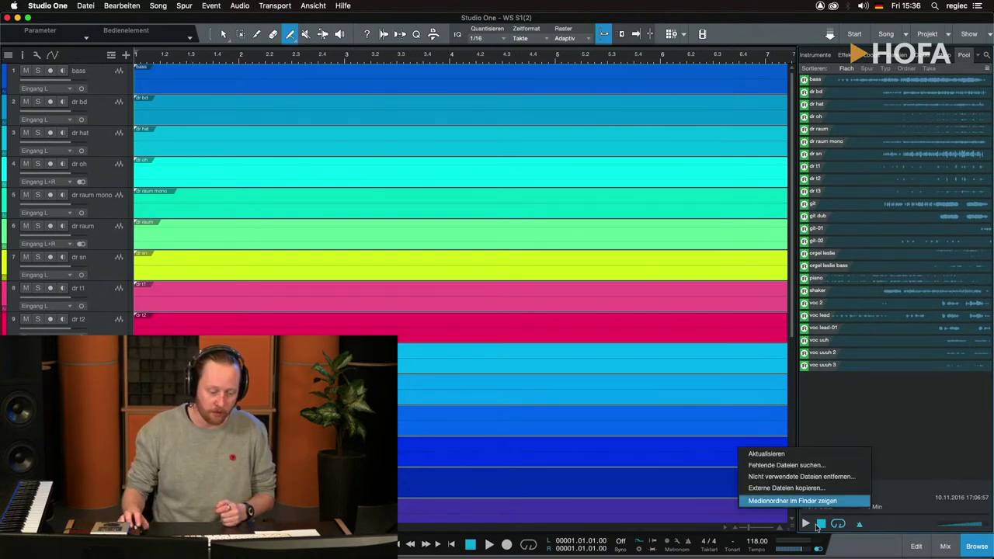
click(903, 410)
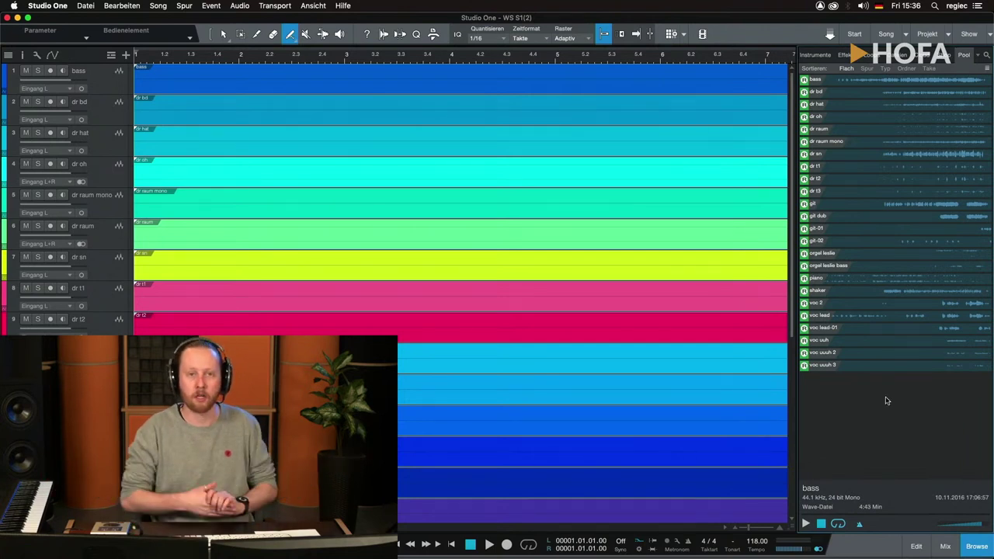
click(89, 7)
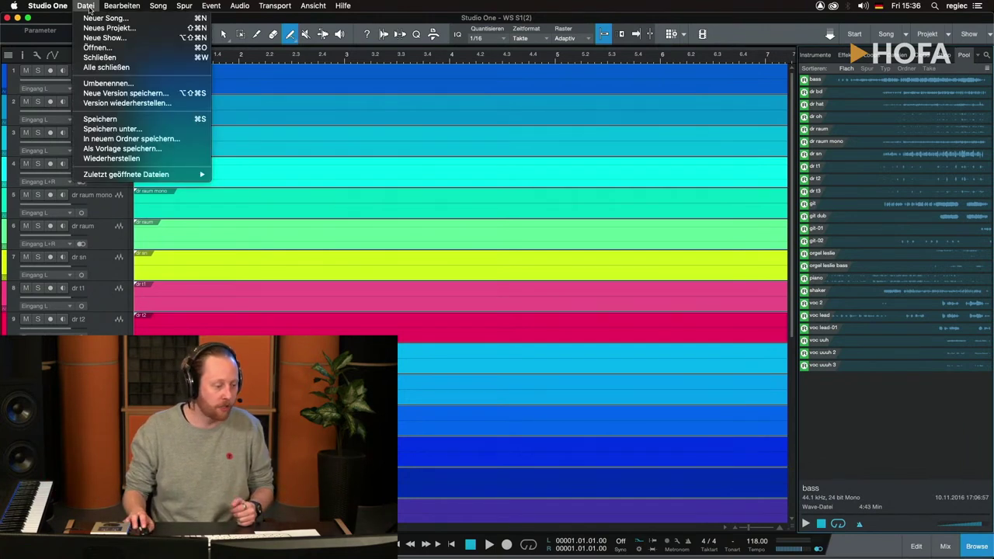
click(164, 142)
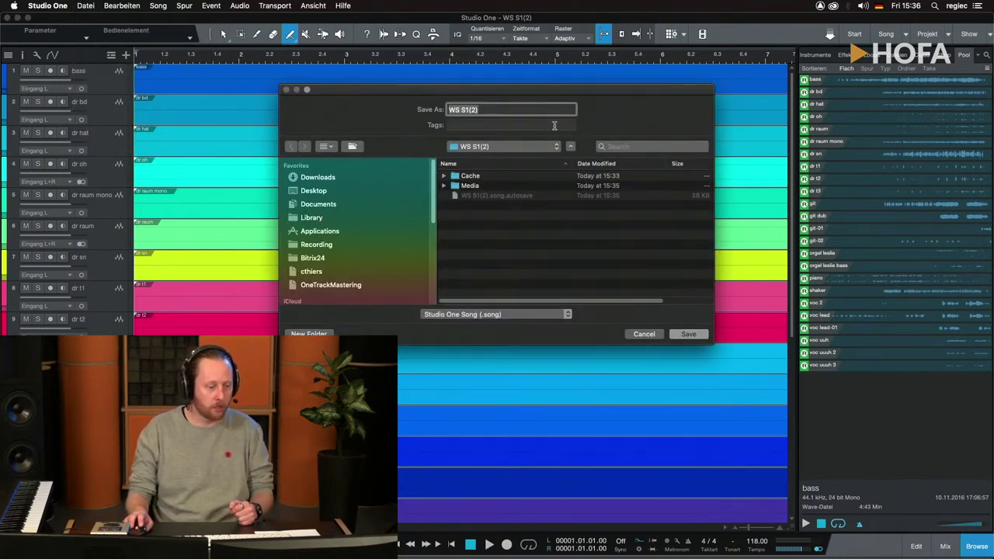
click(512, 146)
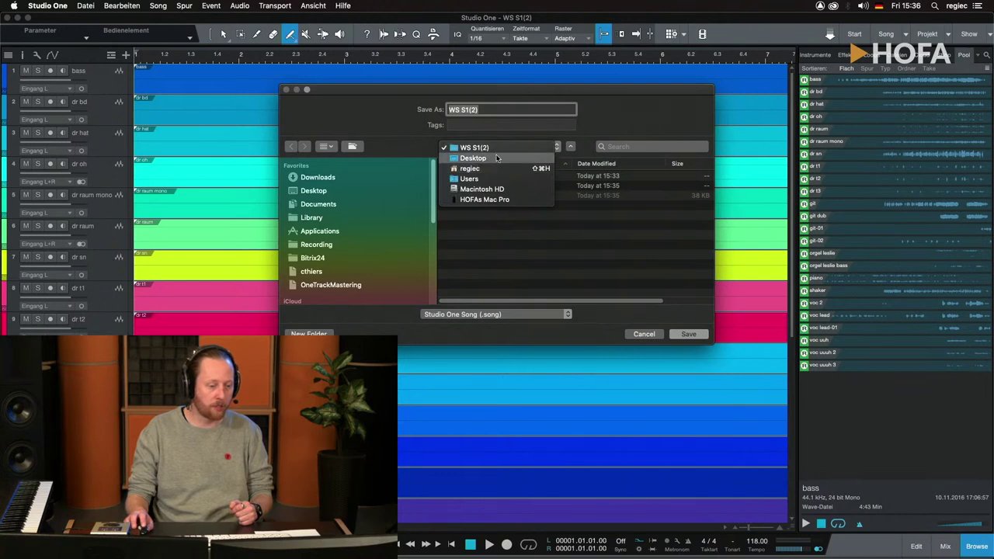
click(651, 115)
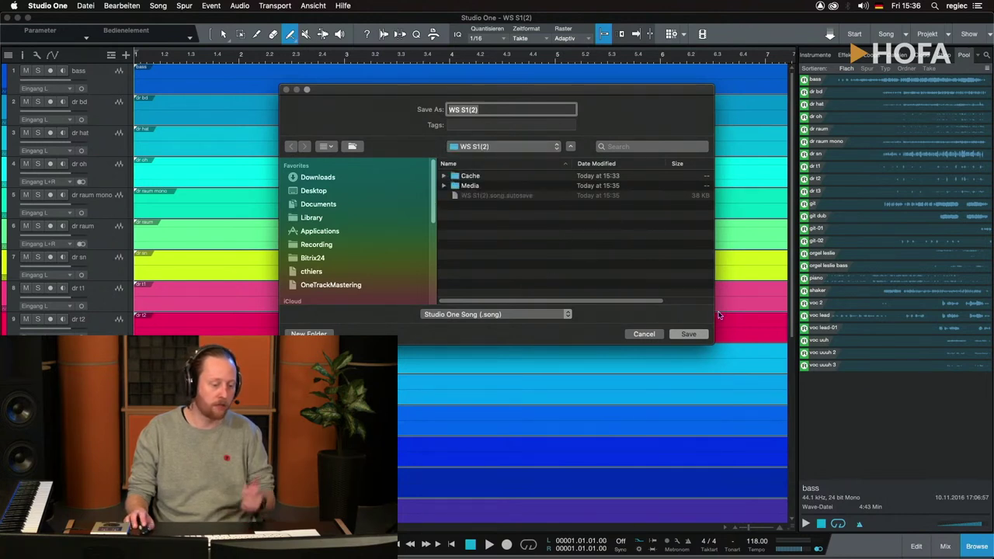
click(644, 335)
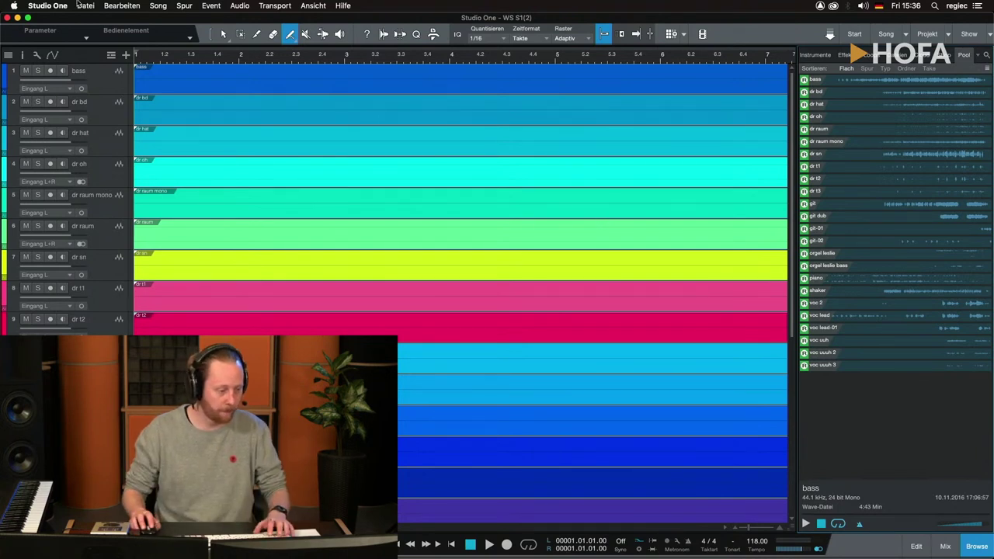
- Fit all tracks and their full length into the arrangement view with reduced track heights, and deselect the events
click(95, 81)
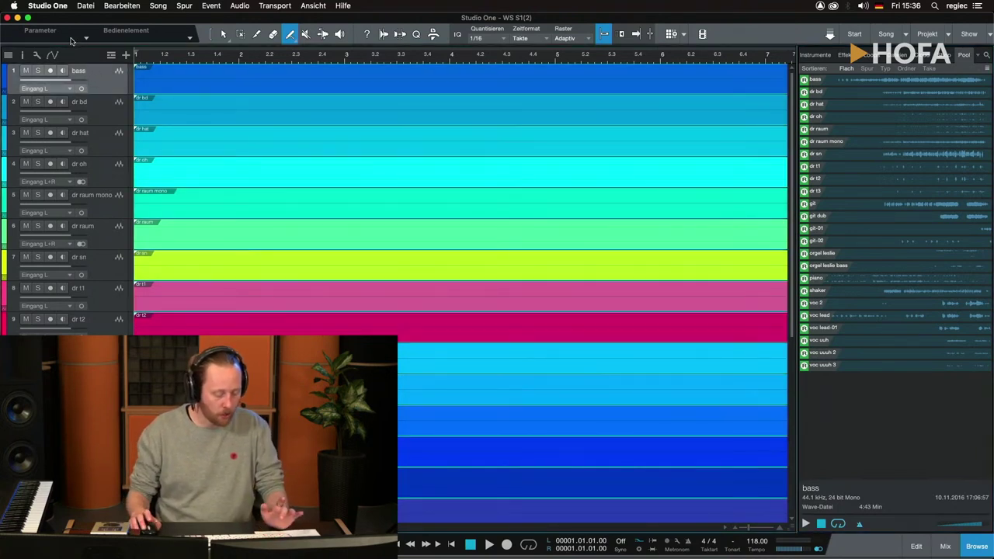
key(w)
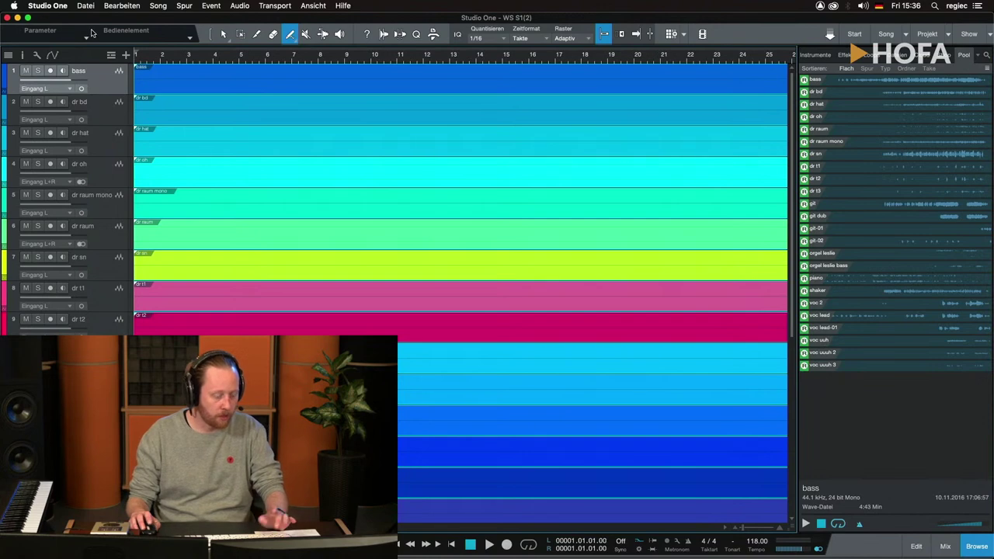
key(w)
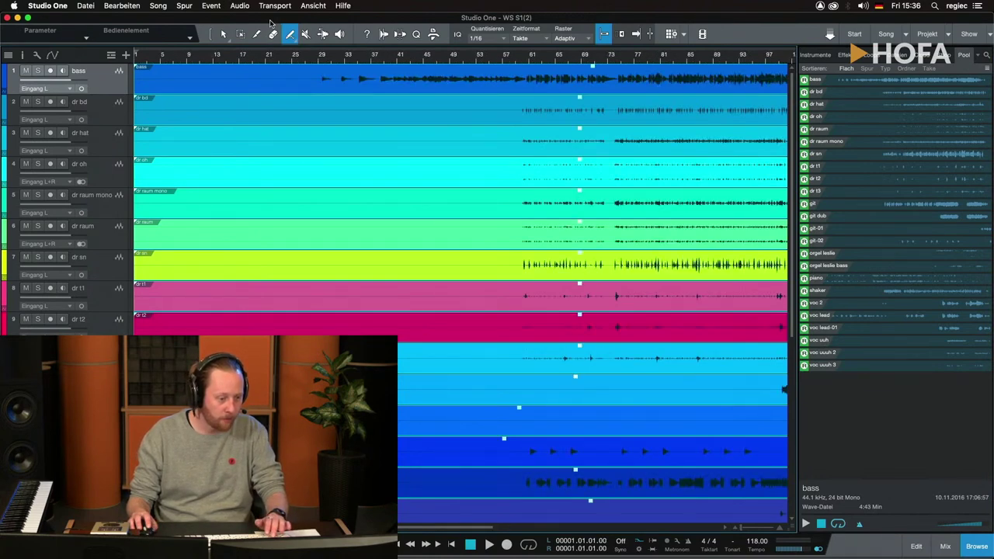
key(w)
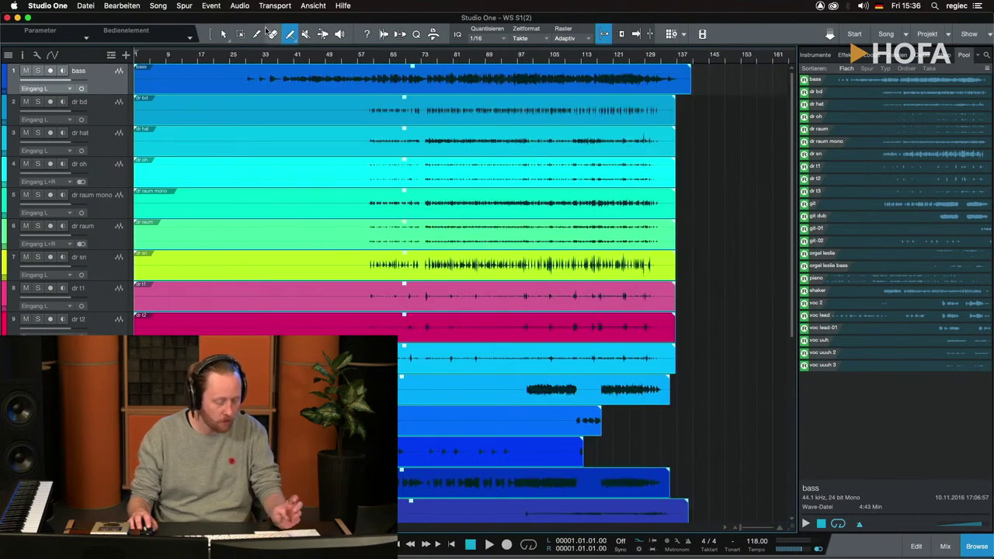
key(z)
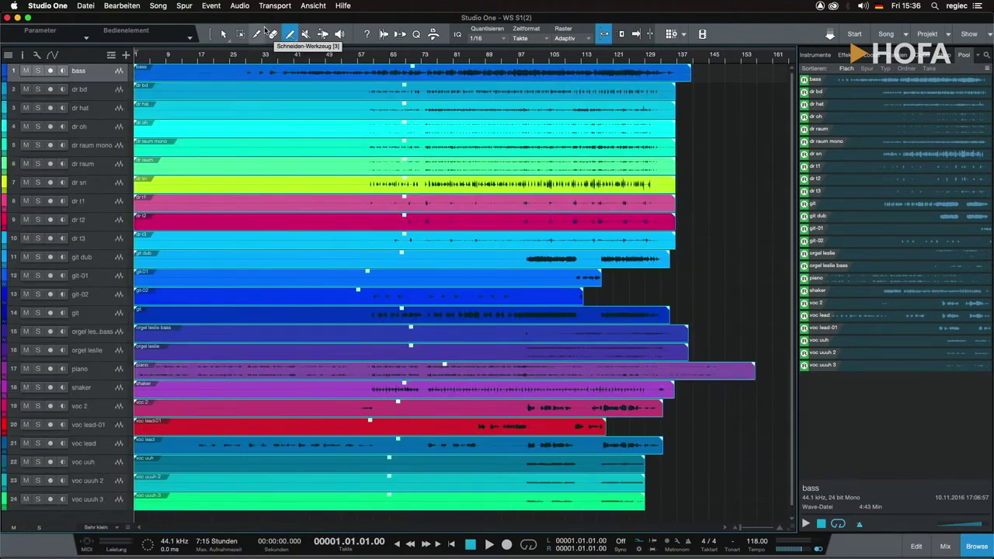
key(shift+w)
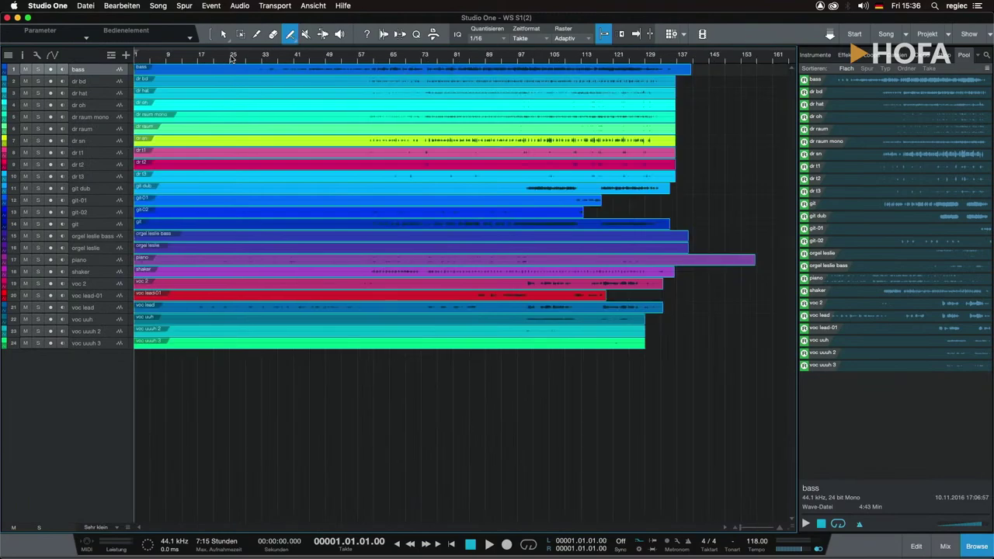
key(shift+e)
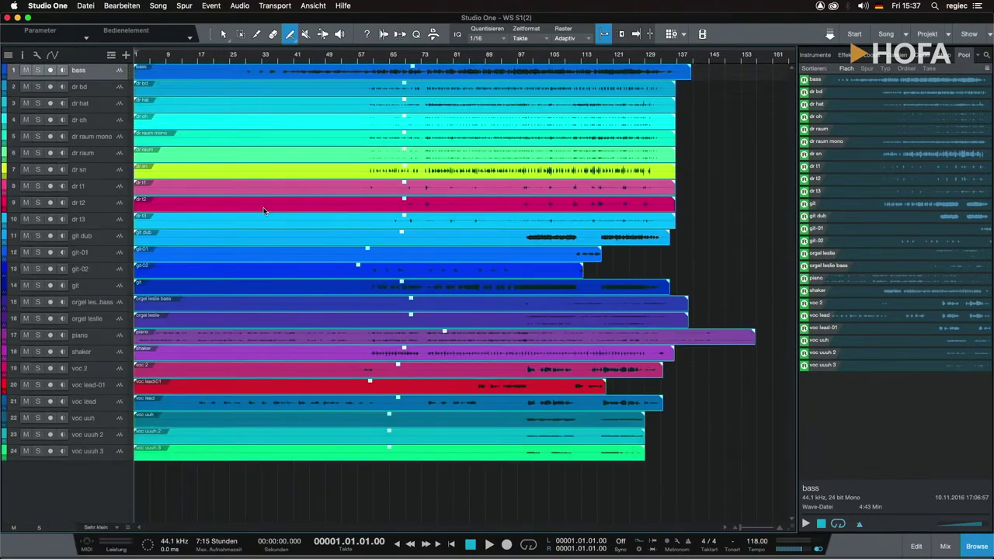
key(shift+w)
key(shift+w)
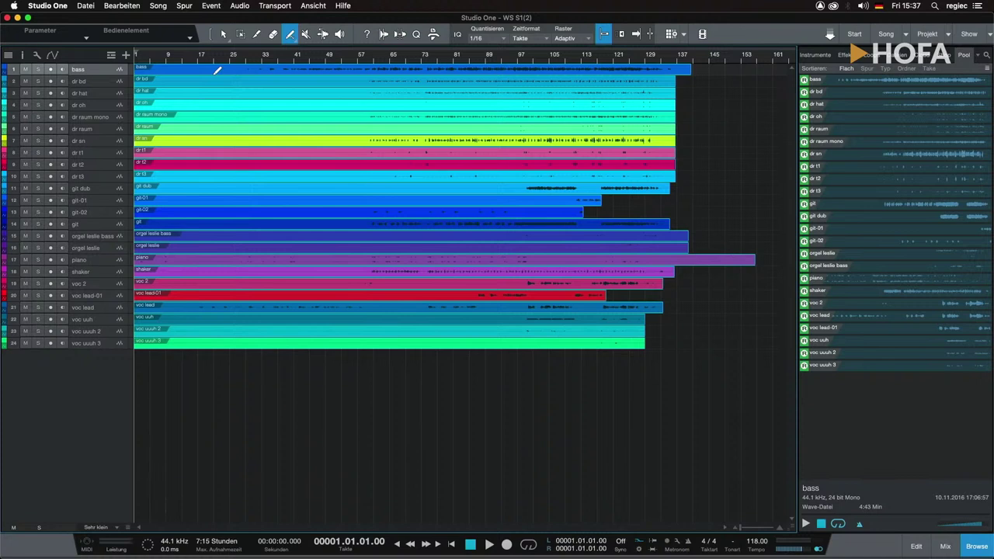
click(166, 222)
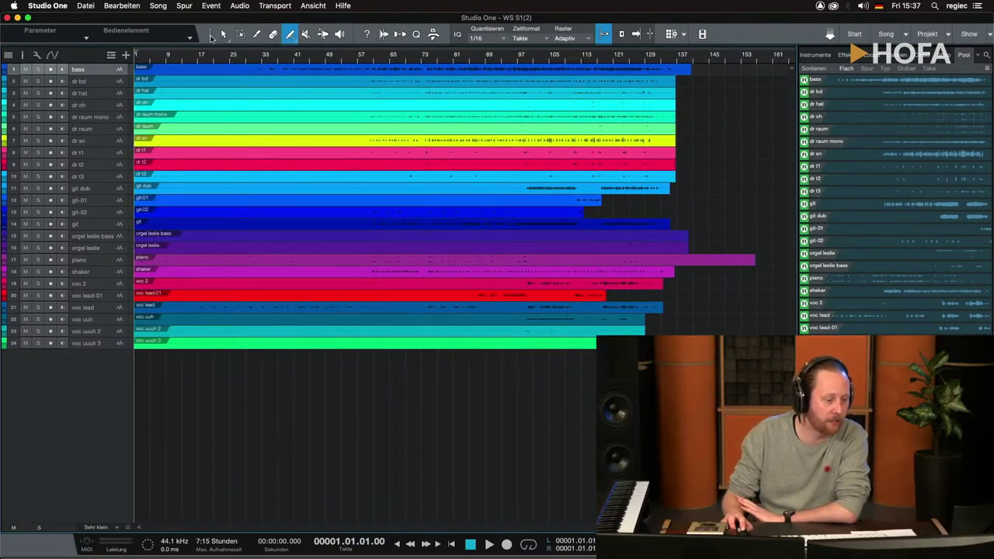
- Link the arrow and range selection tools, and greatly increase the height of the bass track
click(211, 38)
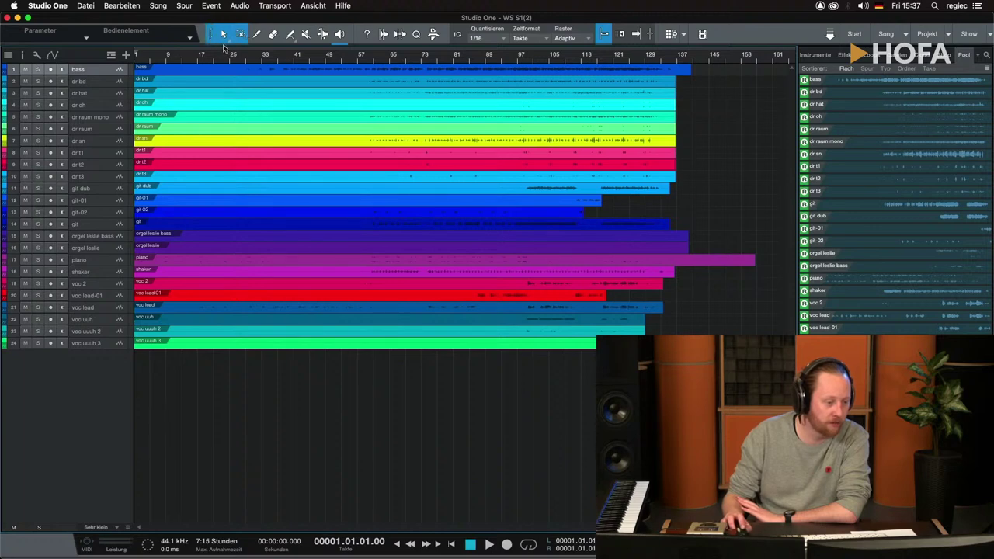
drag(107, 74, 106, 272)
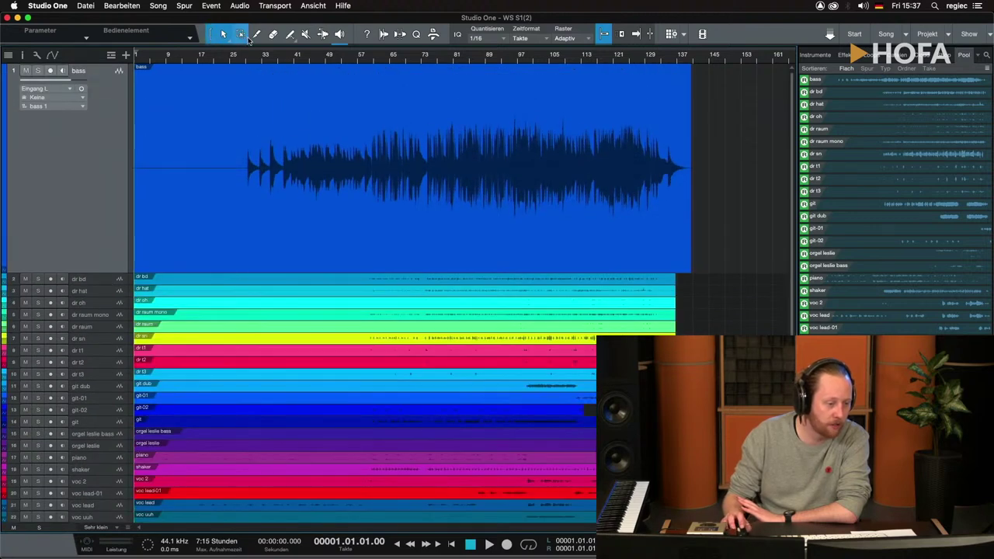
click(223, 35)
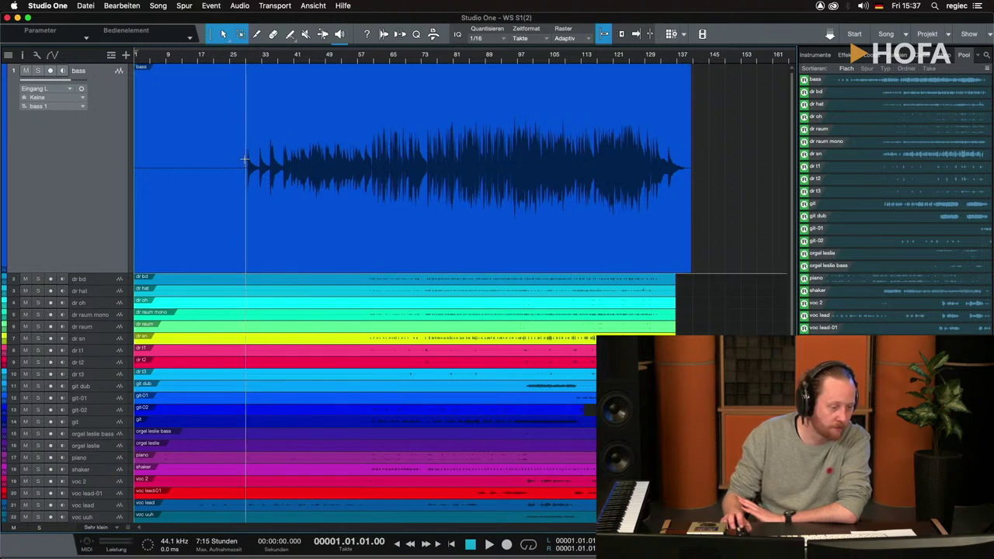
- Select a range over the first bass notes, from about bar 29 to 37, and delete it
drag(237, 77, 438, 101)
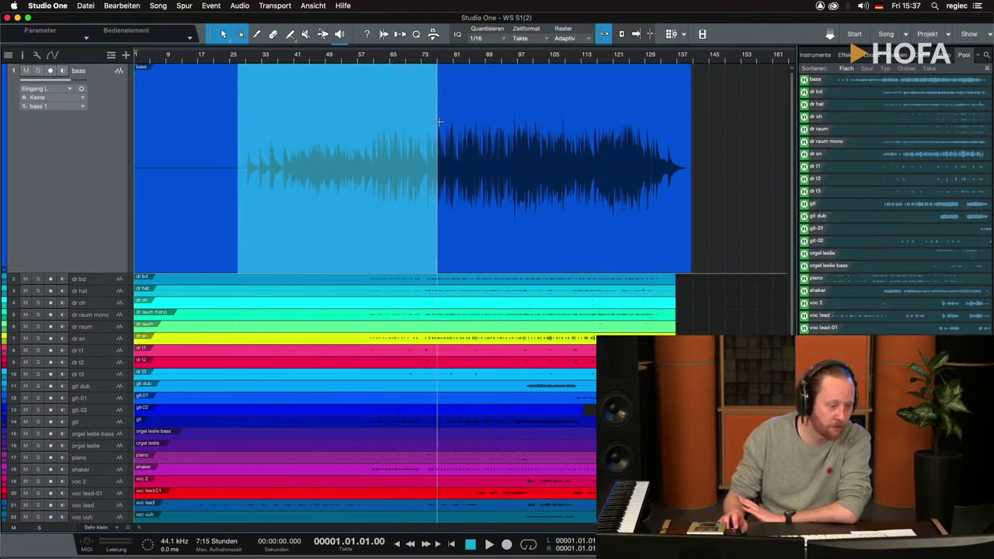
click(237, 98)
drag(237, 98, 276, 110)
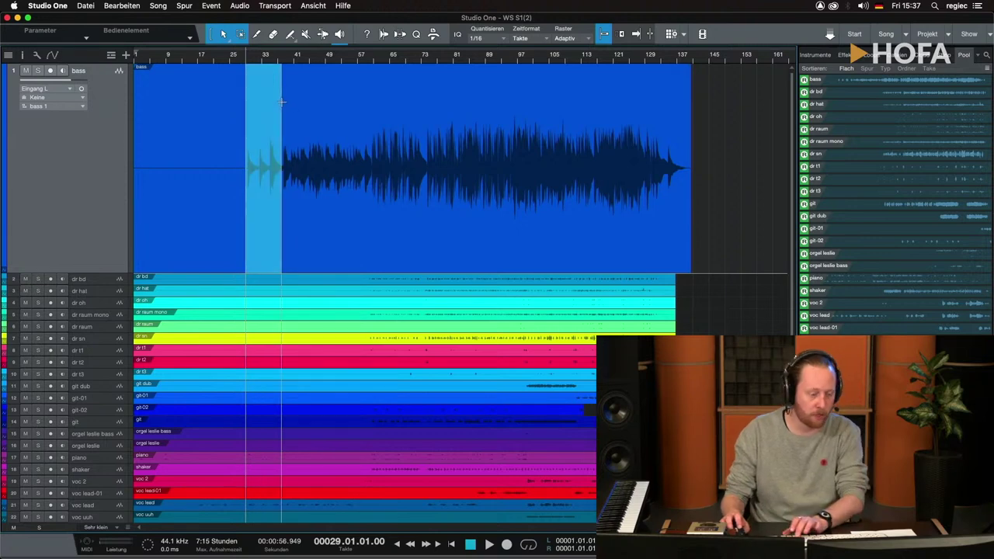
key(Delete)
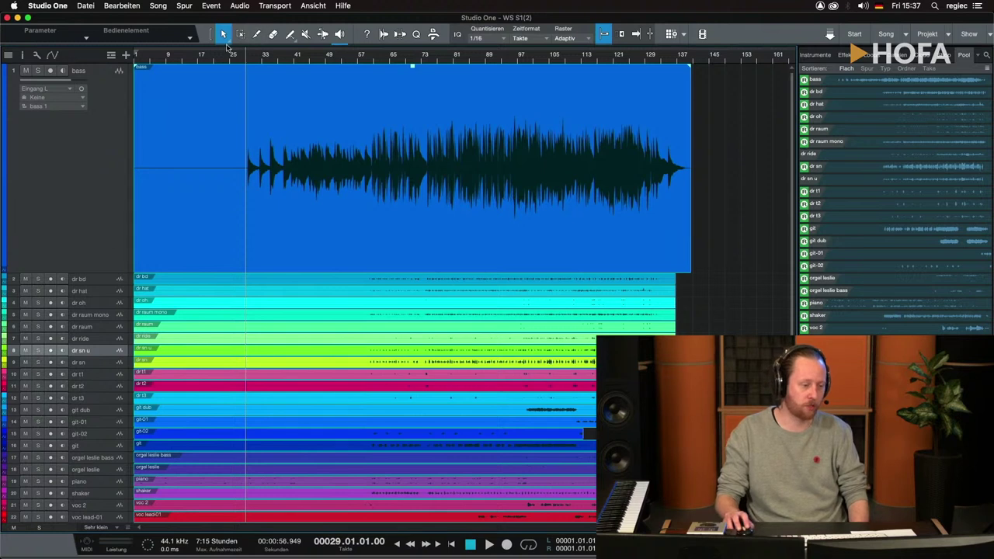
- Set the arrow tool's alternative tool to Schneiden-Werkzeug
right_click(224, 36)
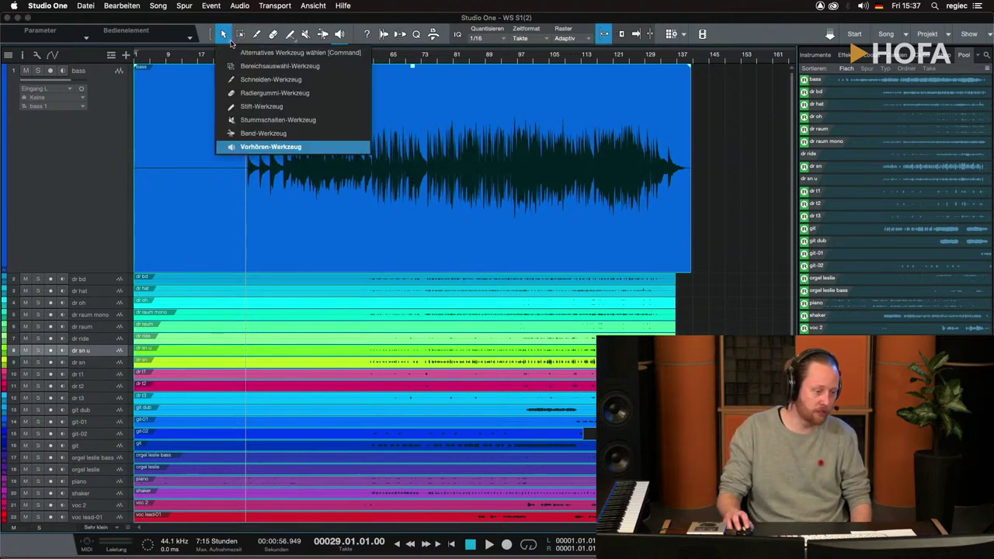
click(228, 42)
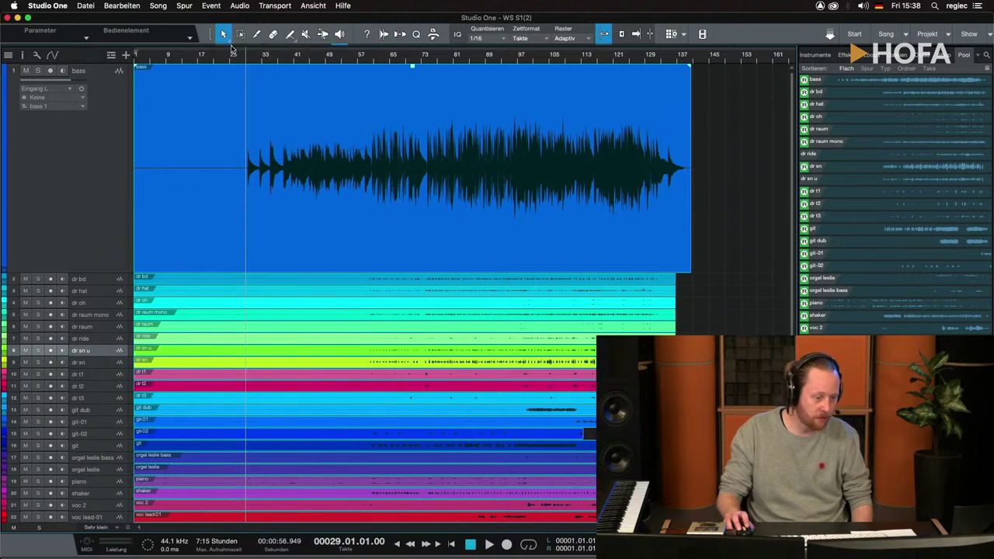
click(296, 44)
click(298, 52)
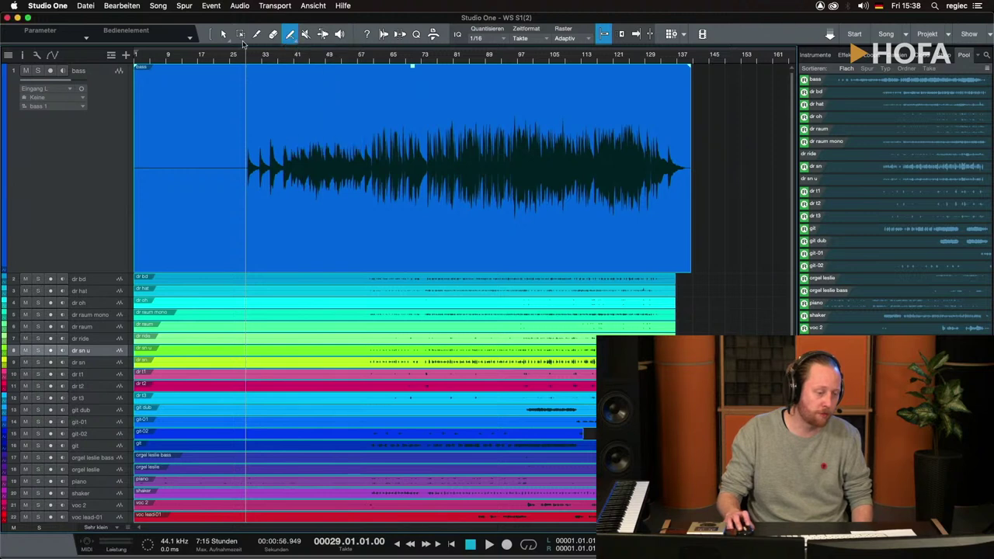
click(224, 35)
click(223, 36)
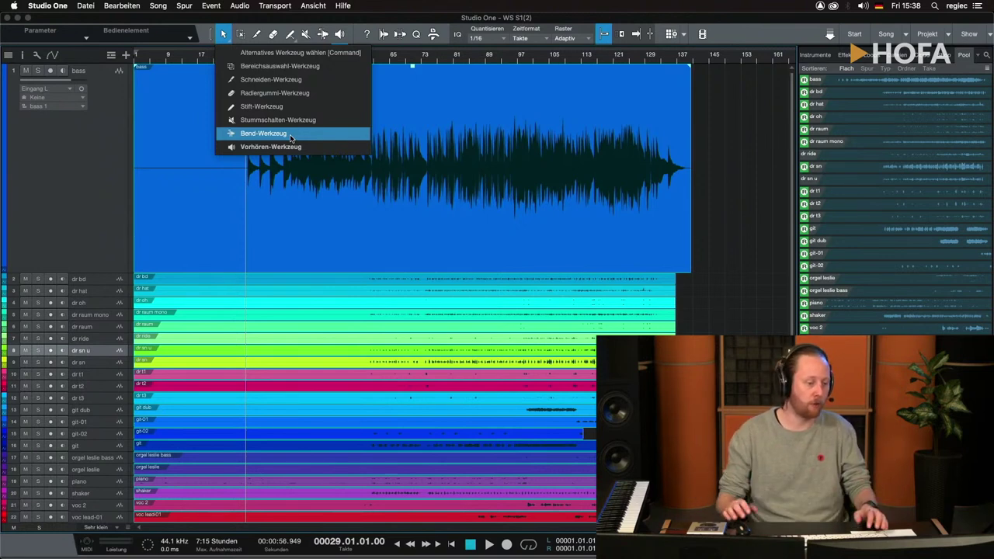
click(283, 81)
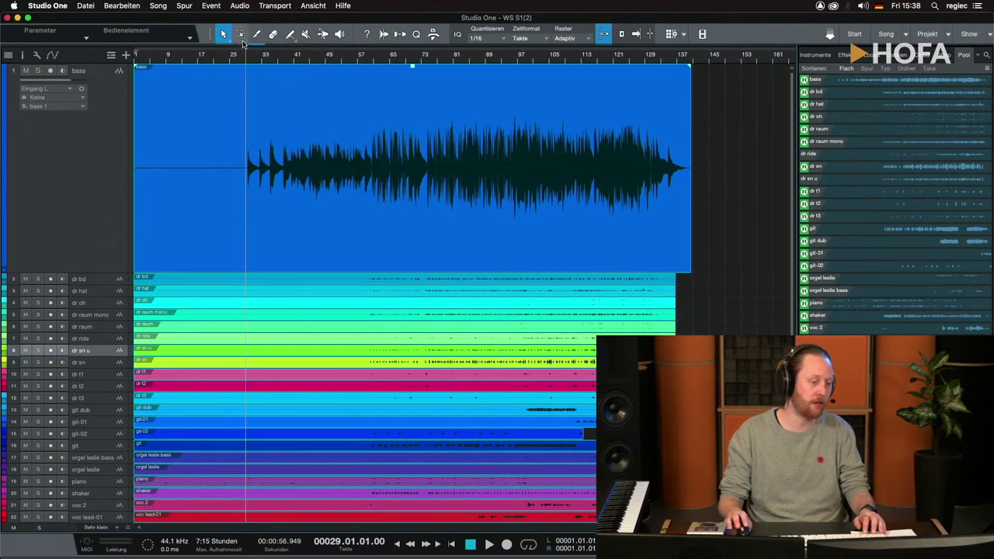
- Move all selected events about six bars to the right in the arrangement, and undo the move
click(232, 38)
click(231, 39)
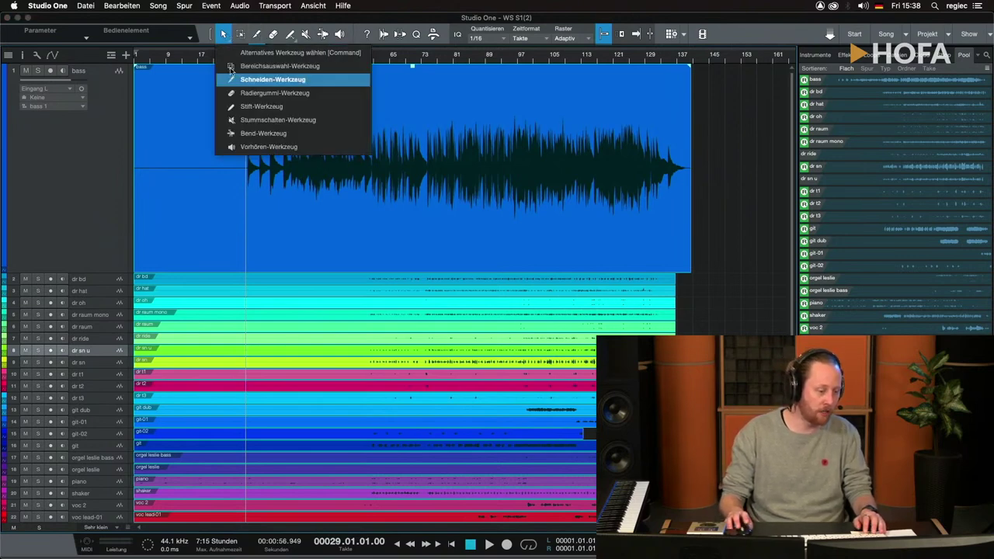
click(231, 68)
drag(251, 115, 252, 115)
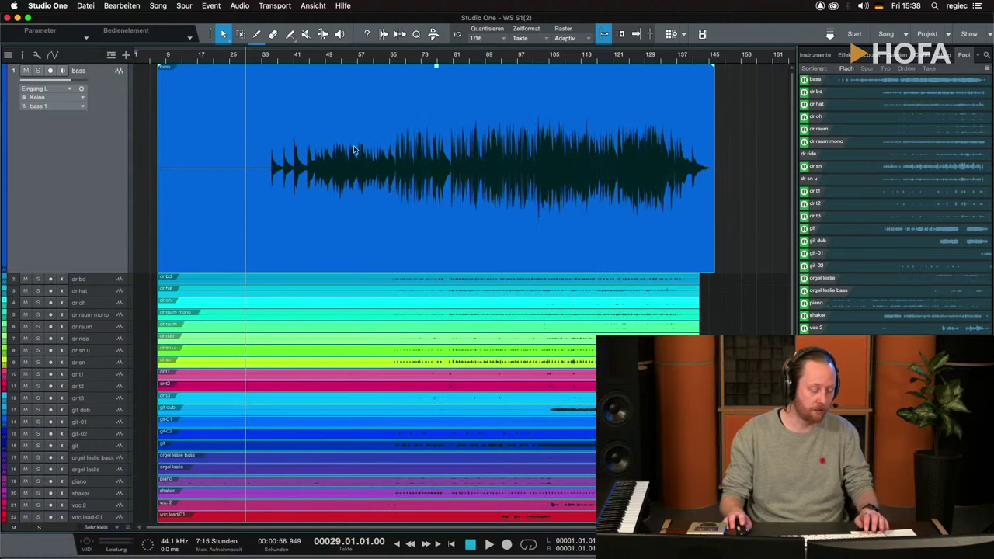
key(cmd+z)
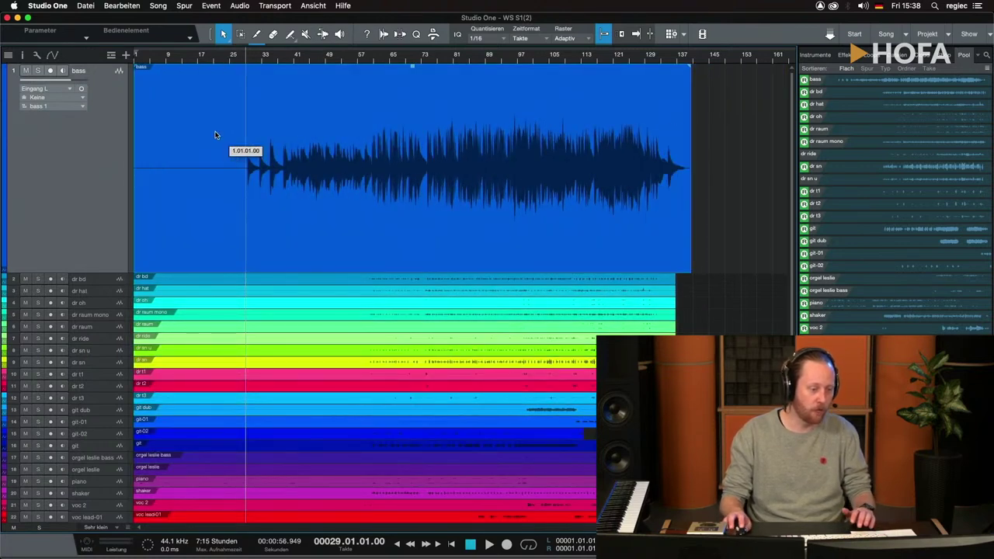
- Split the bass event at three points with the Schneiden-Werkzeug, and undo all three splits
key(3)
click(262, 147)
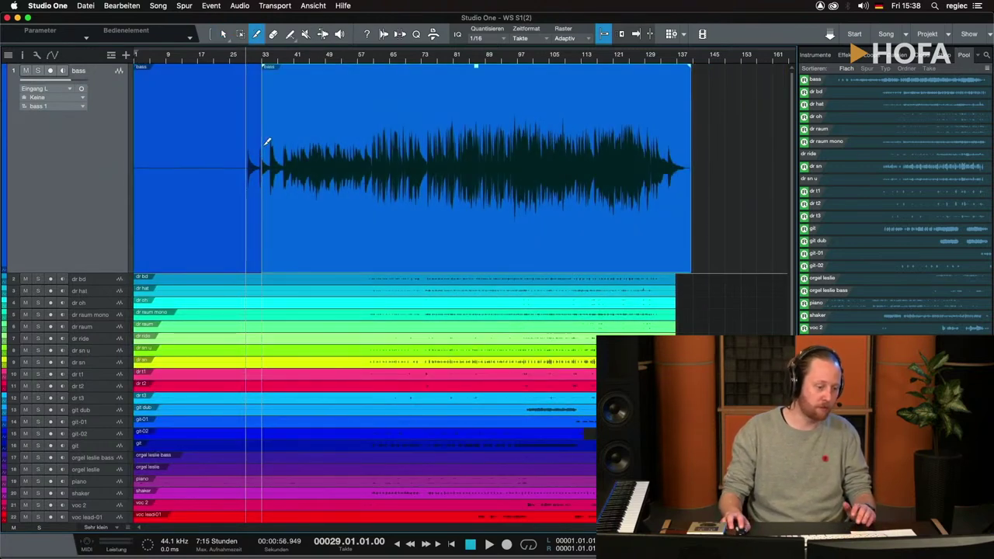
click(297, 141)
click(377, 156)
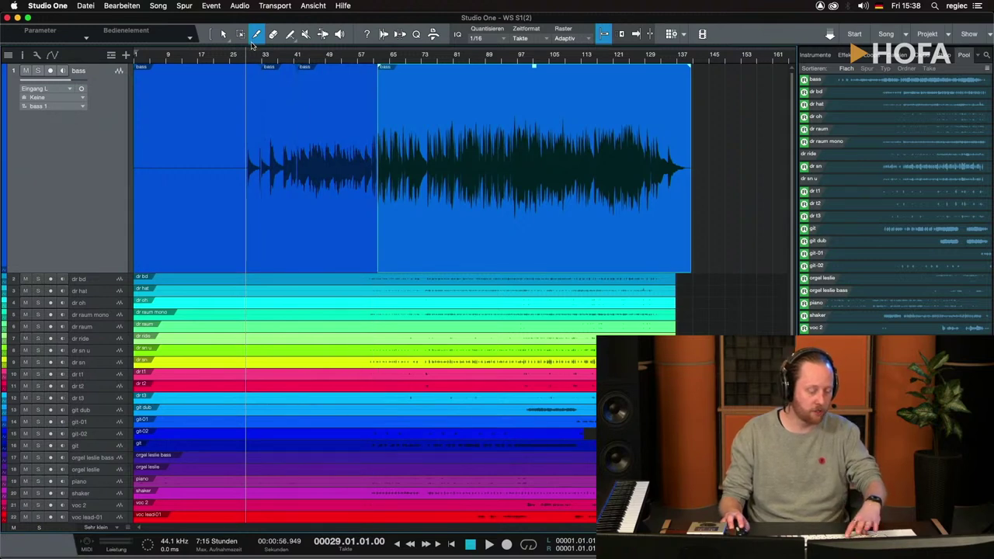
key(cmd+z)
key(cmd+z)
key(cmd+z)
- Return to the arrow tool and choose Schneiden-Werkzeug as its alternative tool
click(223, 34)
click(223, 34)
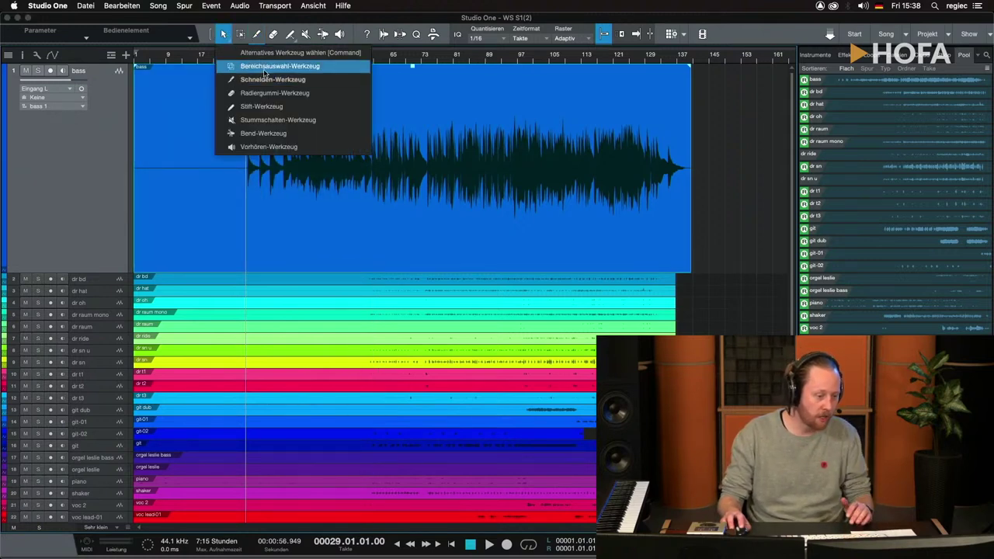
click(295, 80)
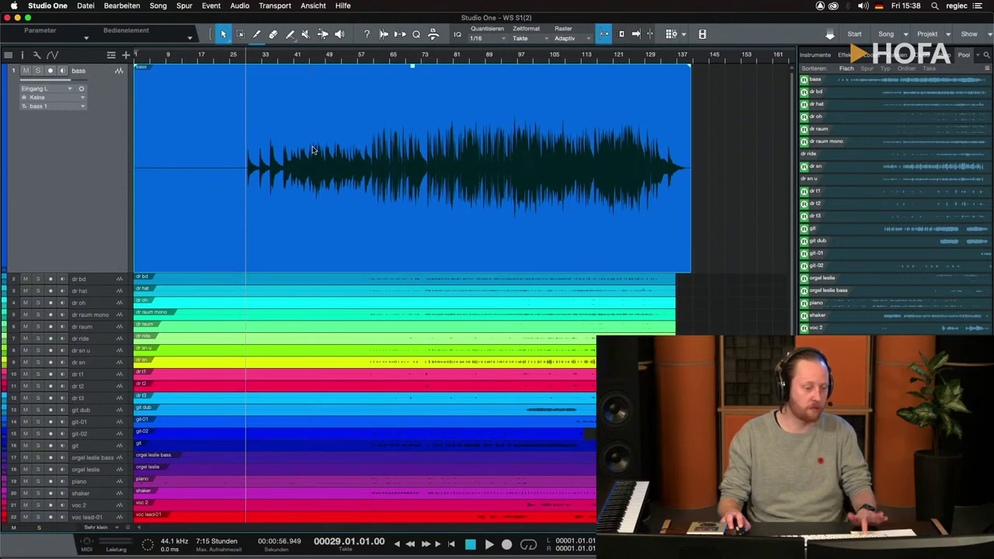
click(231, 44)
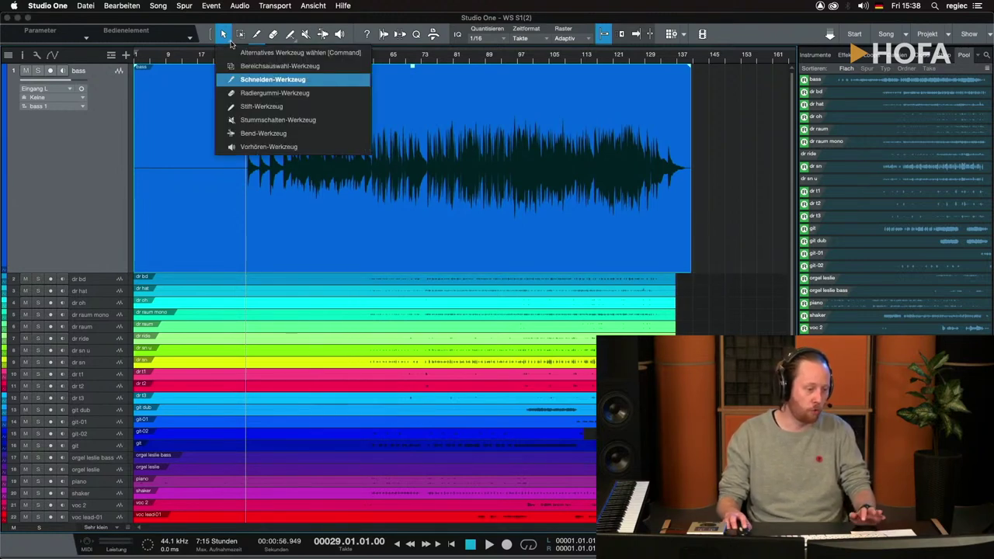
click(276, 80)
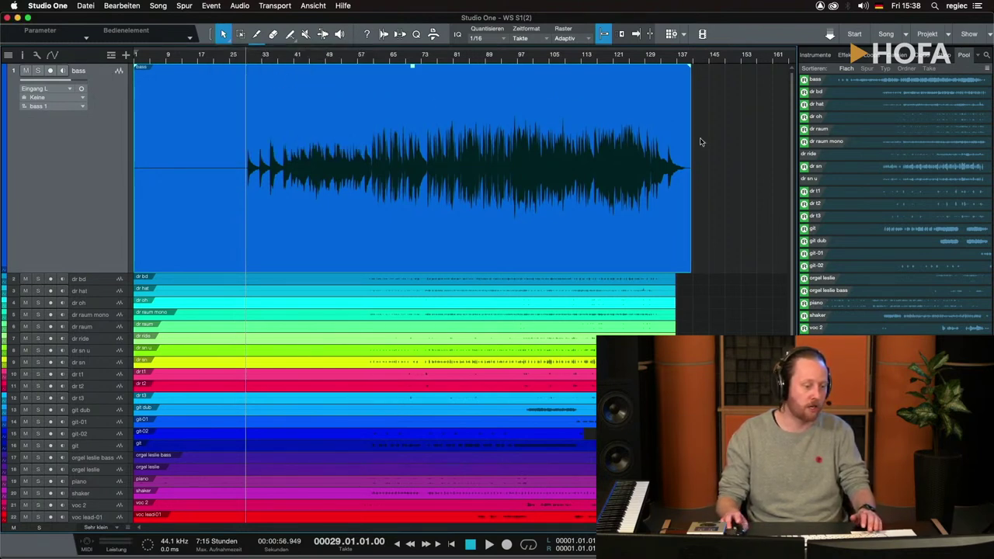
- Select and move sections of the bass event with the Bereichsauswahl-Werkzeug, and undo the changes to restore the full event
click(240, 35)
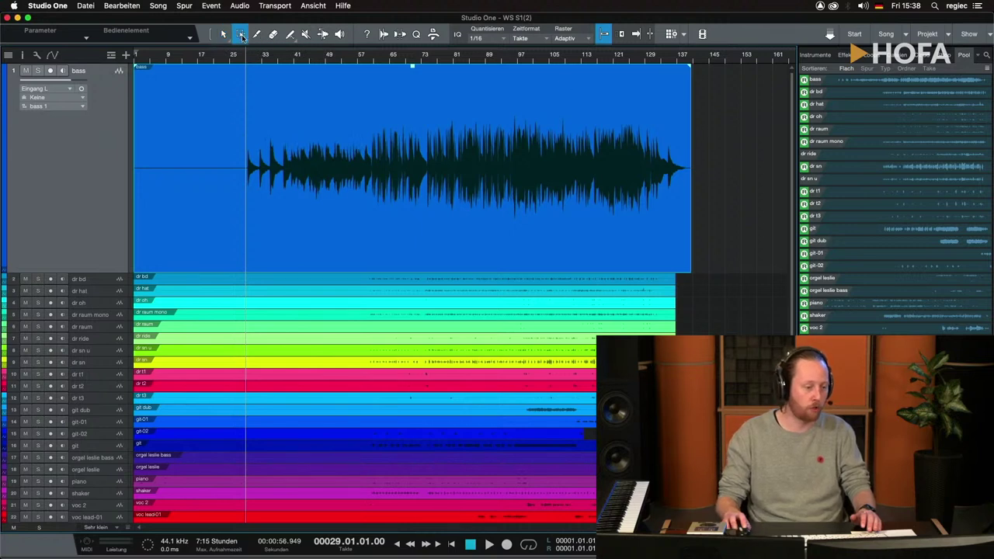
drag(251, 155, 342, 195)
key(super+z)
key(super+z)
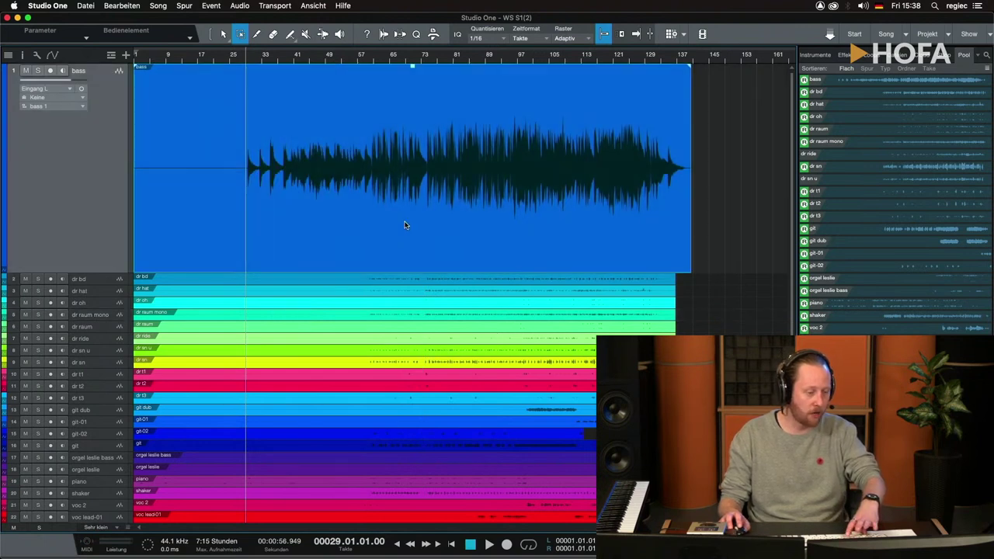
drag(373, 155, 533, 194)
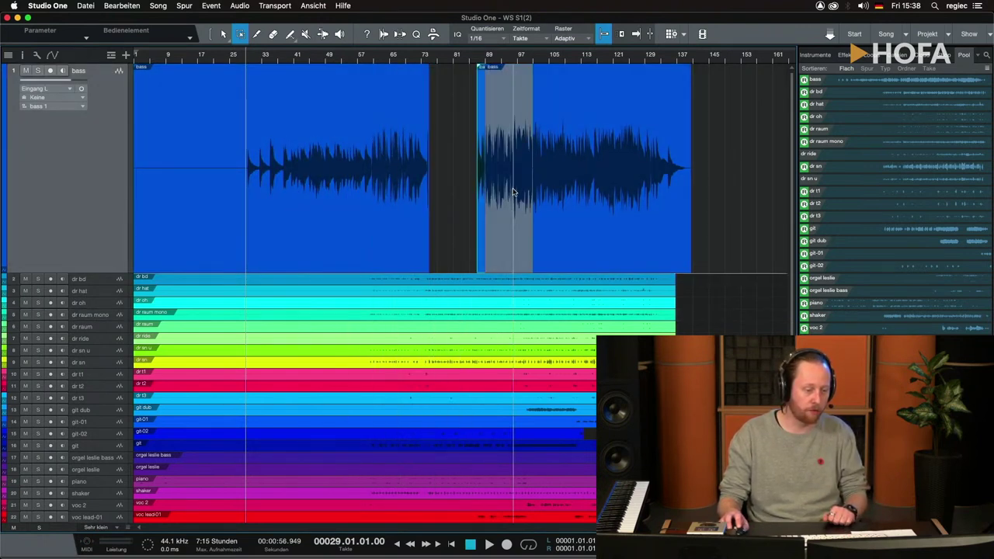
key(super+z)
key(super+z)
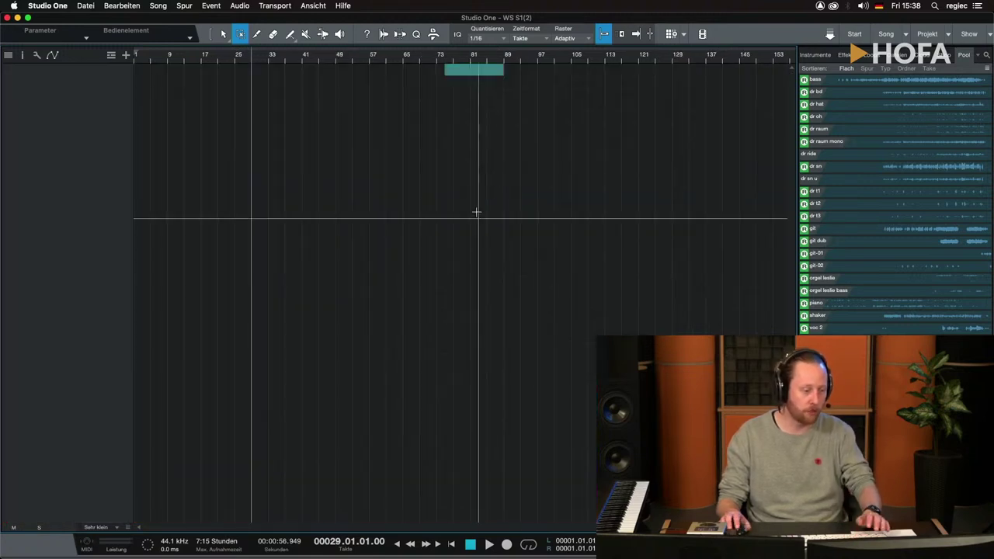
key(super+shift+z)
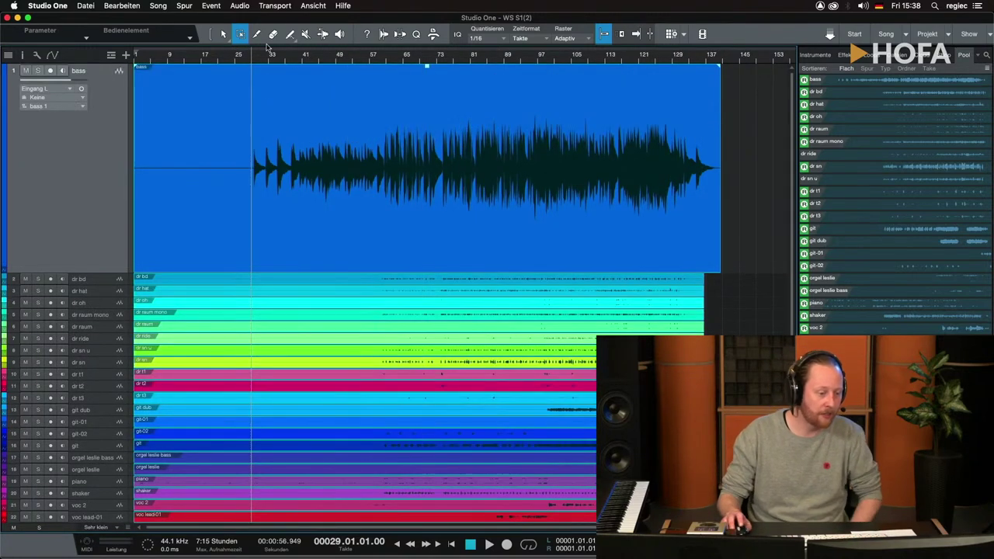
- Erase the bass event with the Radiergummi-Werkzeug, and undo the deletion
click(256, 34)
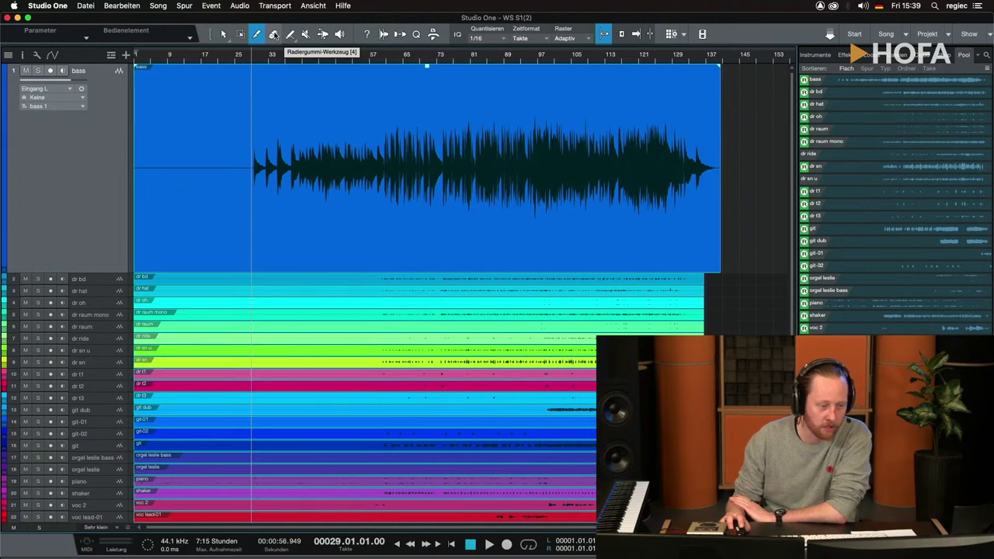
click(274, 35)
click(407, 127)
key(super+z)
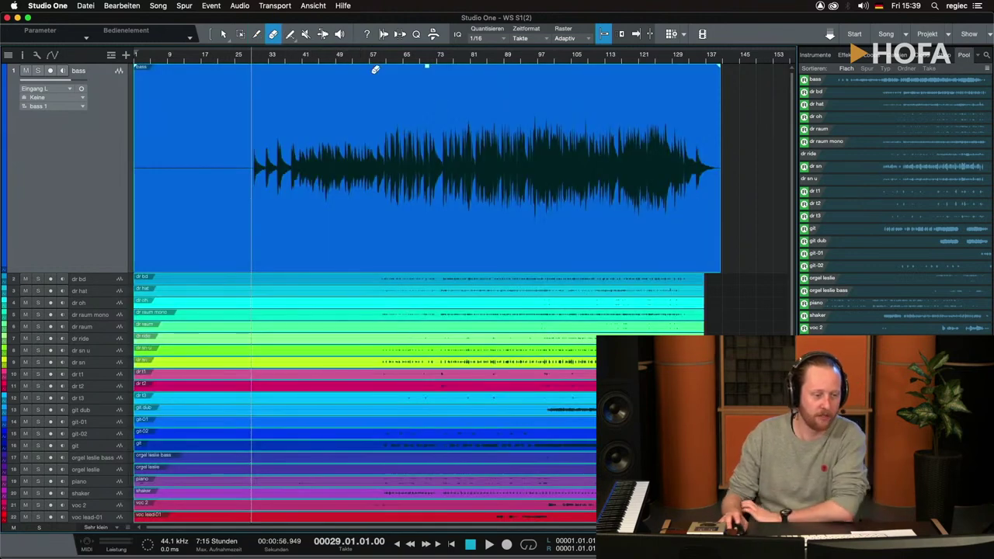
- Set the pencil tool to Freihand, and collapse the bass track's height to show its automation lanes
click(290, 34)
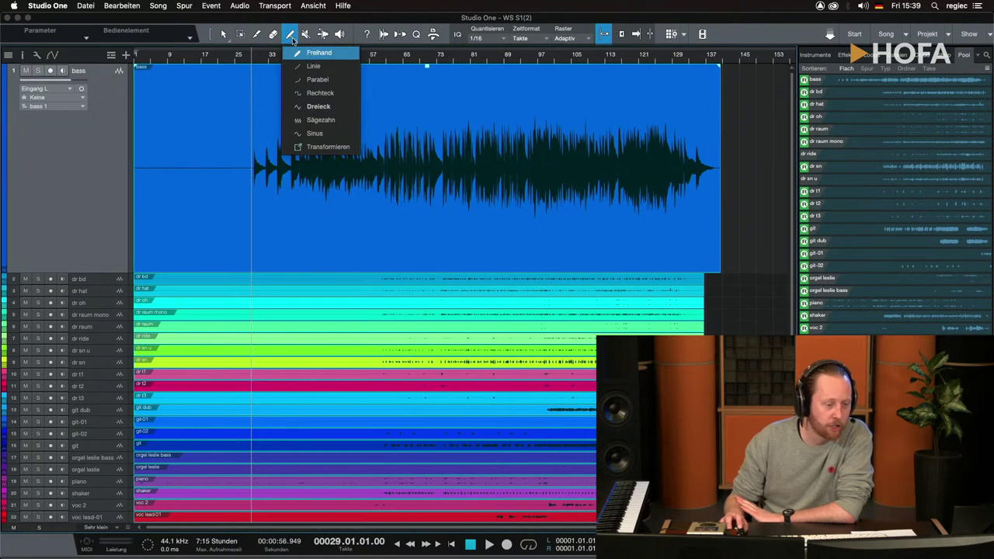
click(292, 51)
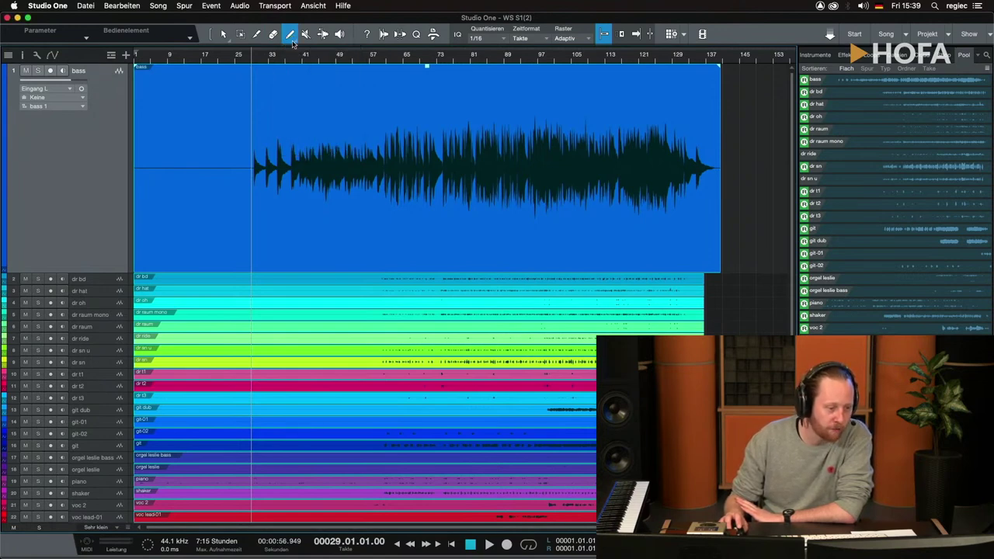
drag(85, 265, 86, 81)
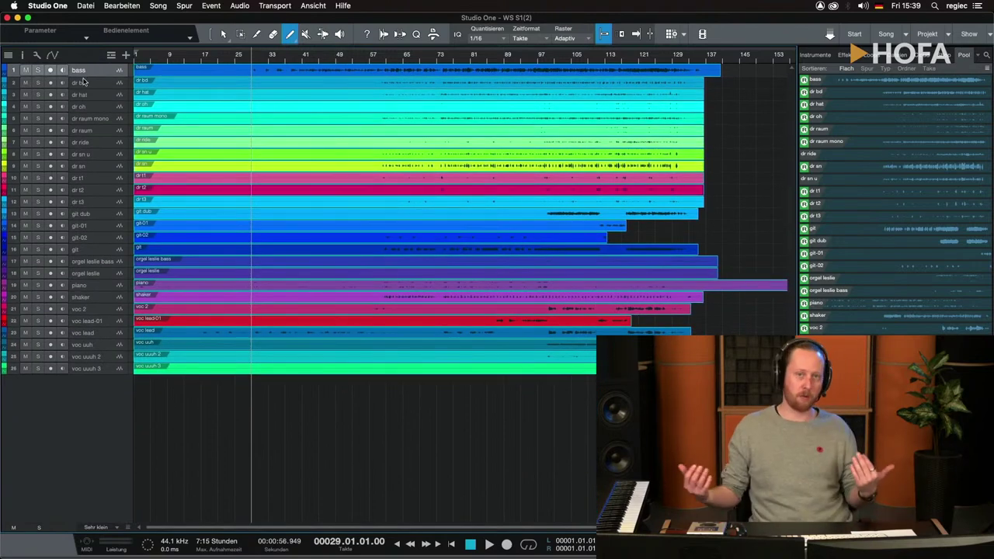
click(3, 72)
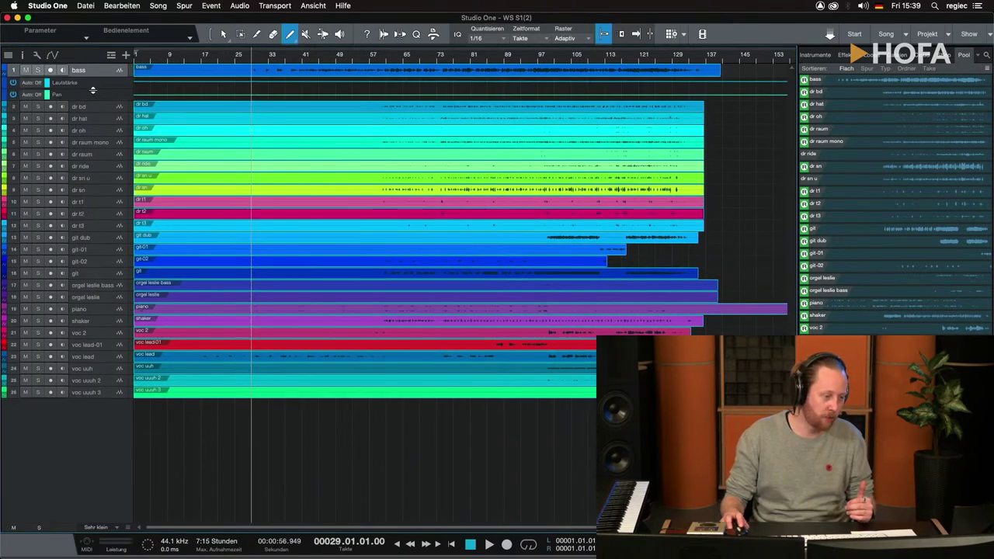
- Draw a freehand curve in the bass track's enlarged Lautstärke lane from about bar 29 to 129, and shrink the lane
drag(103, 90, 103, 306)
mouse_move(253, 108)
mouse_down()
mouse_move(352, 106)
mouse_move(356, 118)
mouse_move(421, 117)
mouse_move(391, 248)
mouse_move(295, 254)
mouse_move(309, 271)
mouse_move(407, 136)
mouse_move(551, 177)
mouse_move(675, 105)
mouse_up()
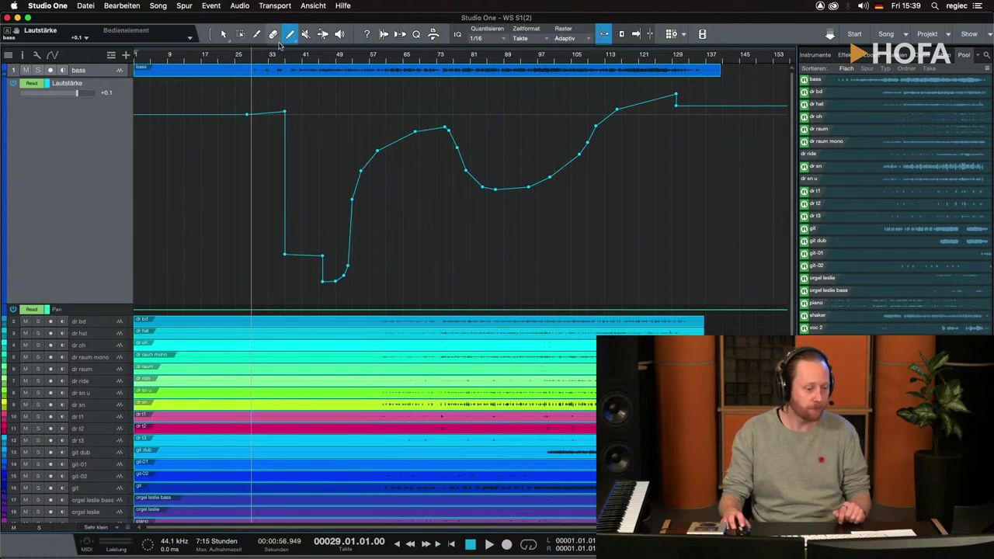
drag(99, 302, 99, 94)
- Add an instrument track below the bass and place a drawn part about 56 bars long at the song's start
right_click(87, 475)
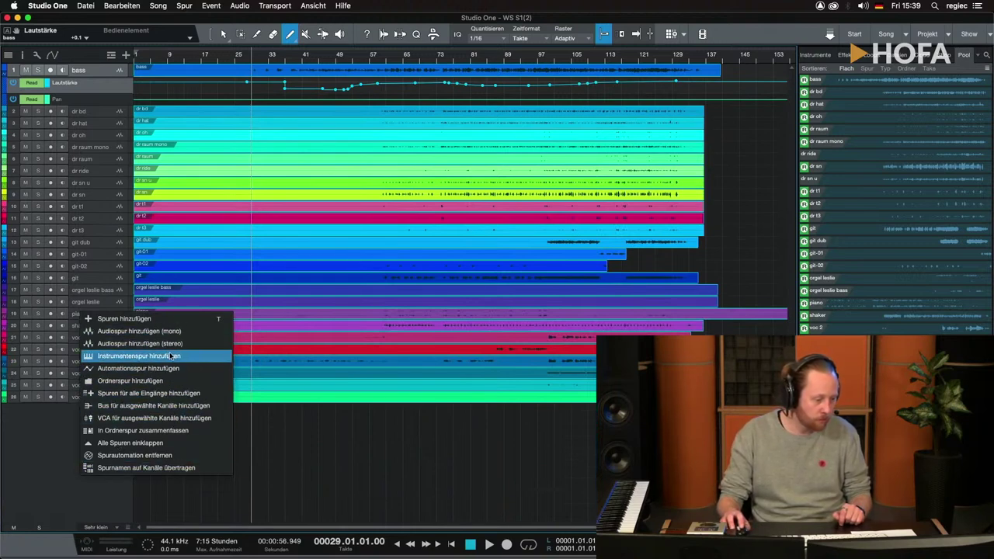
click(155, 355)
drag(113, 118, 124, 314)
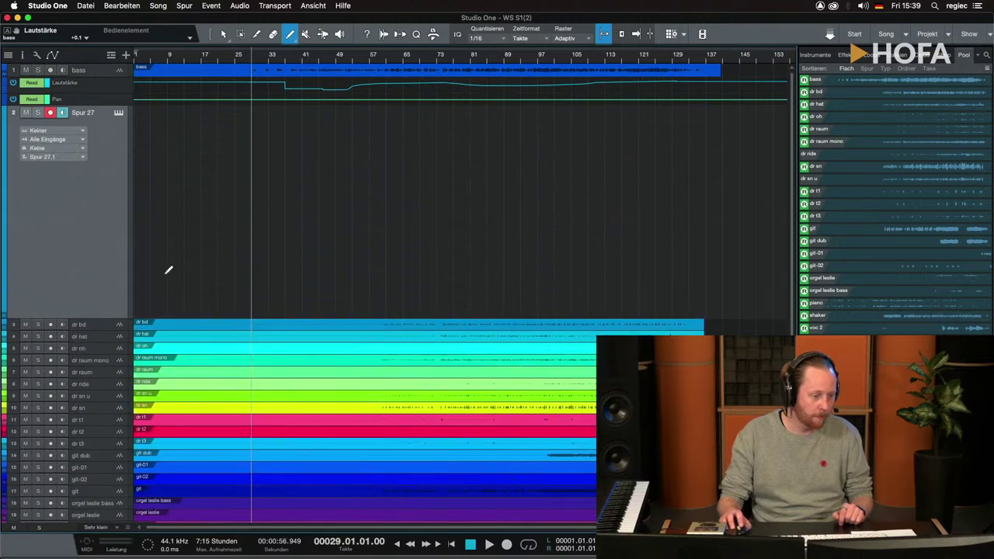
mouse_move(171, 187)
mouse_down()
mouse_move(211, 184)
mouse_move(380, 128)
mouse_up()
click(224, 36)
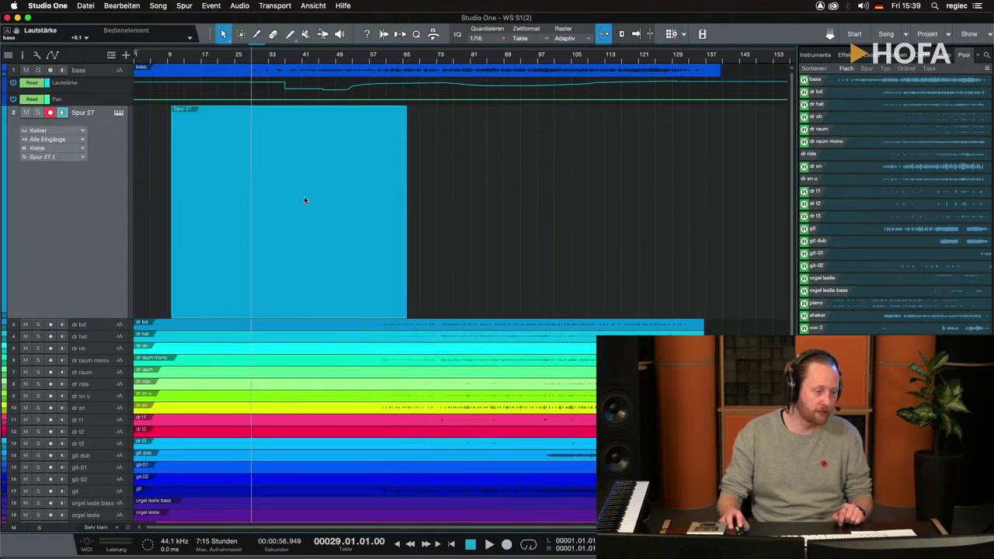
drag(304, 196, 266, 196)
- View the empty instrument part in the note editor, and delete the instrument track
double_click(281, 181)
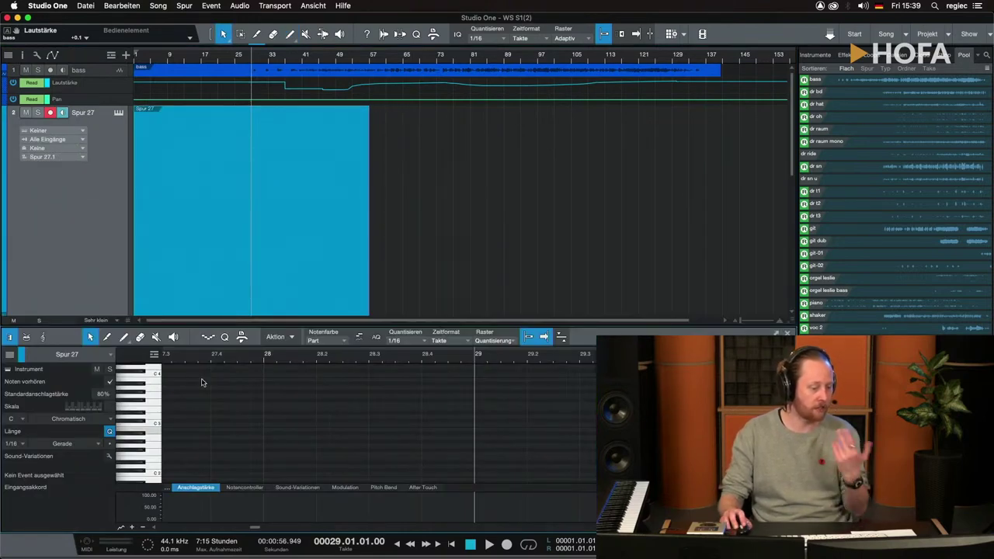
key(F2)
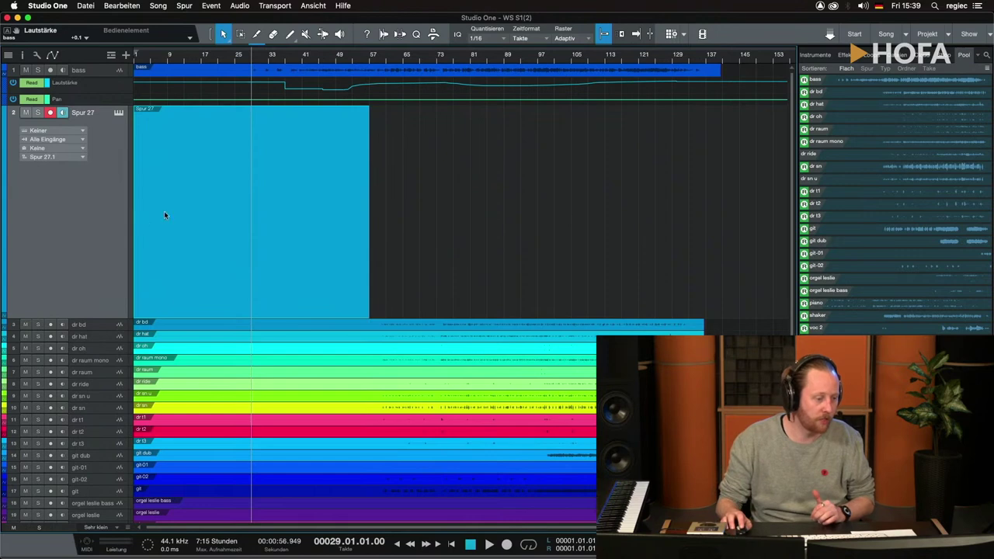
key(Delete)
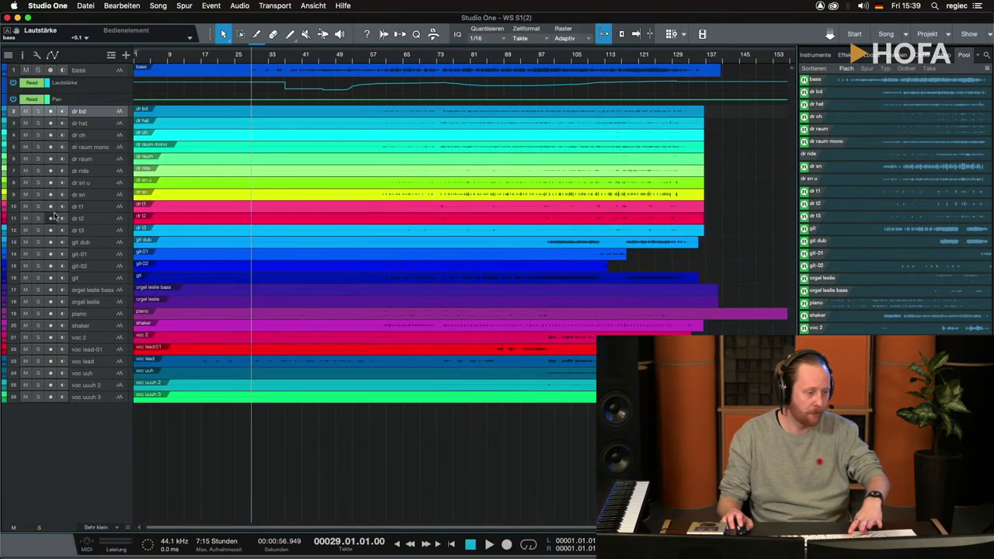
- Enlarge the bass Lautstärke lane and draw a rising Parabel curve in it from about bar 33 to 76
click(290, 35)
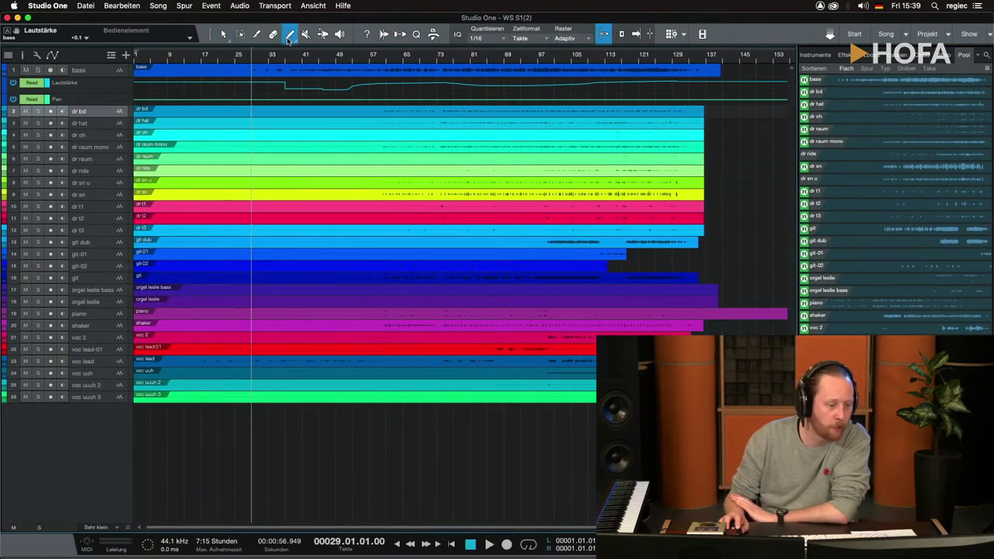
click(290, 37)
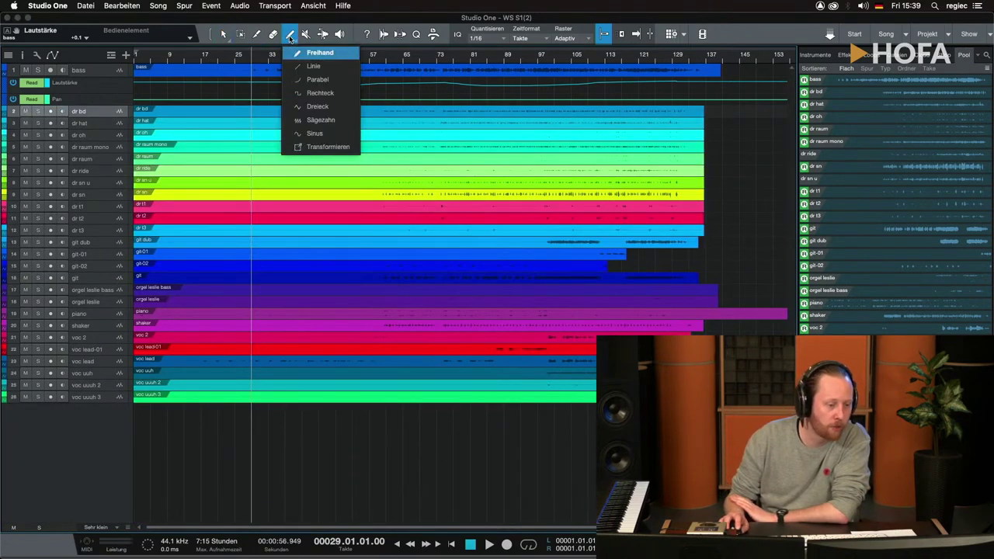
click(331, 67)
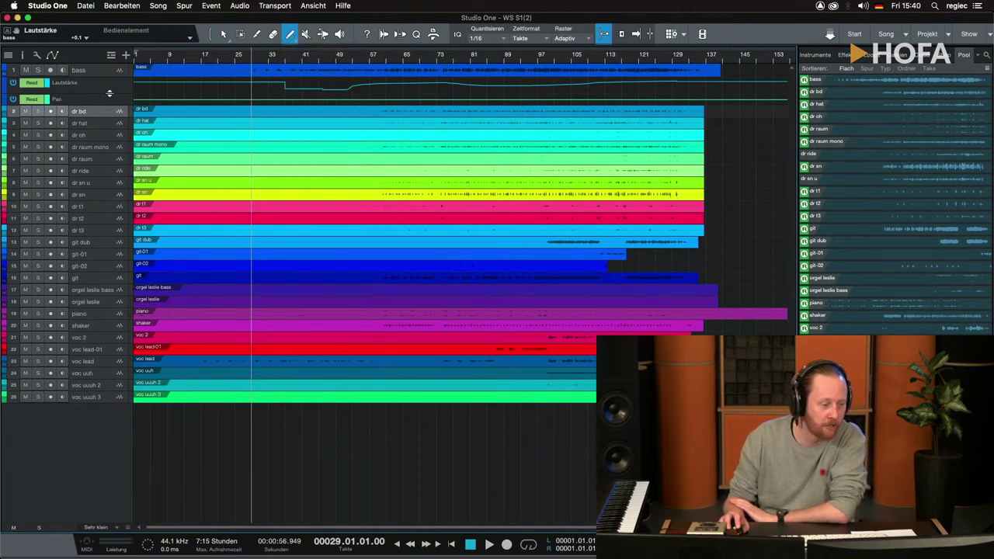
drag(109, 93, 343, 341)
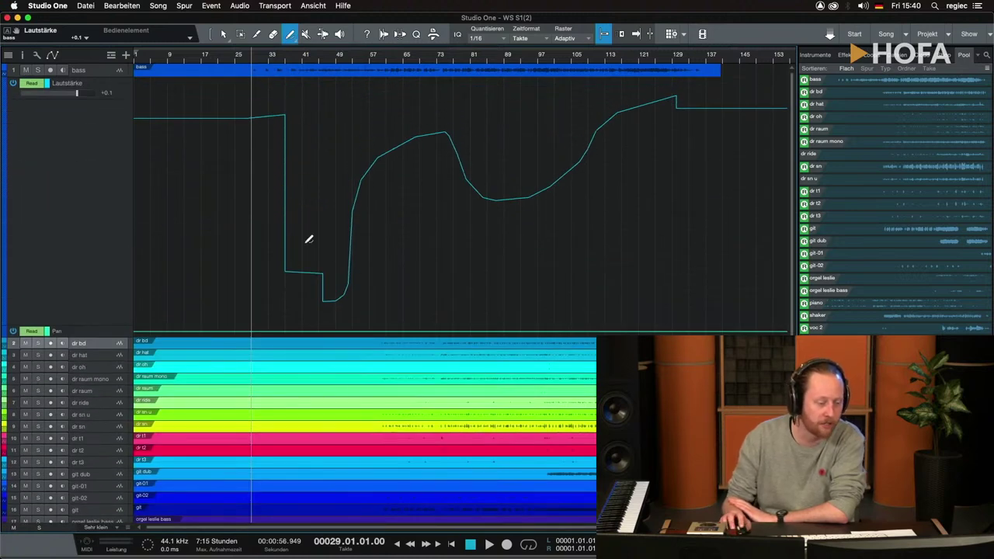
mouse_move(273, 306)
mouse_down()
mouse_move(377, 221)
mouse_move(453, 118)
mouse_up()
- Draw a Dreieck wave in the bass Lautstärke lane from about bar 33 to 121
click(289, 36)
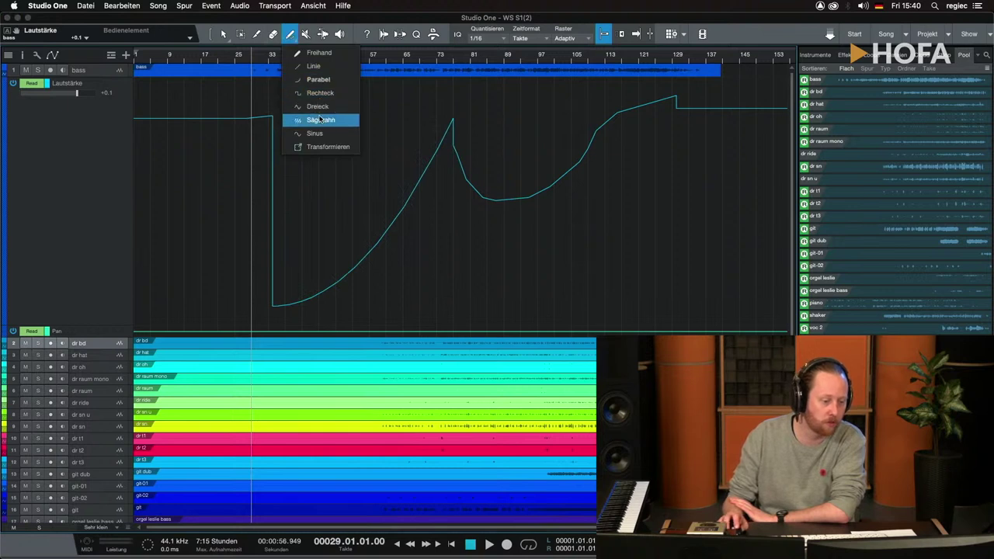
click(323, 107)
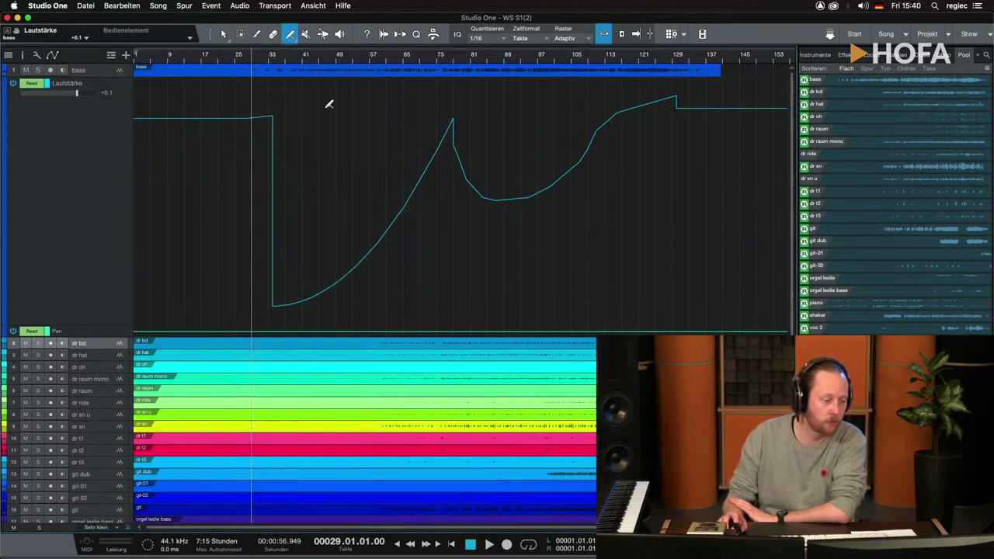
mouse_move(274, 210)
mouse_down()
mouse_move(368, 178)
mouse_move(639, 183)
mouse_up()
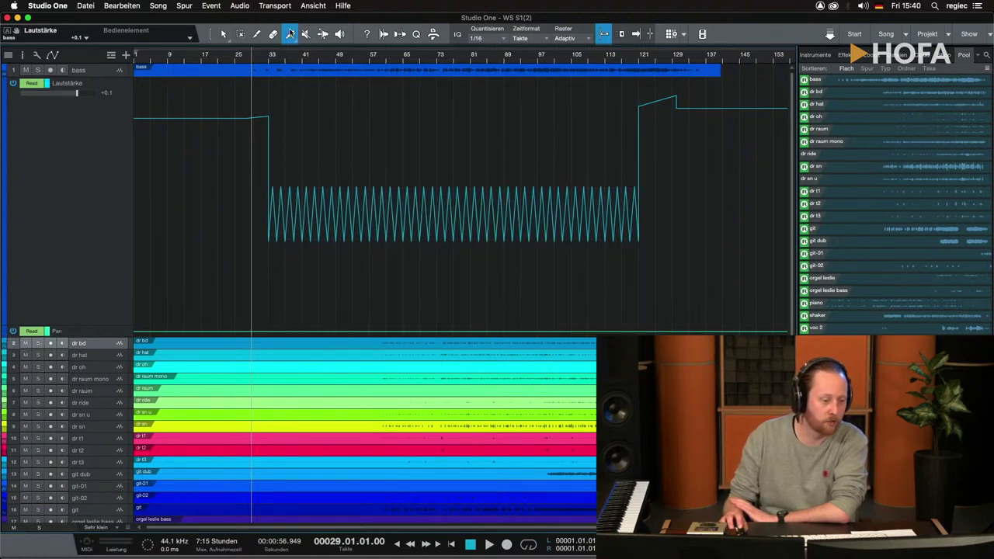
- Draw a Sinus wave over the triangle wave in the bass Lautstärke lane, from about bar 33 to 121
click(290, 35)
click(319, 61)
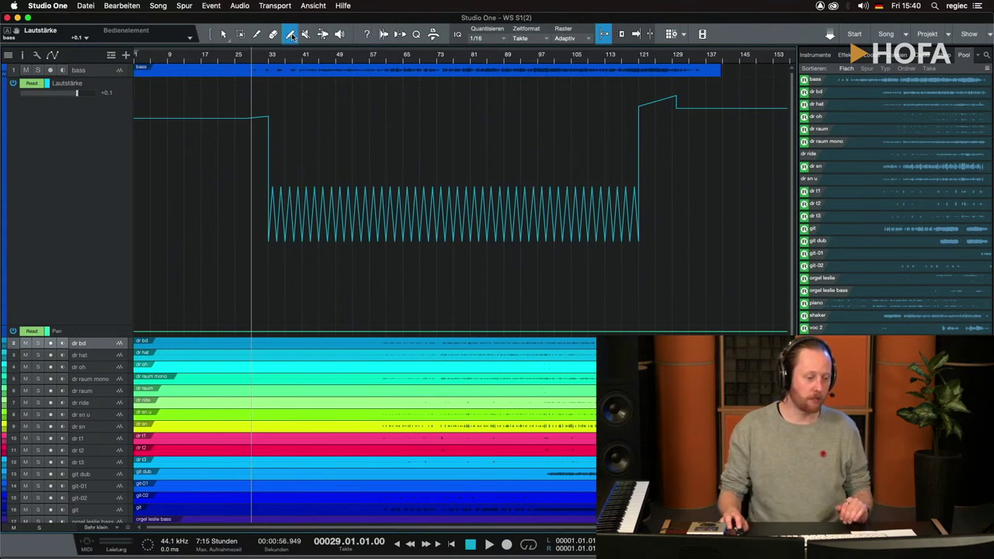
click(292, 36)
click(315, 133)
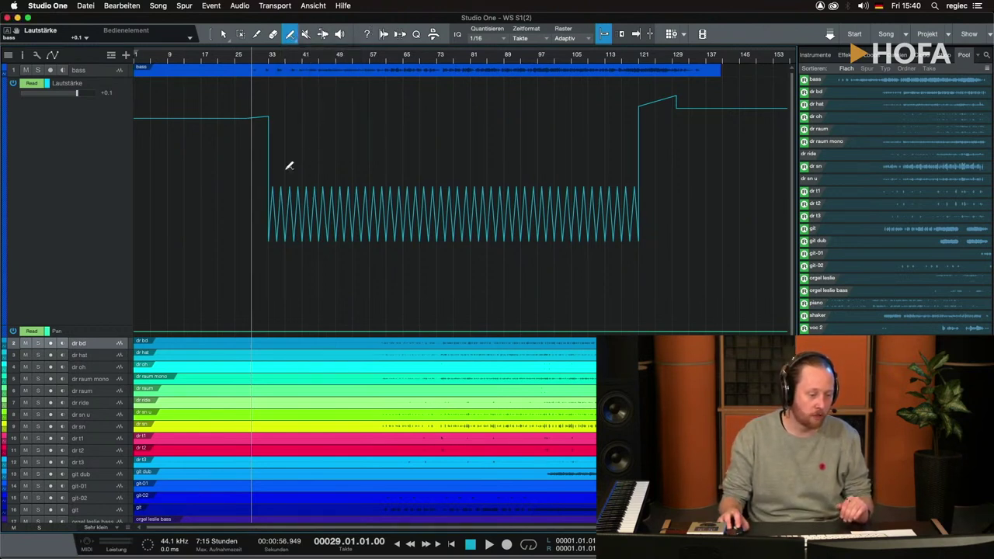
drag(272, 185, 643, 153)
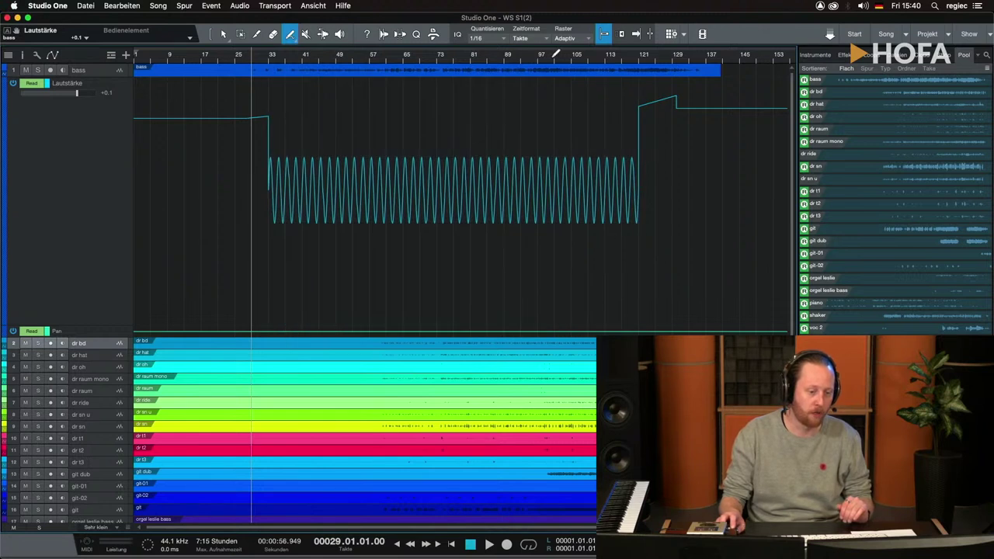
- Set Quantisieren to 1/8 and redraw the Sinus wave in the bass Lautstärke lane up to about bar 121
click(500, 40)
click(559, 56)
drag(273, 181, 646, 156)
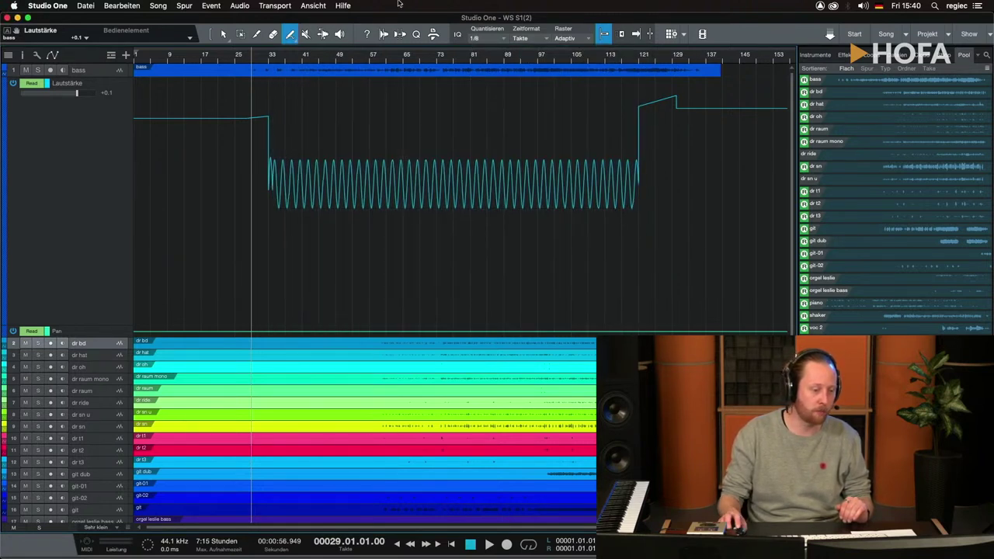
- Frame the bass Sinus automation from about bar 30 to 122 with Transformieren and distort the curve at both of its sides
click(292, 34)
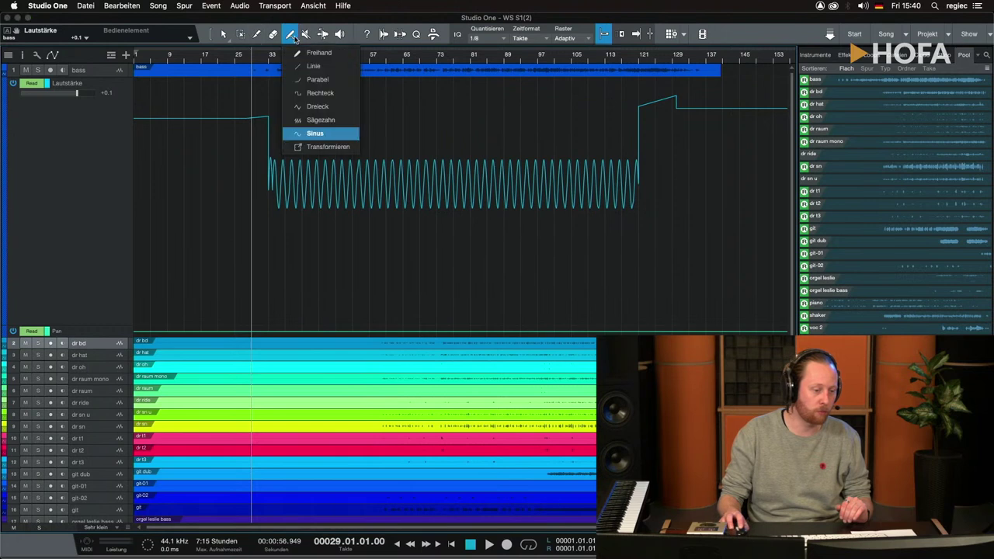
click(328, 146)
drag(275, 149, 649, 224)
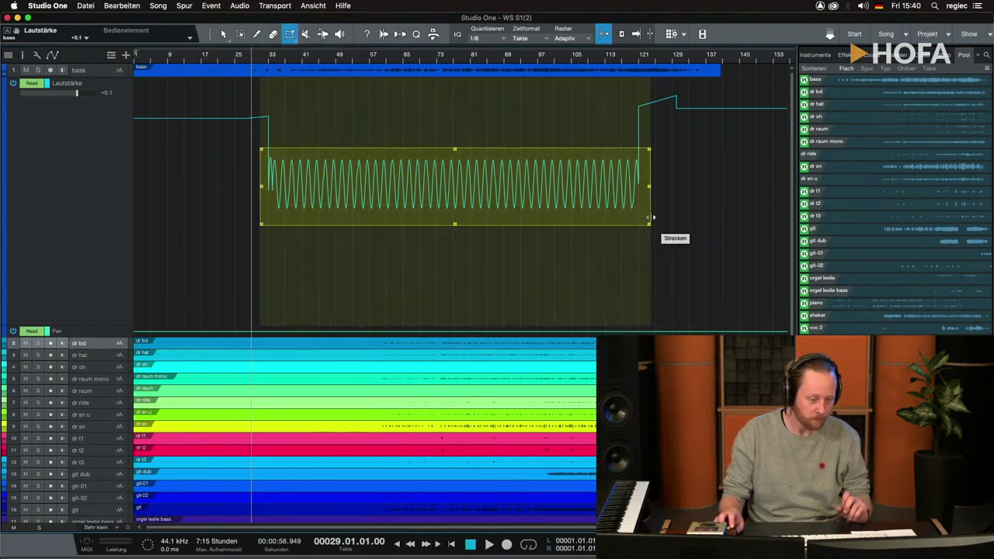
drag(649, 186, 641, 287)
drag(641, 238, 644, 120)
drag(265, 210, 261, 233)
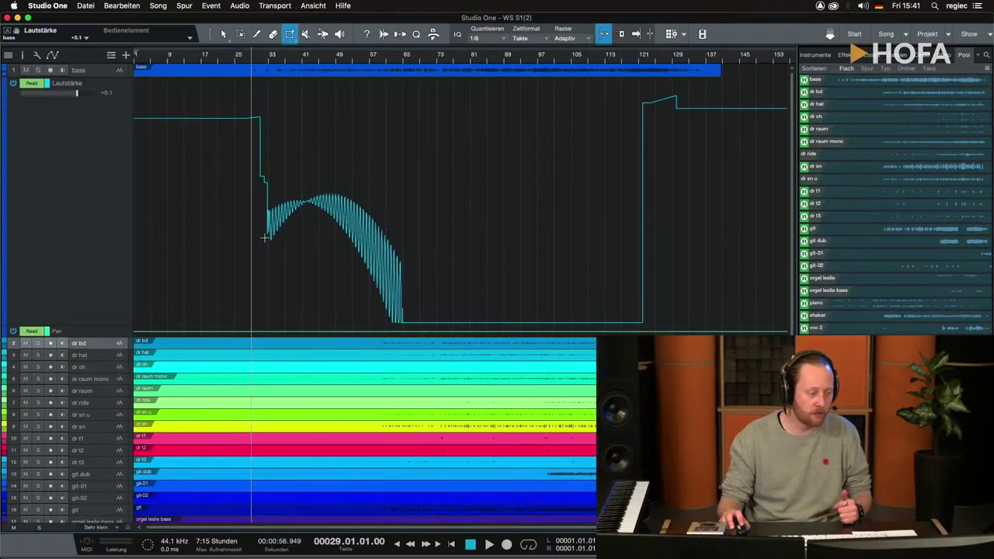
- Frame the bass volume curve from about bar 37 to 71 for transforming, tilt its end upward and stretch it to about bar 145
drag(291, 188, 432, 309)
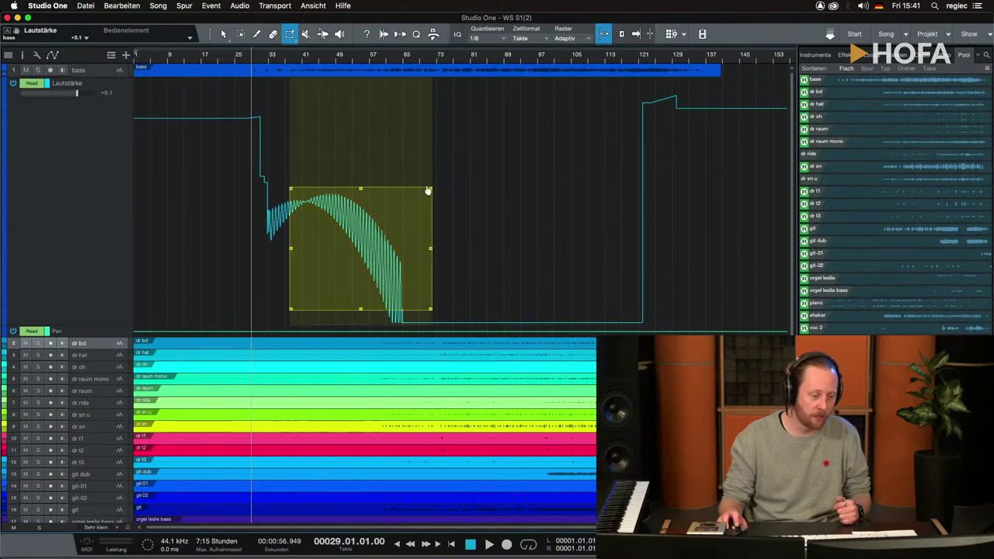
drag(428, 191, 400, 77)
drag(399, 205, 519, 115)
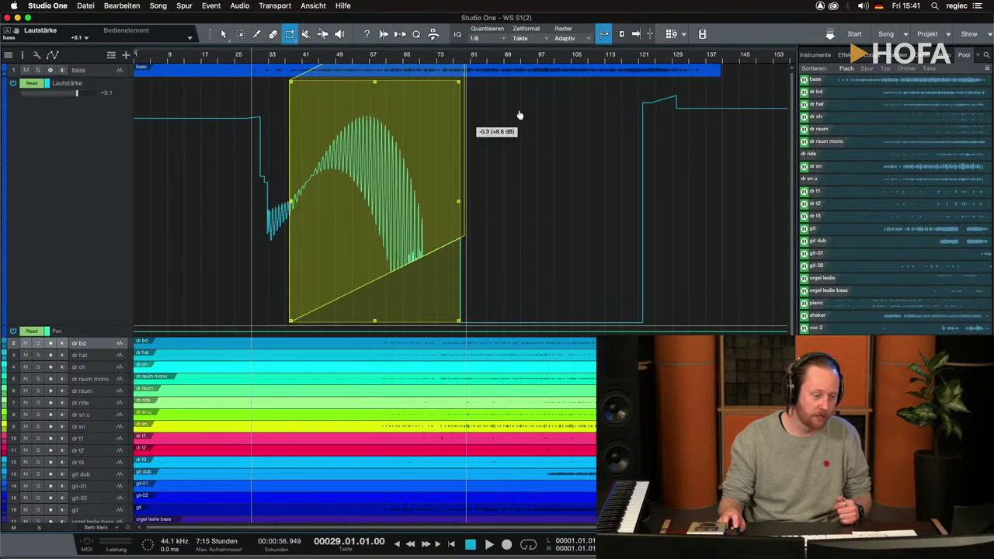
drag(459, 140, 742, 140)
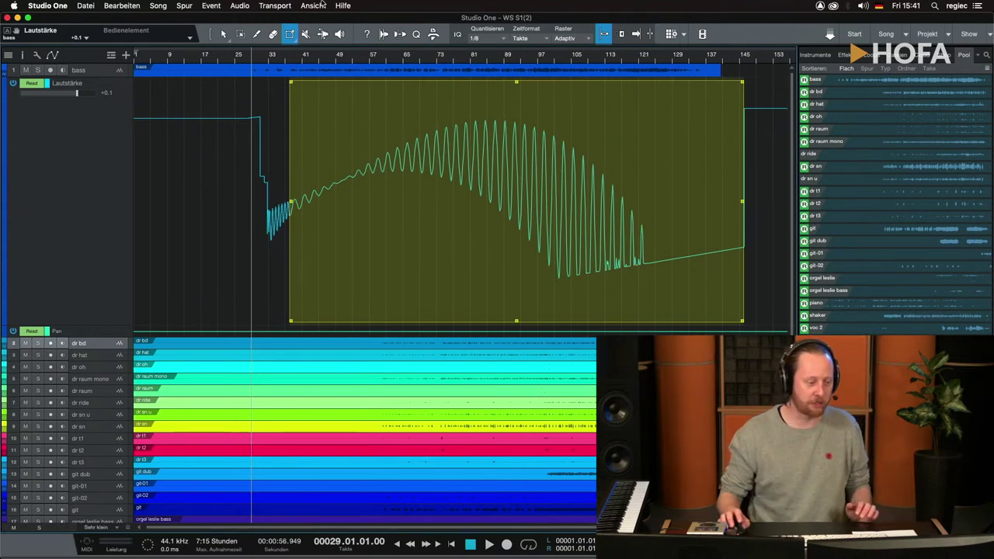
- Redraw the bass Lautstärke curve before about bar 27 with the Freihand tool, starting lower, and hide the track's automation lanes
click(296, 30)
click(315, 48)
drag(178, 184, 250, 118)
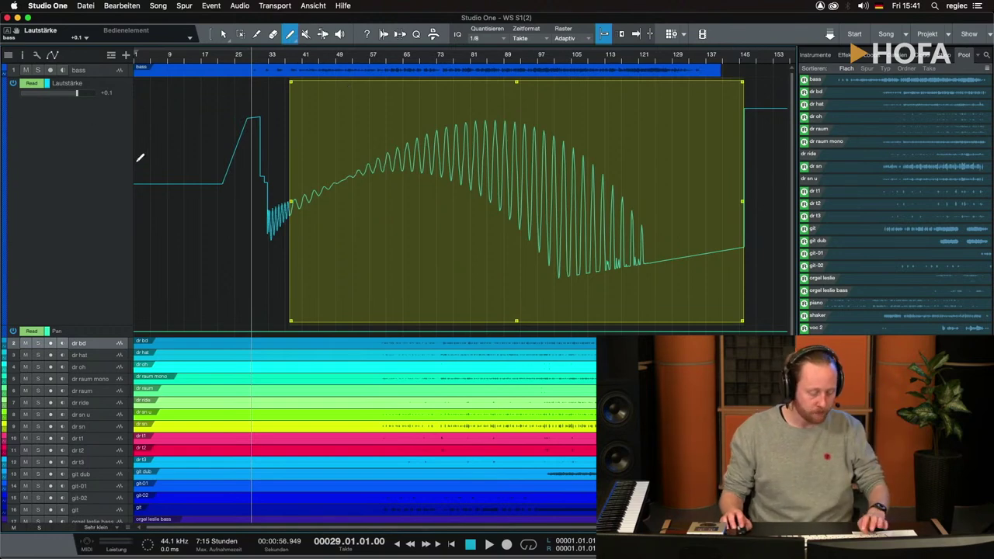
click(4, 71)
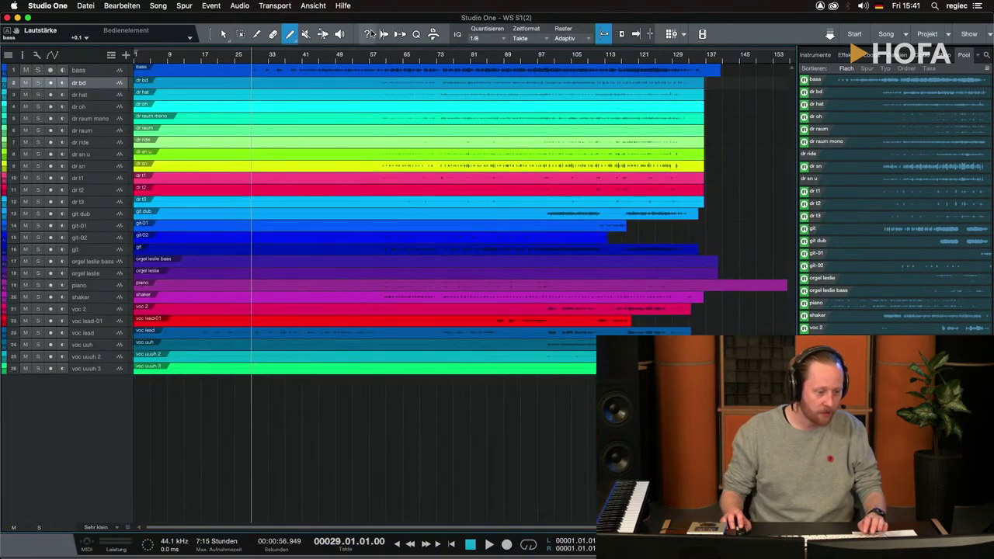
- Try the Mute tool on the bass, dr oh and git-01 events, and undo all three mutes
click(306, 35)
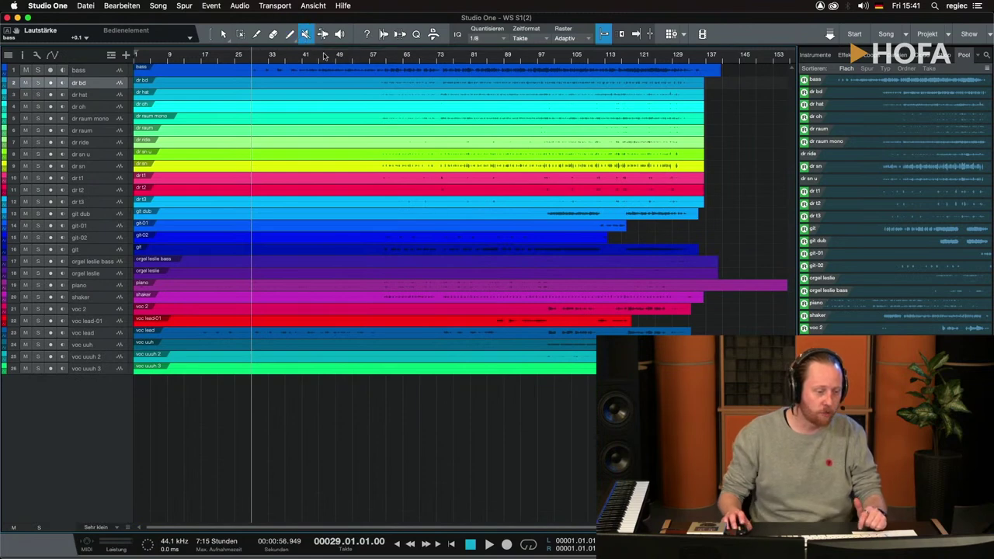
click(388, 72)
click(386, 109)
click(442, 231)
key(super+z)
key(super+z)
key(super+z)
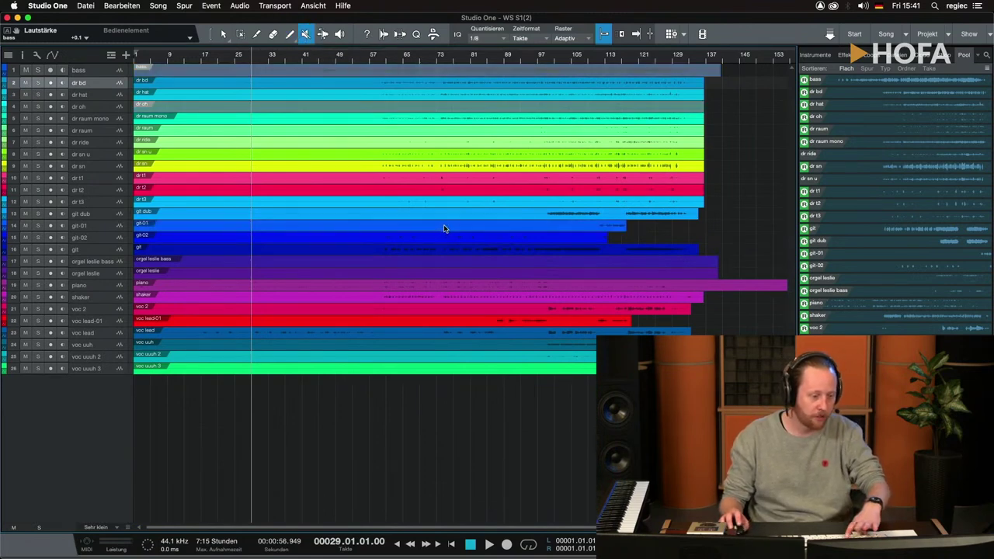
- With the bass track enlarged and snapping off, use the Bend tool to move the second bass note to about bar 33.7
click(322, 35)
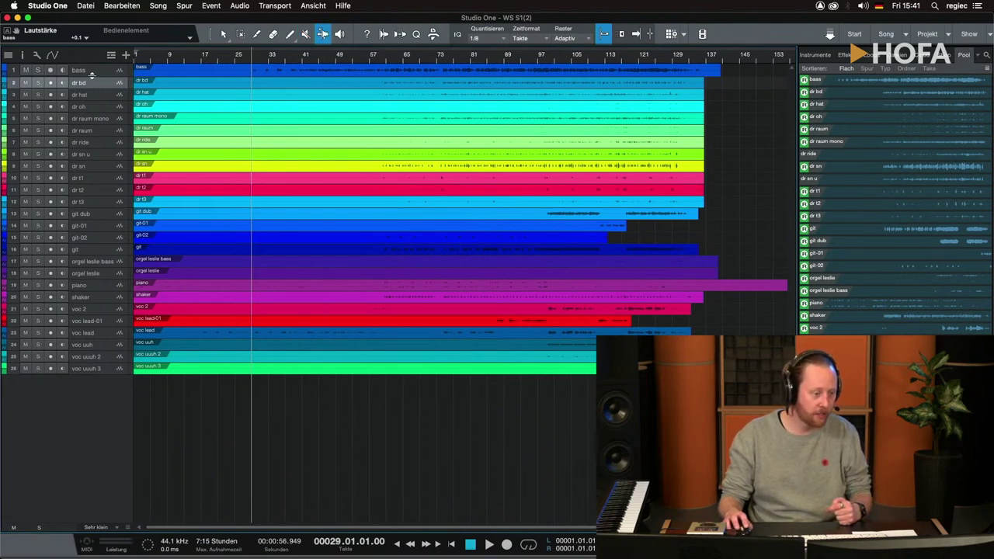
drag(90, 76, 91, 326)
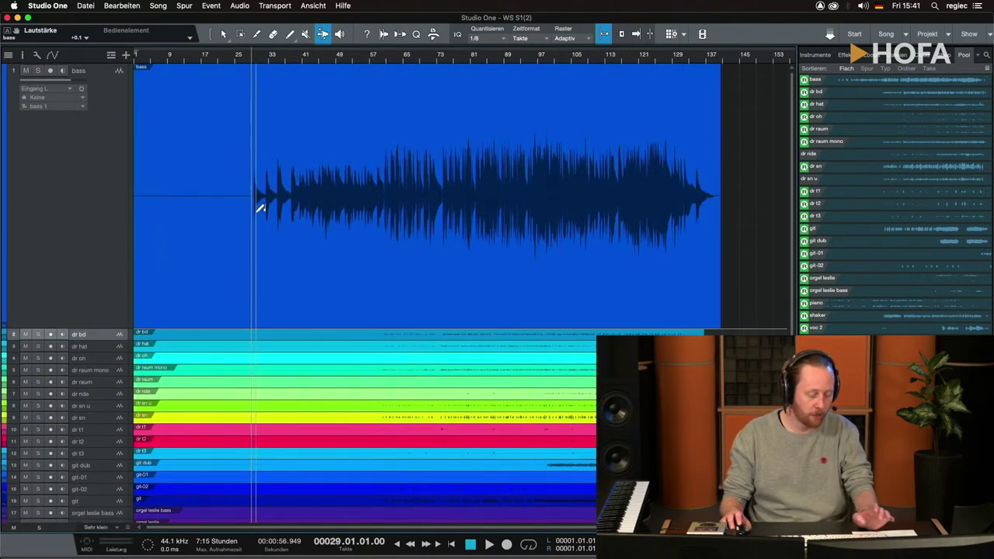
key(e)
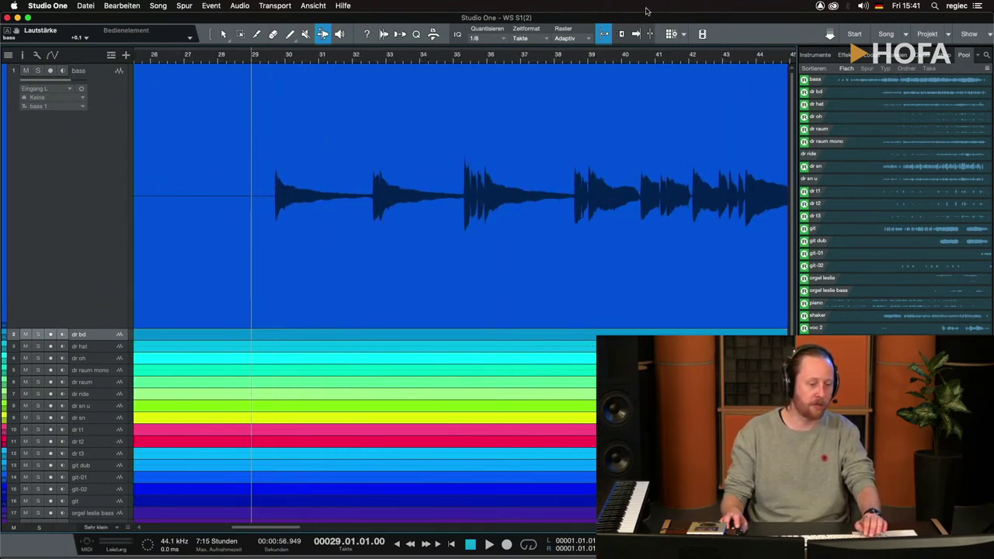
key(n)
click(275, 193)
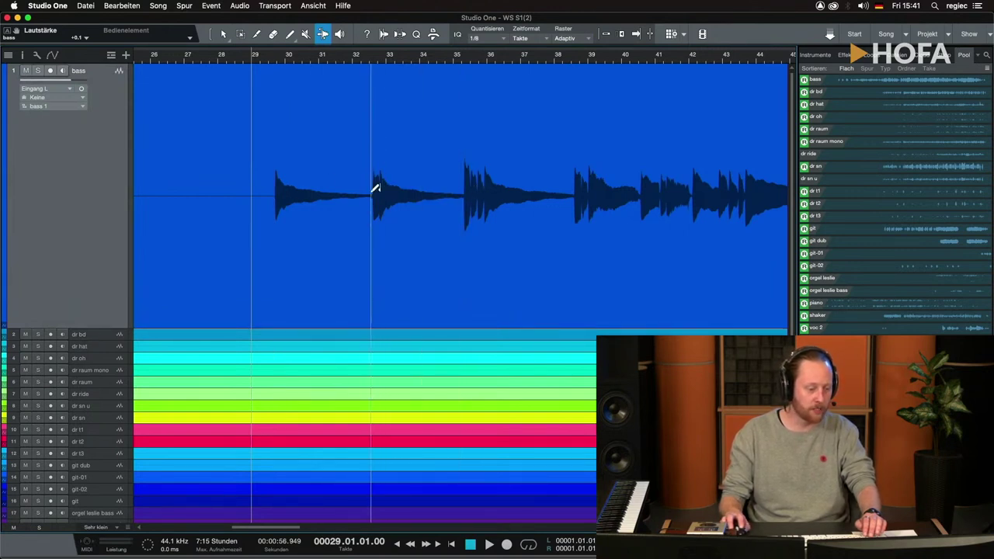
mouse_move(372, 194)
mouse_down()
mouse_move(393, 195)
mouse_move(335, 200)
mouse_move(415, 195)
mouse_move(362, 199)
mouse_move(416, 206)
mouse_up()
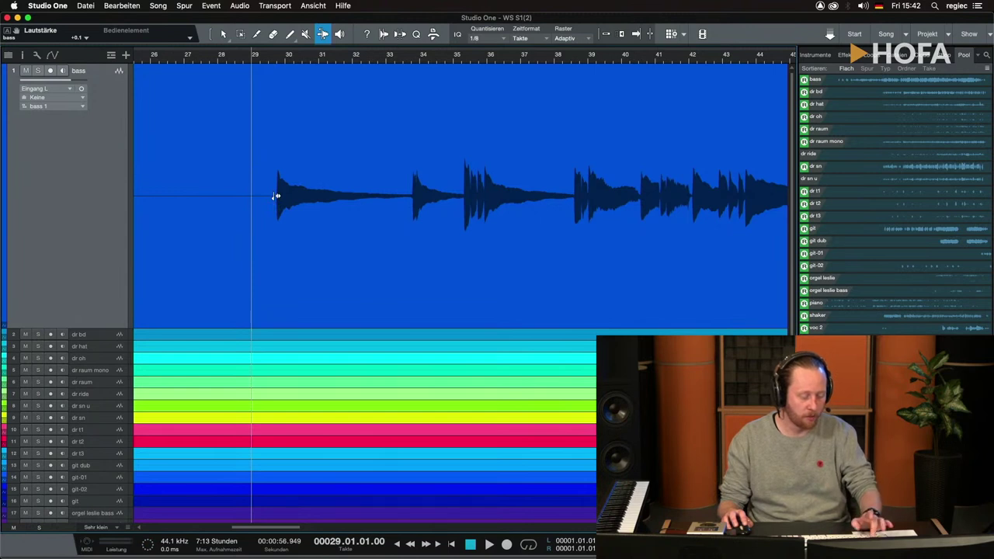
- Enlarge the dr bd track beneath the bass track
key(shift+f)
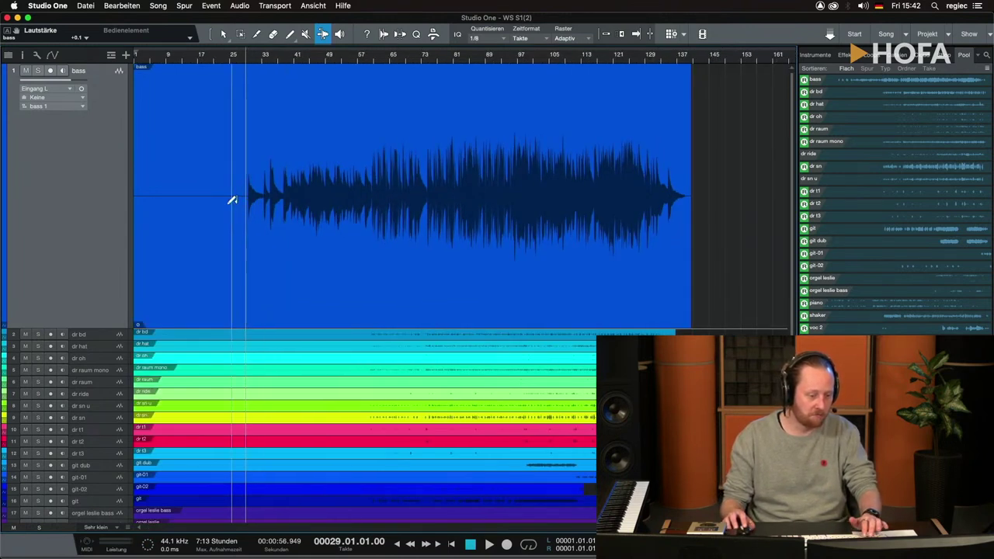
click(117, 338)
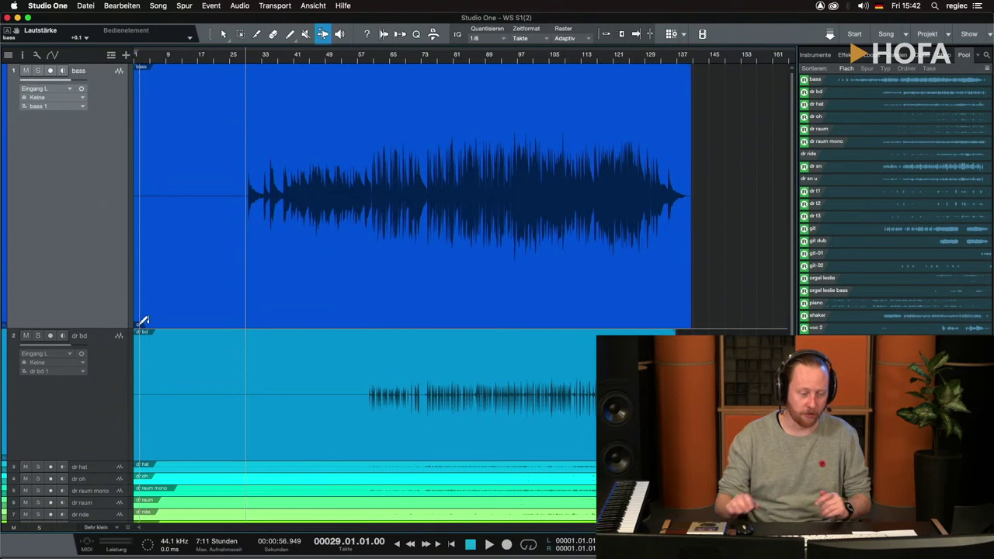
key(e)
key(e)
key(e)
key(e)
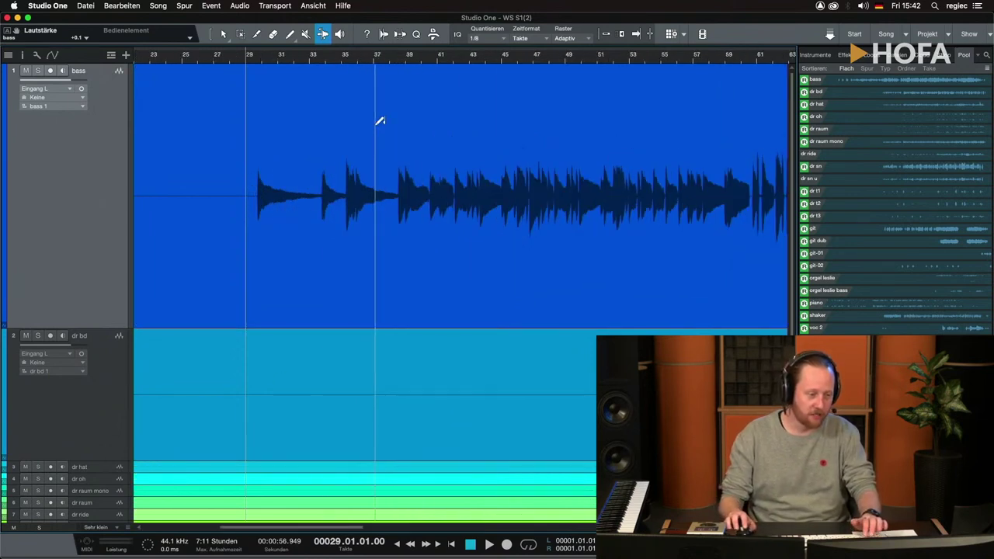
- Show the Audio Bend settings and display the bend markers on the bass event
click(385, 35)
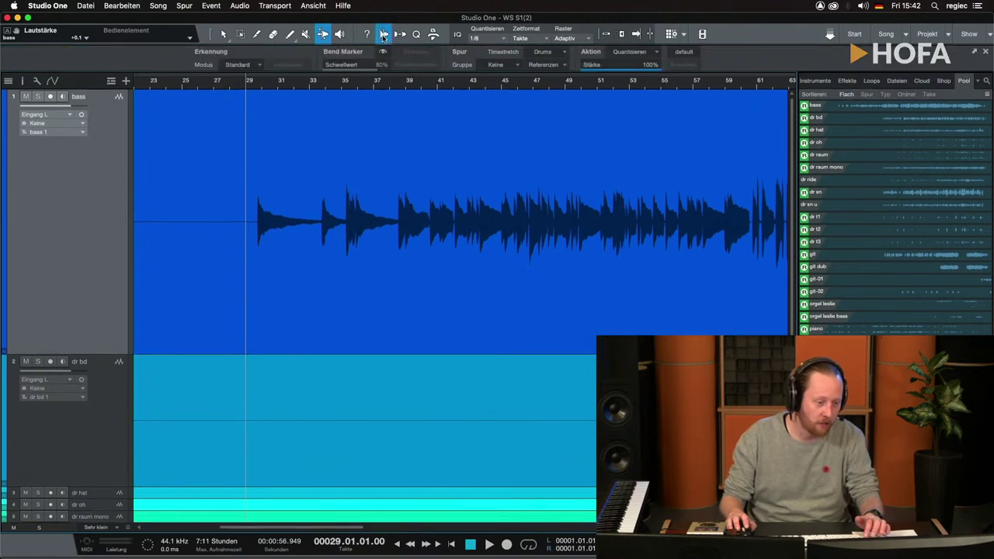
click(385, 35)
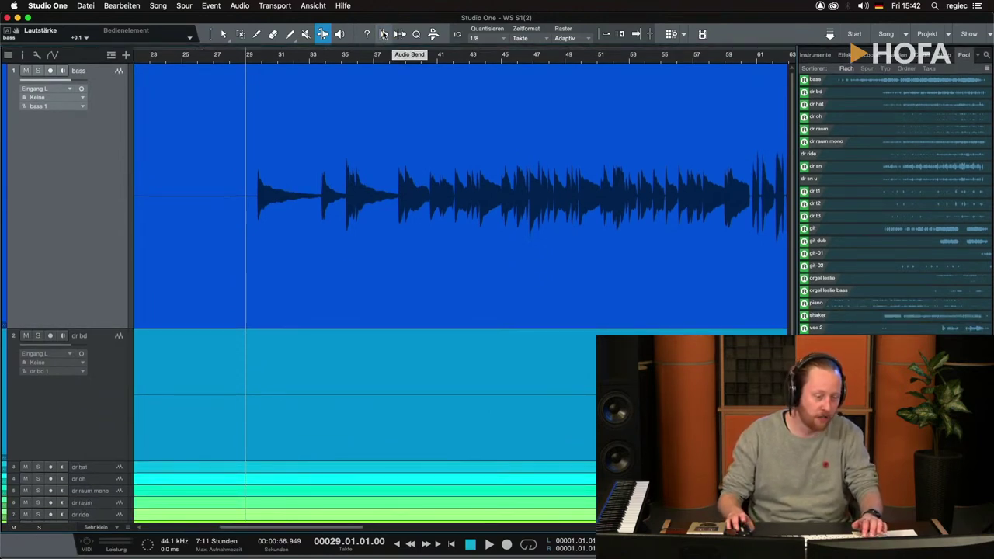
click(384, 34)
click(383, 51)
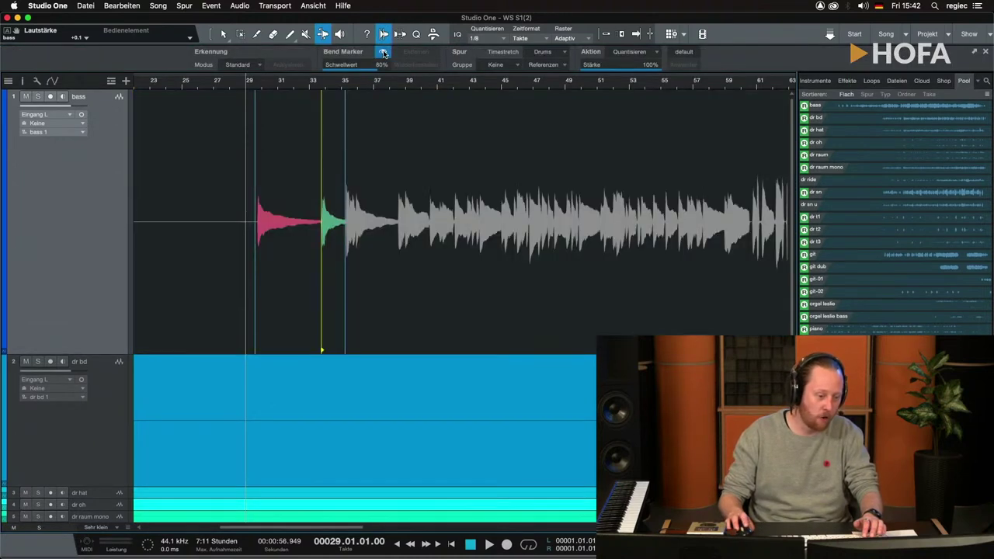
- Bend the second bass note back to about bar 32.4, and use a separate marker to pull its attack to about bar 34
mouse_move(324, 244)
mouse_down()
mouse_move(291, 246)
mouse_move(324, 244)
mouse_up()
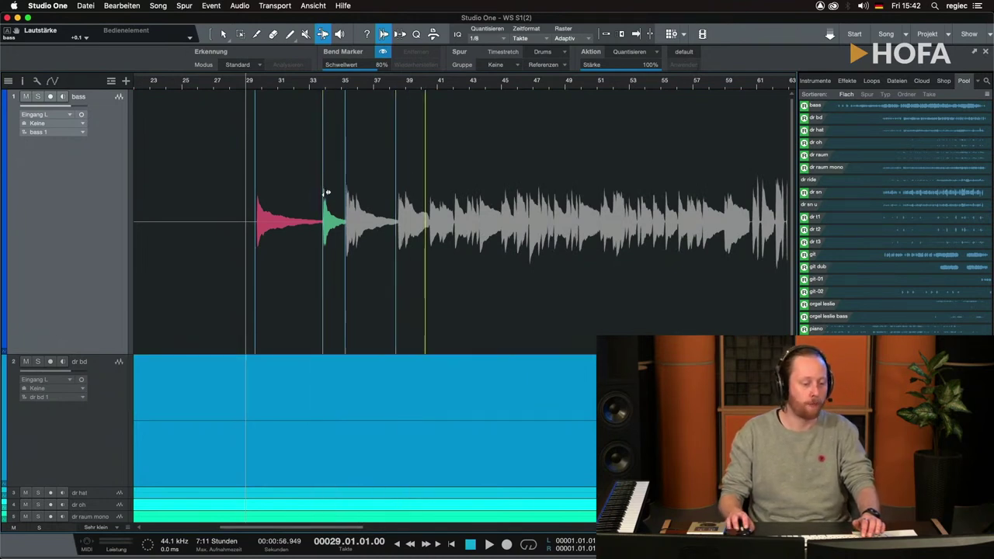
mouse_move(327, 193)
mouse_down()
mouse_move(302, 199)
mouse_move(311, 205)
mouse_move(277, 204)
mouse_move(351, 205)
mouse_move(269, 208)
mouse_move(340, 206)
mouse_move(273, 211)
mouse_move(352, 216)
mouse_move(288, 211)
mouse_move(303, 211)
mouse_up()
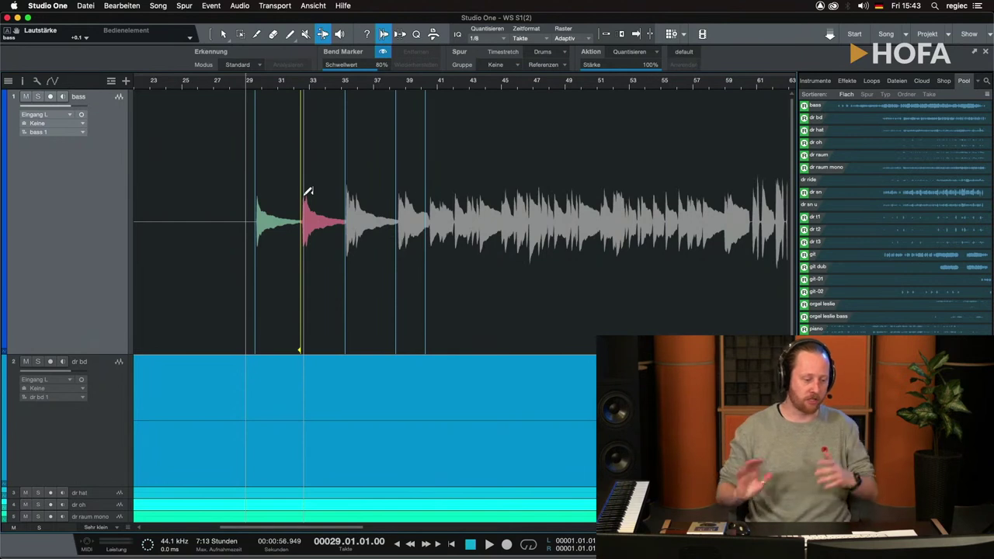
mouse_move(306, 163)
mouse_down()
mouse_move(304, 173)
mouse_move(338, 175)
mouse_move(329, 179)
mouse_up()
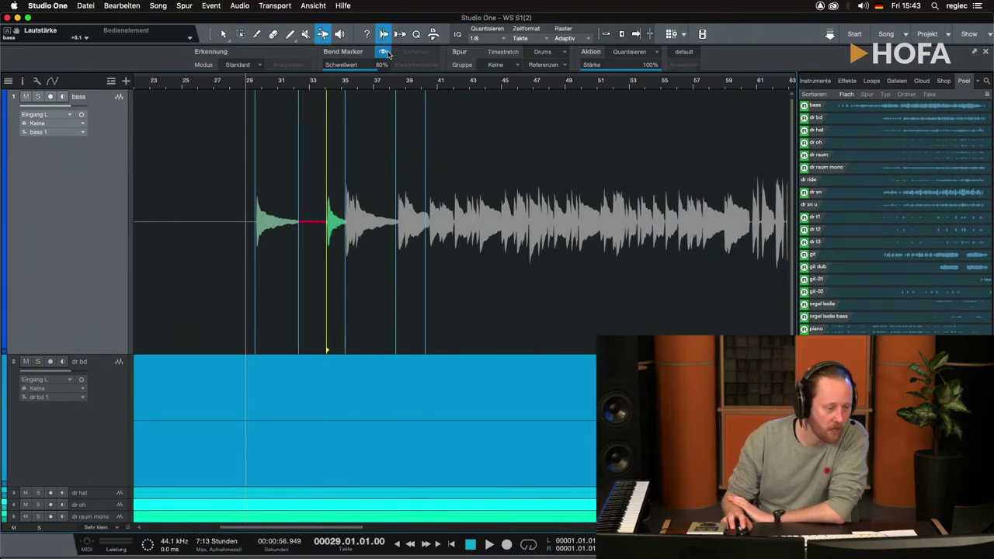
- Set the detection mode to Sensitiv and analyse the bass event for transients
click(242, 65)
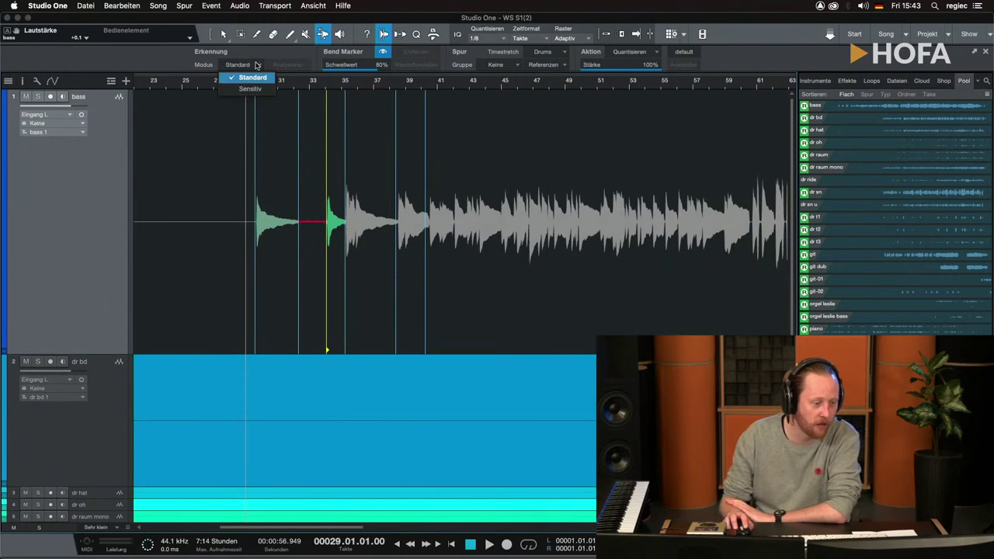
click(240, 76)
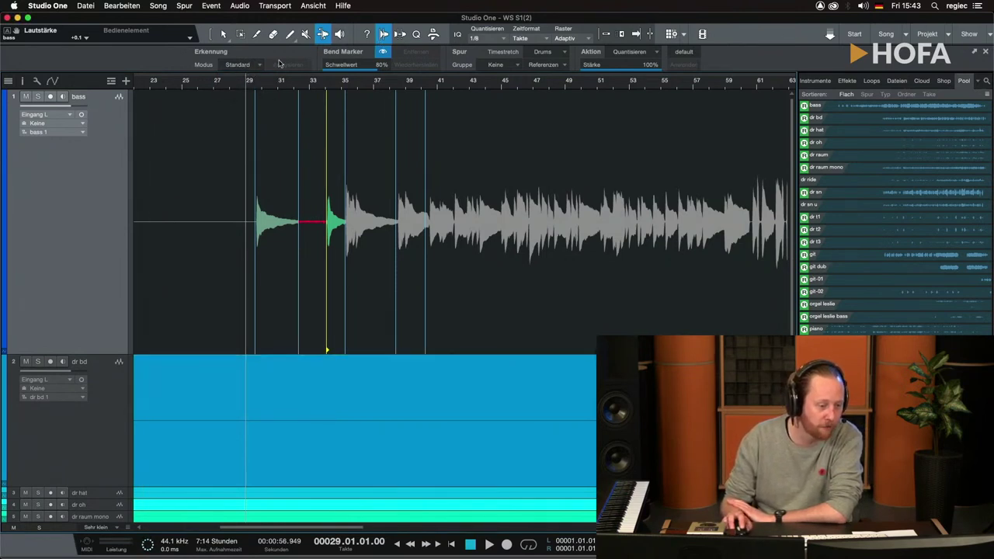
click(241, 66)
click(242, 87)
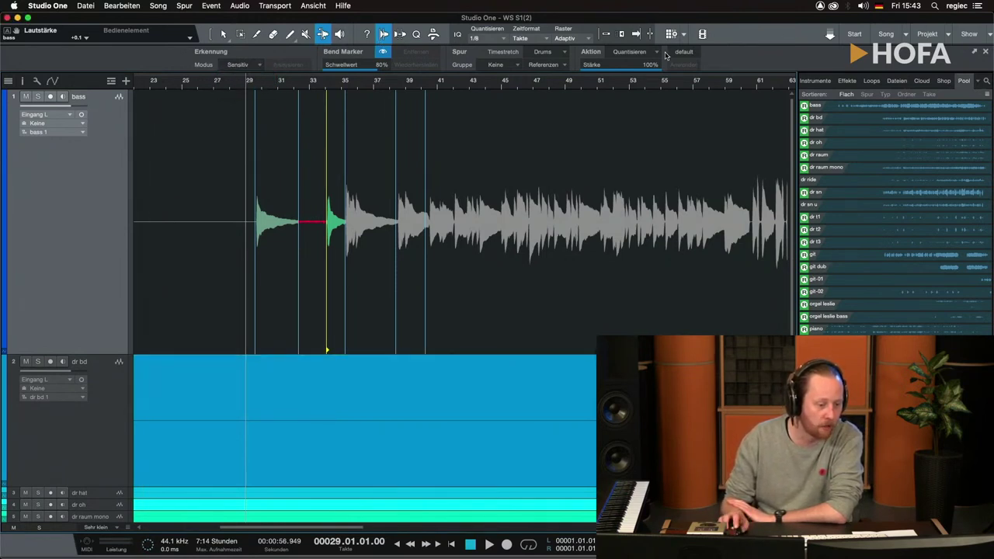
key(1)
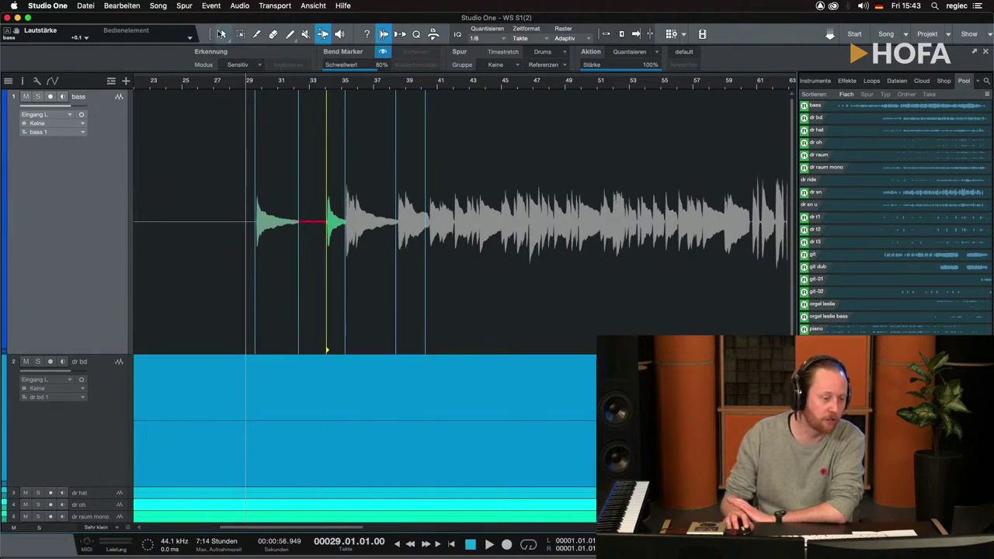
click(556, 267)
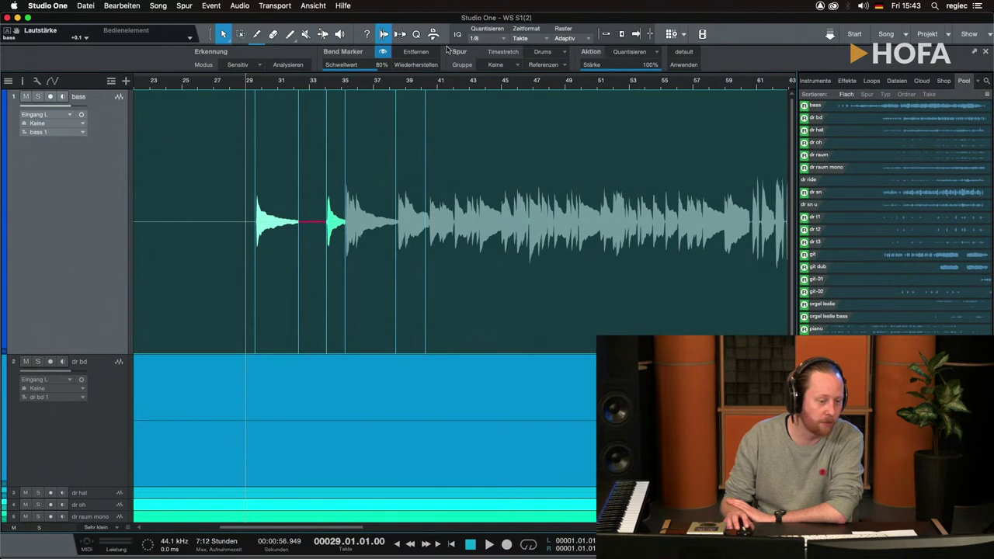
click(296, 65)
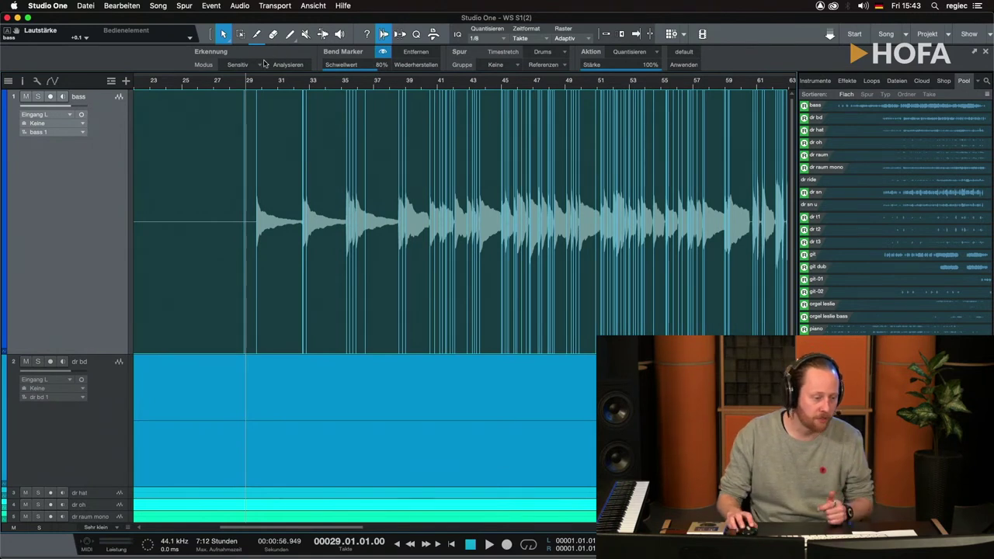
- Set the bend marker Schwellwert for the bass event to 27% after trying 29% and 32%, keeping the Sensitiv mode
drag(379, 68, 341, 82)
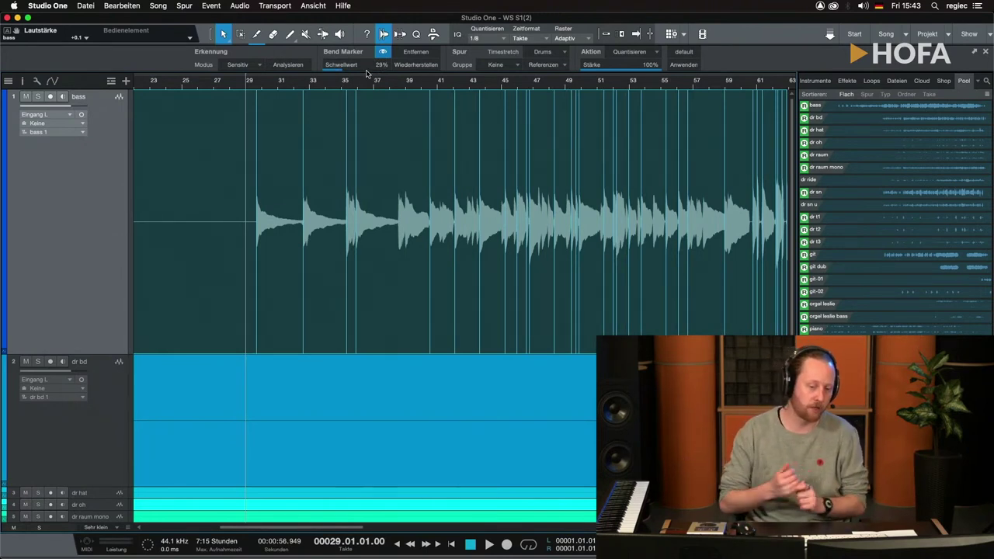
drag(368, 80, 374, 82)
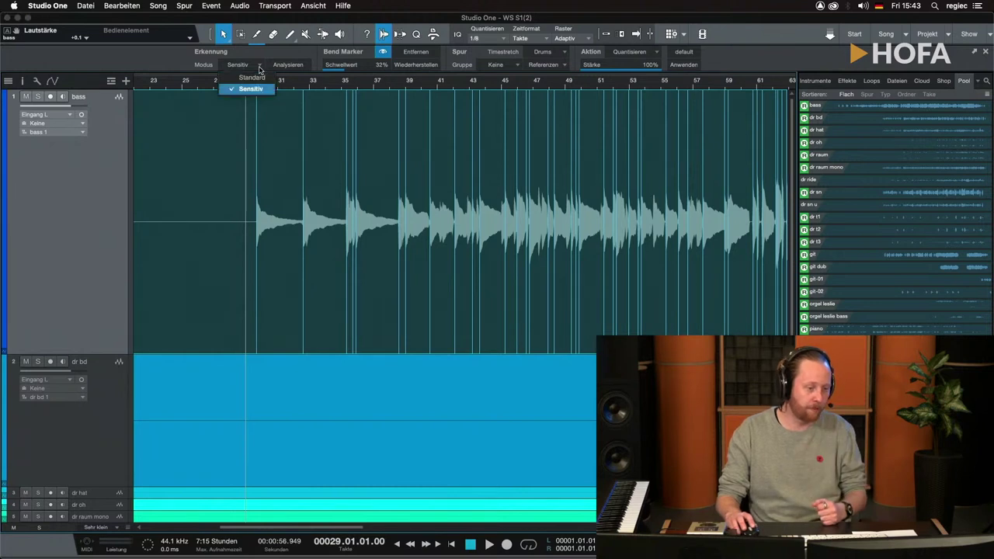
click(244, 65)
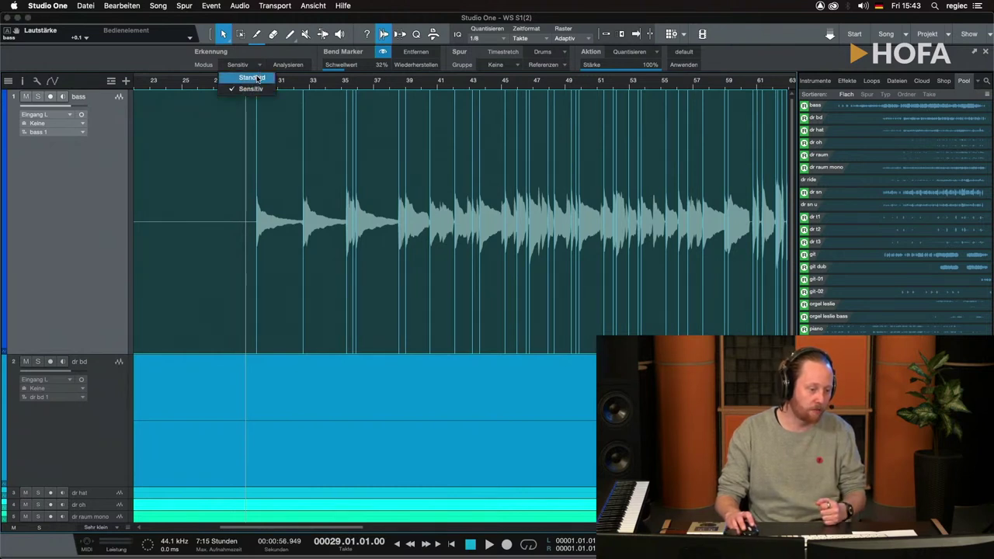
click(266, 57)
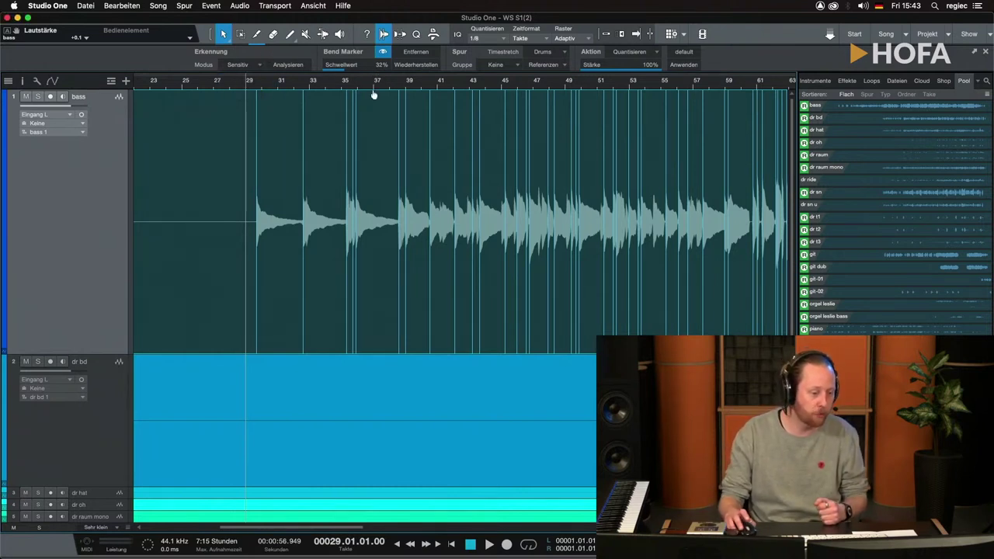
mouse_move(361, 74)
mouse_down()
mouse_move(334, 67)
mouse_move(351, 72)
mouse_up()
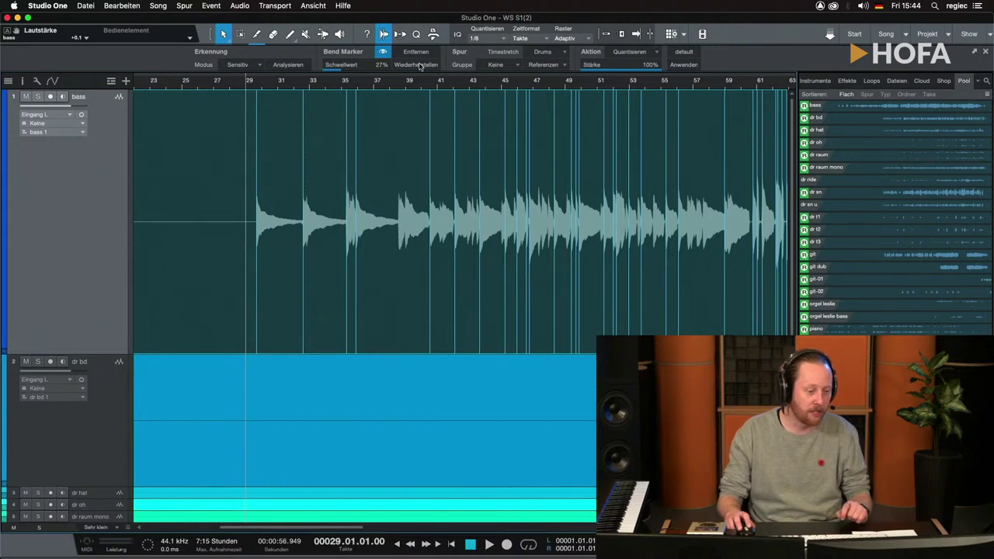
- Delete the bend marker at the attack of the third bass note near bar 35 and select the marker just after it
click(322, 33)
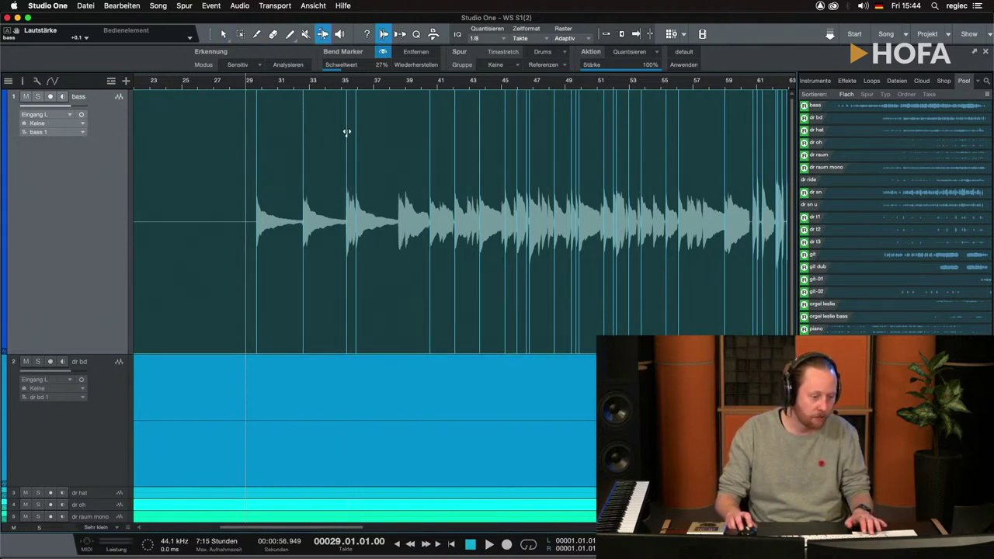
click(346, 132)
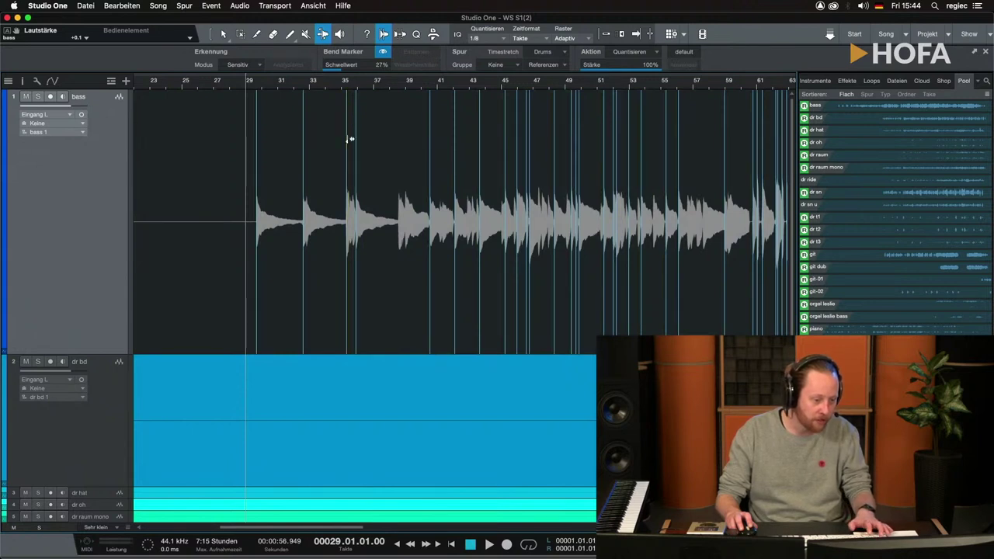
right_click(349, 139)
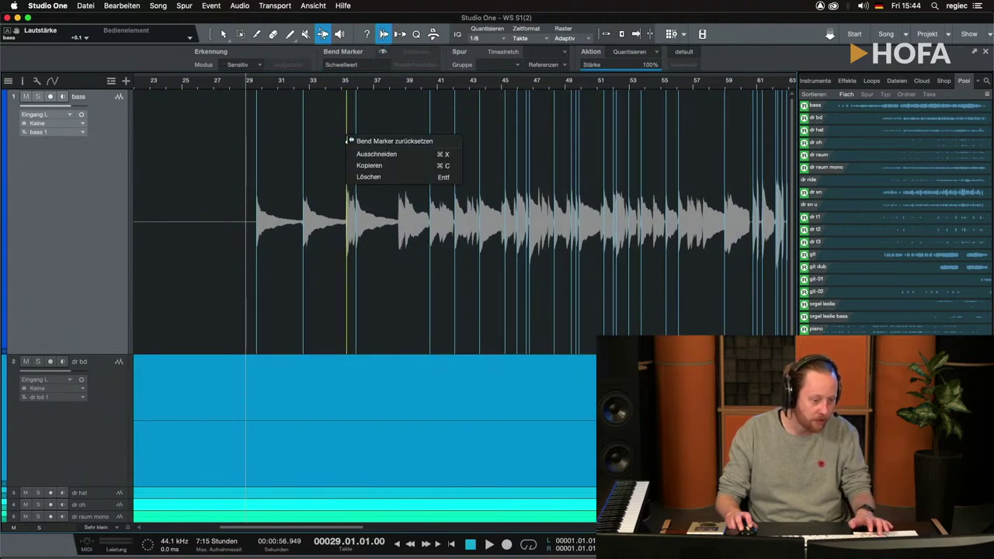
click(377, 177)
drag(360, 158, 353, 158)
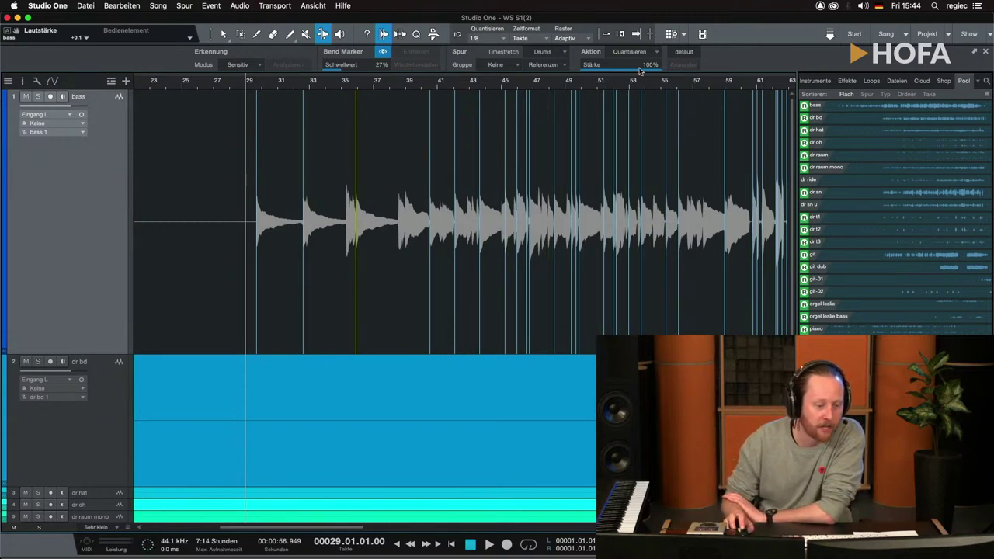
- Switch the Audio Bend action to Slice to show its options, and return it to Quantisieren
click(643, 54)
click(645, 63)
click(643, 52)
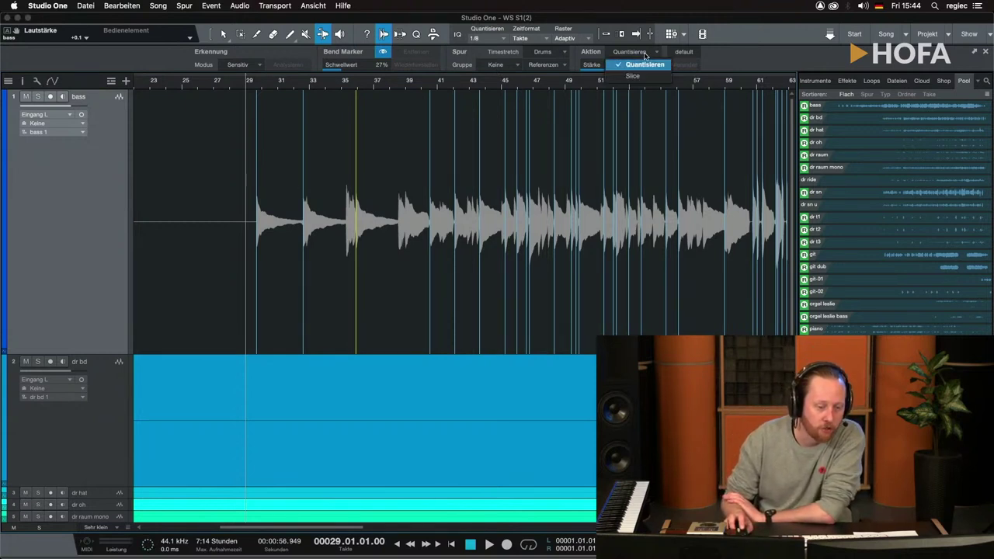
click(643, 75)
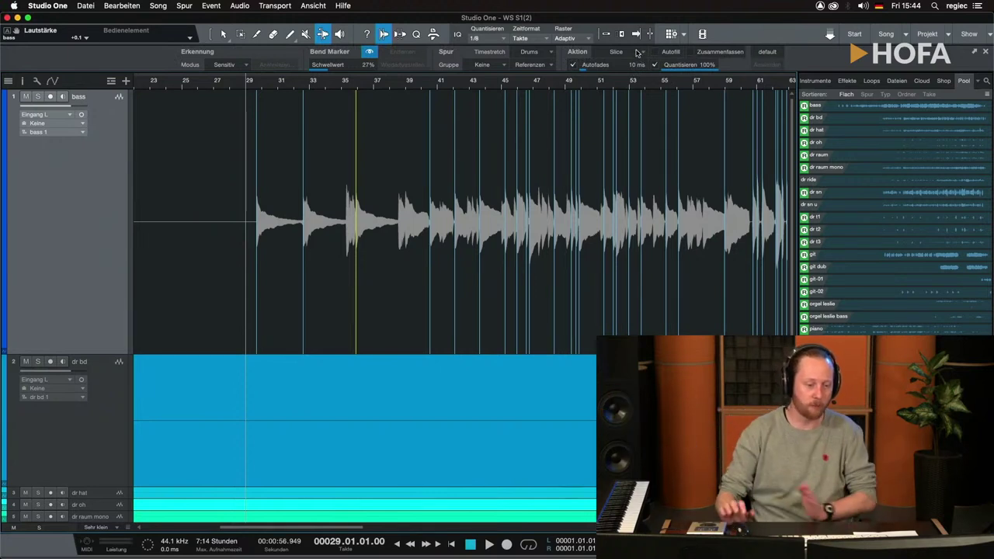
click(645, 53)
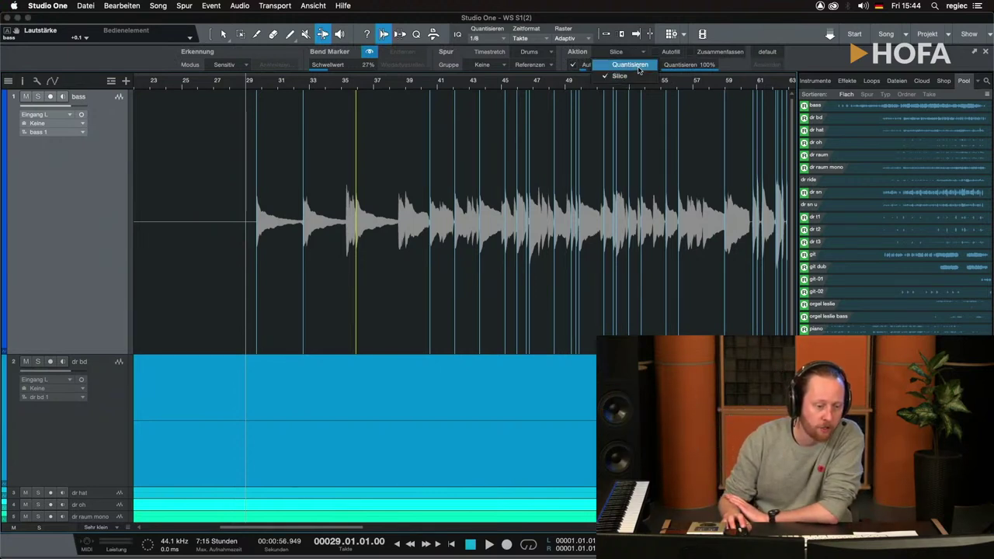
click(639, 66)
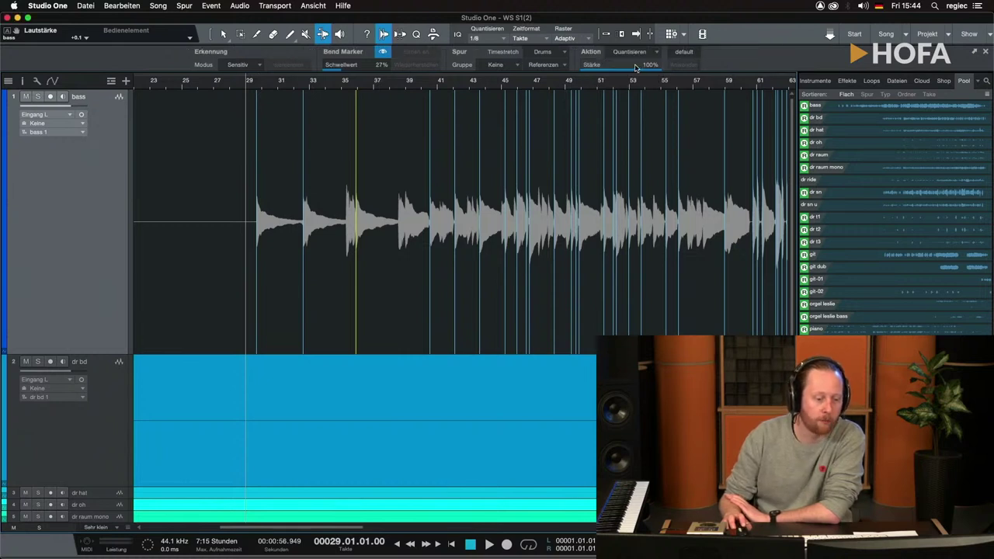
- Detach the Audio Bend settings from the strip above the arrangement into a floating window
click(553, 52)
click(509, 52)
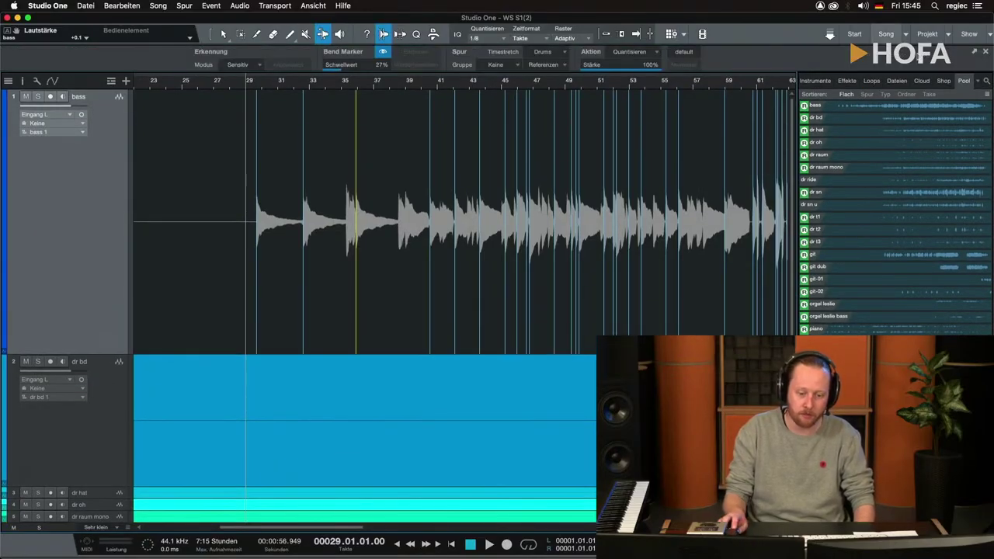
click(974, 52)
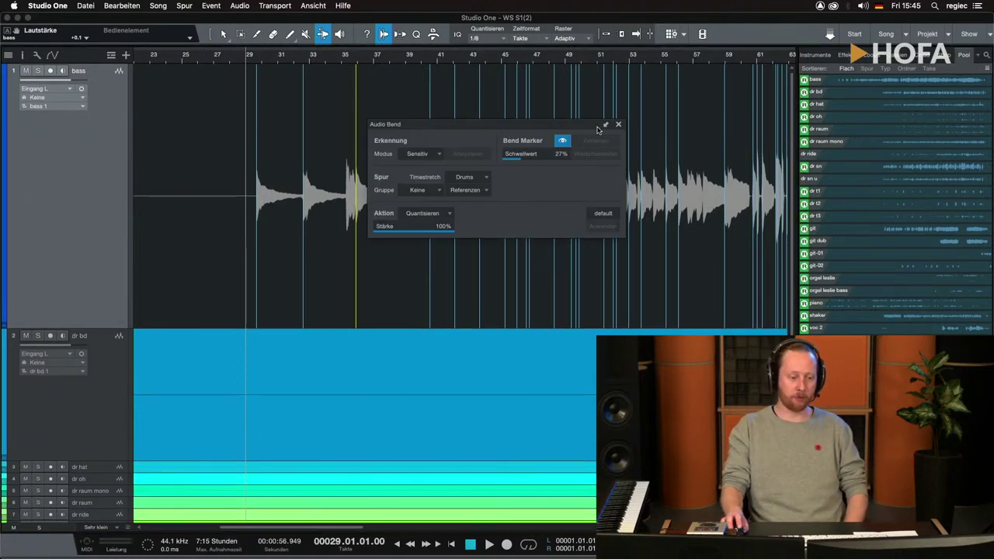
- Dock the floating Audio Bend window and close it
drag(592, 97, 609, 148)
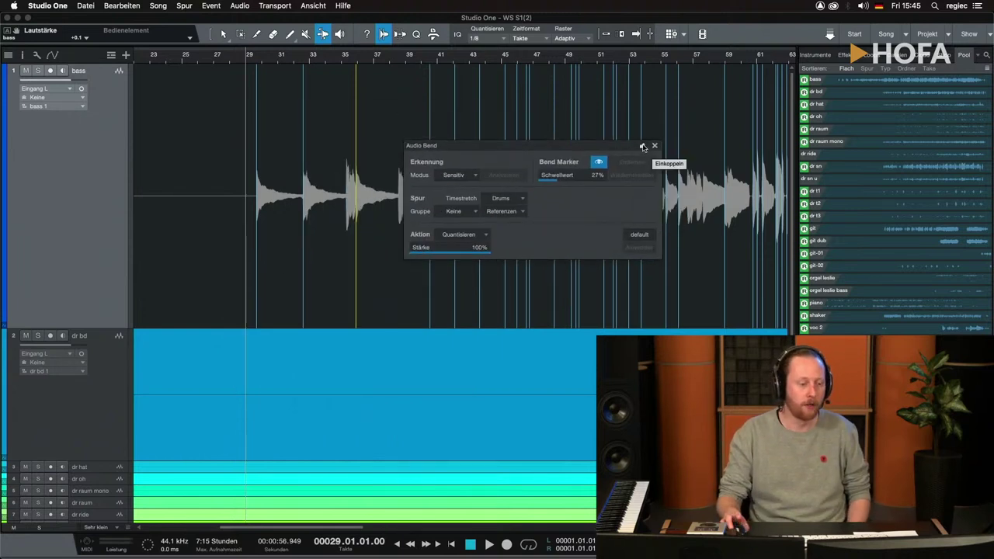
click(643, 147)
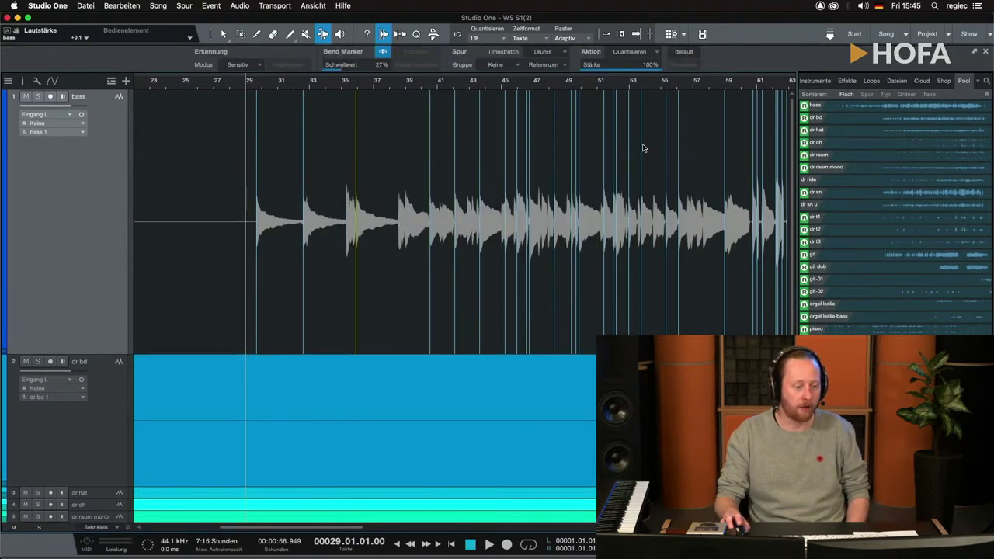
click(384, 35)
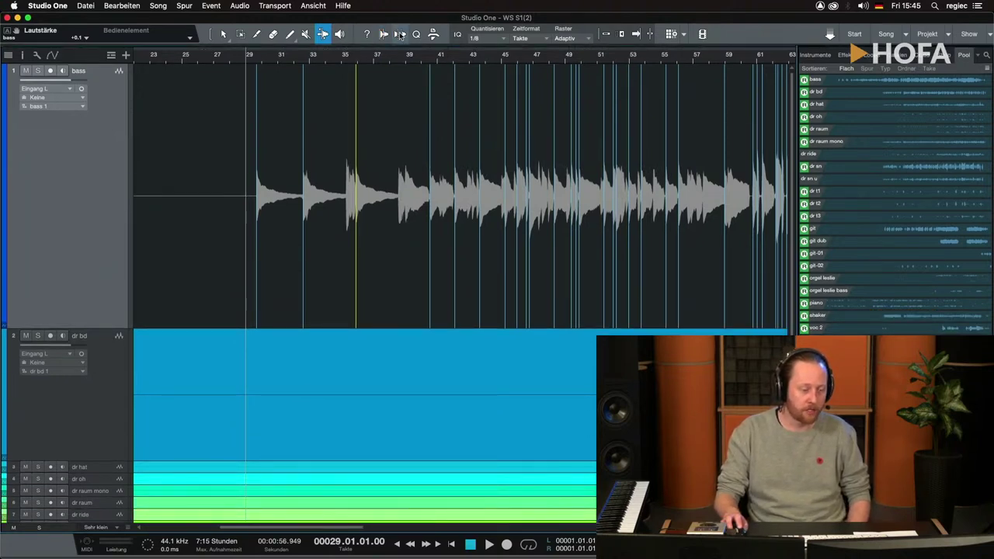
click(400, 35)
click(401, 34)
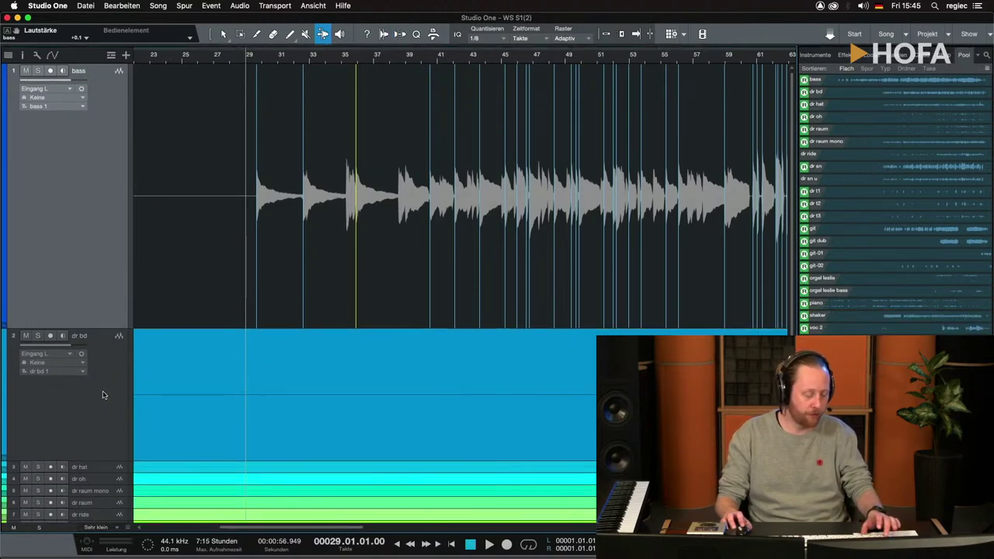
- Reduce the height of the bass and dr bd tracks and fit the whole arrangement in view
key(shift+f)
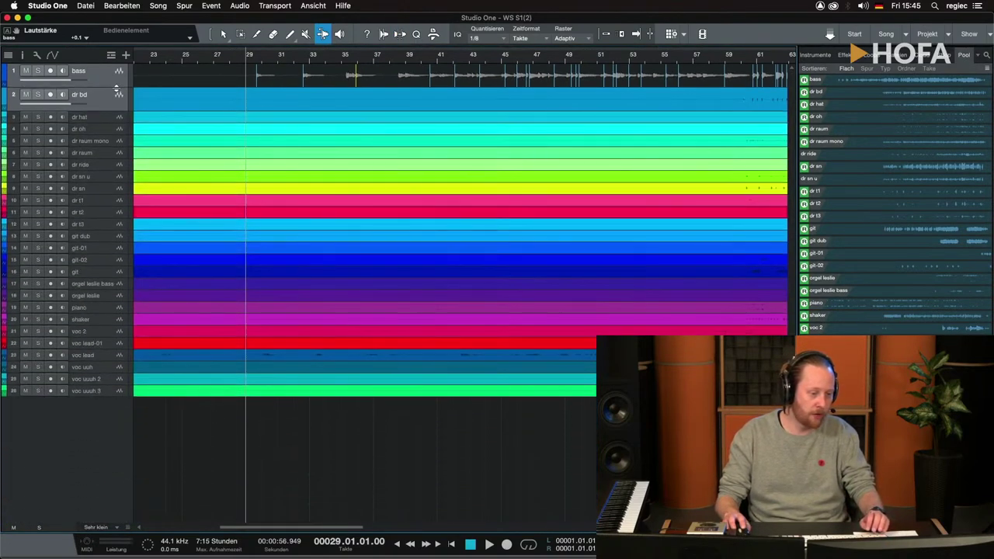
key(z)
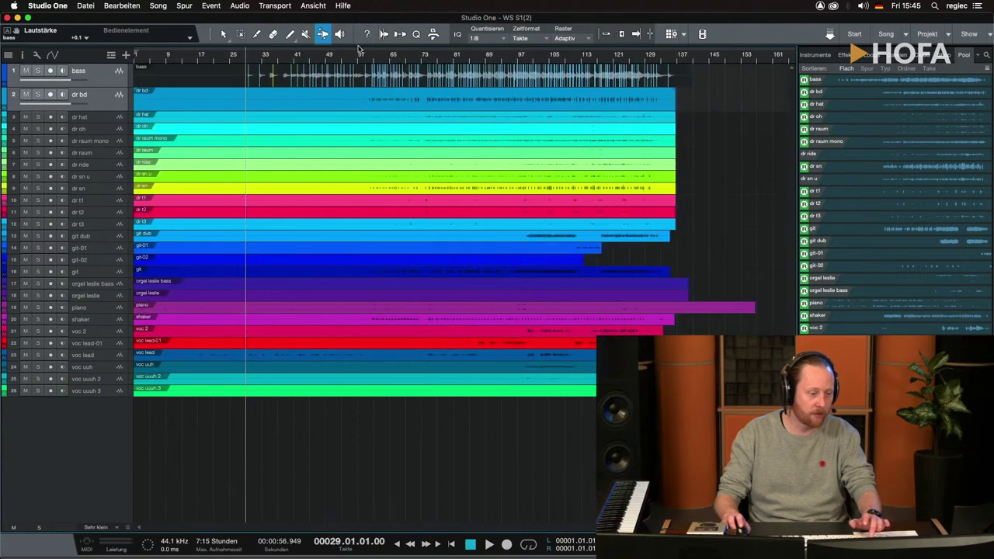
- Select all audio events in the arrangement with the Arrow tool and open the Strip Silence settings
click(223, 34)
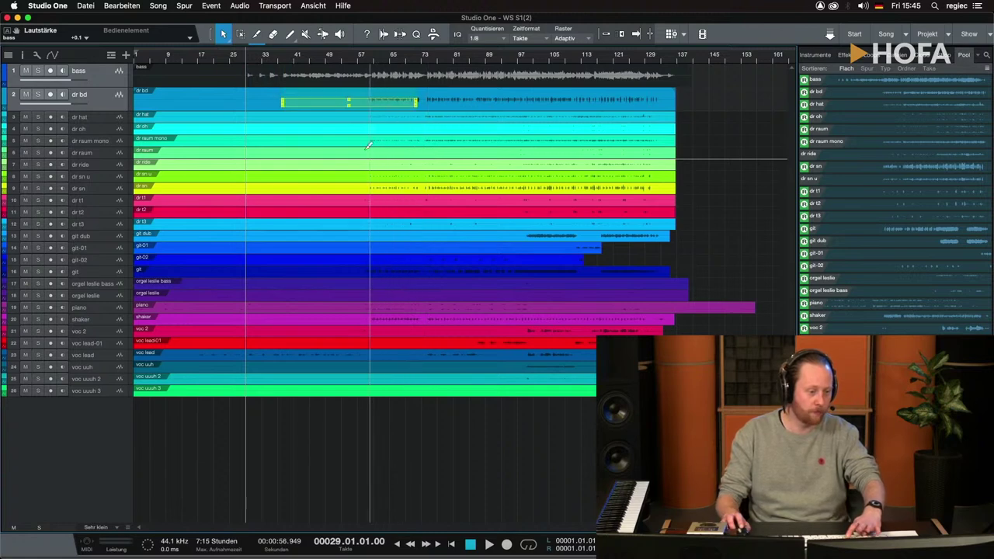
right_click(224, 33)
click(758, 113)
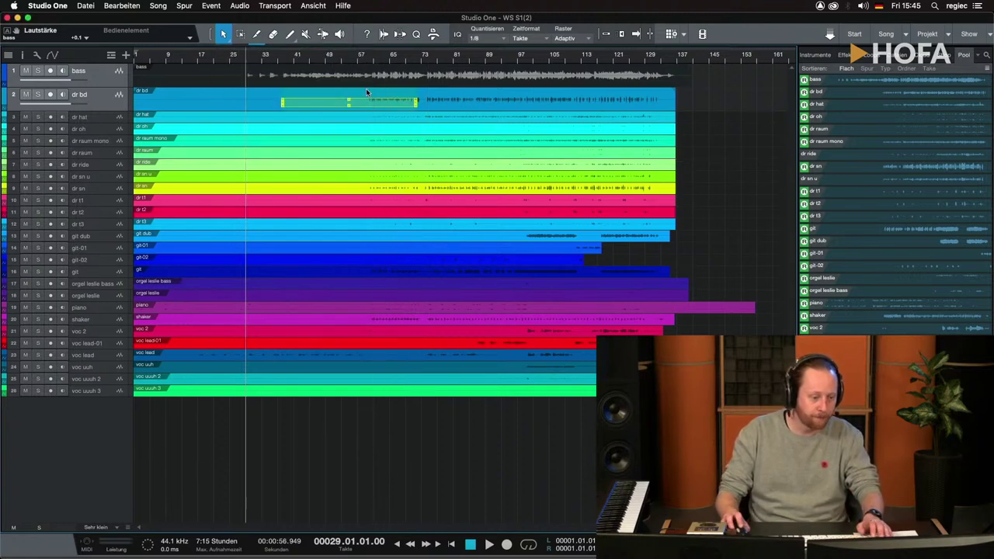
key(super+a)
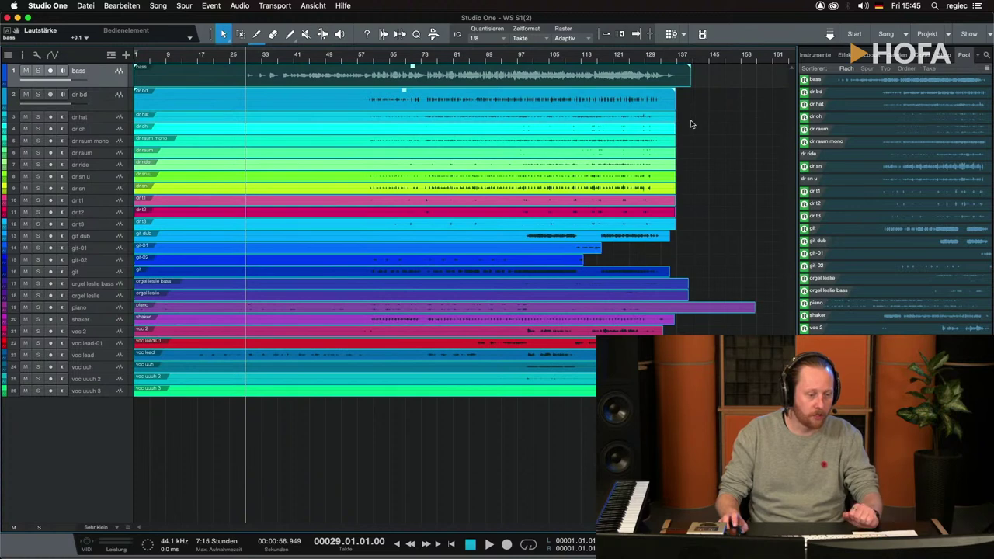
click(399, 35)
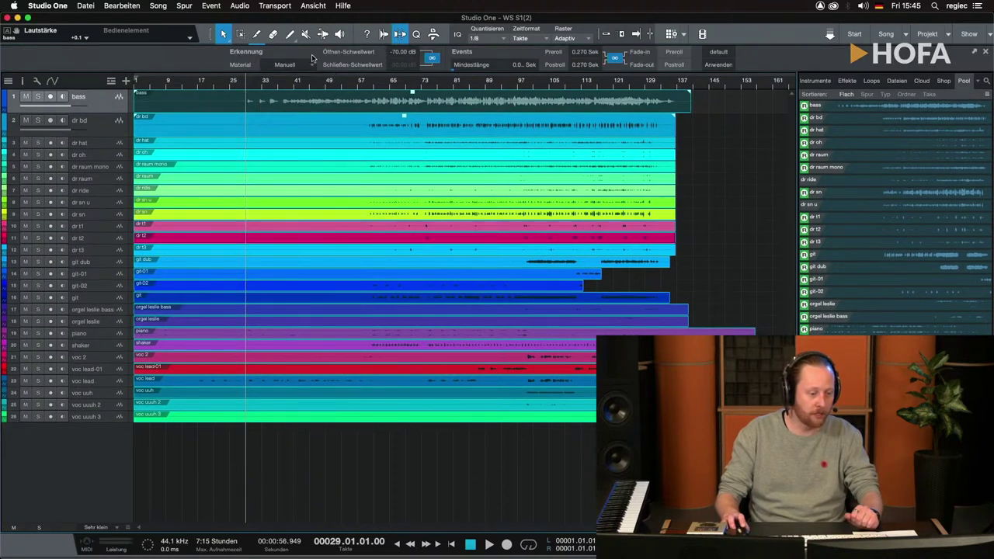
- Unlink the thresholds, set opening to -20.00 dB and closing to -17.20 dB, and strip silence from all selected events
drag(418, 59, 420, 47)
click(431, 59)
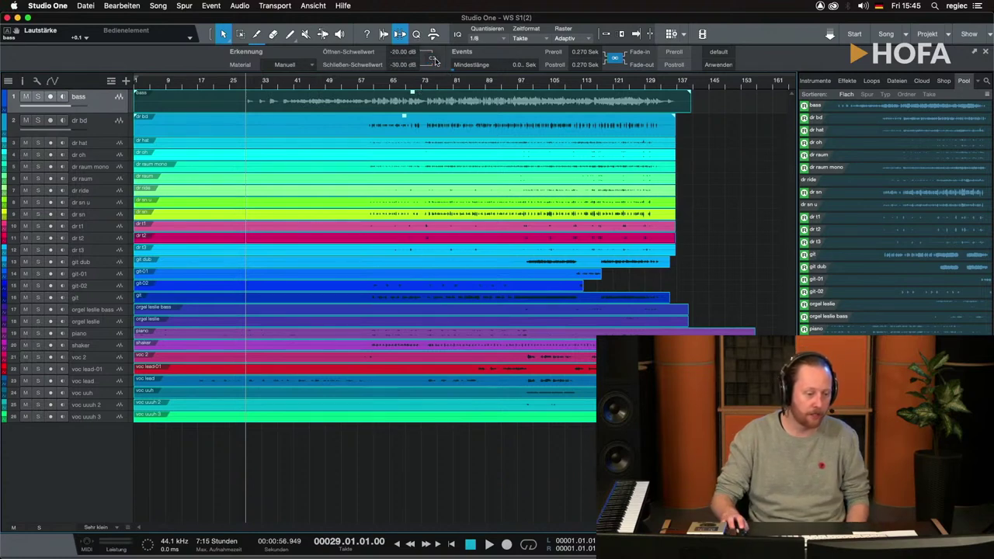
drag(420, 60, 420, 57)
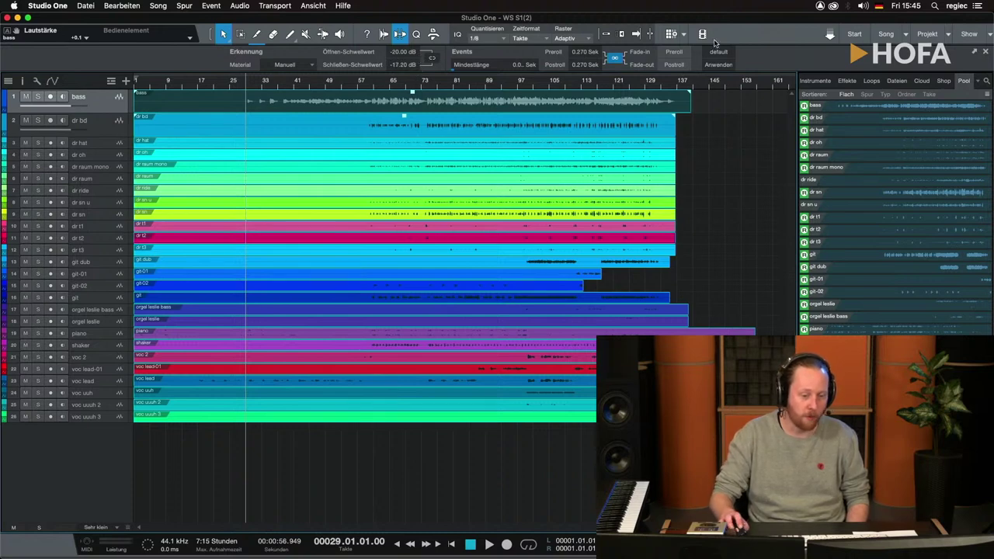
click(717, 65)
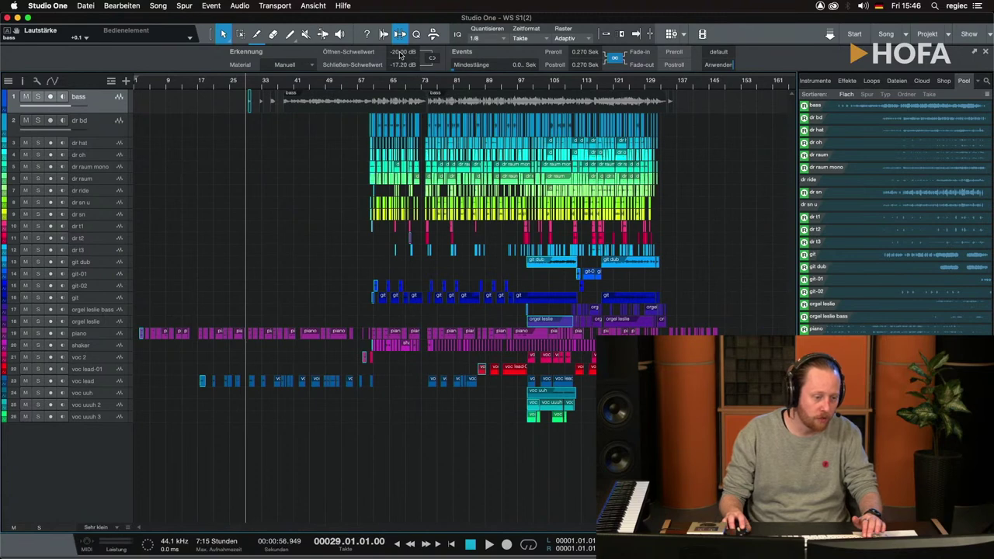
- Examine the stripped bass events around bars 29 to 36 for cut-off notes and fades
key(e)
key(e)
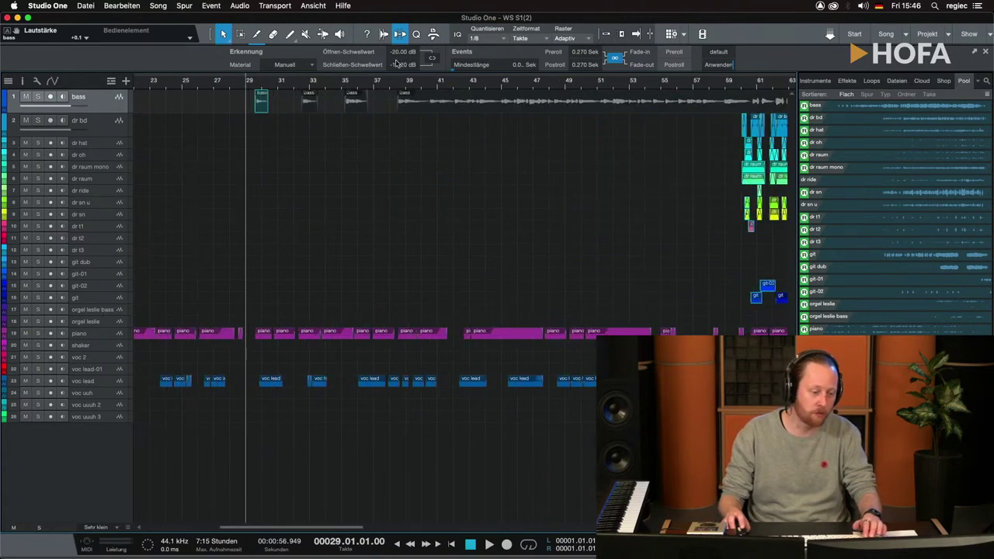
drag(396, 62, 435, 91)
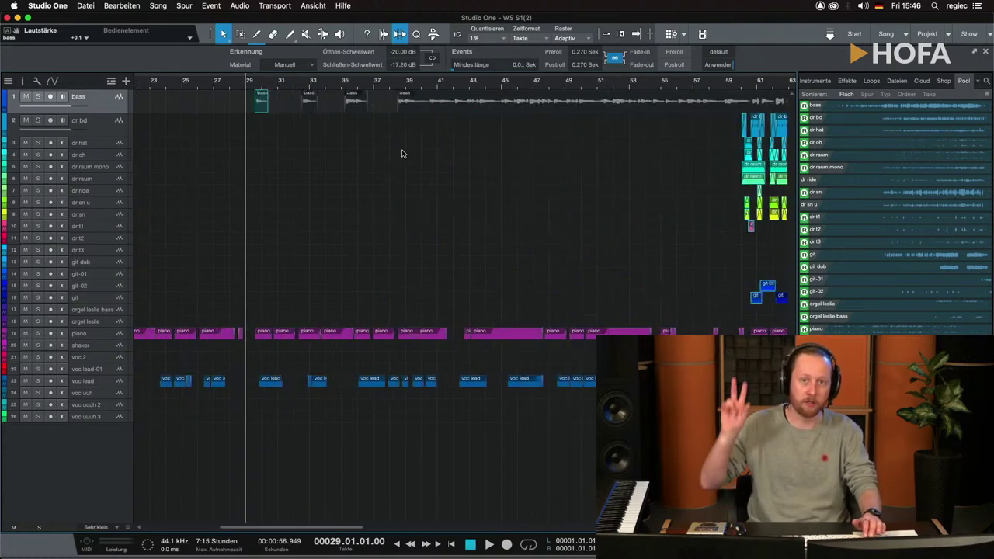
key(w)
key(e)
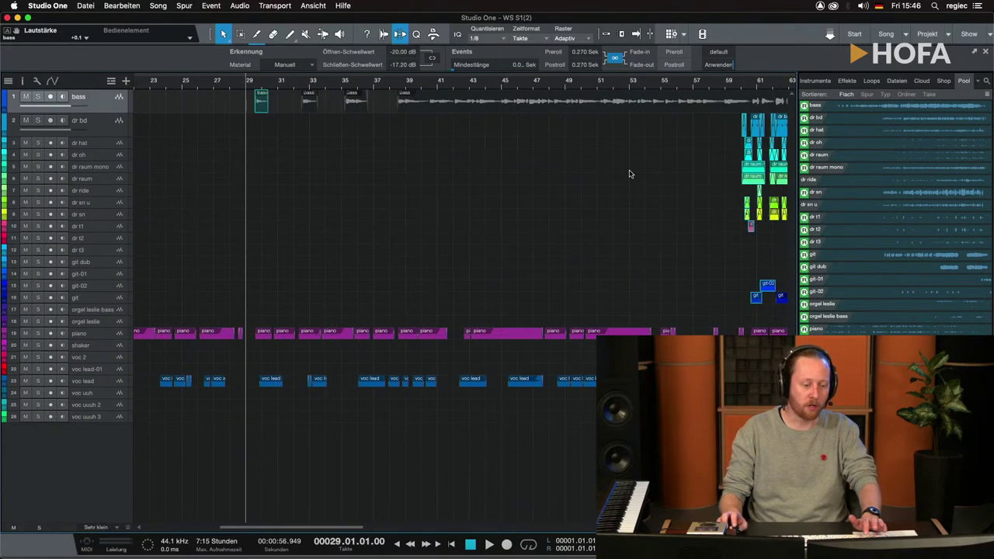
click(310, 83)
key(e)
key(e)
key(e)
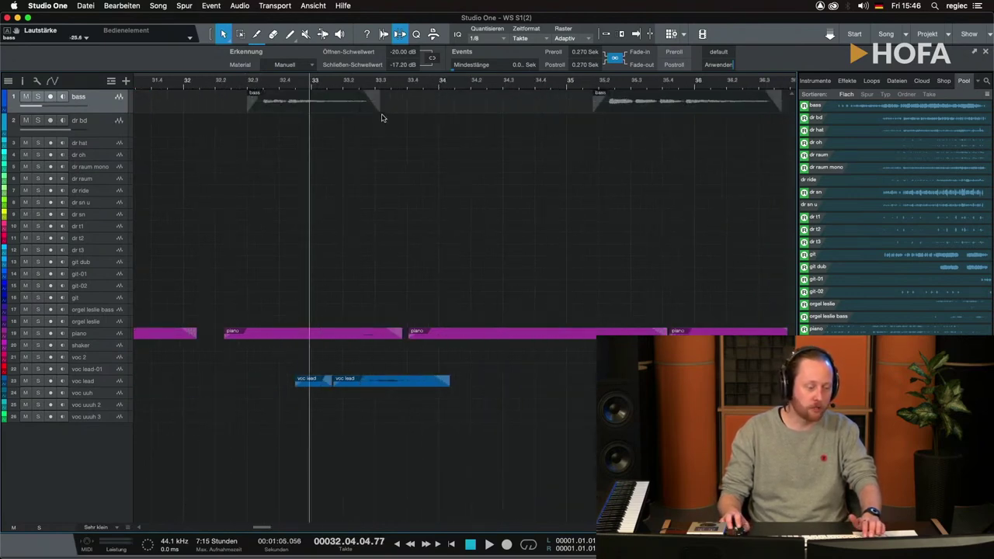
key(w)
key(w)
key(w)
key(w)
key(w)
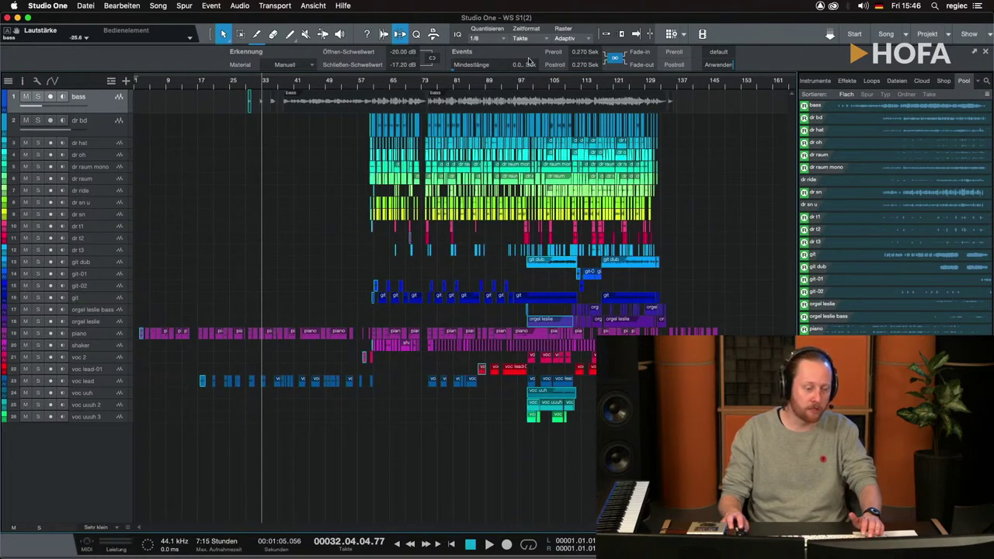
- Examine how the drum events around bars 60 and 61 were split by the silence removal
drag(528, 63, 535, 56)
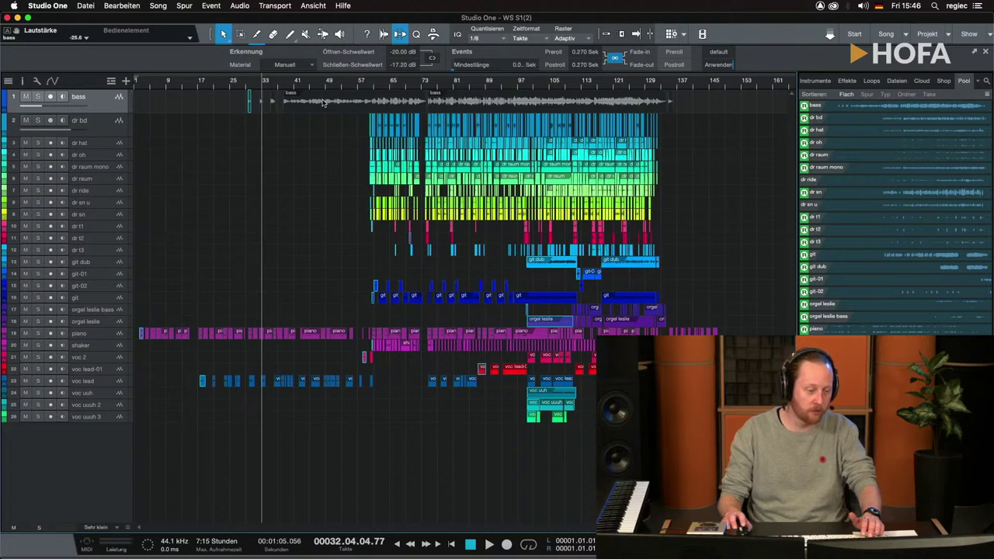
key(e)
key(e)
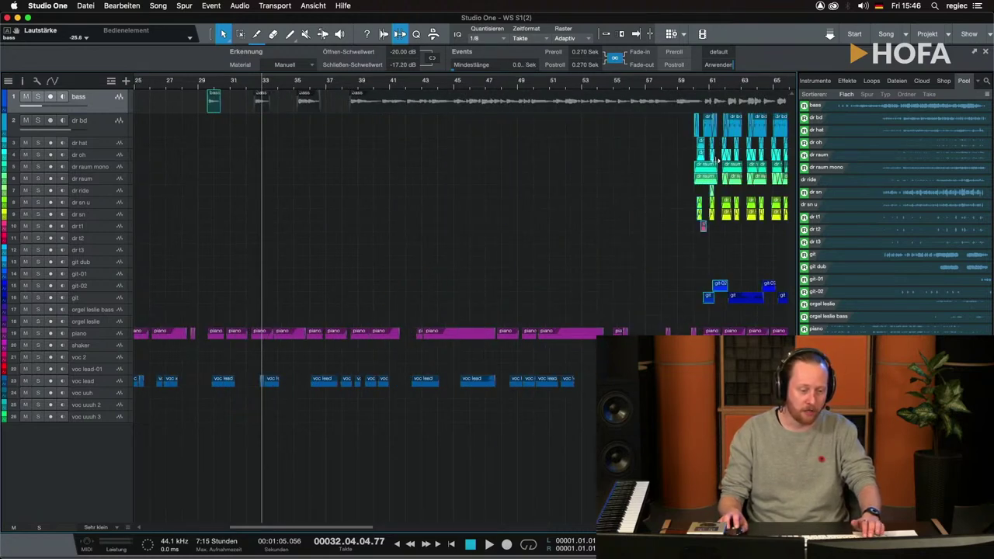
click(718, 83)
key(e)
key(e)
key(e)
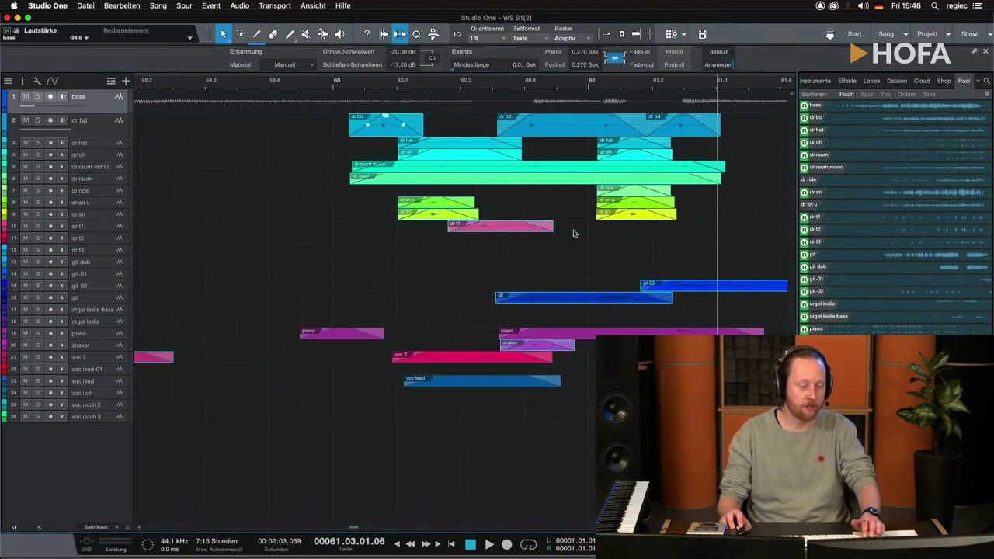
key(w)
key(w)
key(w)
key(w)
key(w)
key(w)
key(w)
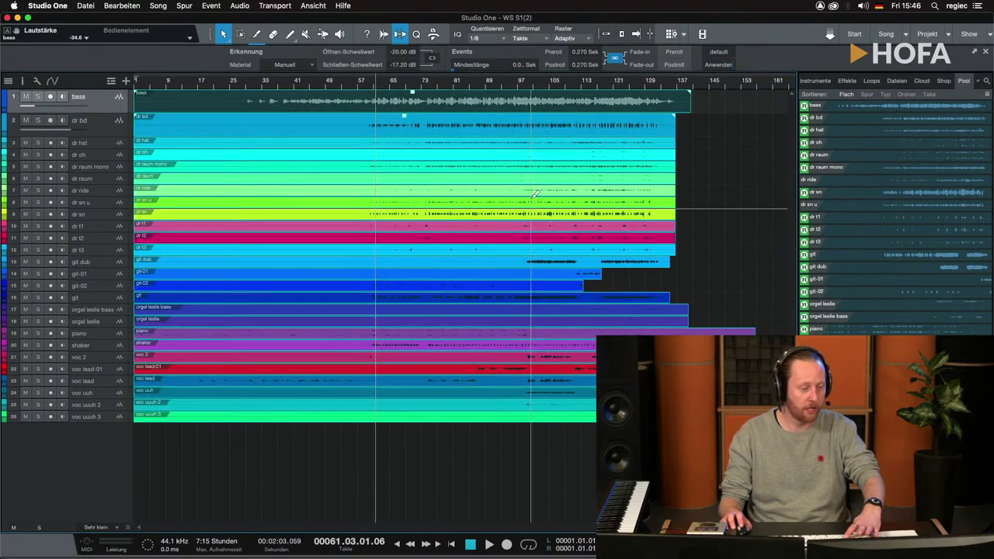
- Undo the first silence removal and strip silence again with thresholds around -36 dB and a minimum length of about 0.4 seconds
scroll(518, 65, up, 4)
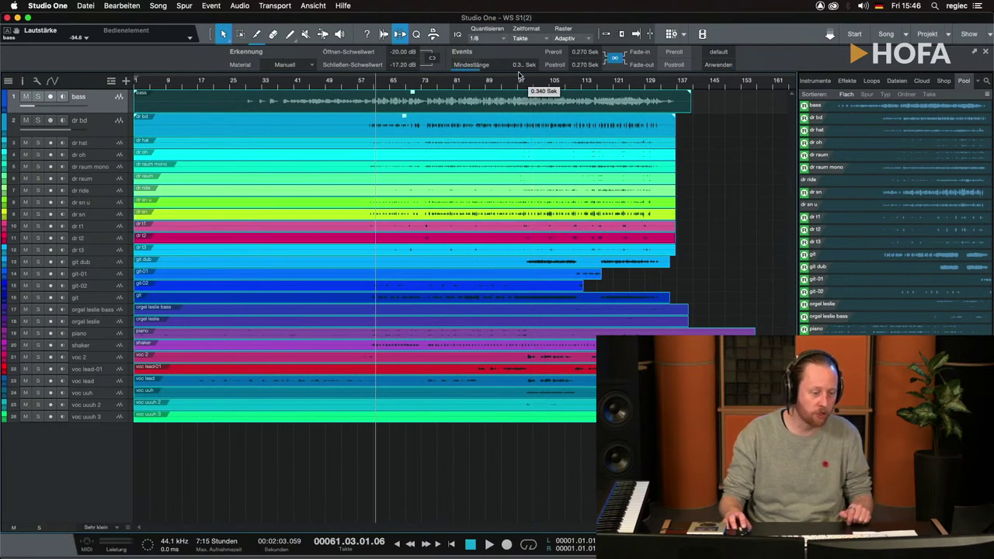
scroll(405, 62, down, 4)
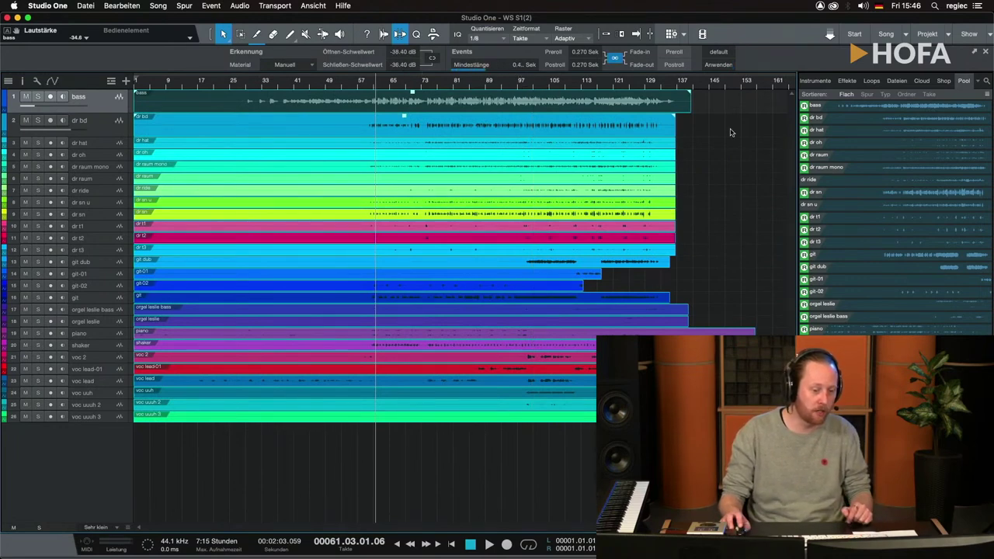
click(717, 64)
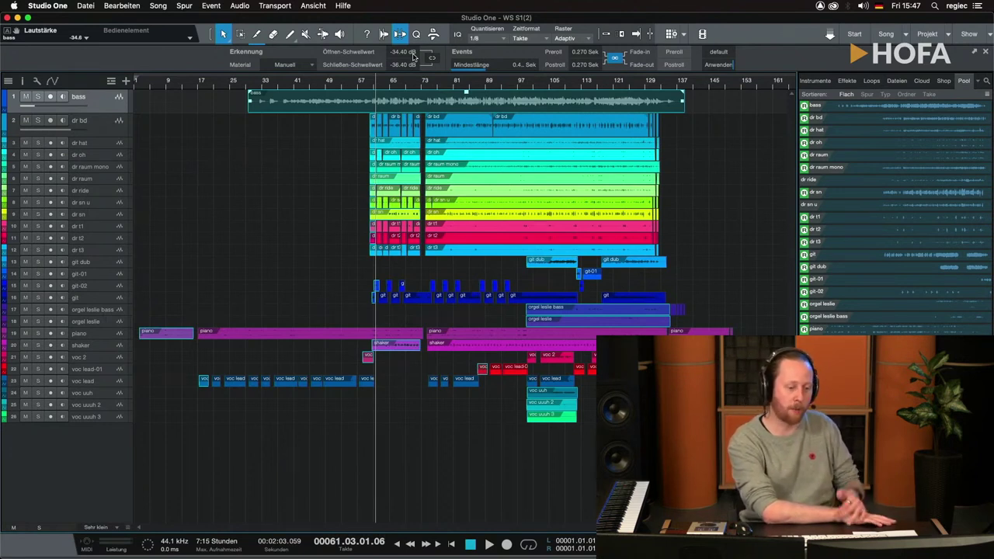
- Select the bass and dr bd tracks together and reduce their height
click(116, 134)
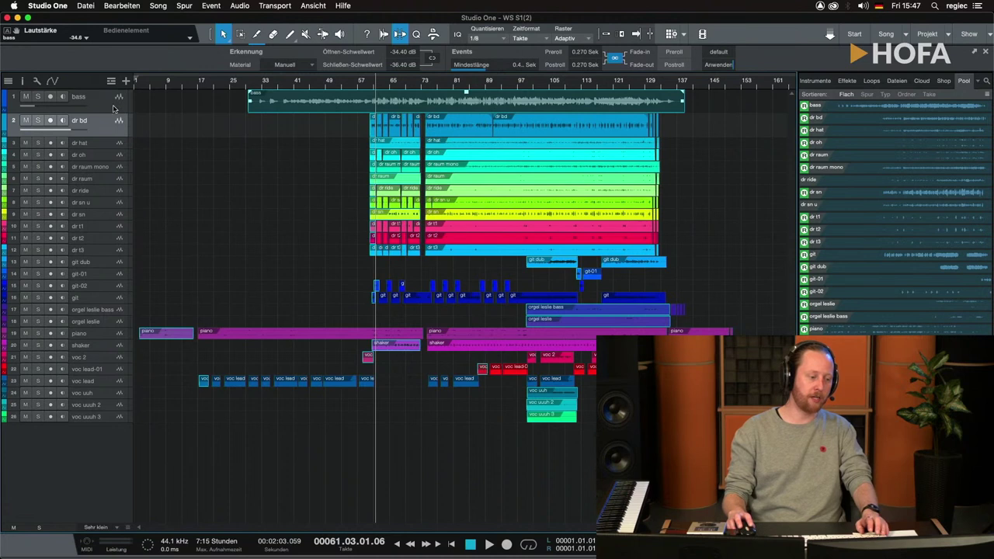
shift+click(114, 110)
drag(113, 114, 110, 106)
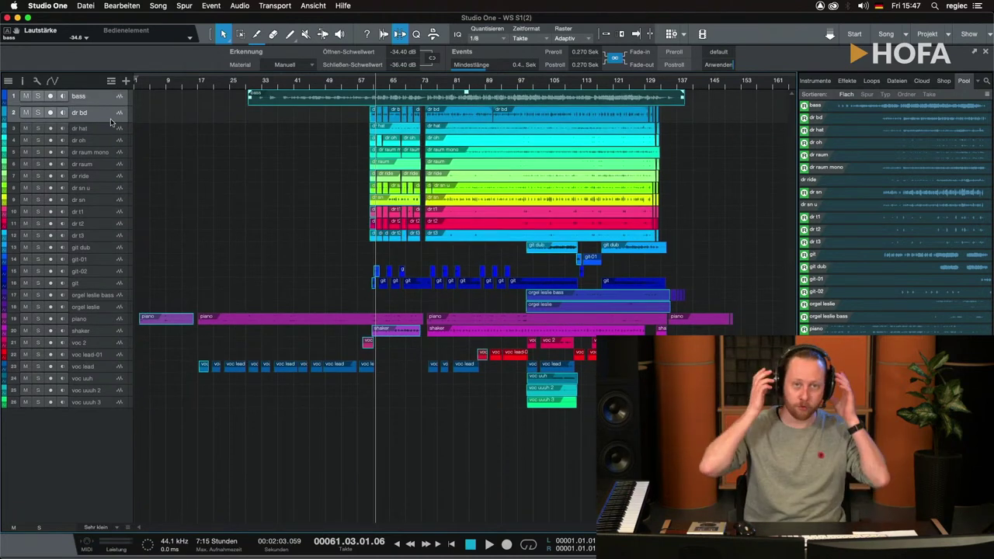
- Select all drum tracks from dr bd to dr t3 and enlarge them to a uniform height
click(99, 132)
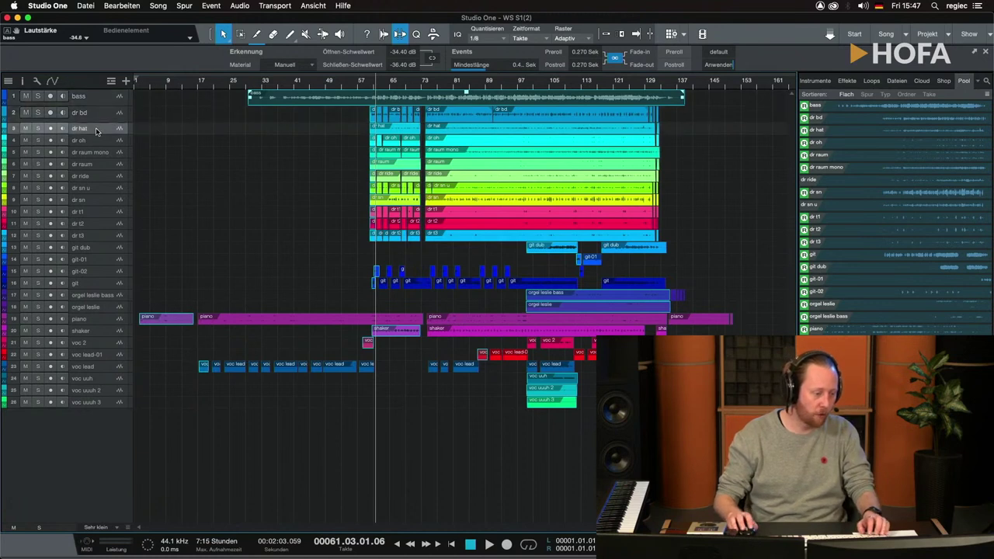
click(99, 235)
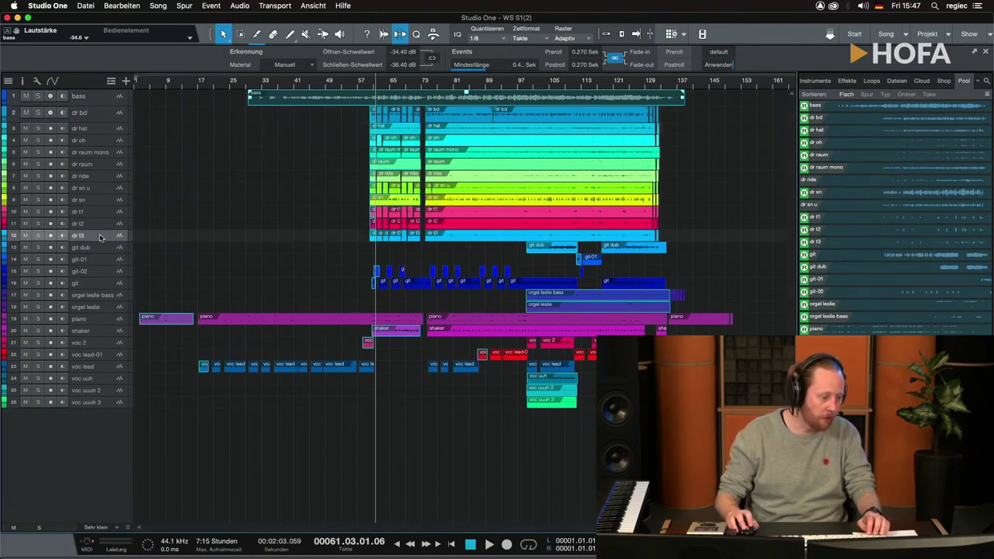
shift+click(108, 116)
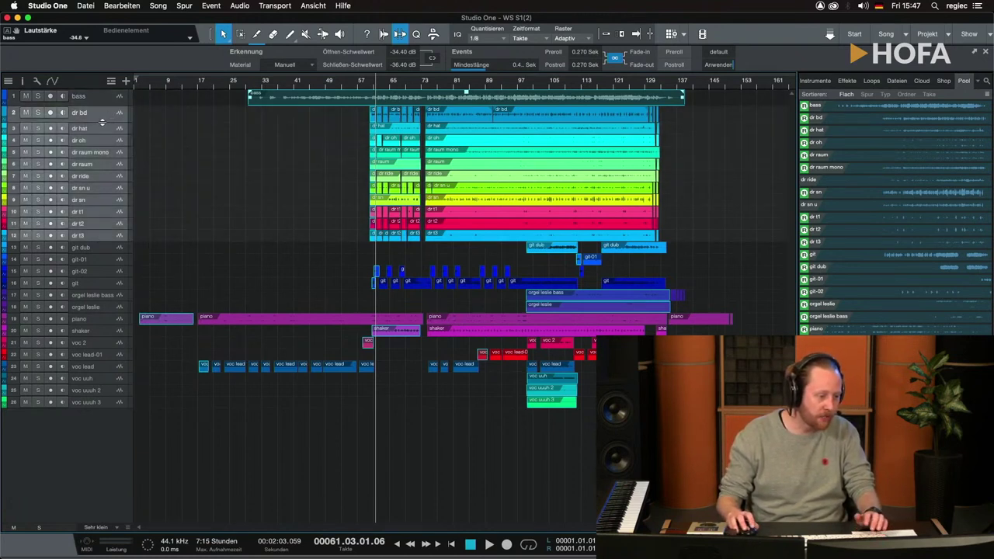
mouse_move(101, 123)
mouse_down()
mouse_move(108, 143)
mouse_move(113, 126)
mouse_up()
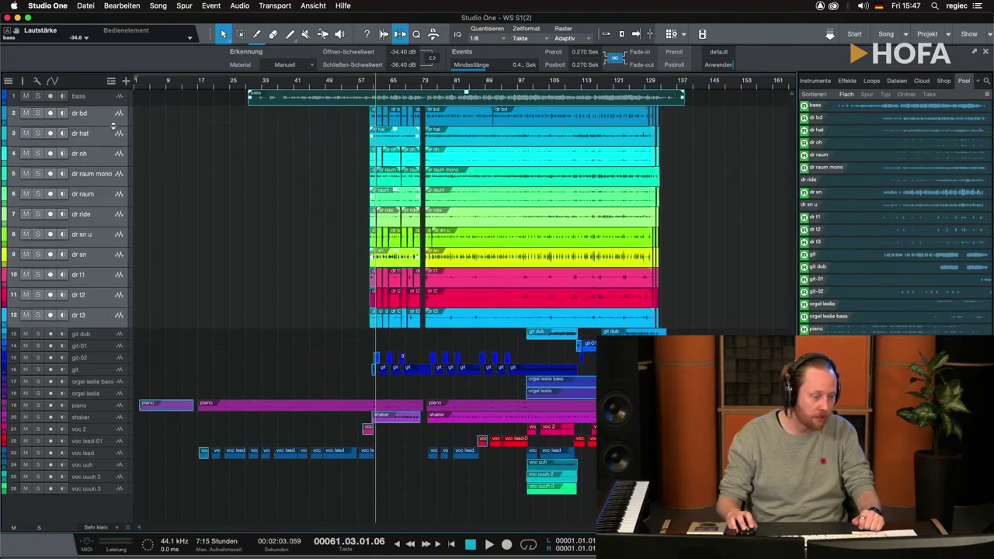
- Deselect the audio events, select the drum tracks from dr bd to dr t3, and colour them all red
click(174, 184)
click(127, 119)
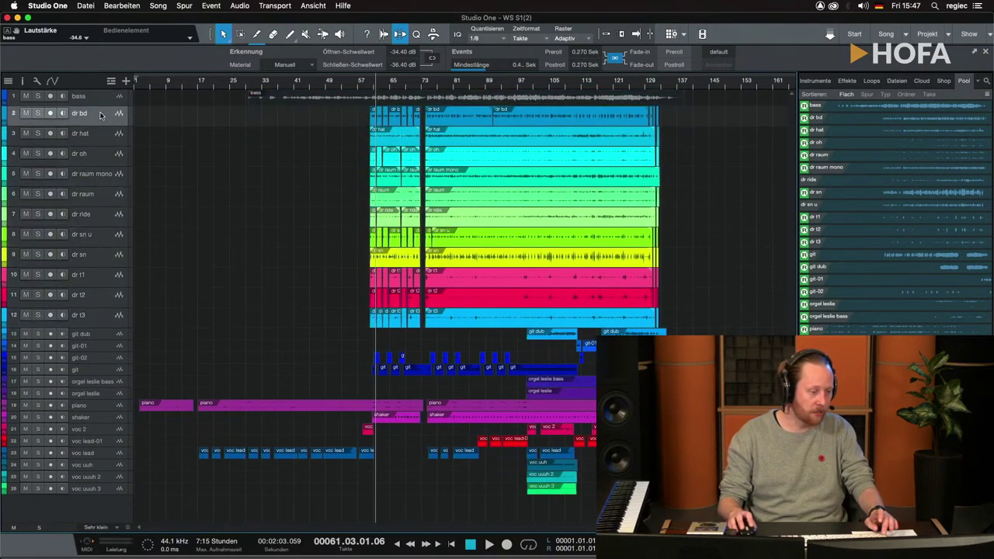
shift+click(109, 317)
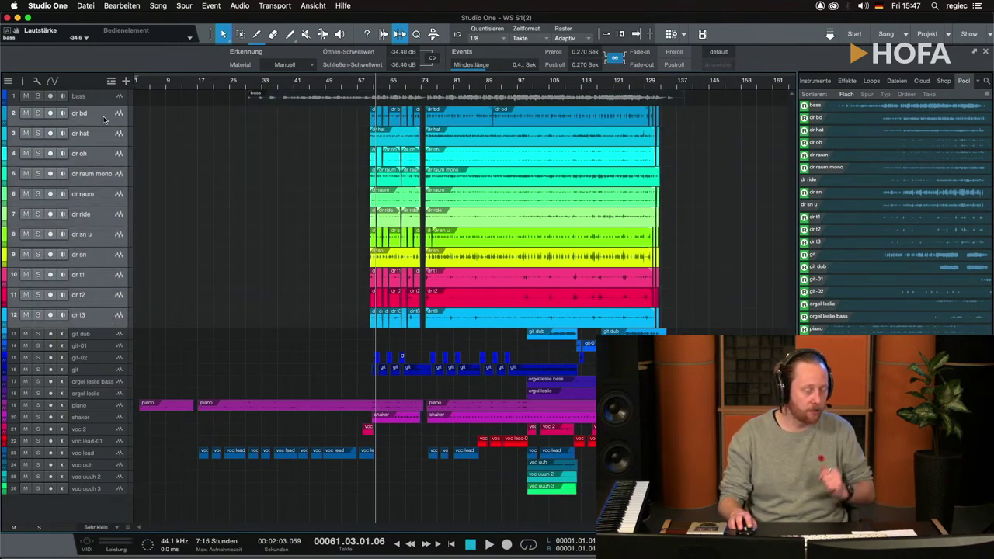
click(5, 114)
click(176, 163)
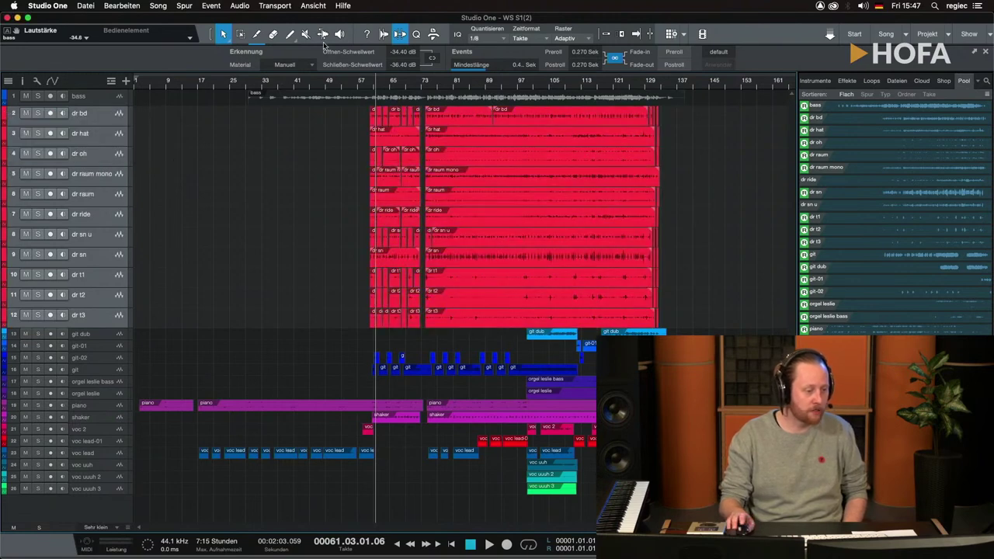
- Pack the selected drum tracks into a folder track and name it DRUMS
right_click(108, 120)
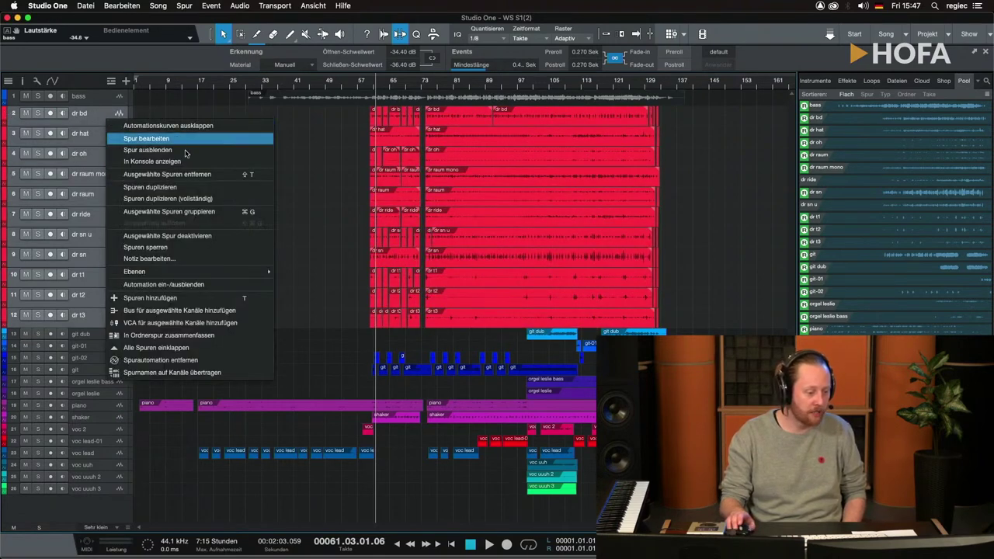
click(208, 336)
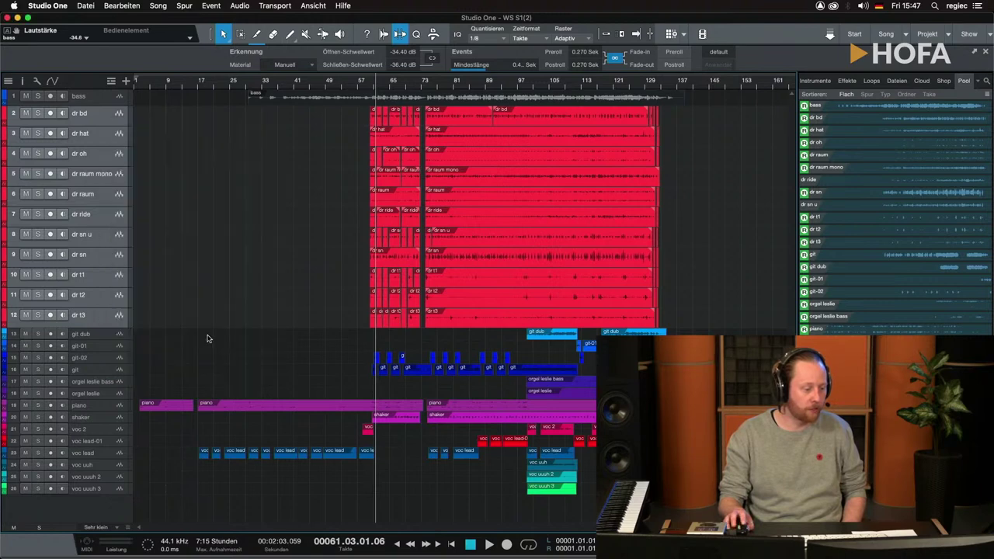
click(4, 118)
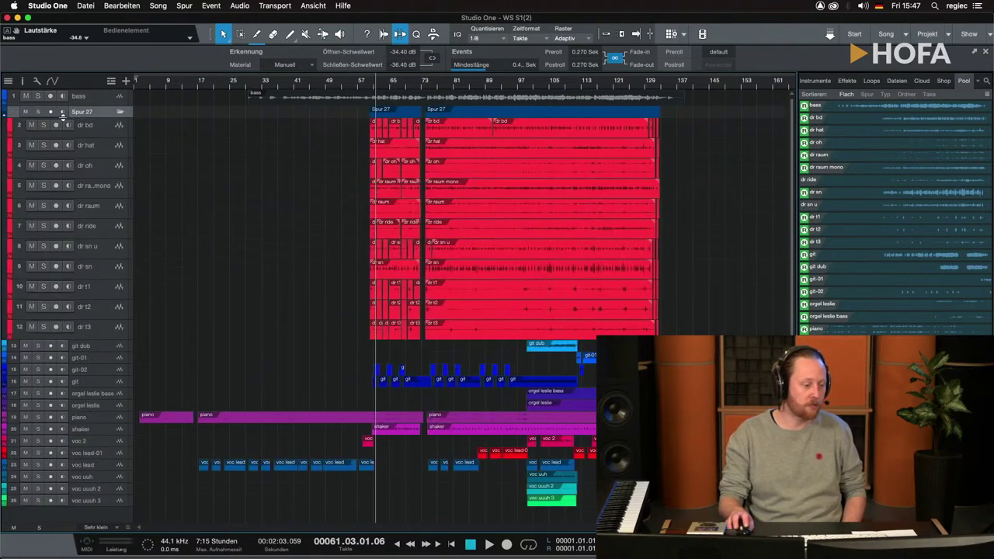
double_click(82, 111)
text(DRUMS)
key(Return)
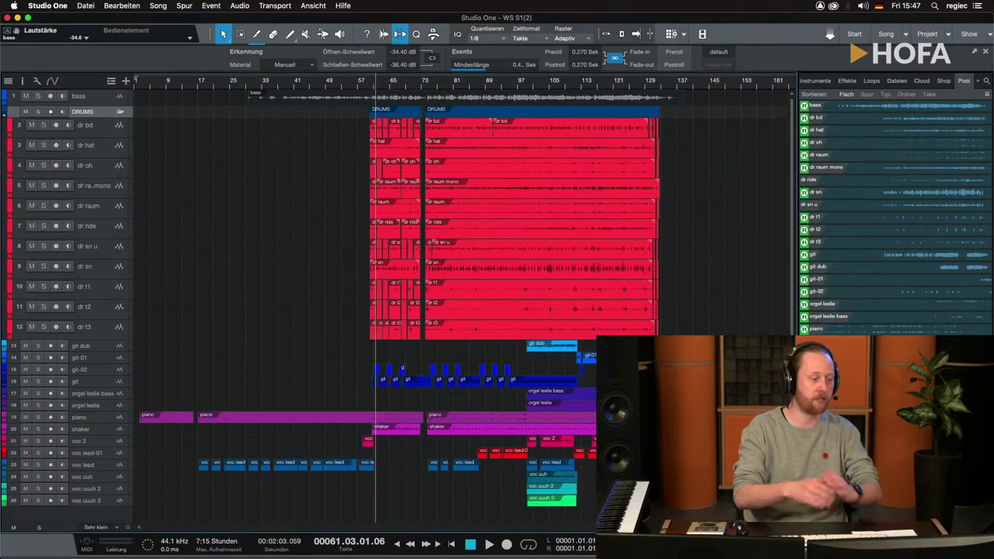
- Collapse the DRUMS folder, move it below the voc uuuh 3 track and reduce its height to a single small row
click(6, 116)
drag(114, 109, 109, 389)
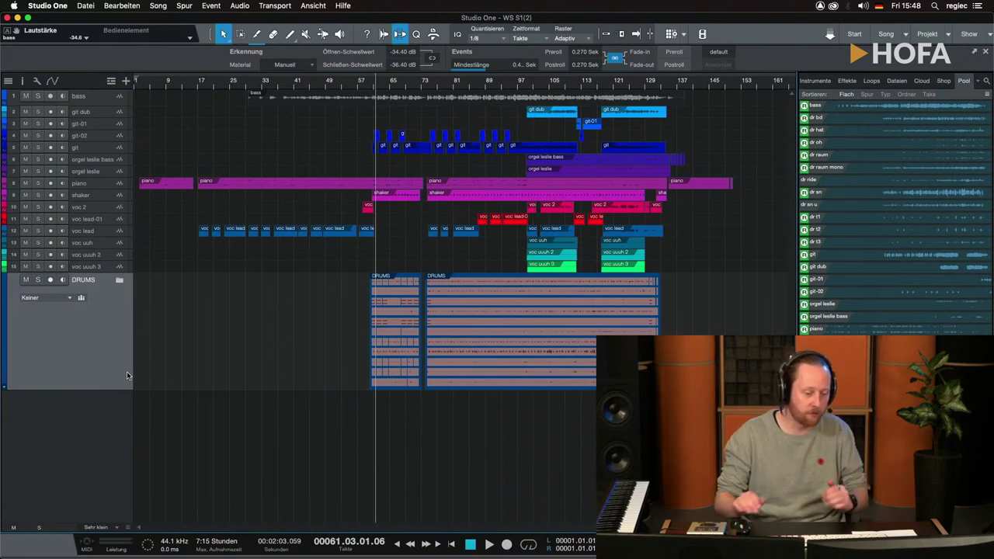
drag(356, 299, 106, 310)
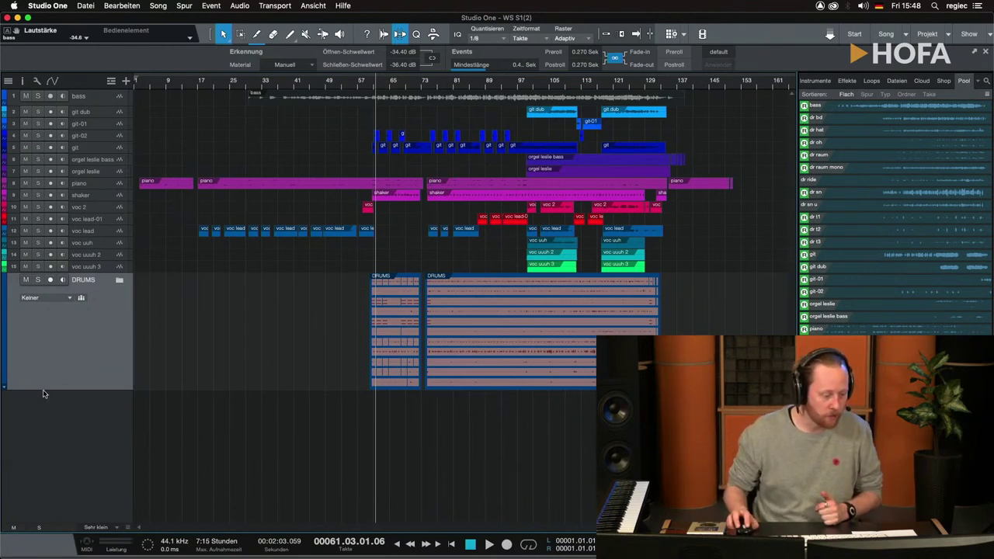
drag(43, 391, 135, 281)
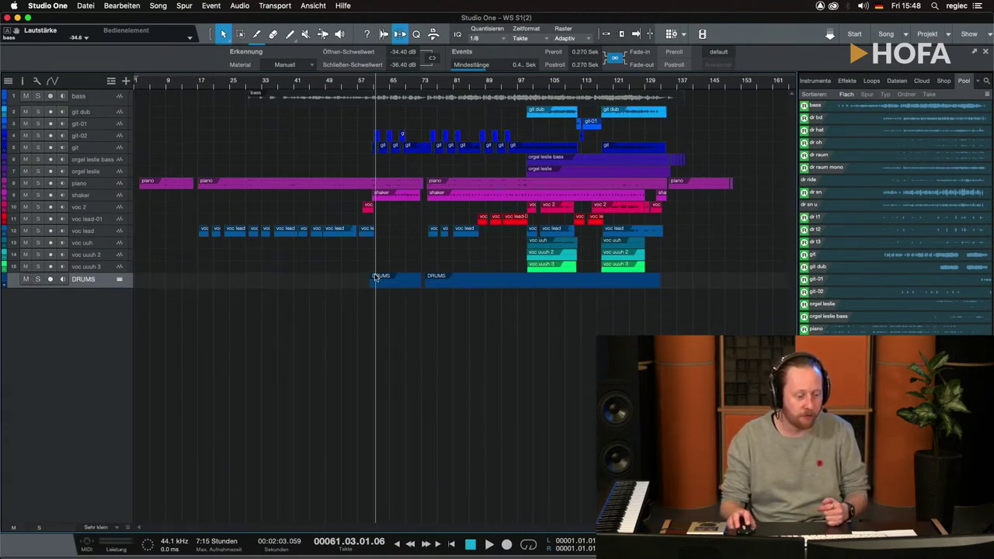
- Close the silence-stripping settings and audition the git, git dub and voc uuuh 2 events individually with the Listen tool
click(393, 83)
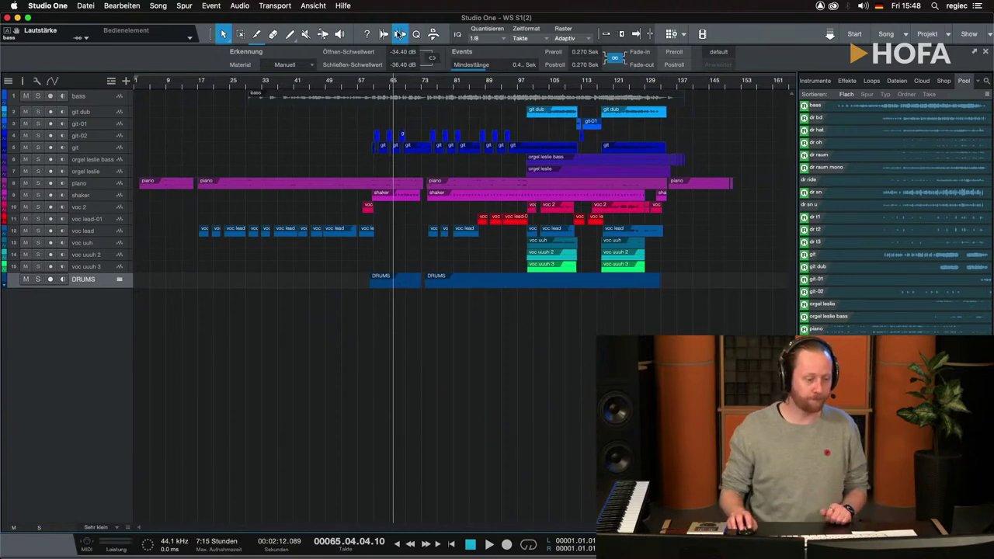
click(400, 34)
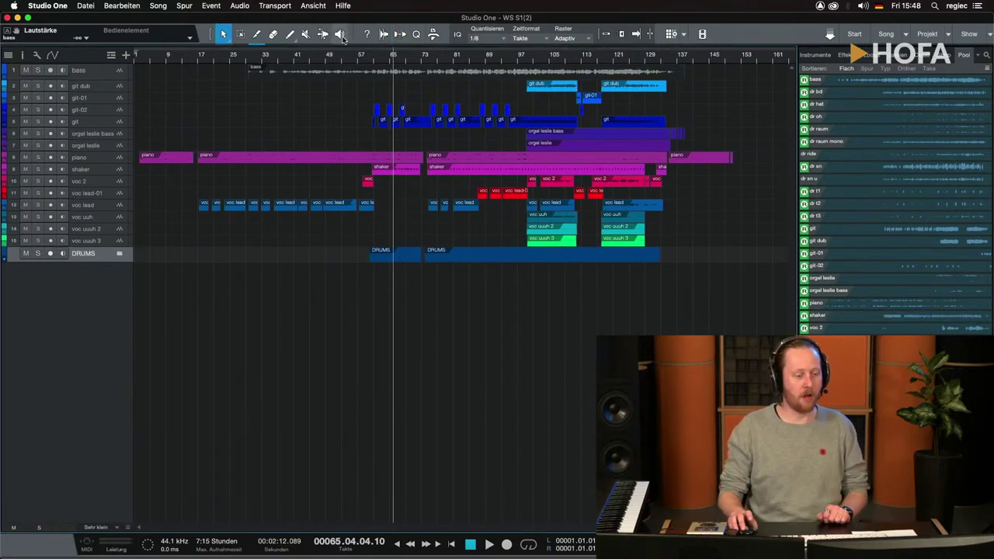
click(340, 34)
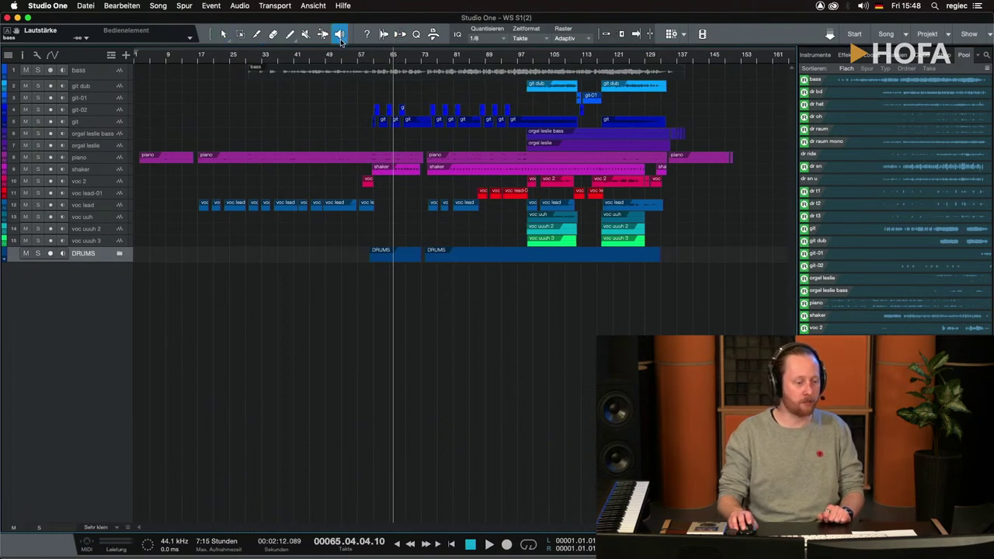
click(539, 122)
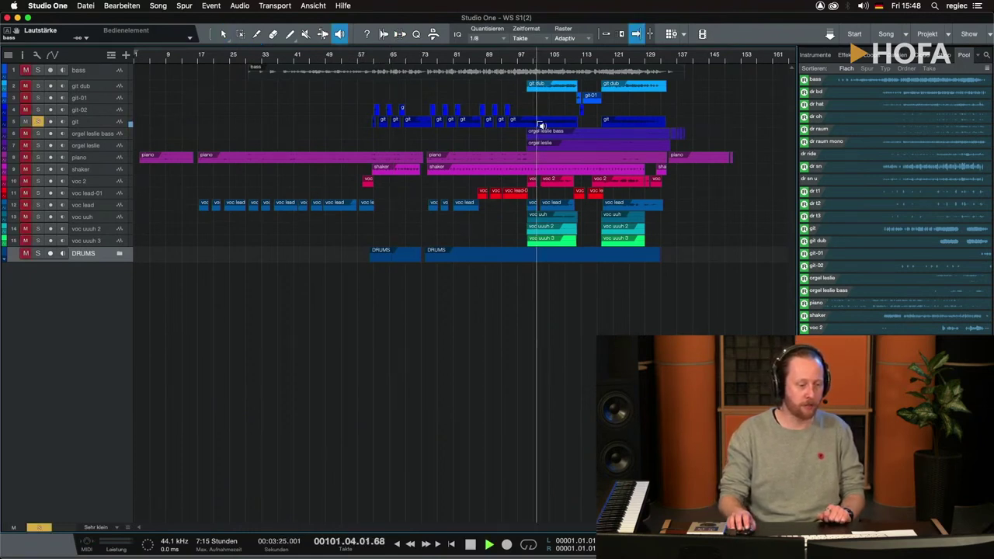
click(556, 123)
click(618, 93)
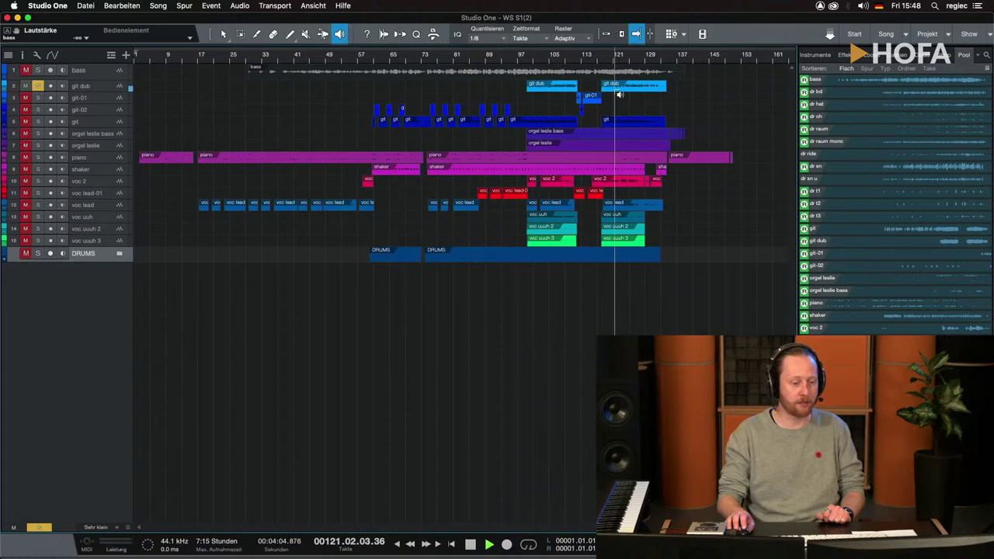
click(619, 233)
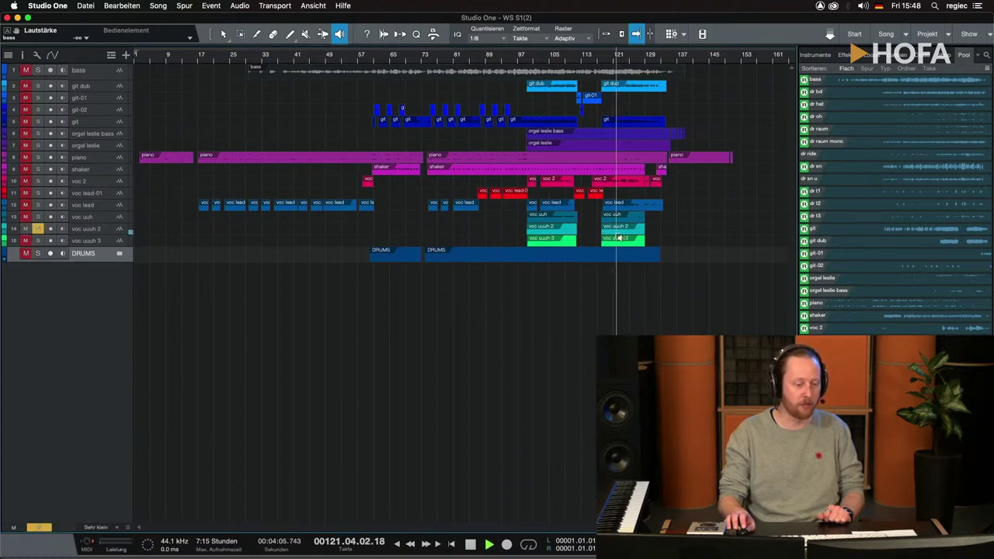
- Examine the quantize settings and the audio bend options, including the choice between Quantisieren and Slice, and close them again
click(418, 35)
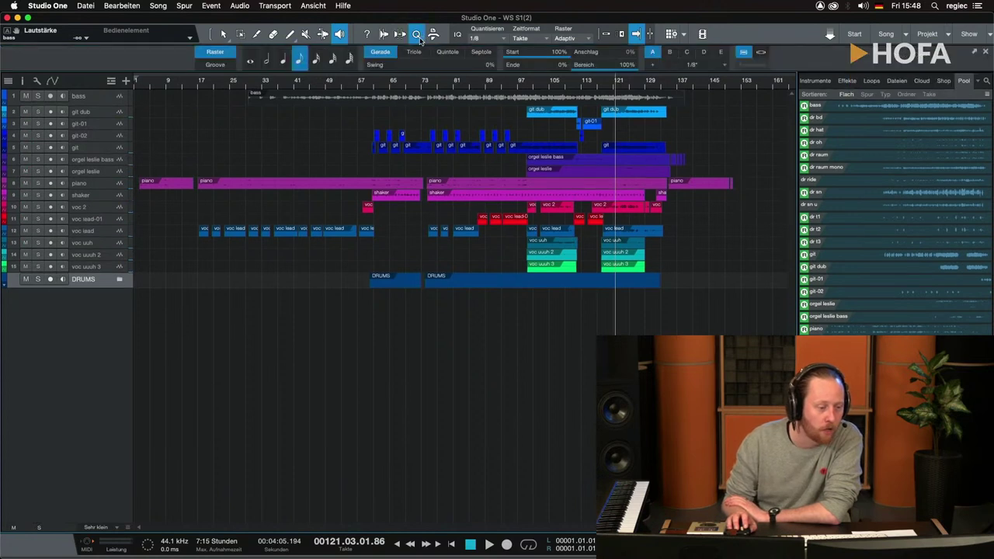
click(417, 35)
click(418, 35)
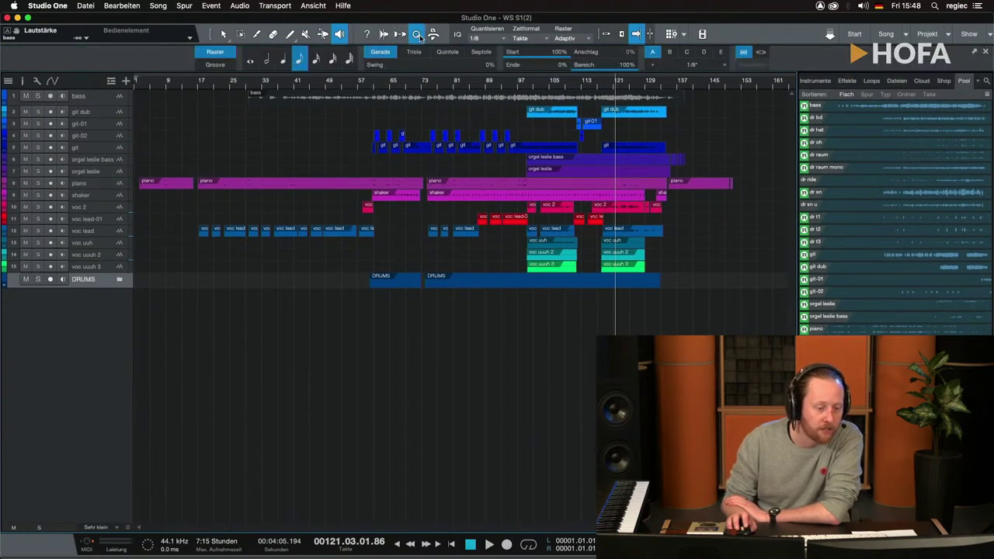
click(418, 35)
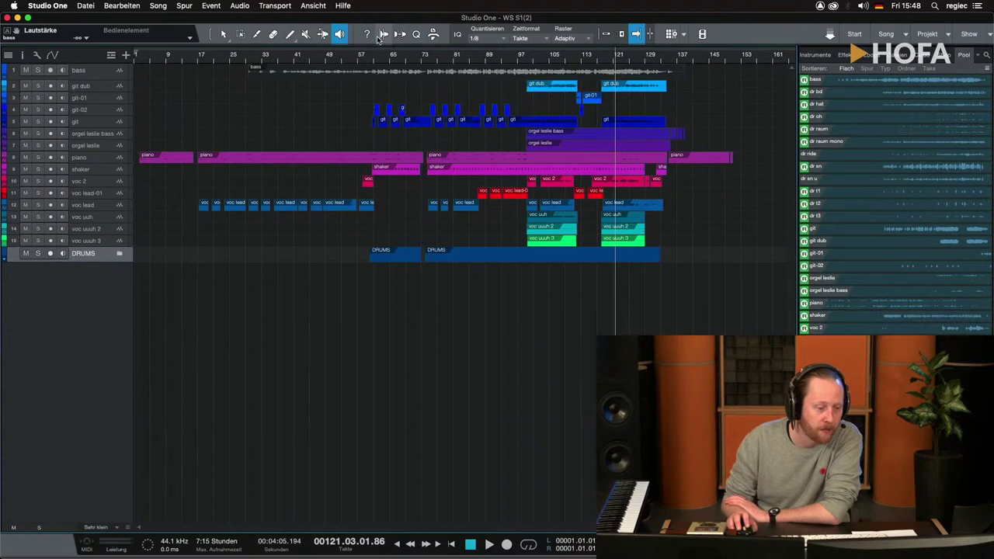
click(383, 35)
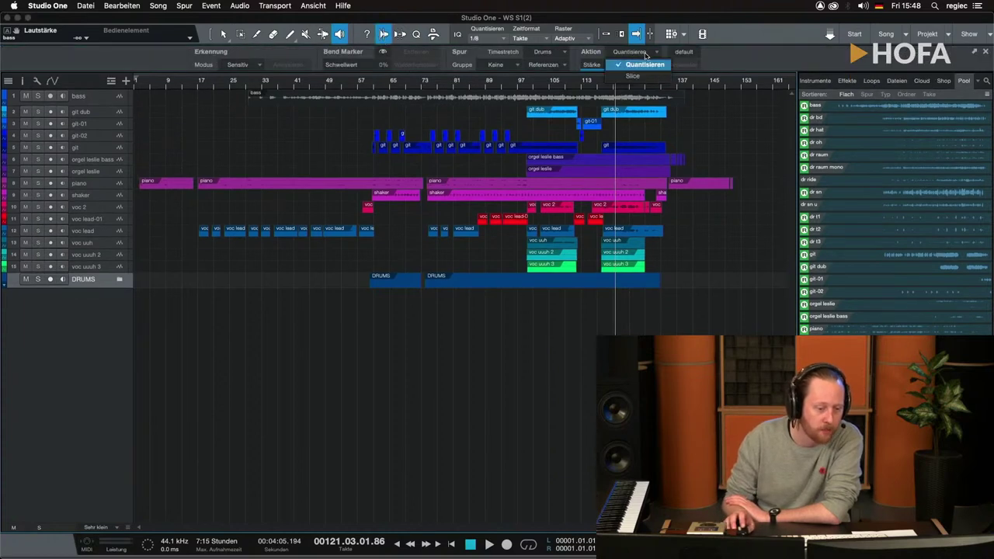
click(388, 35)
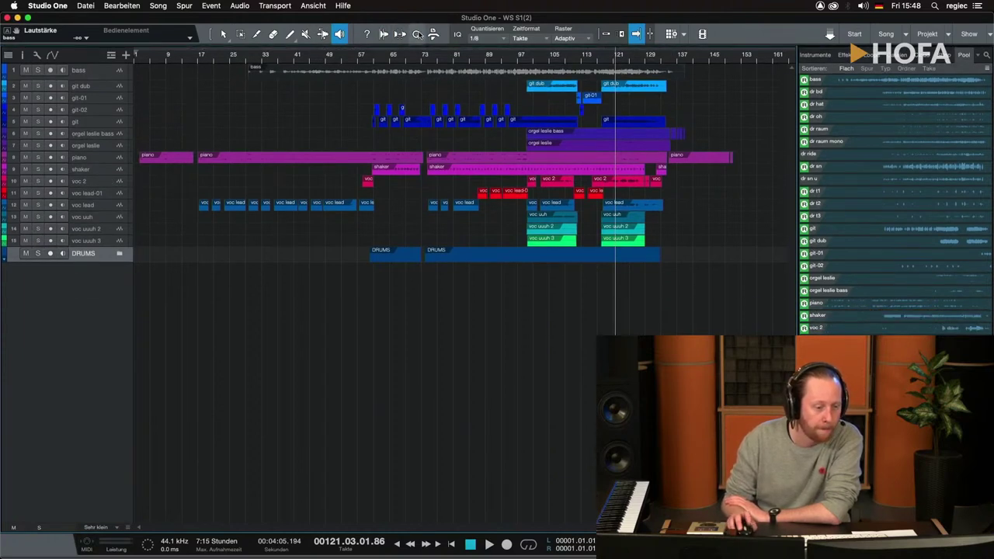
click(417, 35)
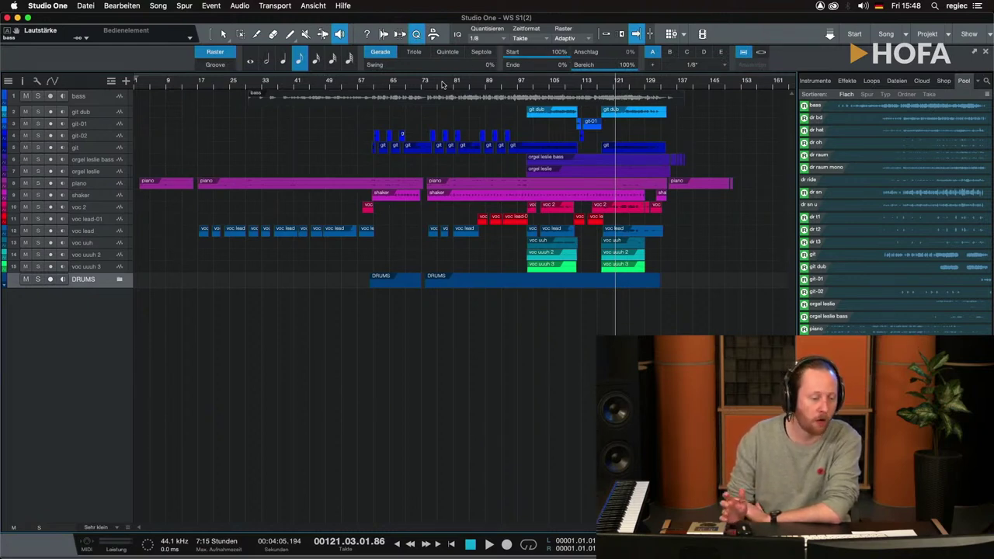
click(417, 36)
- Show the macro toolbar, look through the available macros in an enlarged Makroverwaltung window, and close both
click(432, 36)
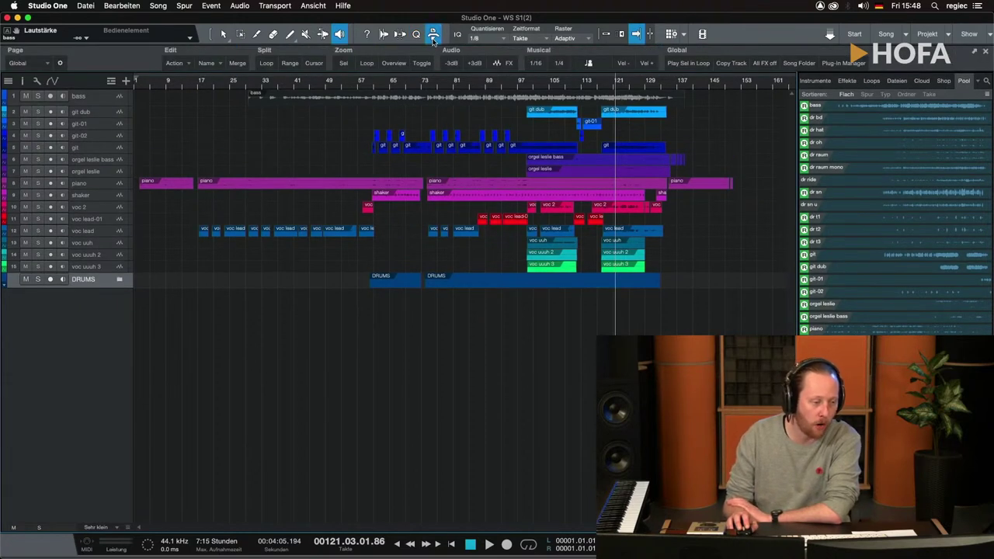
click(432, 36)
click(433, 37)
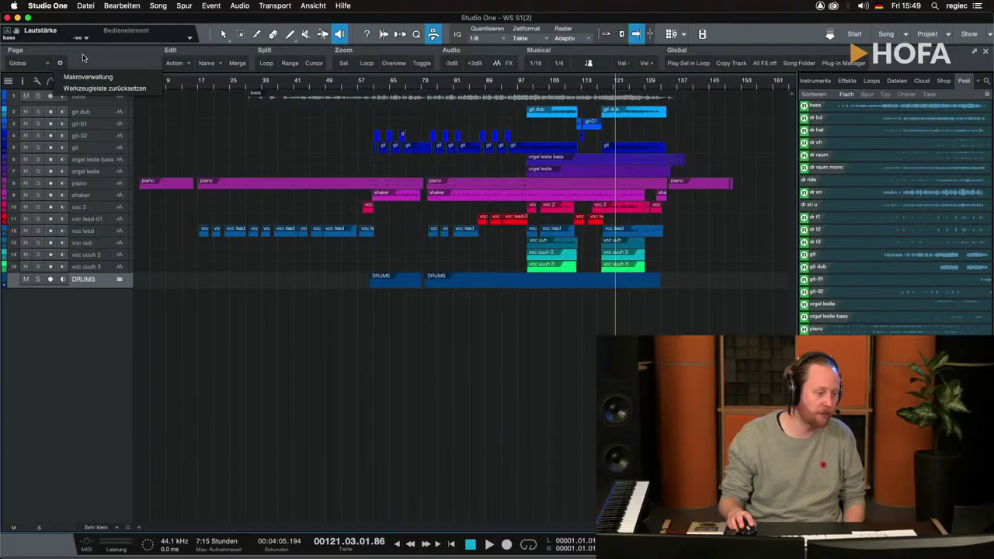
click(88, 77)
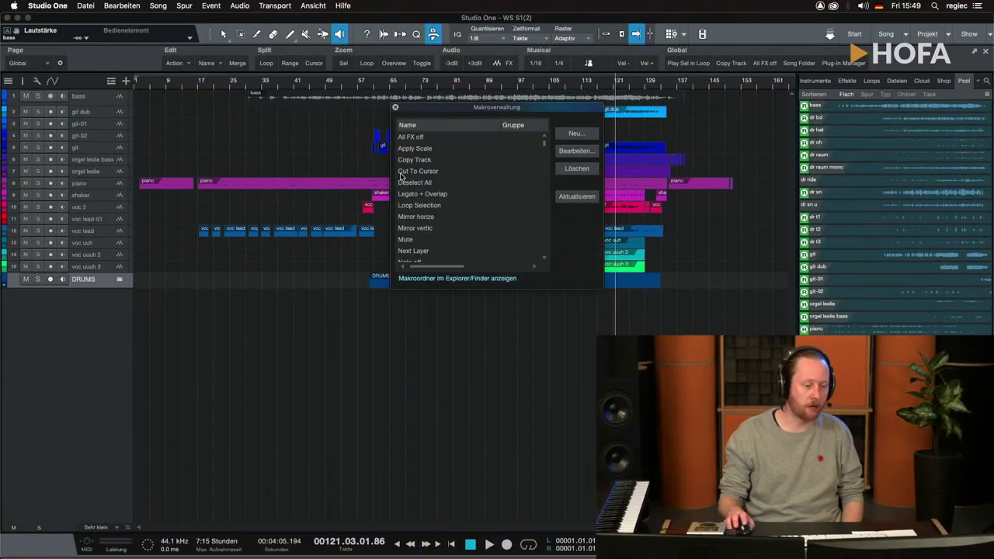
drag(590, 288, 593, 471)
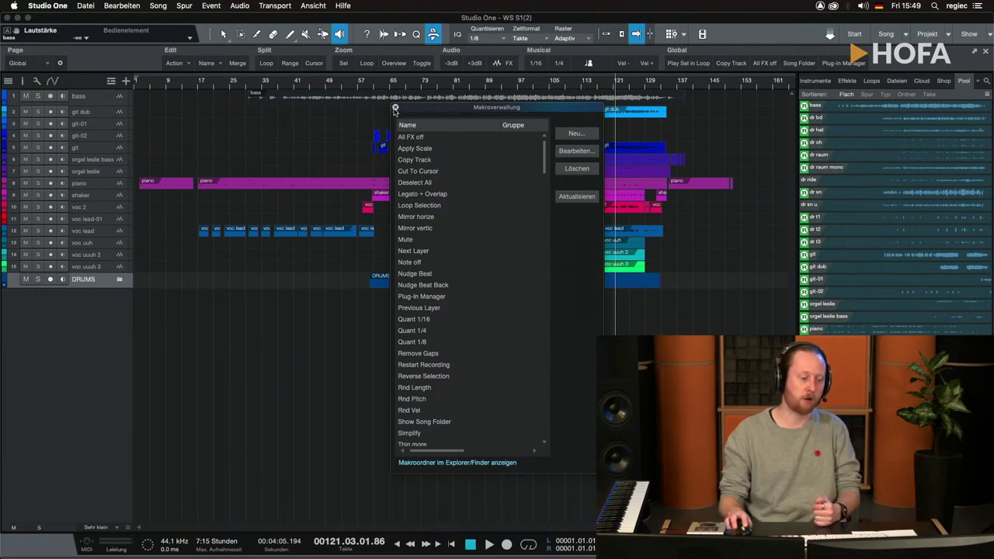
click(396, 106)
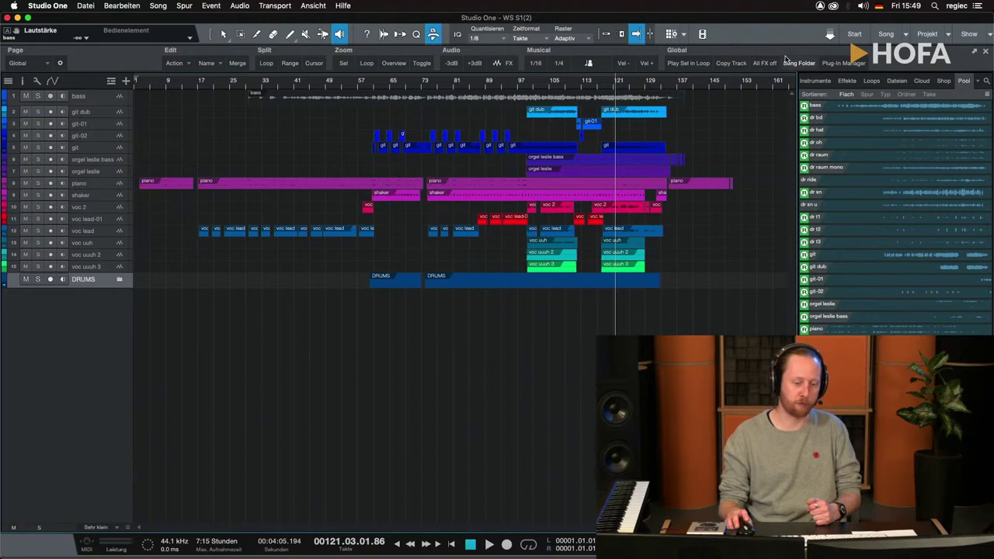
click(435, 35)
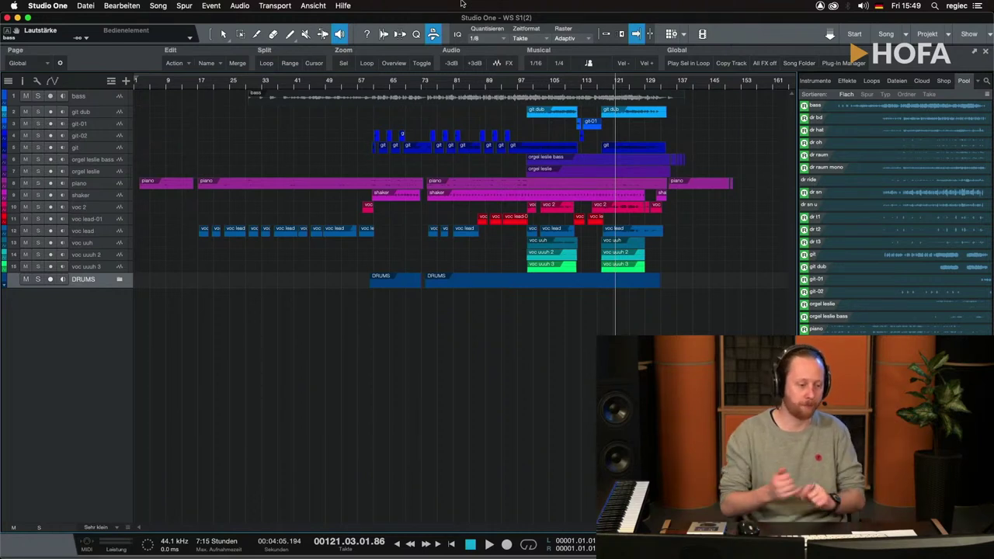
click(436, 36)
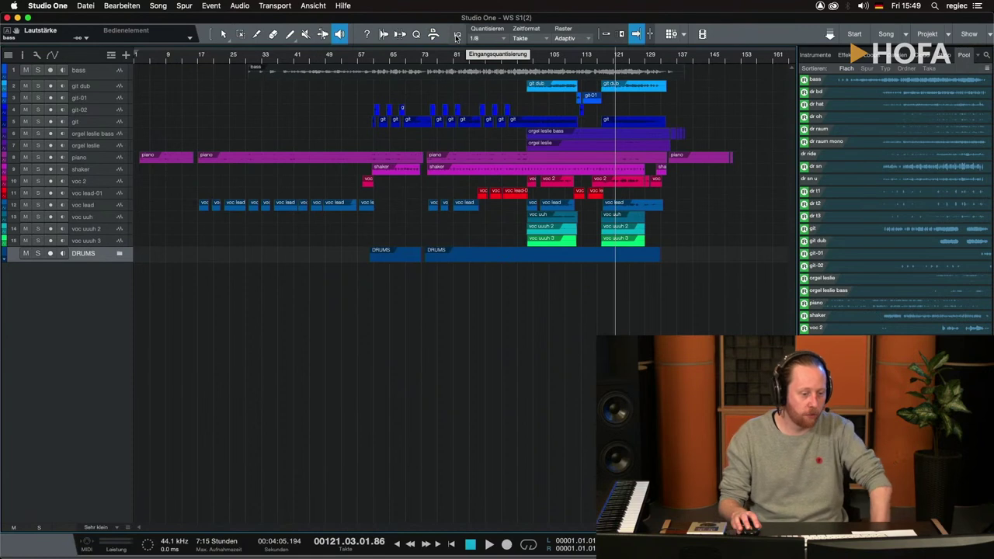
- Switch input quantization on and back off
click(457, 37)
click(458, 39)
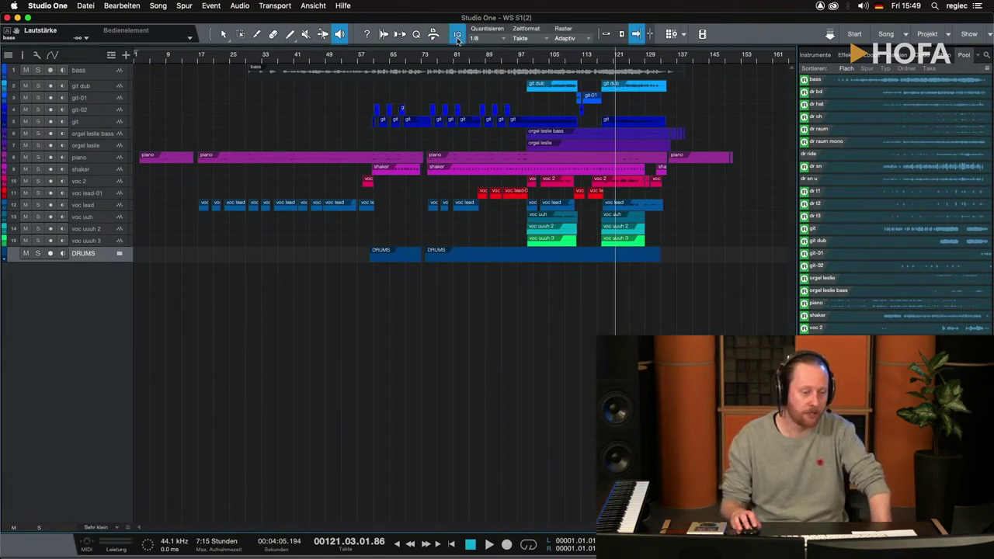
click(458, 38)
click(458, 39)
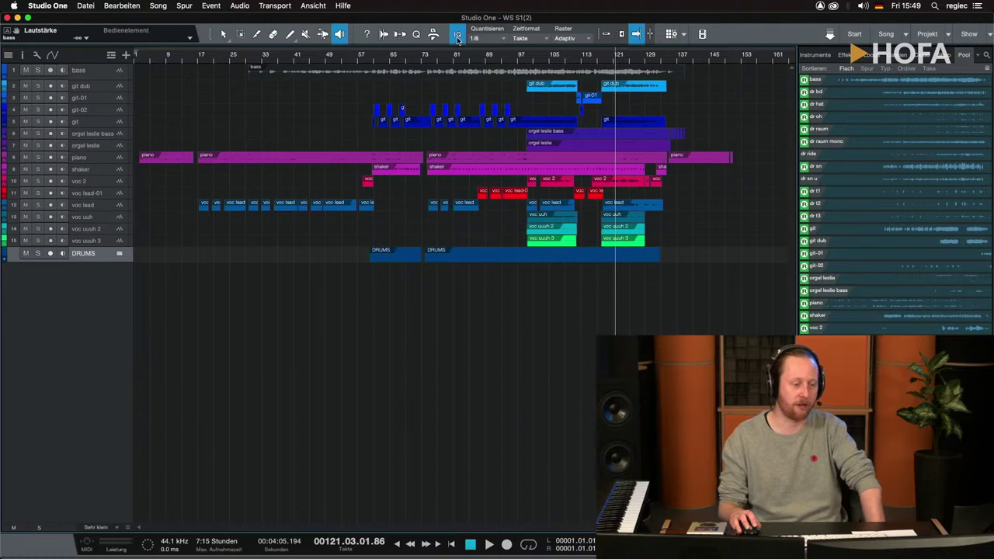
click(459, 39)
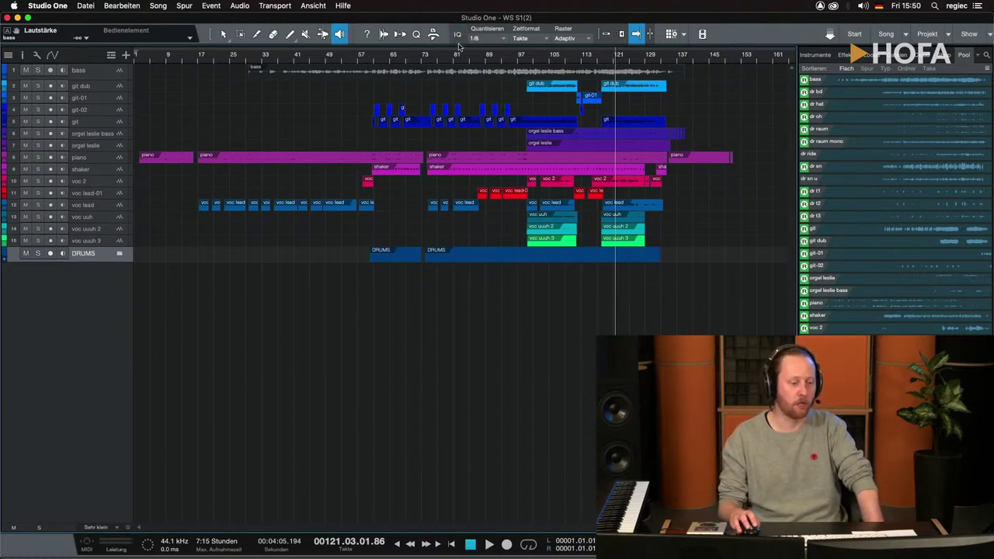
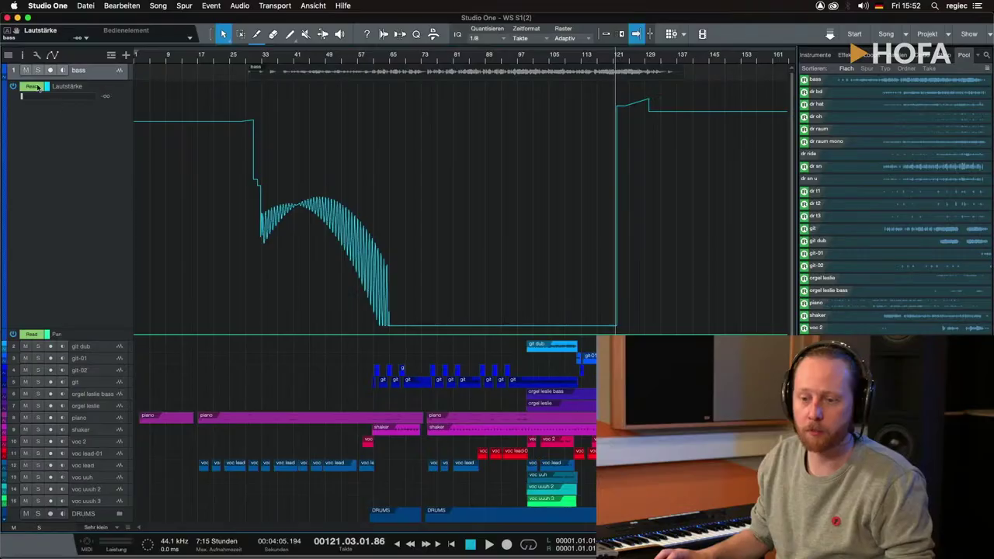
- Reduce the height of the bass track's volume and pan automation lanes and collapse them
drag(118, 330, 94, 101)
click(5, 78)
click(6, 80)
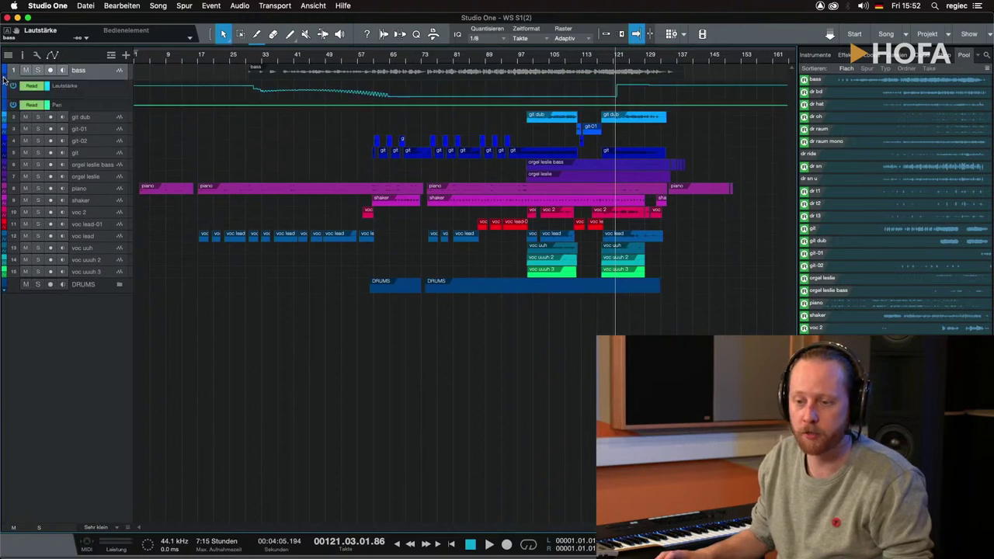
click(5, 80)
click(6, 91)
click(6, 91)
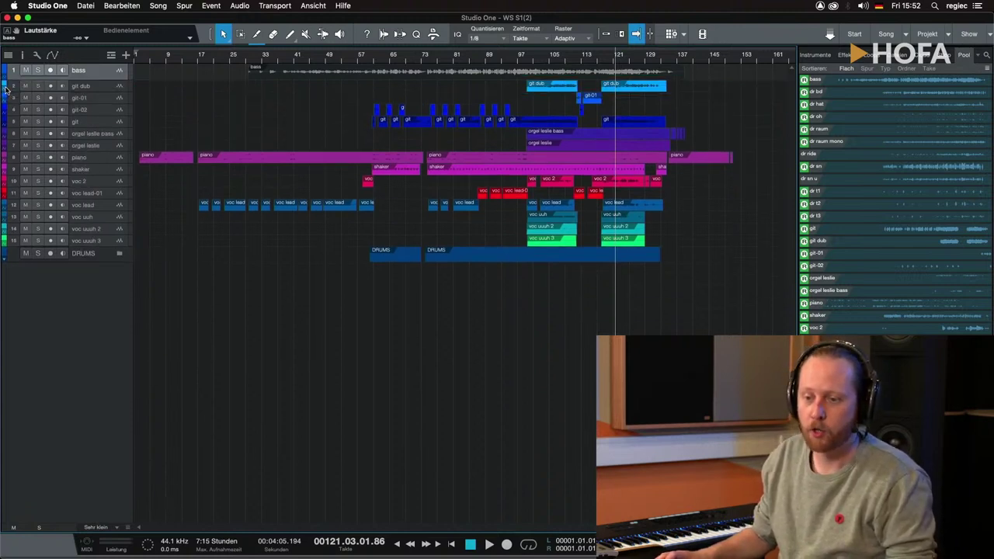
click(7, 90)
click(6, 90)
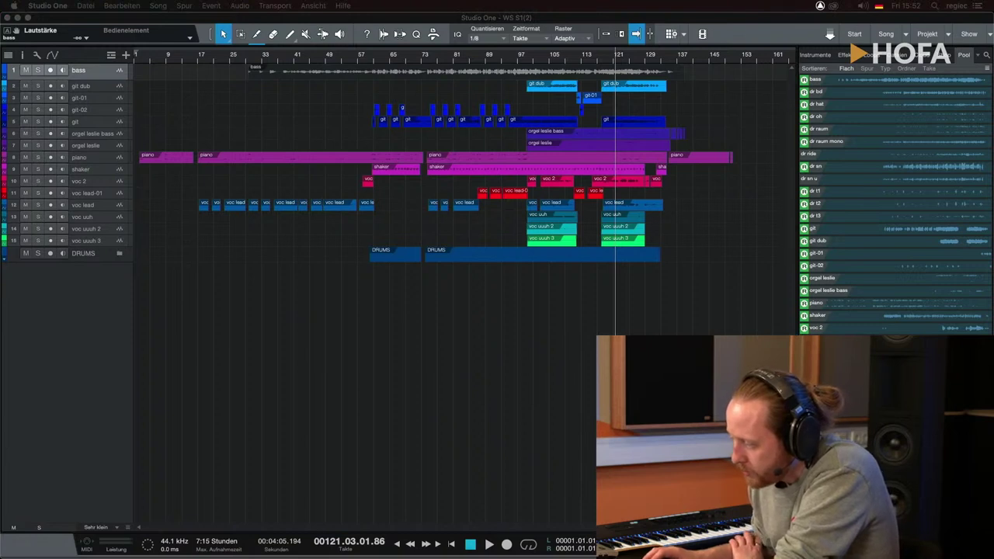
- Undo the renaming of the DRUMS folder and its move below the vocal tracks
click(501, 432)
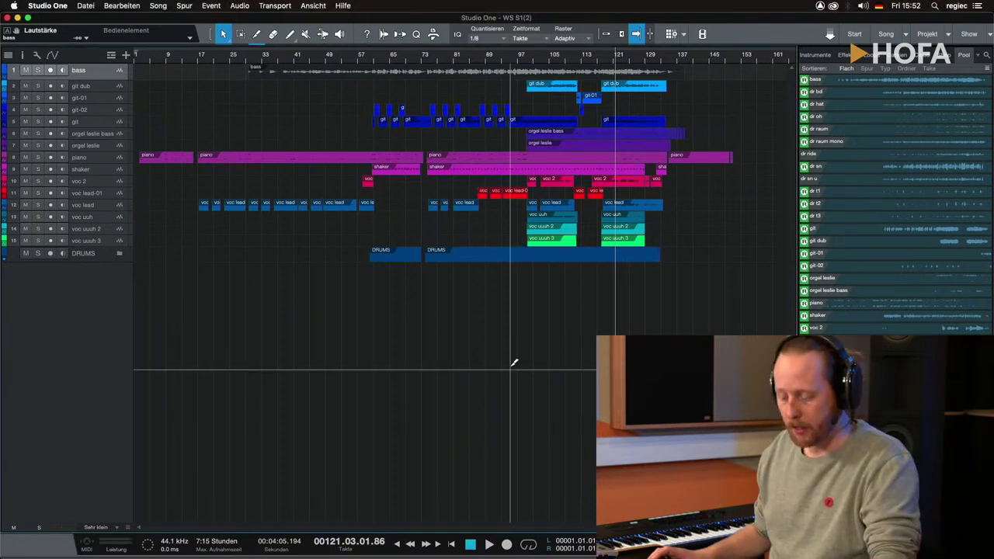
key(super+z)
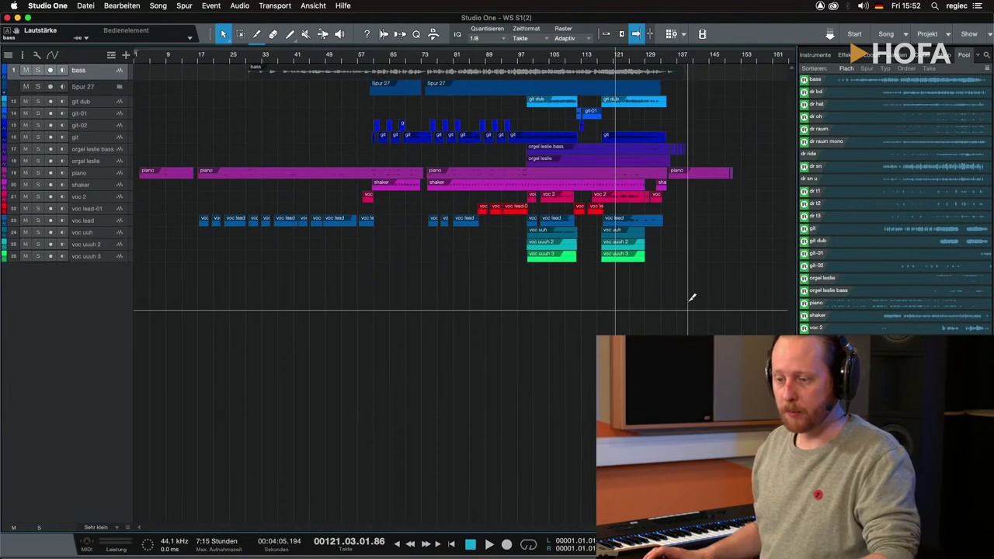
- Undo the drum folder and silence stripping to restore the full-length events, and set all tracks to the Übersicht height
key(super+z)
key(super+z)
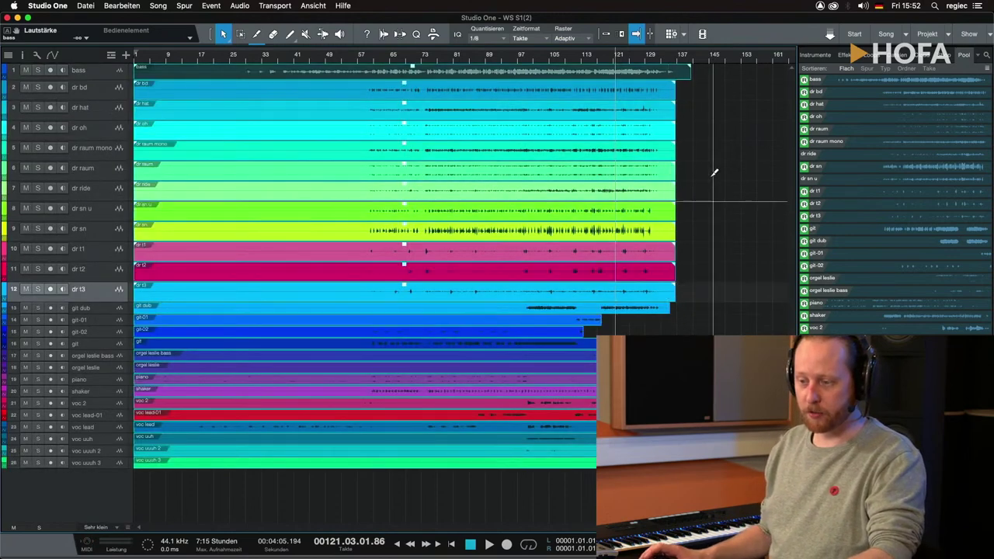
click(222, 35)
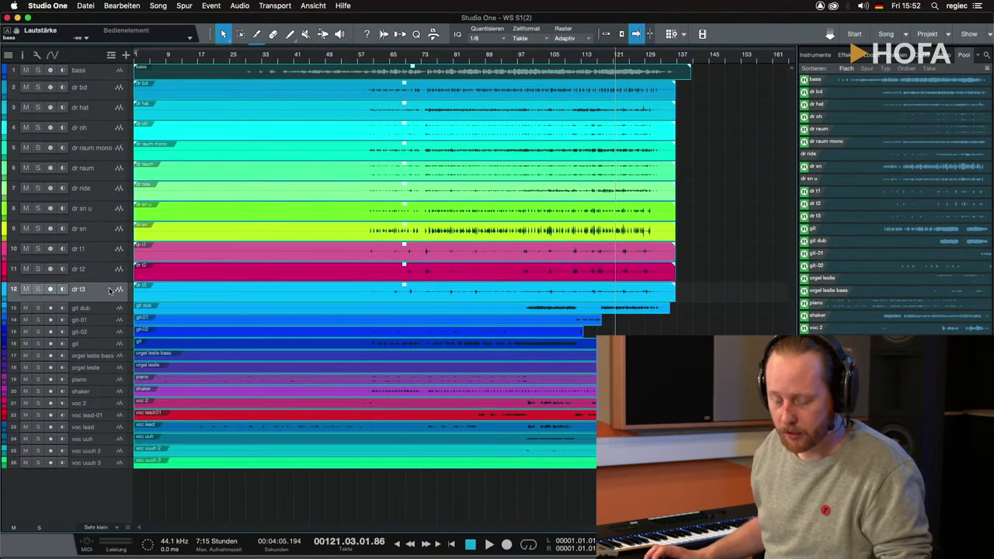
key(shift+alt+f)
click(389, 317)
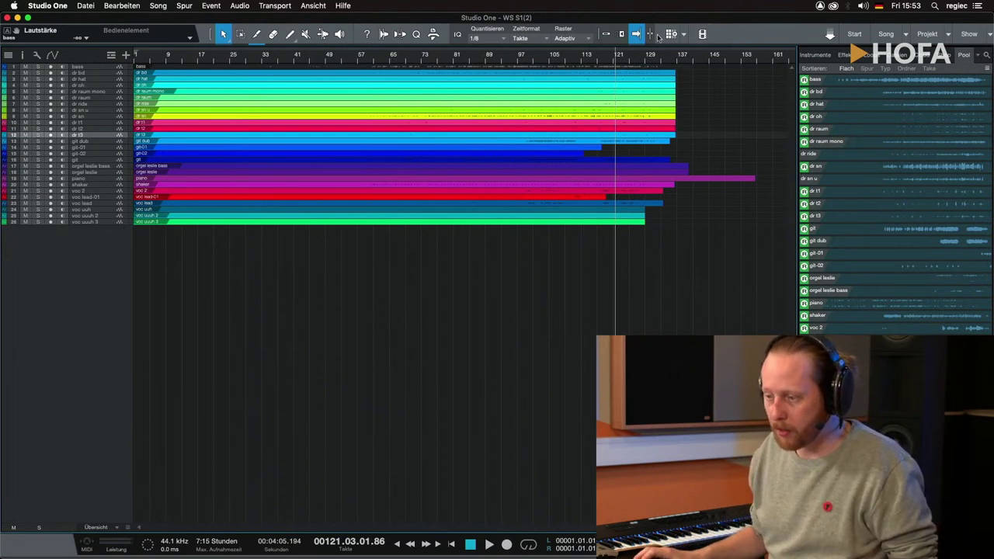
- Switch on snapping to the grid and place the playback position at bar 146
click(573, 59)
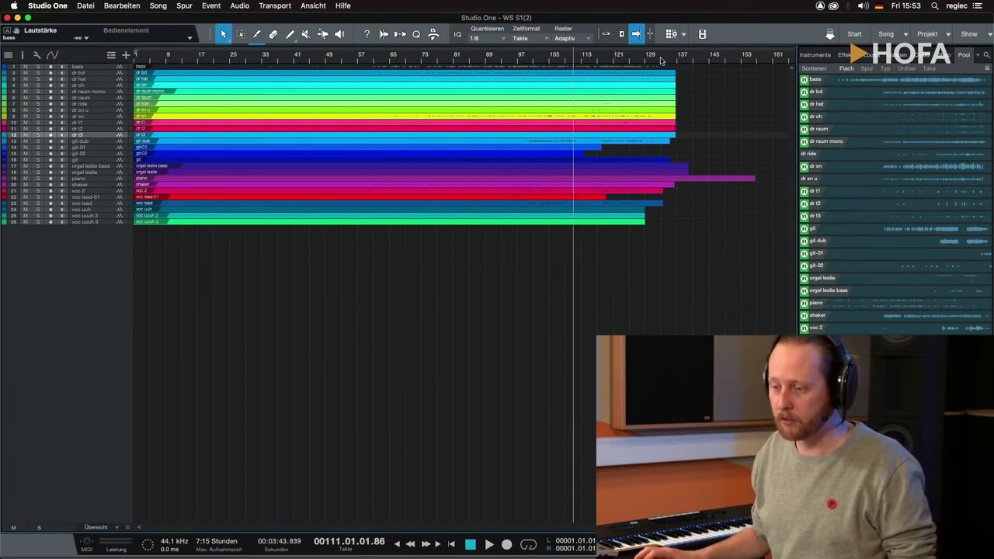
click(605, 35)
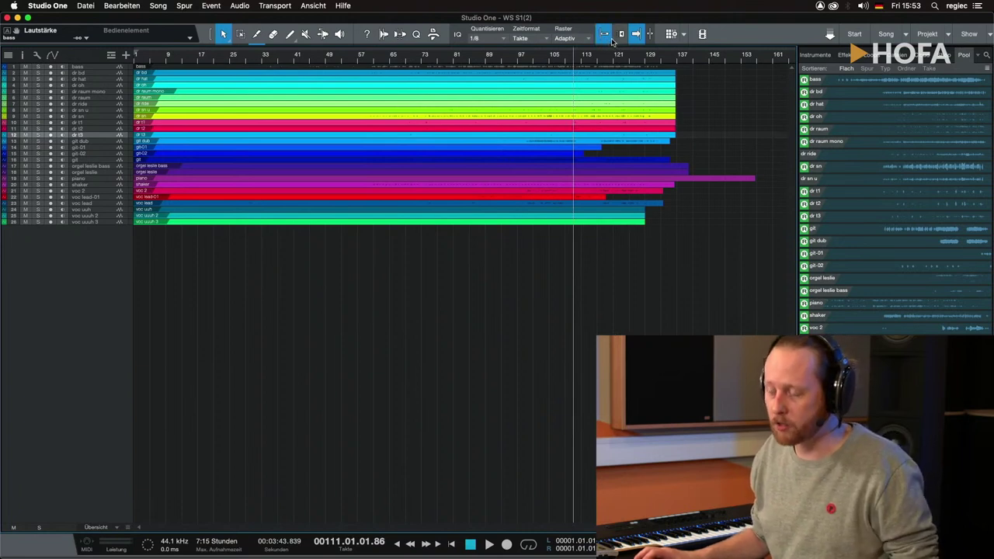
click(716, 61)
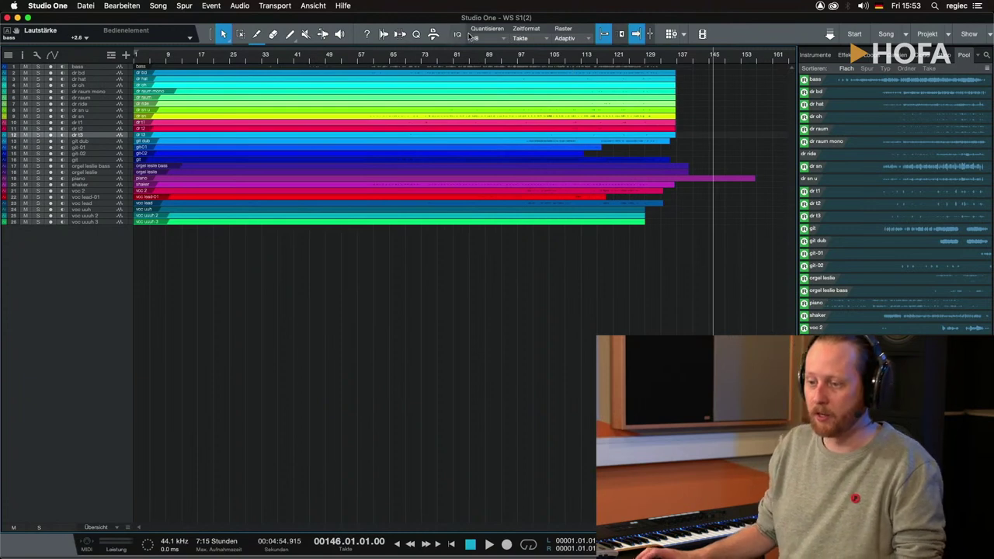
- Enable Ripple Edit, enlarge the dr bd track, and cut a short section out of its event from about bar 65 to 68
click(621, 35)
click(77, 72)
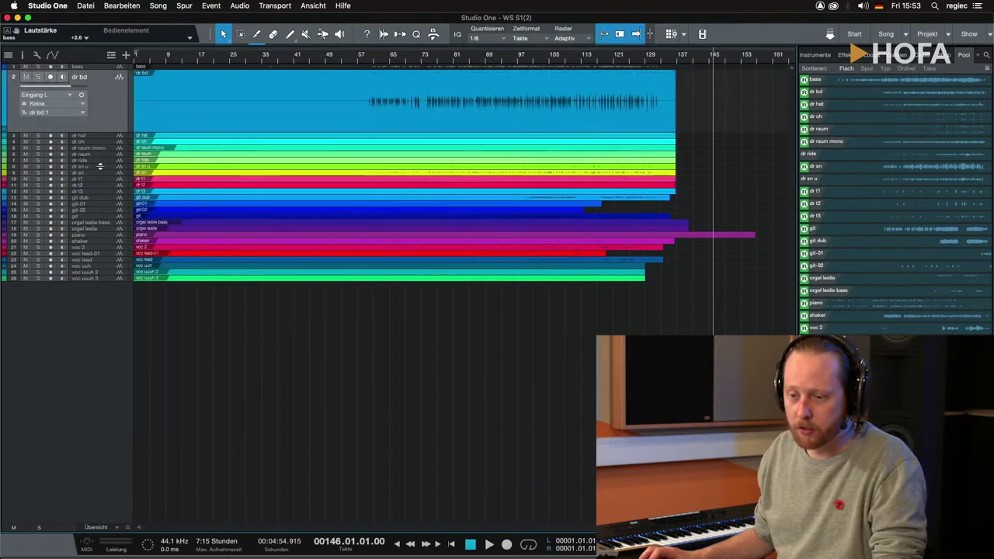
key(alt+z)
key(3)
click(397, 136)
key(1)
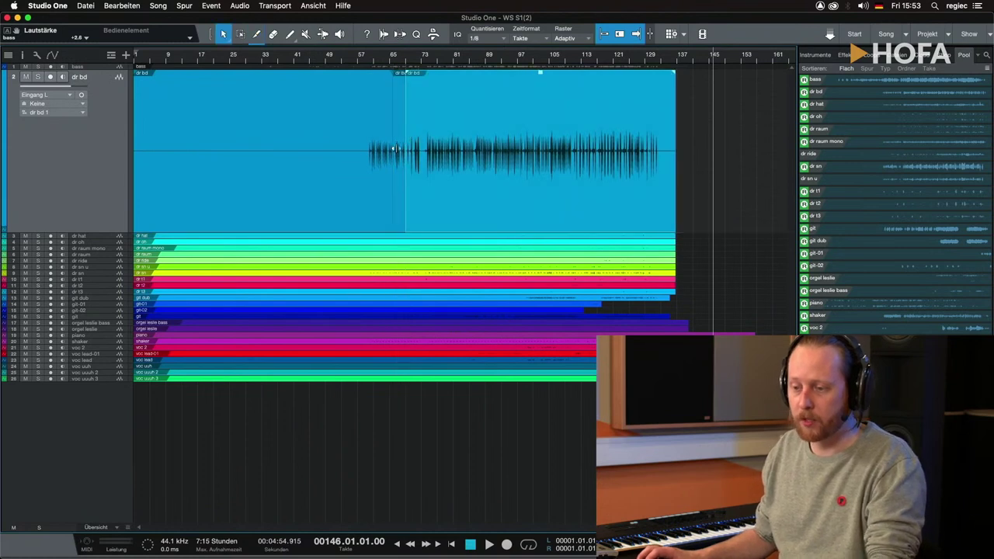
key(Delete)
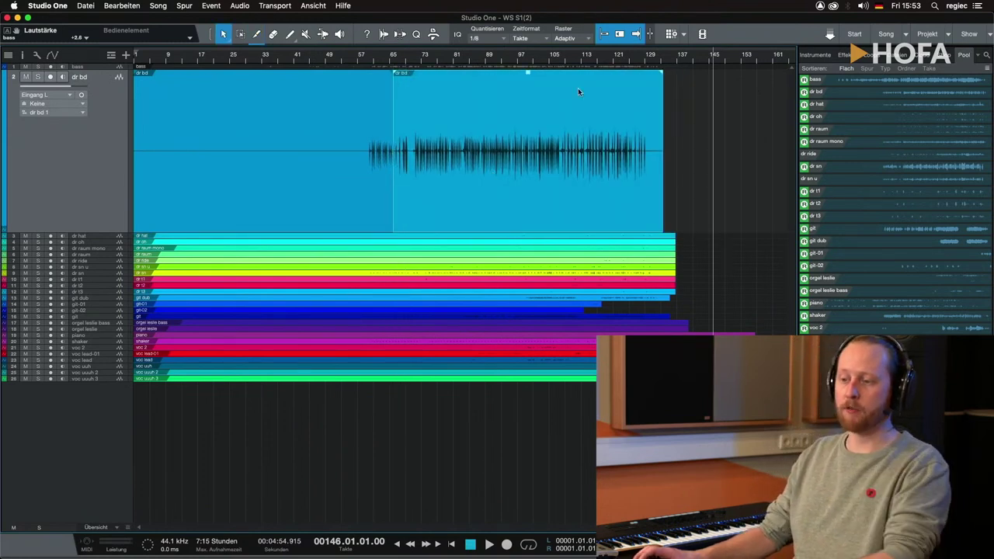
- Split the dr bd event at about bars 84 and 93 and delete the section between the cuts
key(3)
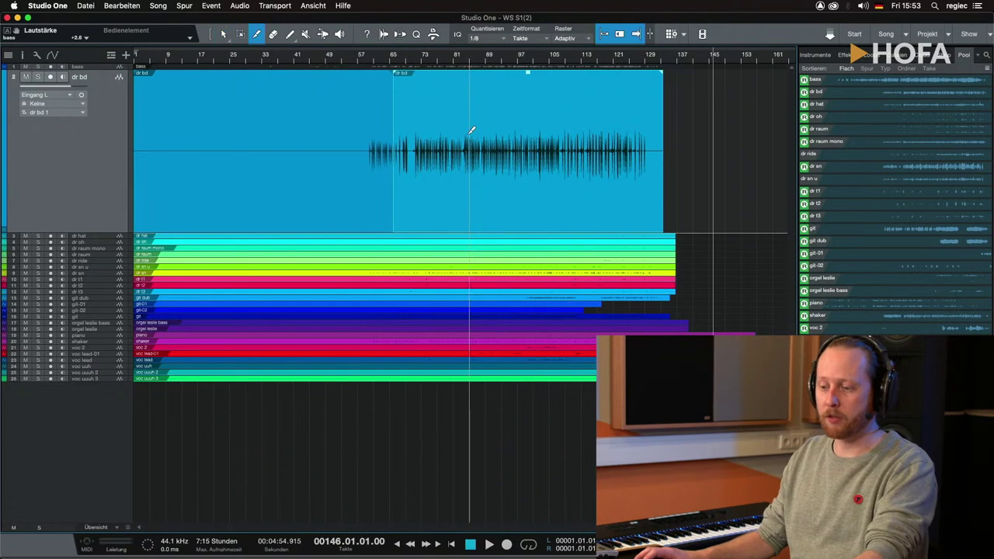
click(469, 129)
click(505, 128)
key(1)
click(491, 131)
key(Delete)
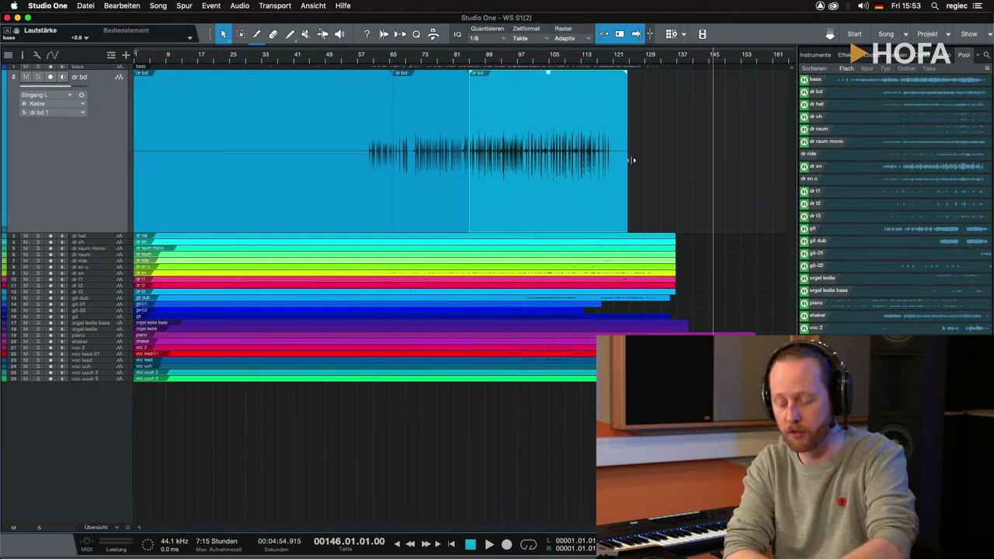
- Undo the cuts and deletions in the dr bd event and reduce the height of the dr bd track
key(super+z)
key(super+z)
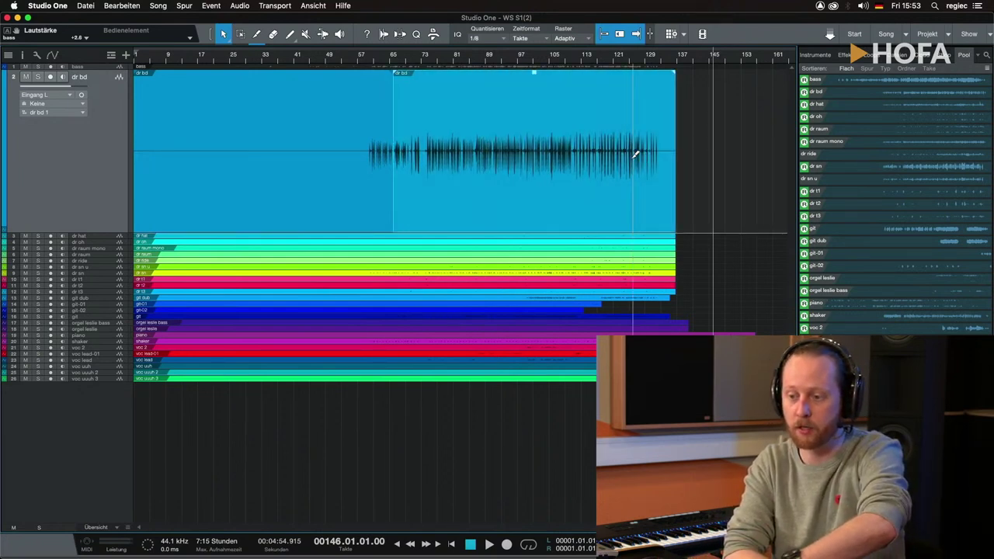
click(632, 158)
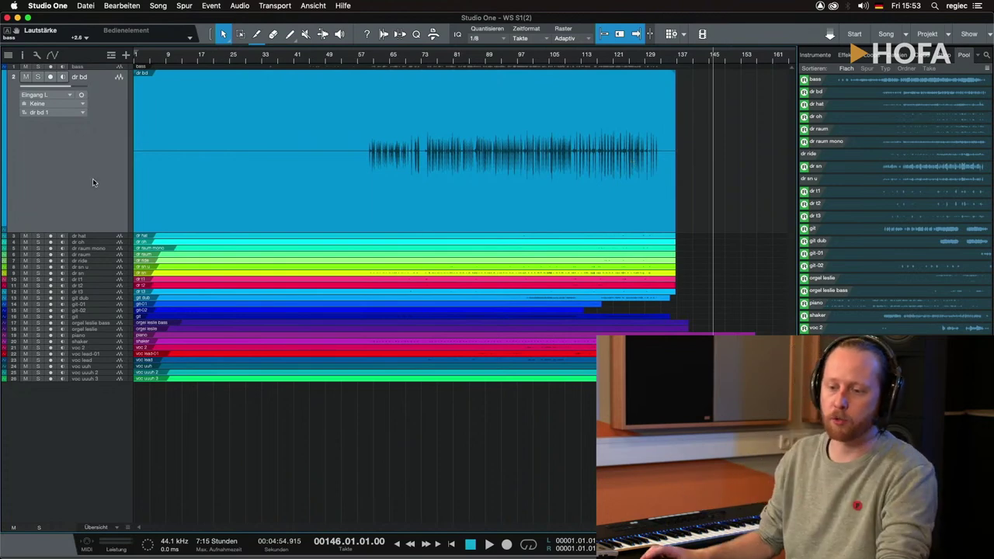
drag(116, 232, 122, 87)
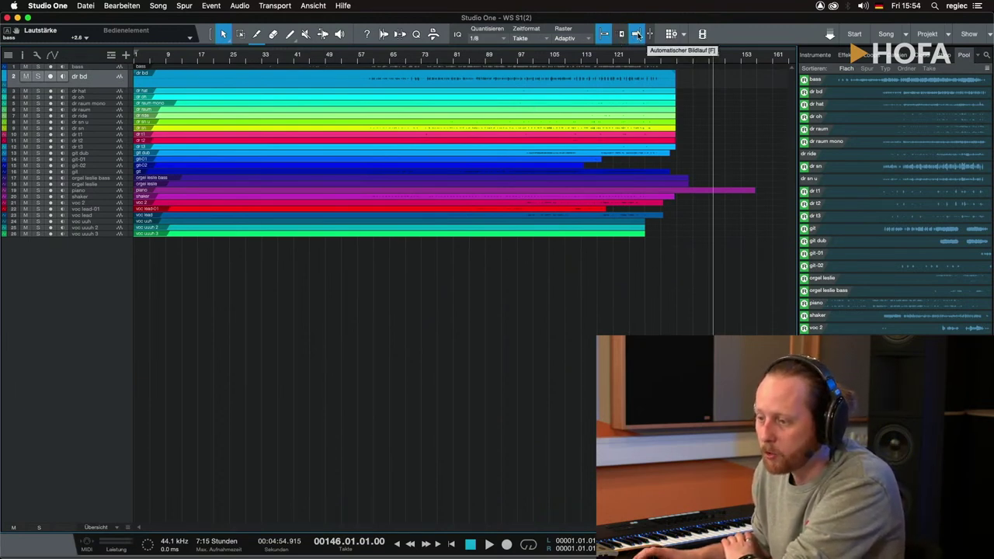
- Play a short passage around bar 143 and stop it to examine how automatic scrolling follows the playback cursor
click(636, 35)
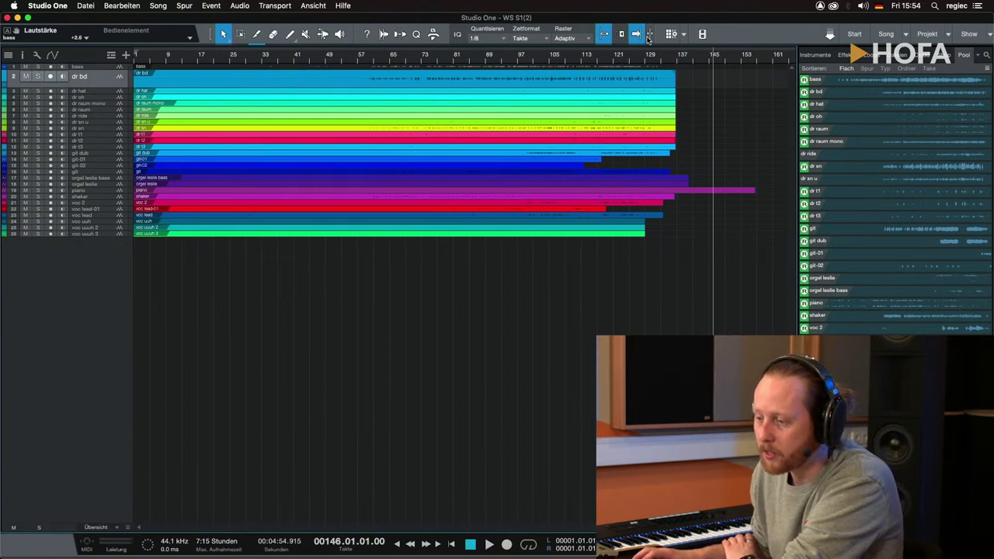
key(e)
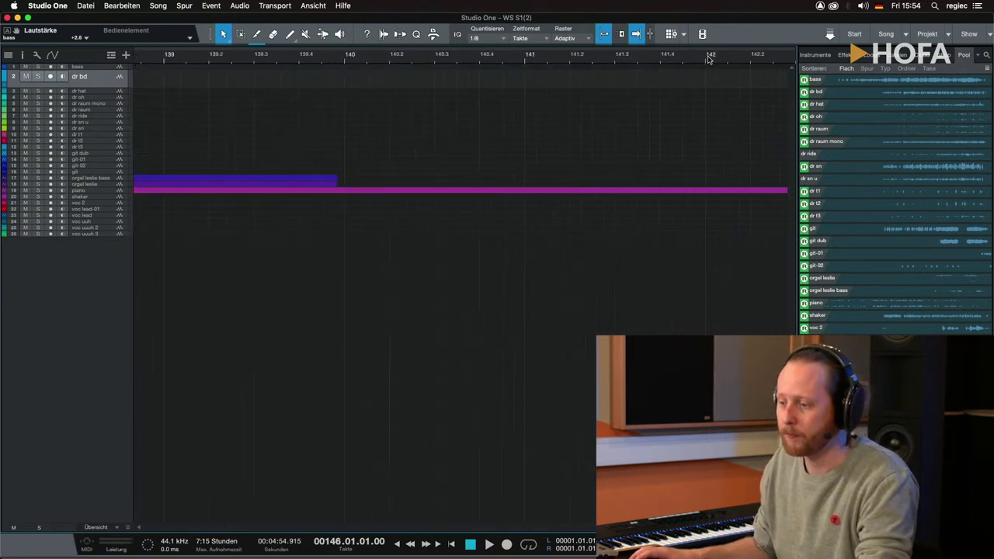
key(space)
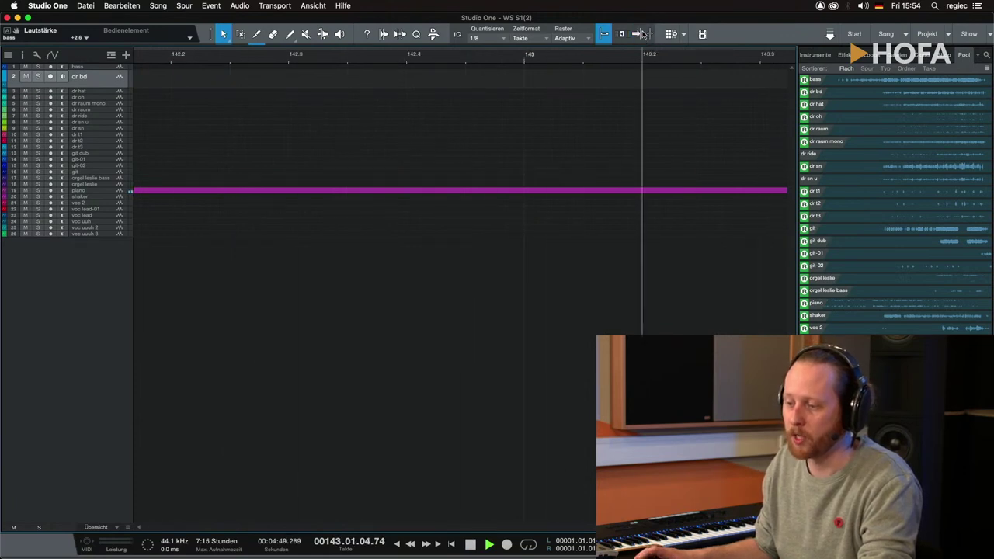
key(space)
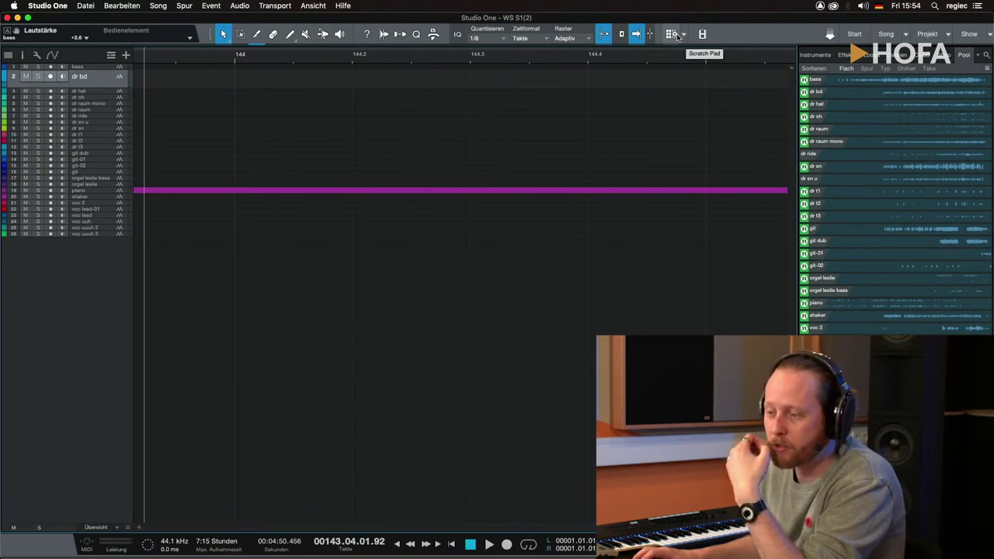
- Show the Scratch Pad, widen the main arrangement area, and copy the dr bd event to bar 1 of the Scratch Pad on the dr hat track
click(672, 35)
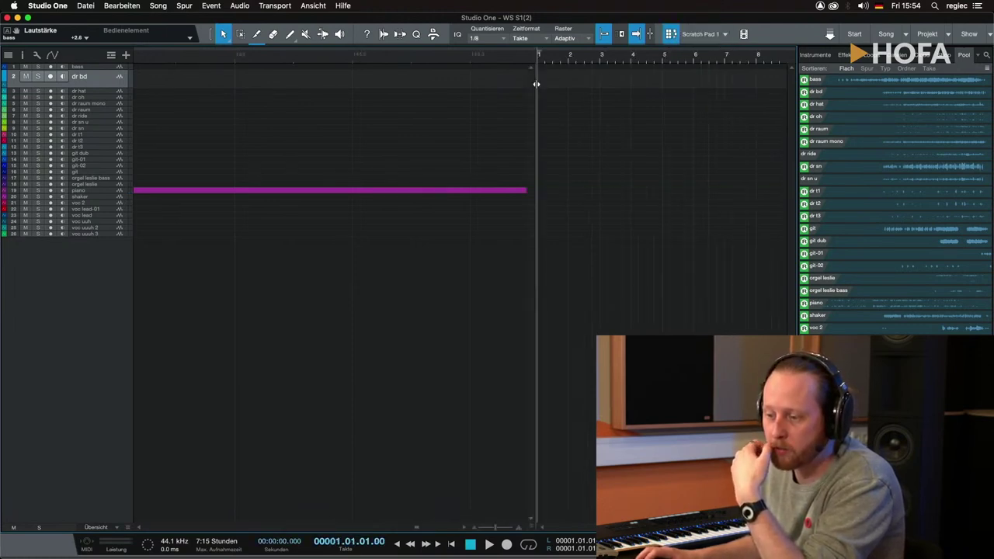
mouse_move(536, 84)
mouse_down()
mouse_move(178, 84)
mouse_move(548, 77)
mouse_up()
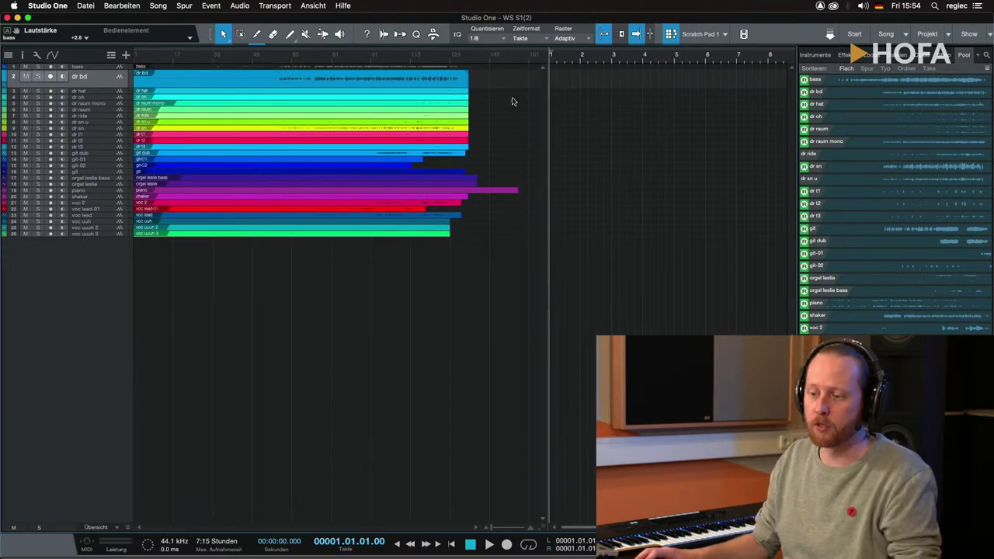
drag(545, 108, 636, 161)
click(305, 80)
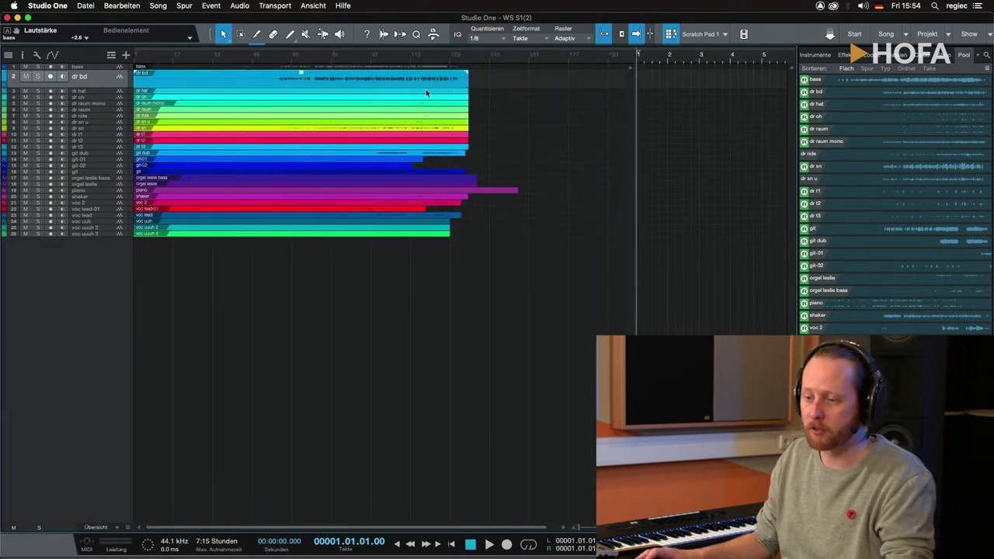
drag(425, 92, 662, 95)
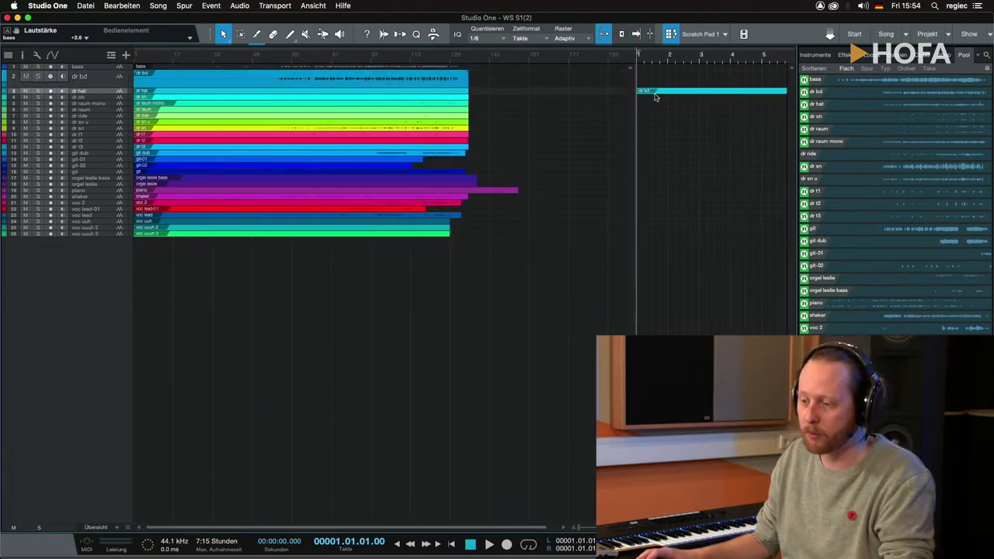
- Move the playback position within Scratch Pad 1, deselect the copied event, and hide and reshow the Scratch Pad
click(676, 63)
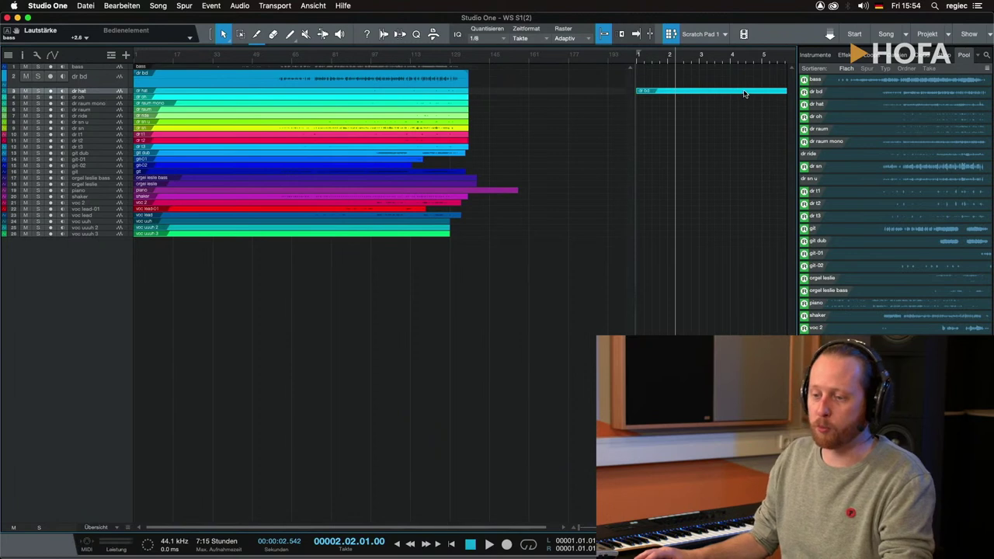
click(502, 324)
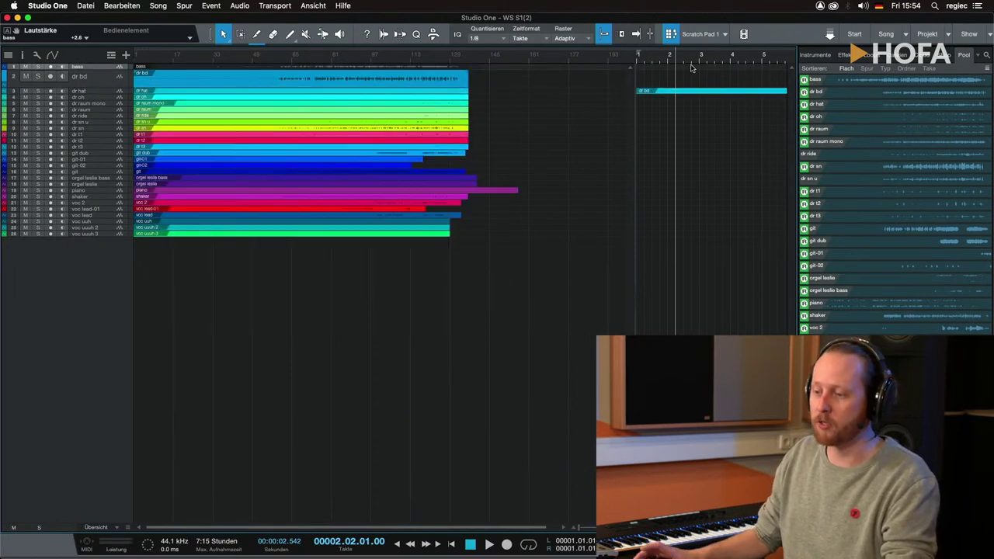
click(701, 58)
click(671, 33)
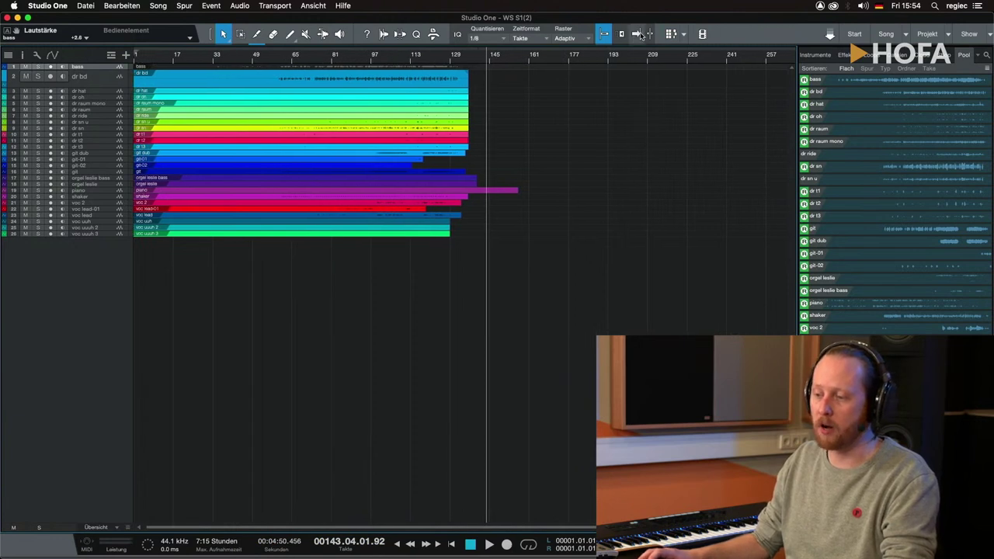
click(671, 34)
- Copy the dr bd event from the Scratch Pad to the start of the dr hat track in the arrangement, and delete Scratch Pad 1
click(719, 92)
drag(724, 95, 158, 96)
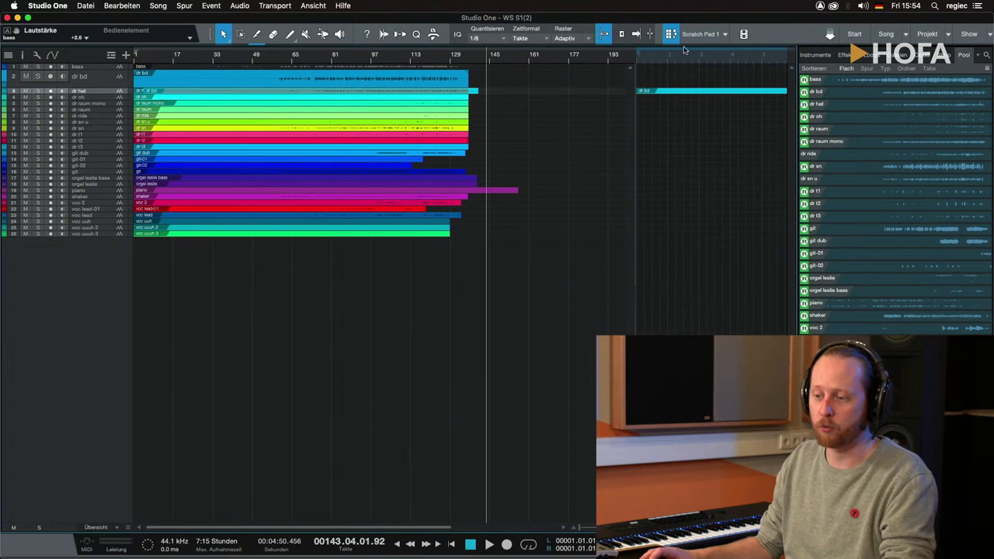
click(726, 33)
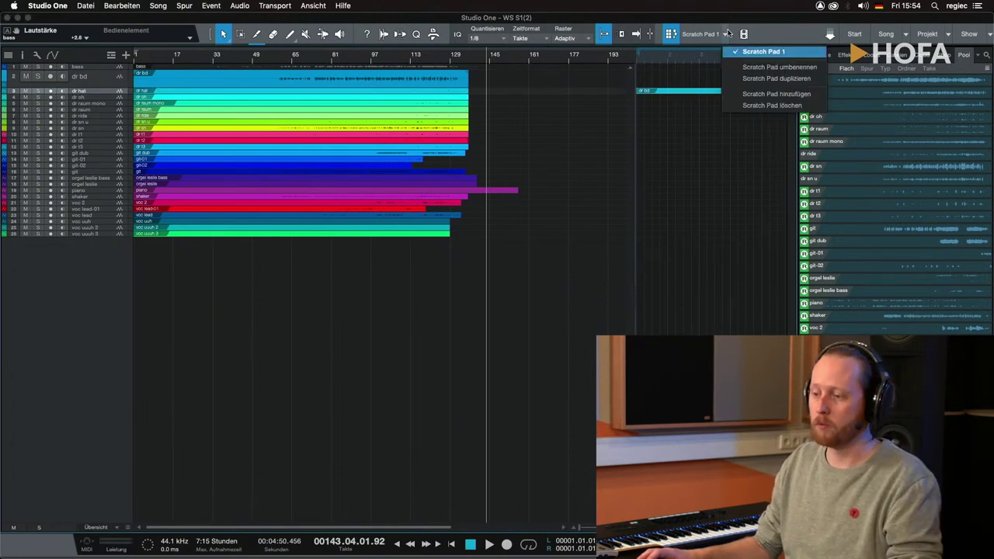
click(774, 110)
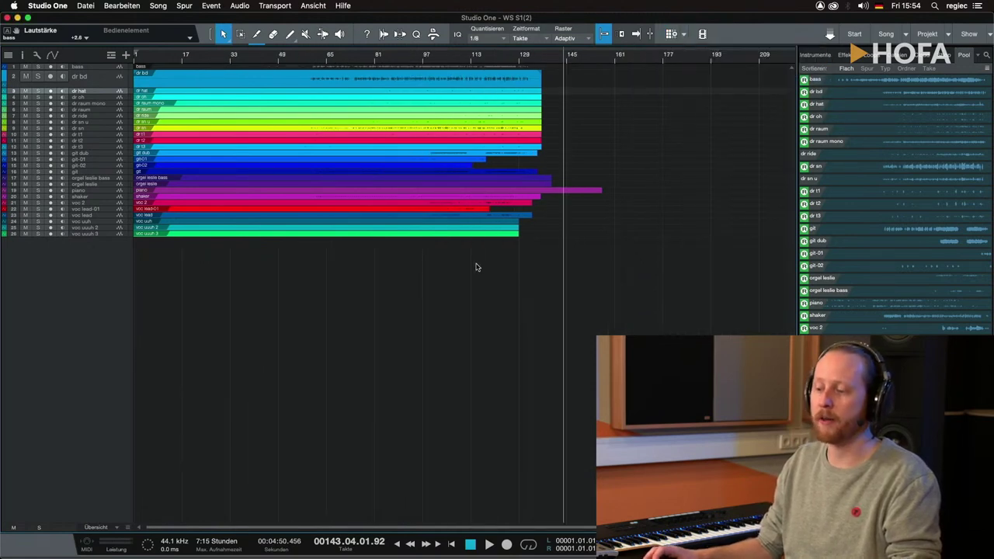
- Show the Video-Player window briefly and hide it again
click(704, 34)
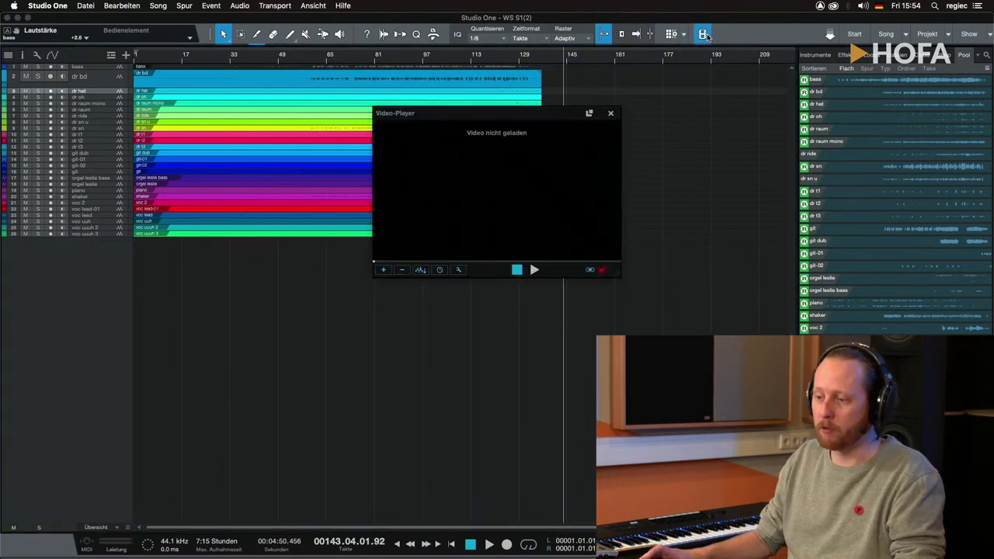
click(703, 34)
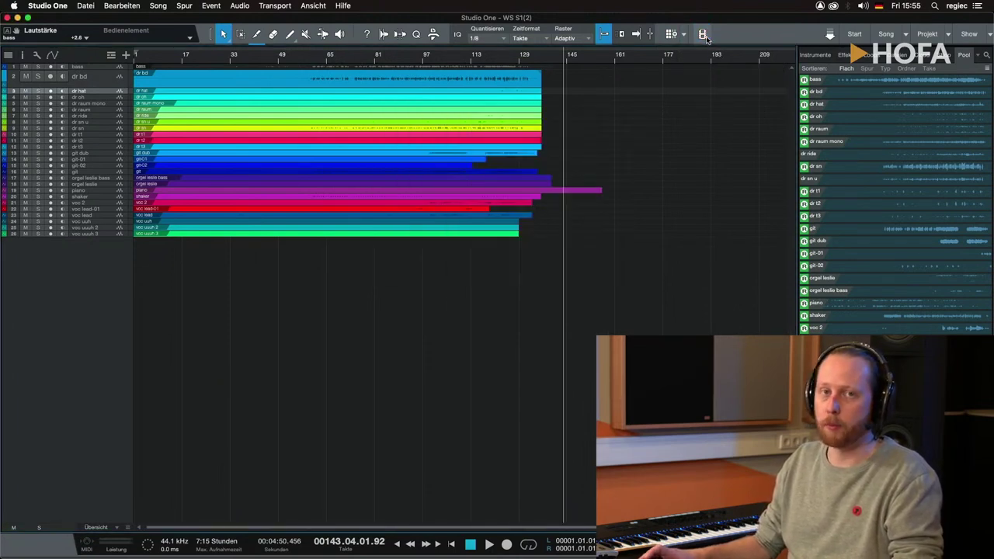
click(704, 35)
click(705, 36)
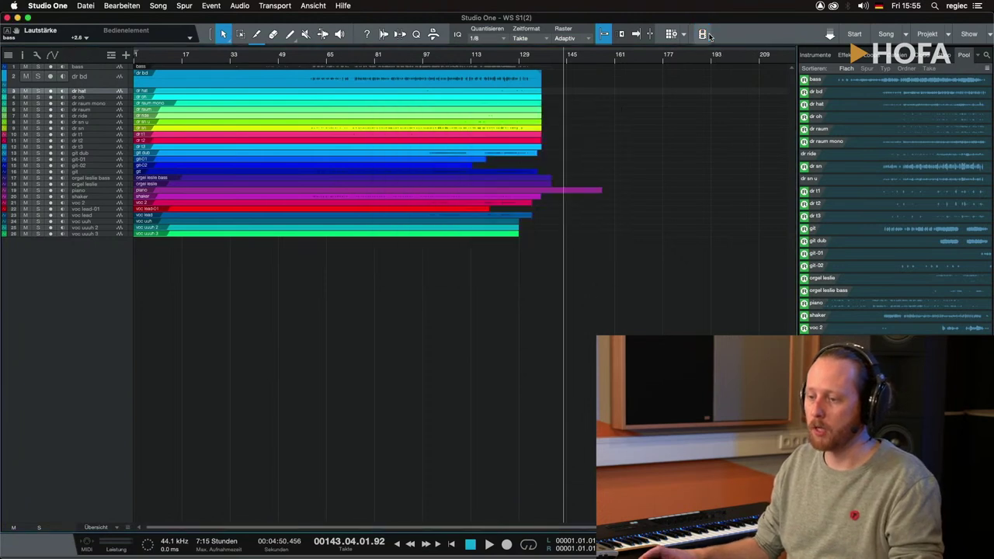
- Look through the Transfers list, selecting the StudioOne5ReferenceManualEnglish.install entry, close it, and open the Start page
click(829, 35)
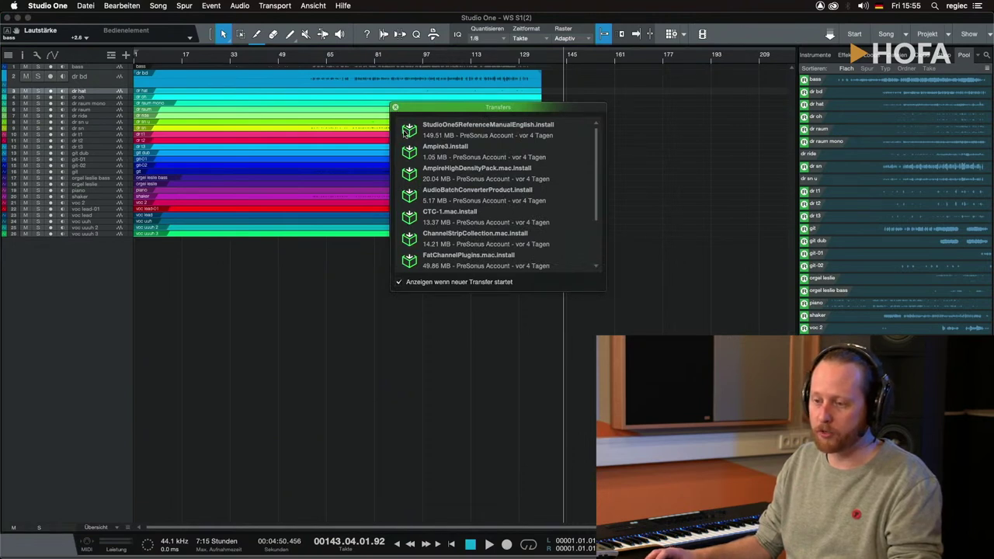
click(553, 135)
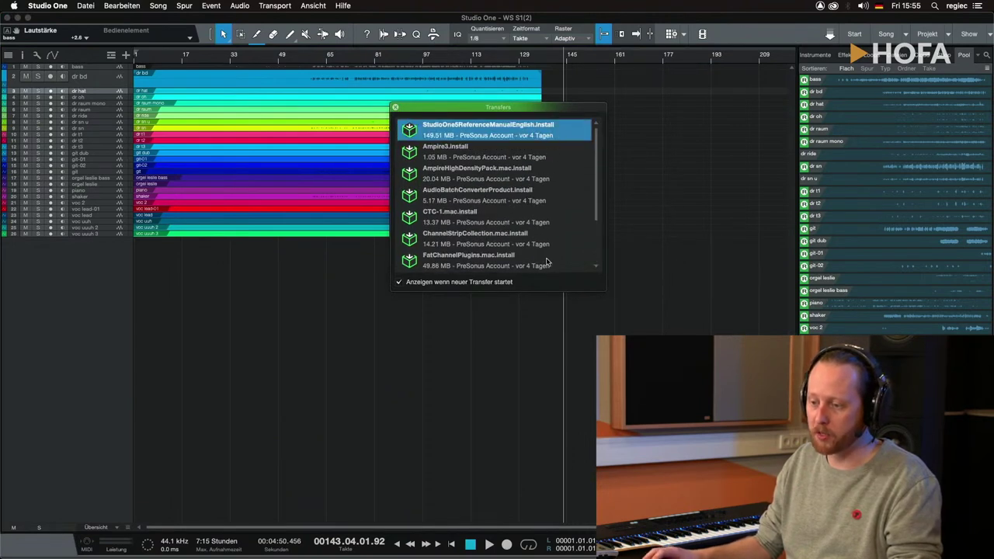
click(396, 108)
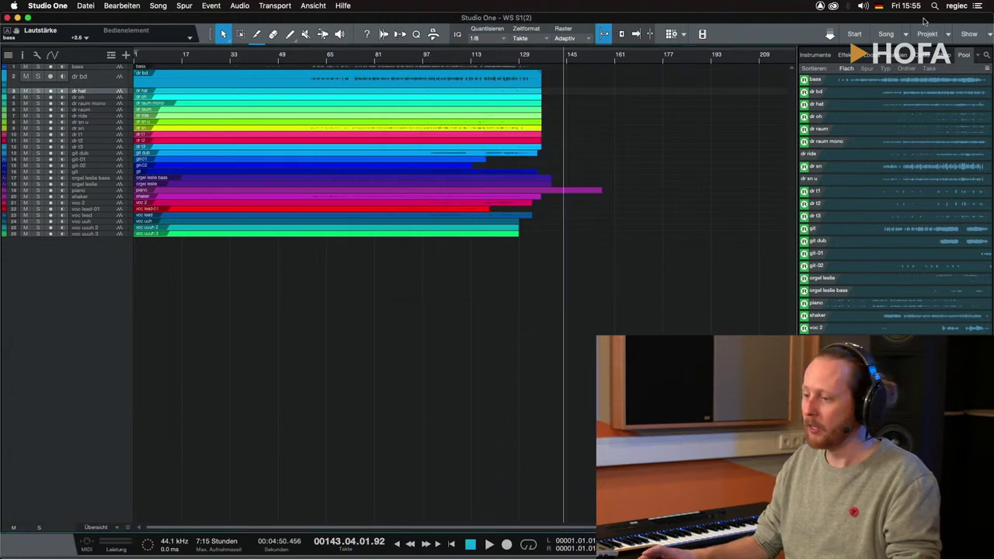
click(857, 35)
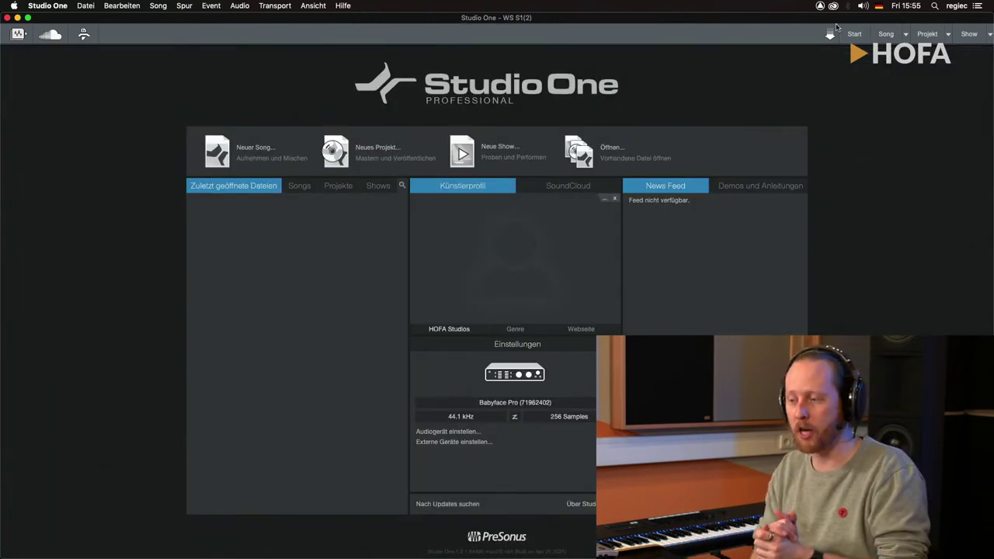
- Create a new empty song (Leerer Song) with the default title, 44.1 kHz sample rate, 24 Bit resolution and 118 BPM tempo
click(246, 154)
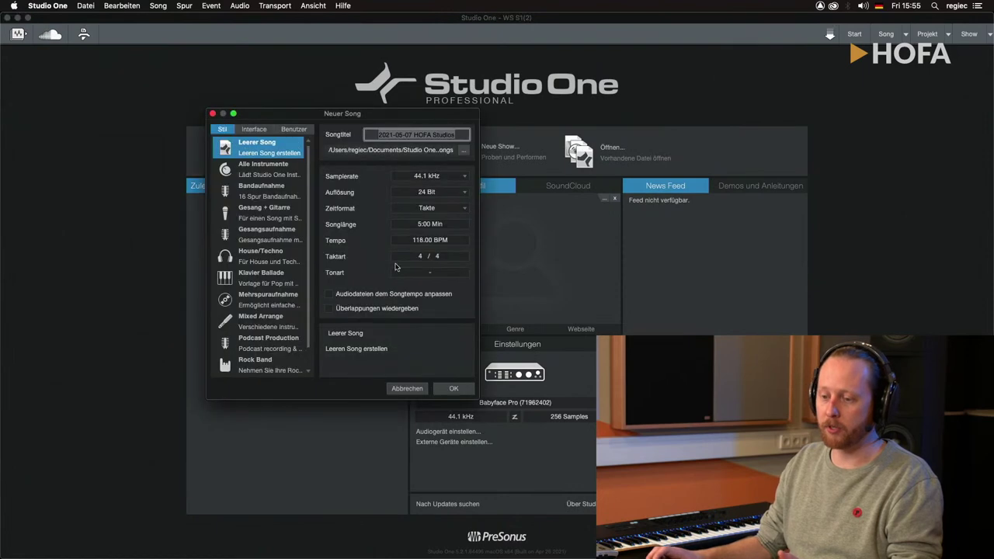
click(446, 391)
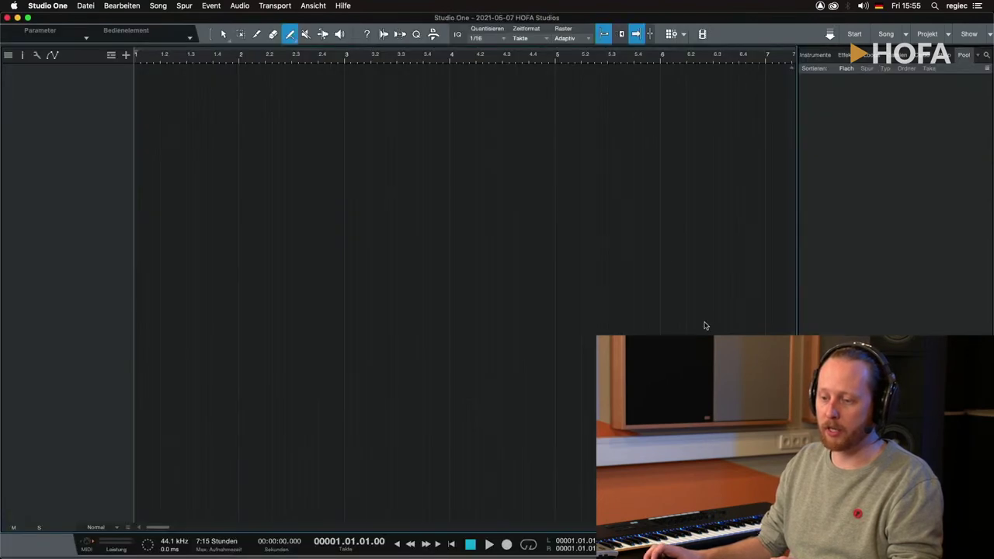
- Switch back and forth among the open songs 2021-05-07 HOFA Studios, WS S1 and WS S1(2), ending in WS S1
click(907, 36)
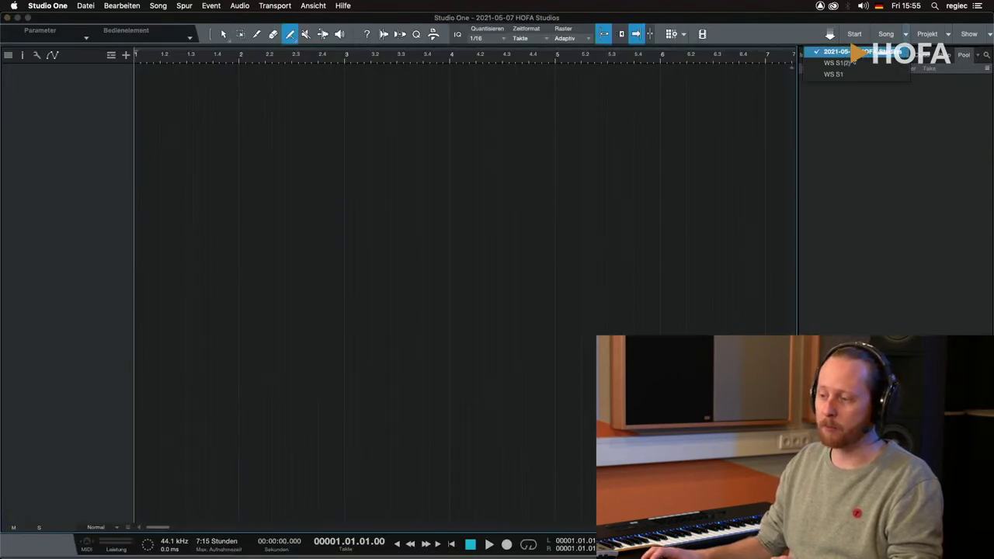
click(833, 74)
click(906, 36)
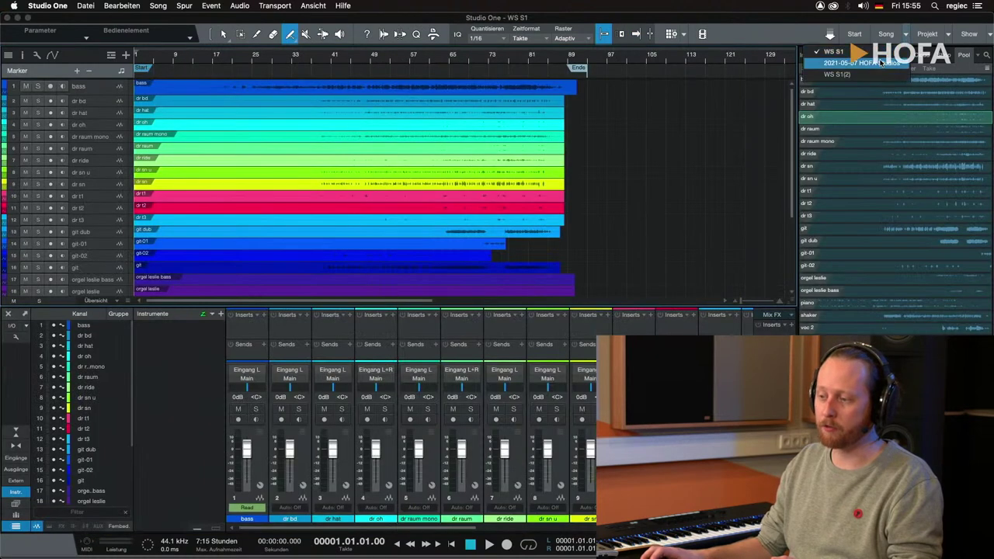
click(880, 63)
click(906, 37)
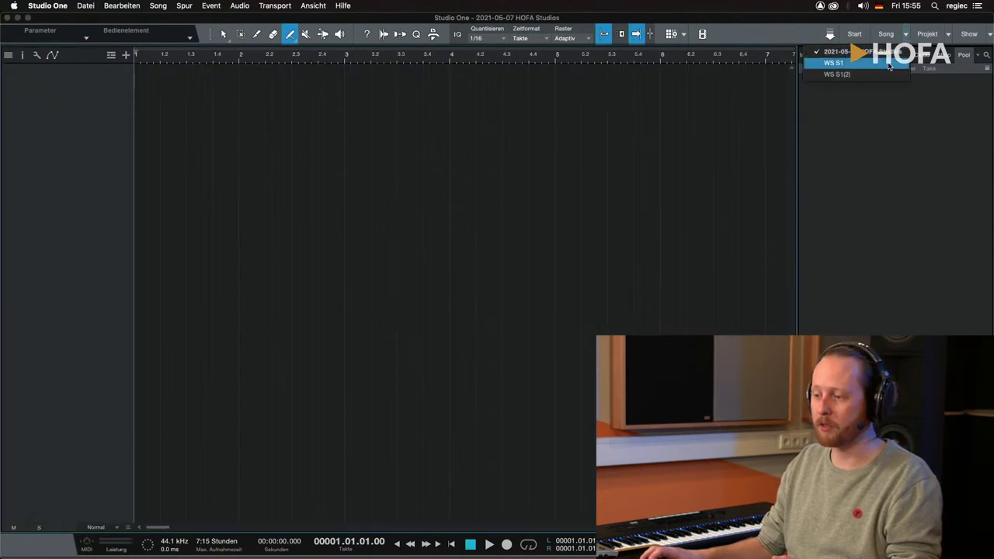
click(907, 36)
click(906, 37)
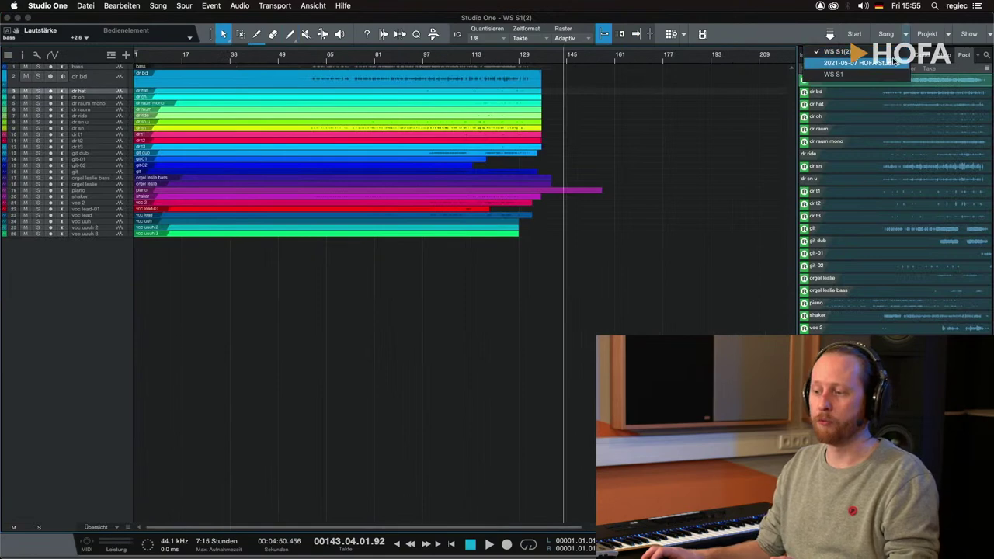
click(880, 63)
click(905, 37)
click(870, 71)
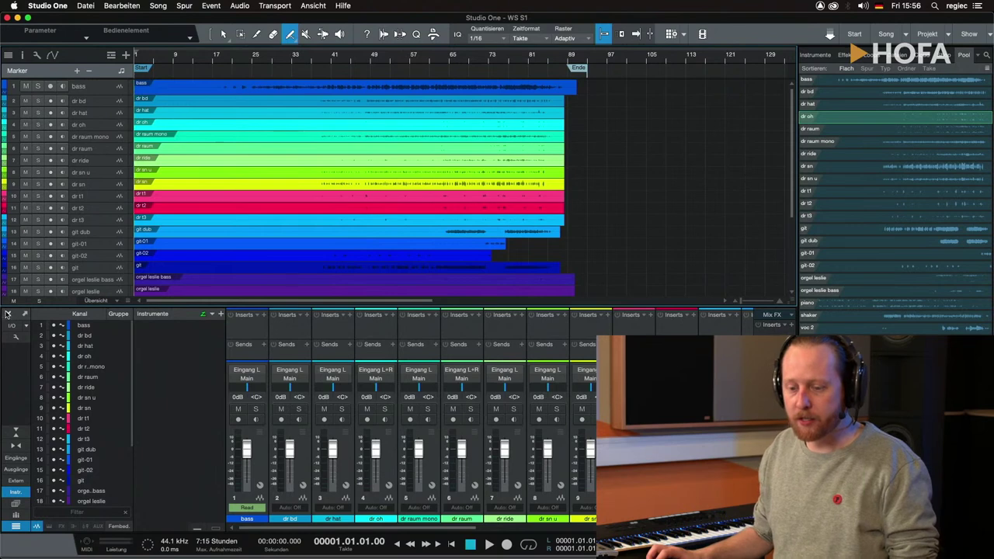
- Hide the mixer console and select all events in the arrangement with the Arrow tool
key(F3)
click(223, 34)
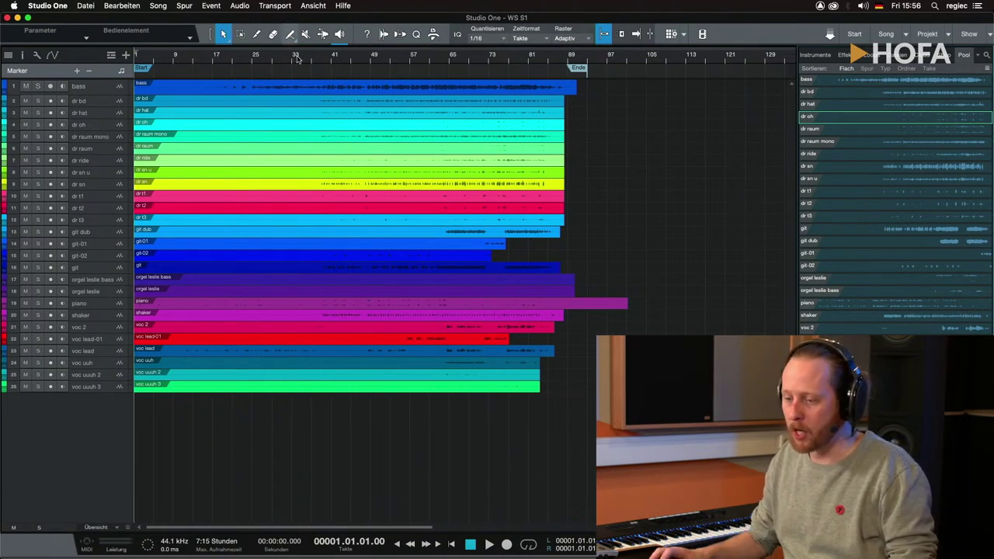
key(super+a)
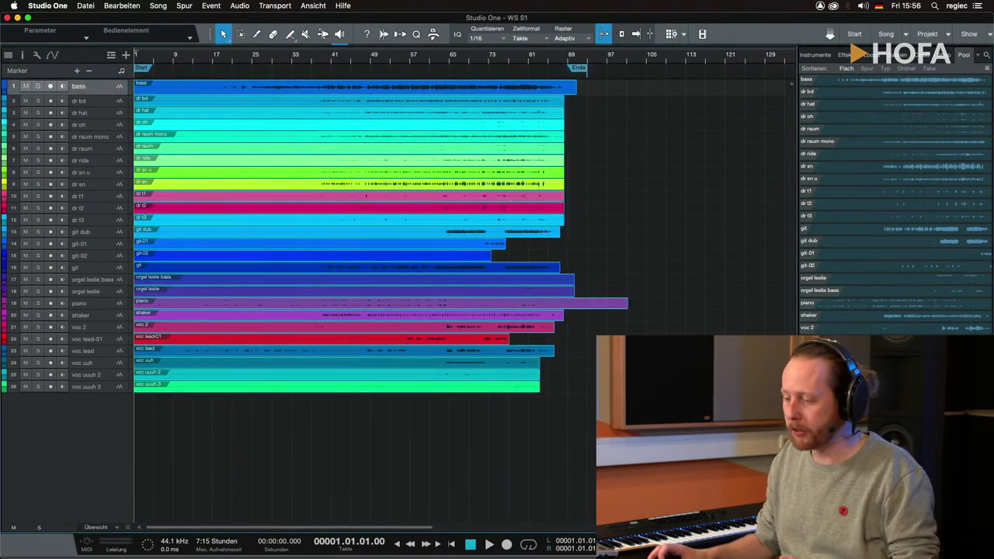
- Save the song, copying all listed external audio files into its media folder
key(super+s)
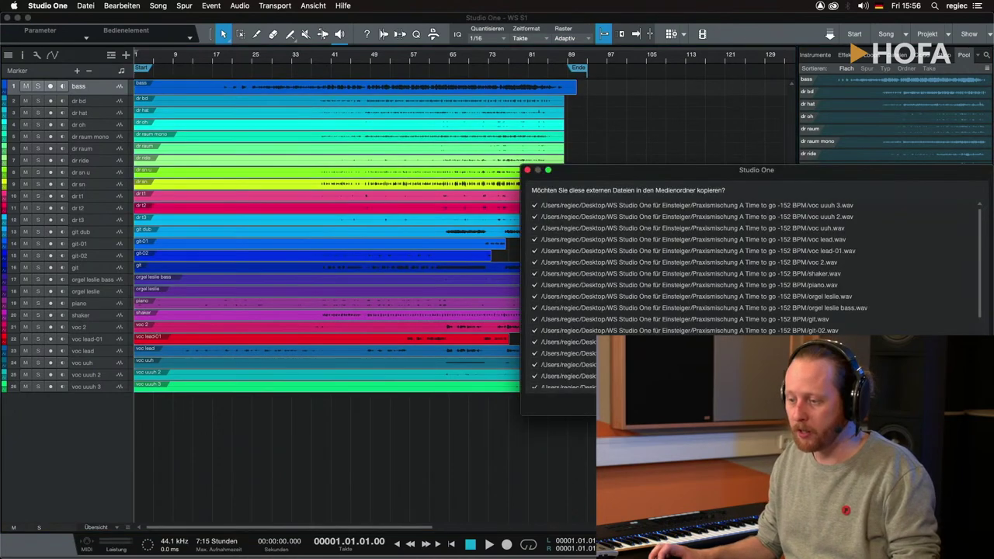
scroll(835, 227, down, 5)
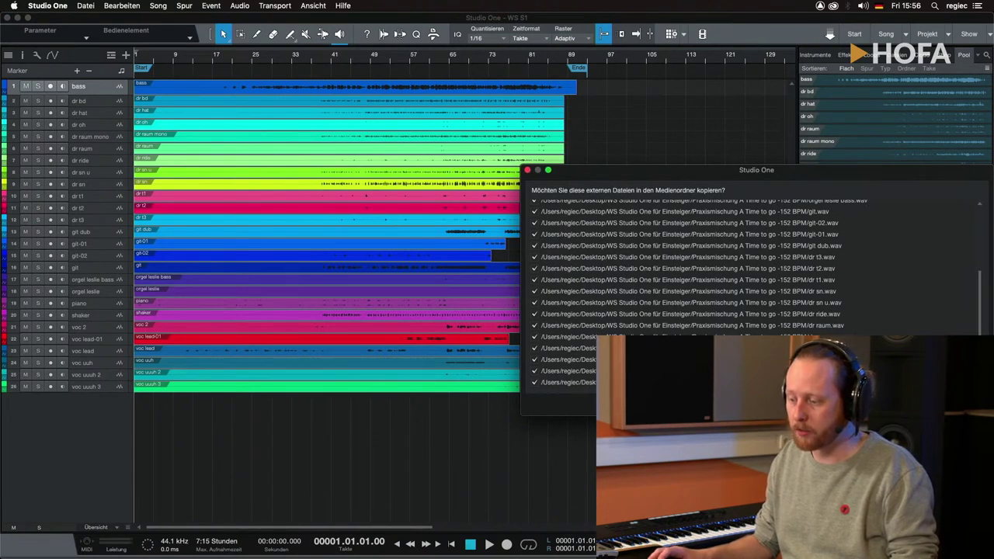
key(Return)
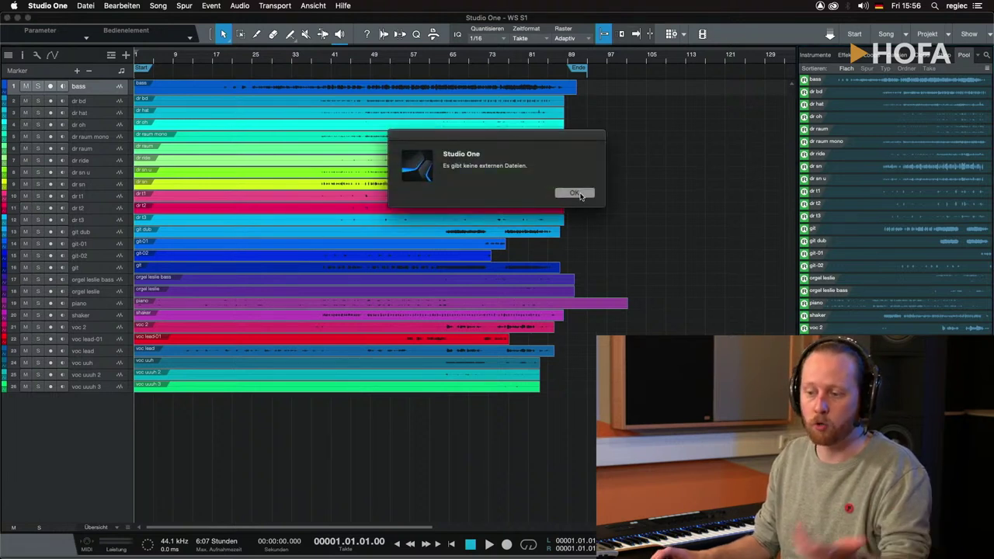
click(575, 193)
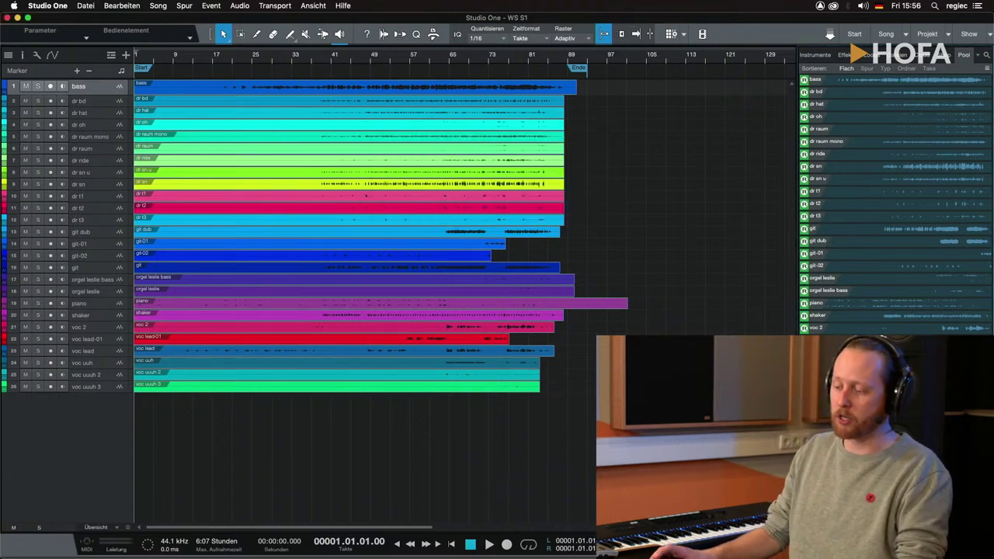
- Hide the browser and move the song's Ende marker just past the end of the bass event
key(F5)
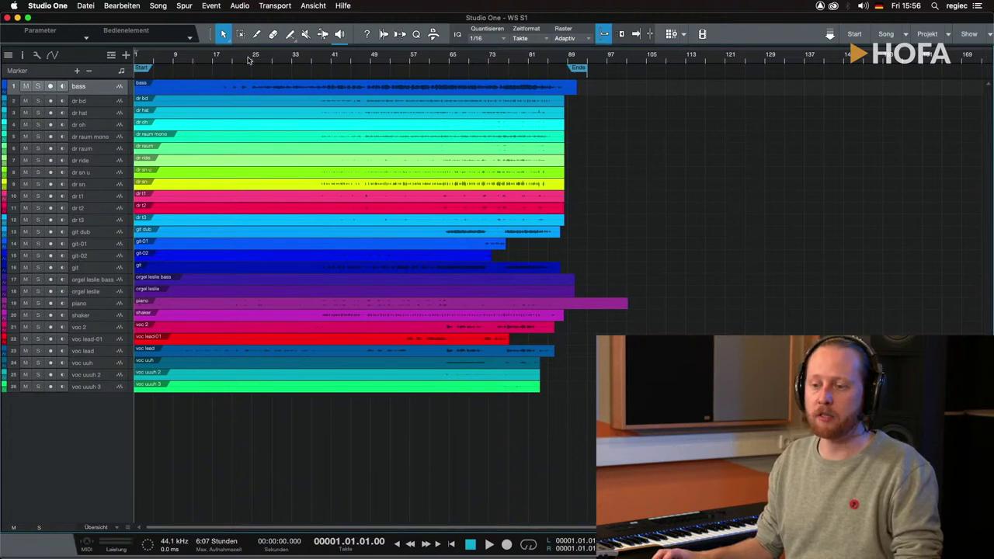
drag(248, 60, 254, 58)
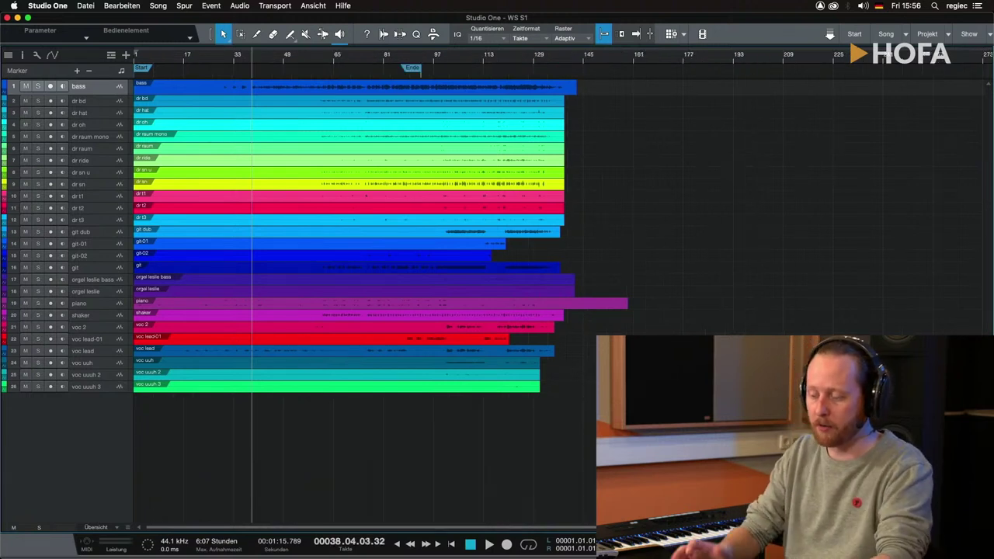
drag(411, 69, 584, 72)
- Play the song from bar 54, stop, and play it again from bar 83
click(300, 62)
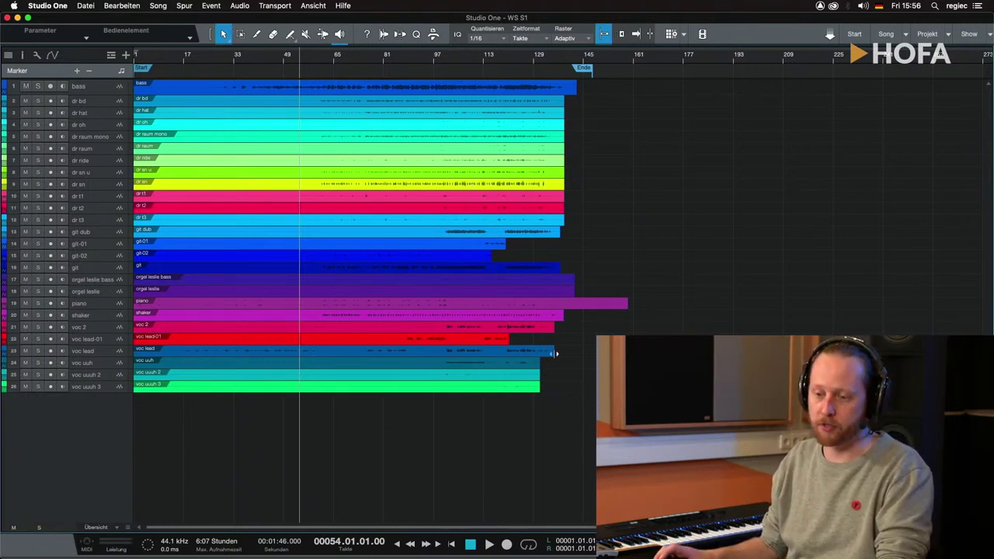
key(space)
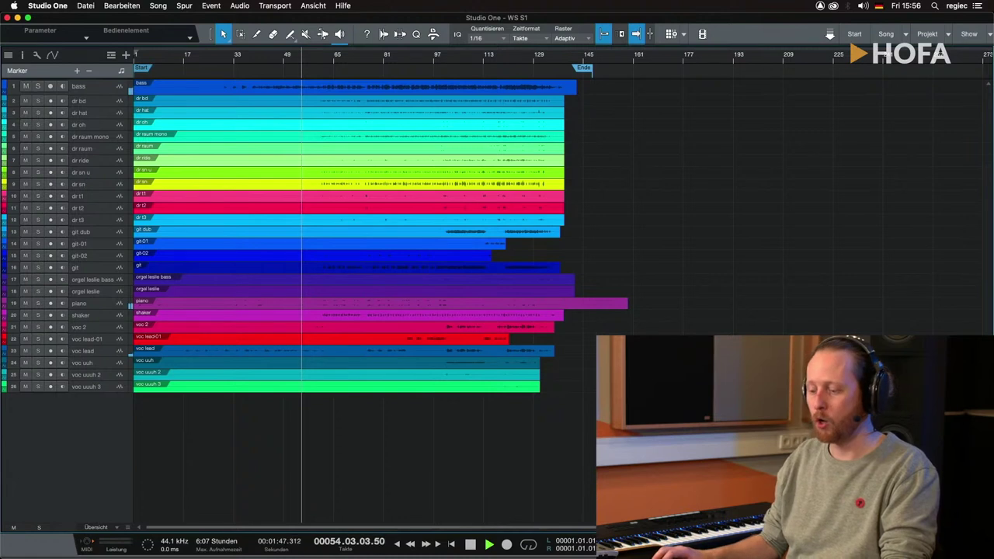
key(space)
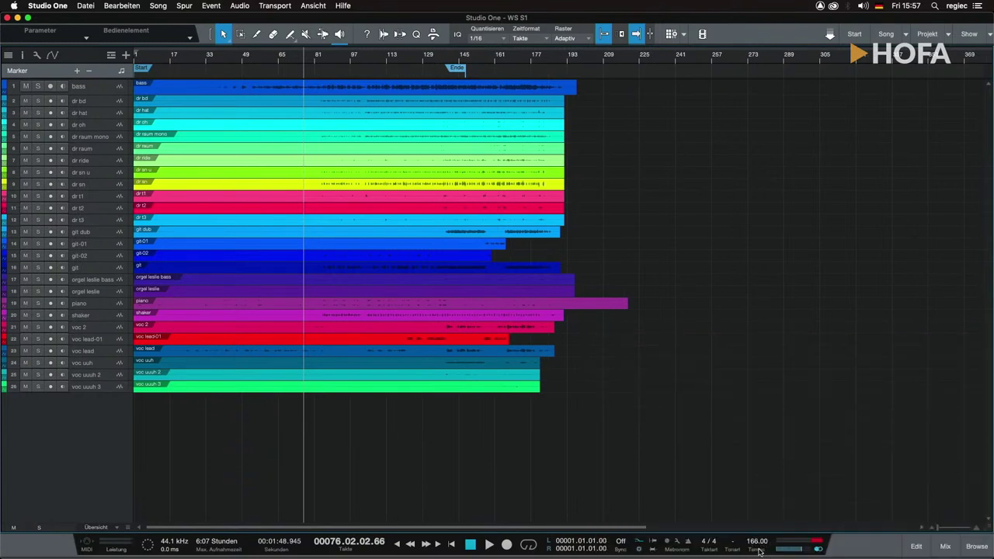
click(319, 60)
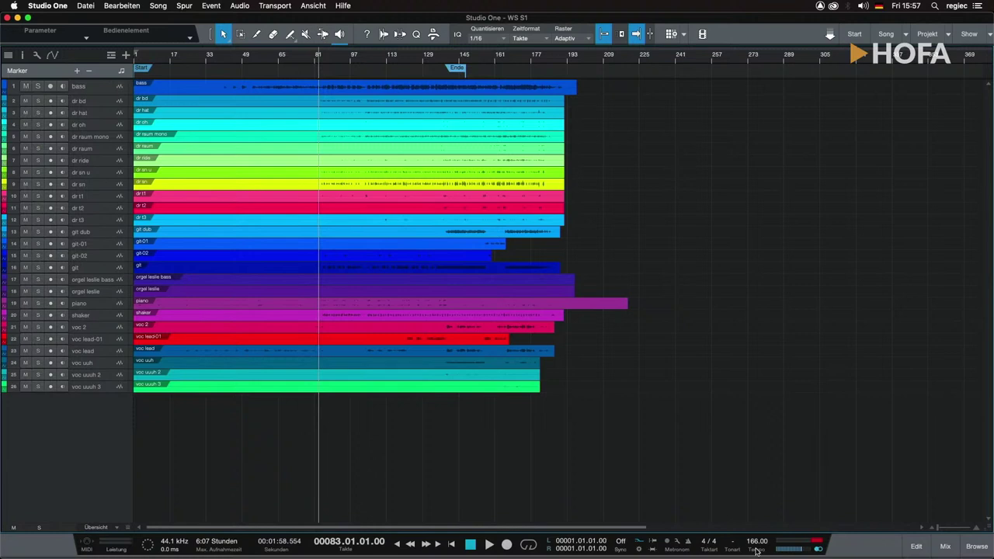
key(space)
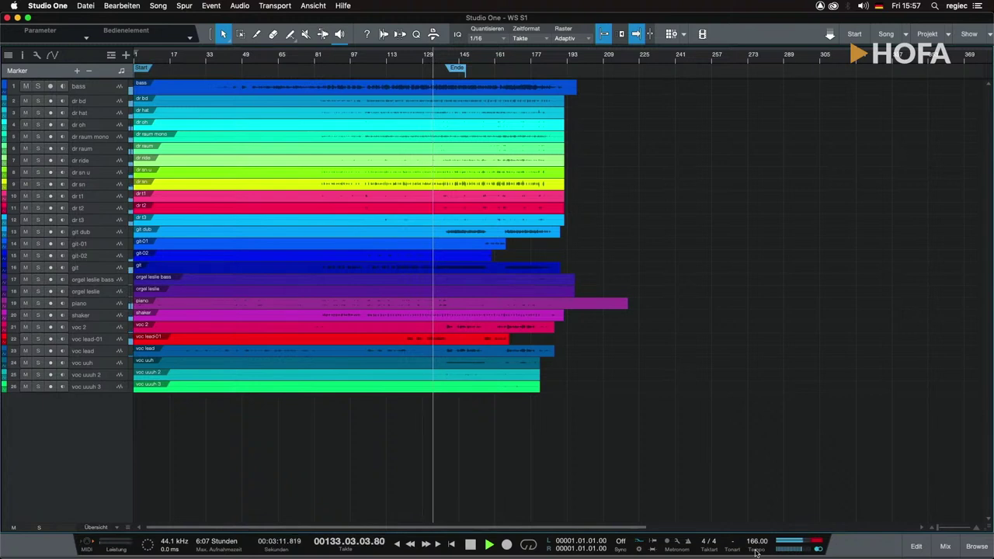
- Set the song tempo to 80 BPM during playback, fine-tune it down to 76 BPM, and stop playback
click(755, 550)
text(80)
key(Return)
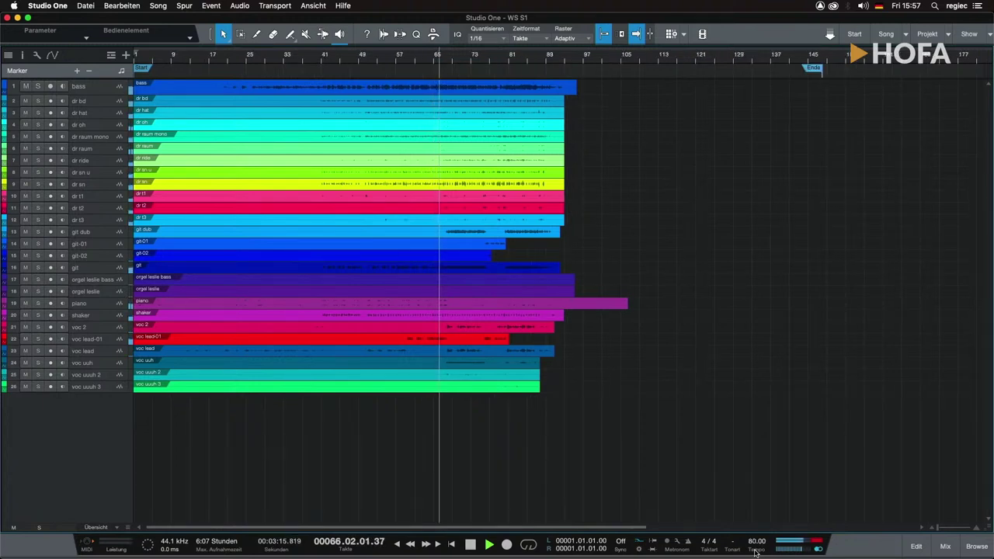
scroll(755, 551, down, 3)
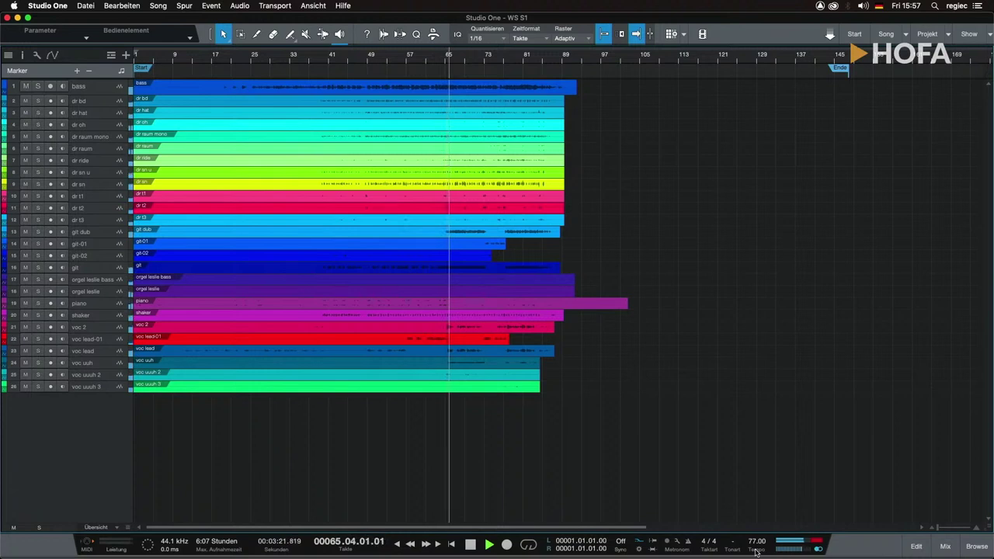
scroll(756, 550, up, 1)
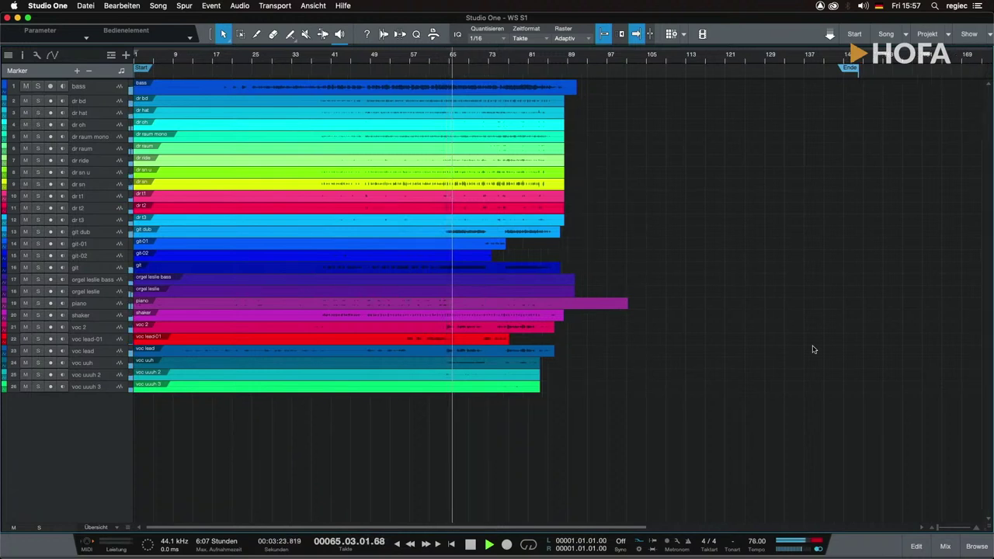
key(space)
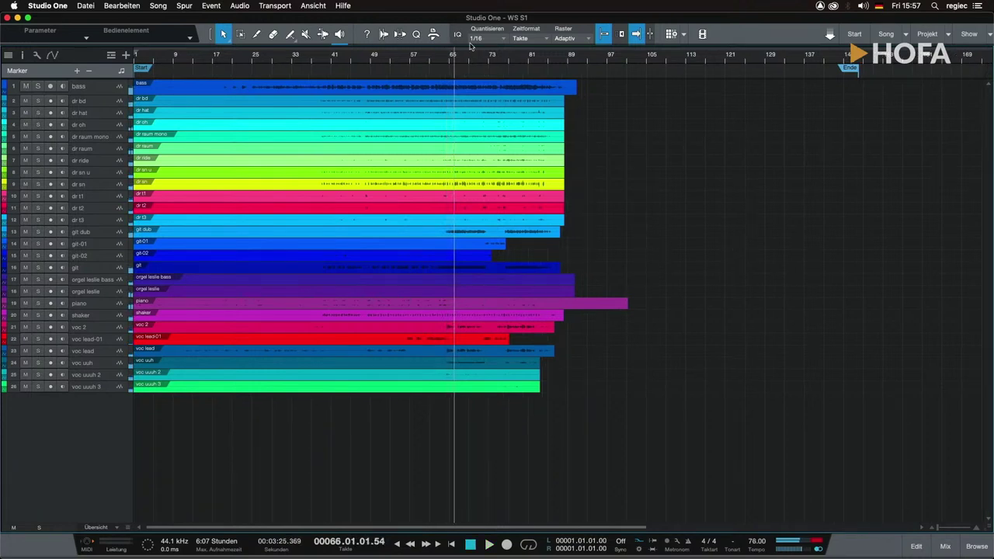
- Place the playback position at bar 67 and raise the metronome's Betonung level, keeping its sound at Click
click(469, 54)
scroll(481, 56, up, 3)
click(448, 62)
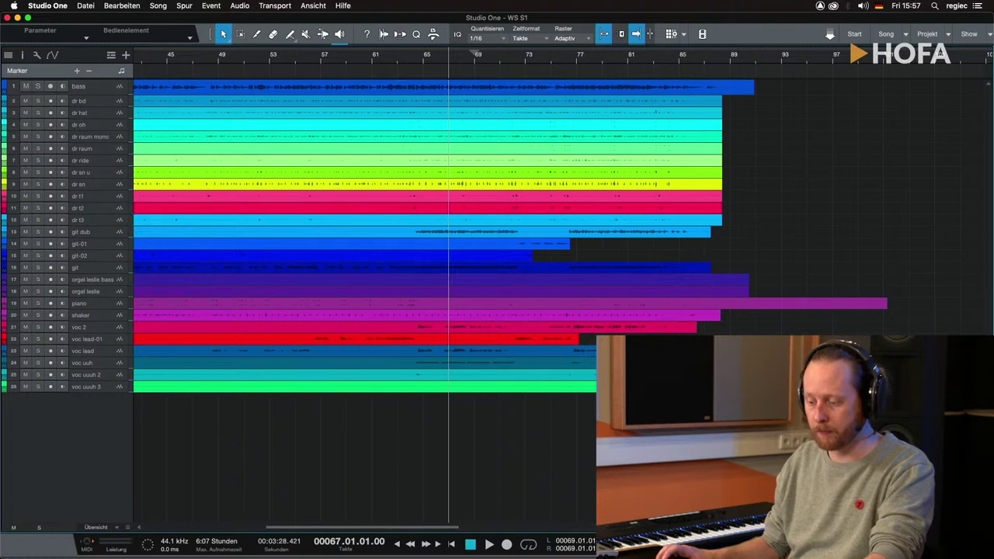
click(677, 544)
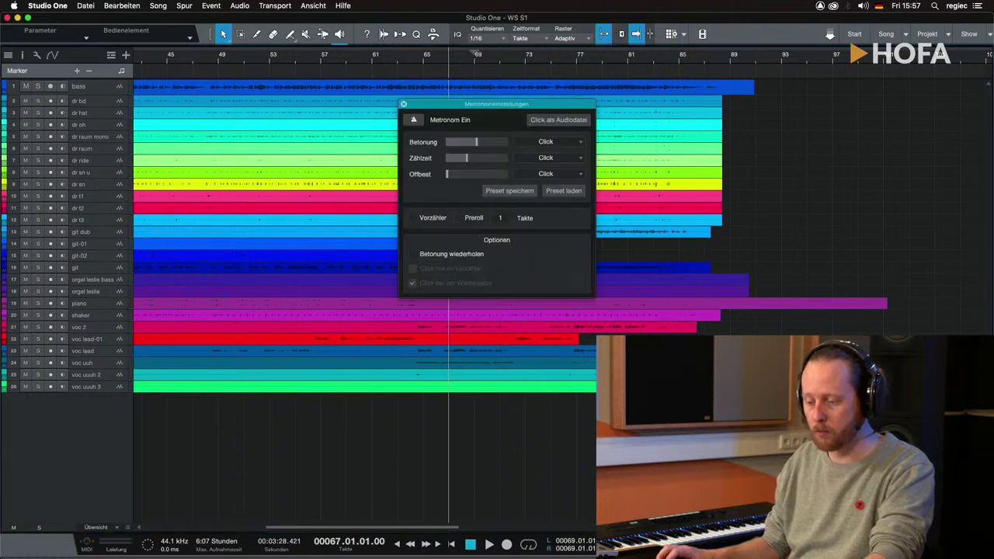
mouse_move(476, 142)
mouse_down()
mouse_move(502, 142)
mouse_move(487, 142)
mouse_up()
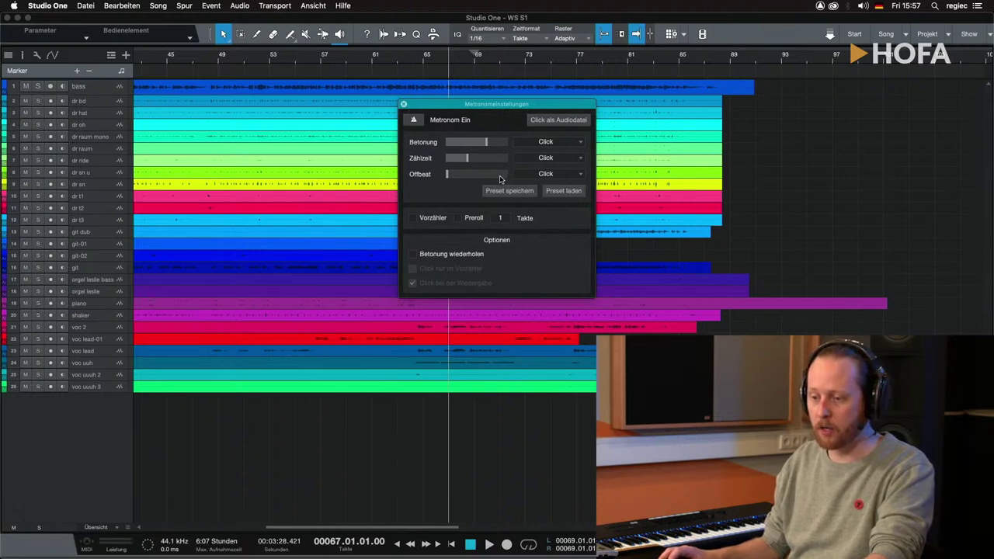
click(537, 144)
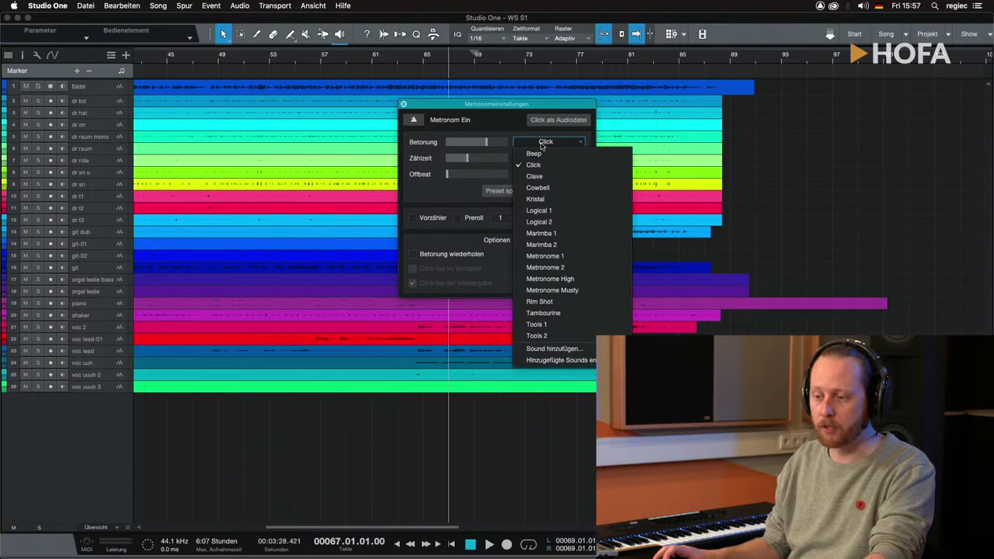
click(402, 204)
click(403, 104)
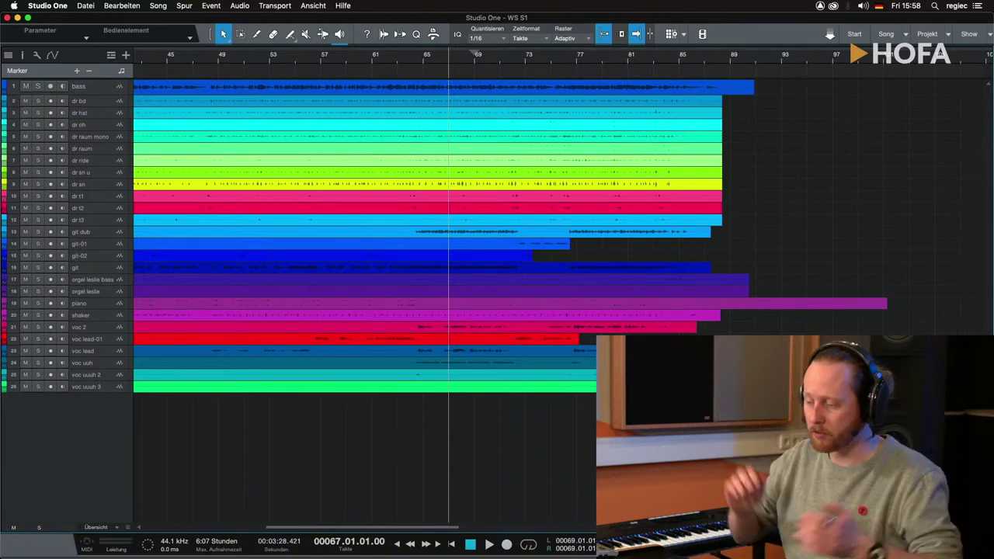
- Play the song from bar 65, jump ahead to about bar 79 during playback, and stop
click(424, 58)
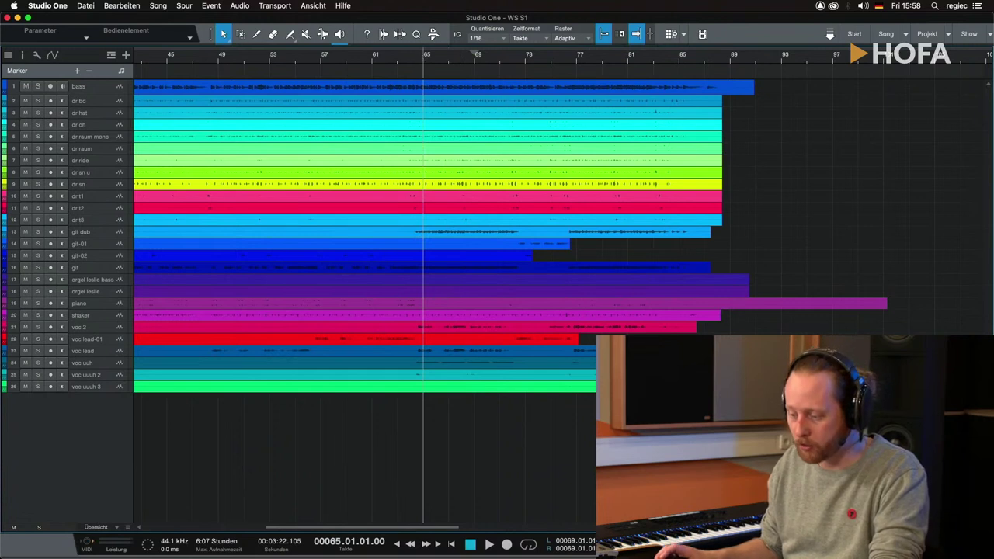
key(space)
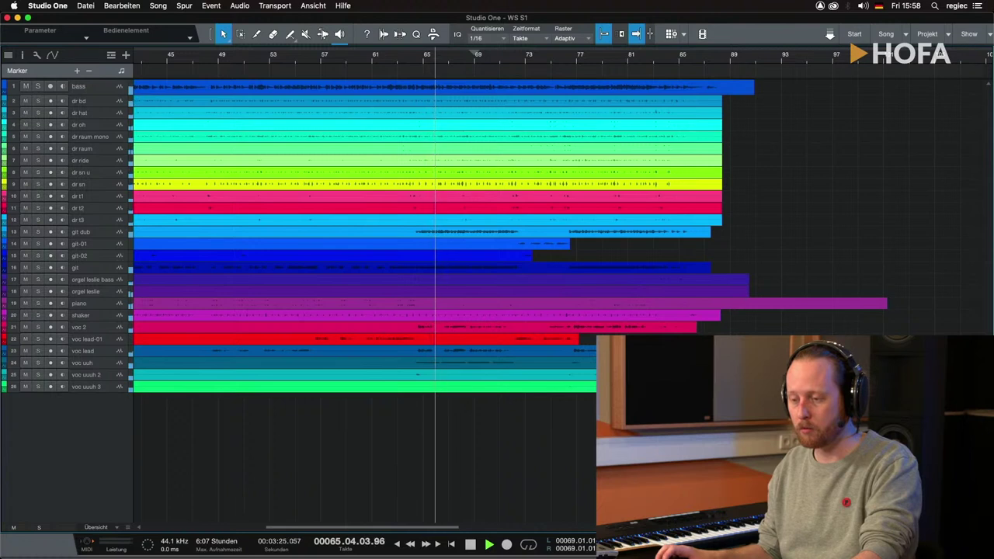
click(605, 59)
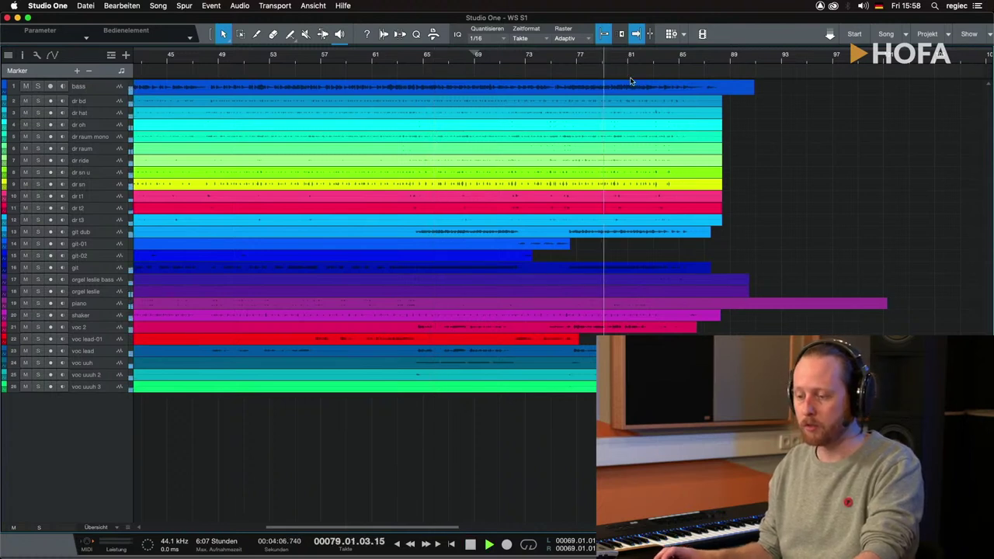
key(space)
- Show the whole song in the arrangement and play it briefly from about bar 5
key(shift+f)
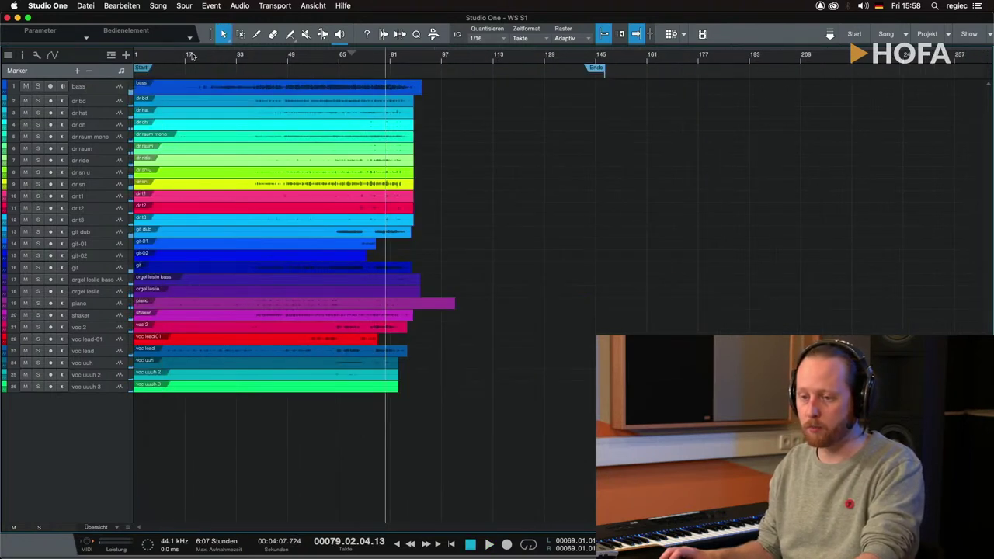
click(147, 59)
key(space)
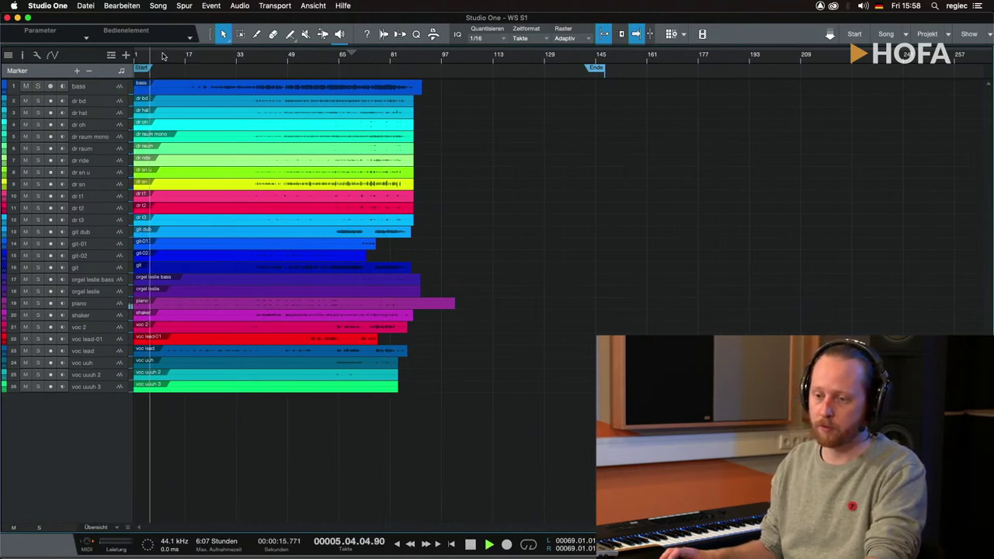
key(space)
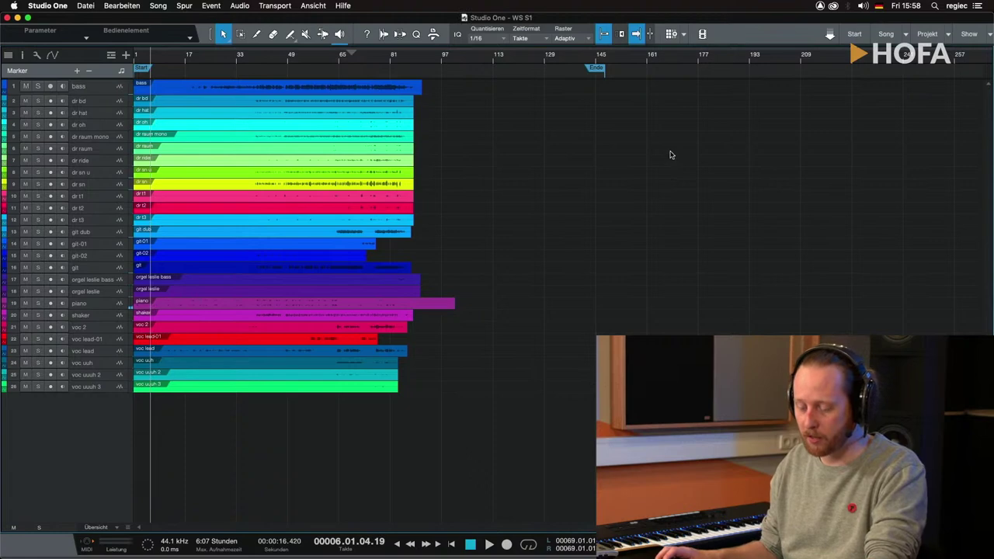
- Cut the voc uuuh 2 and voc uuuh 3 events so they begin at bar 39, and enlarge both tracks
key(e)
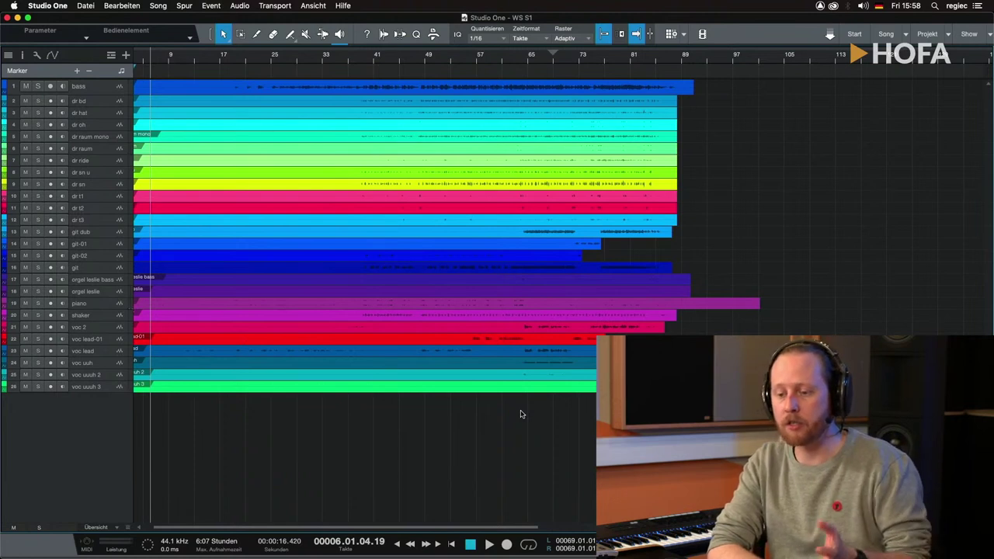
scroll(376, 522, left, 2)
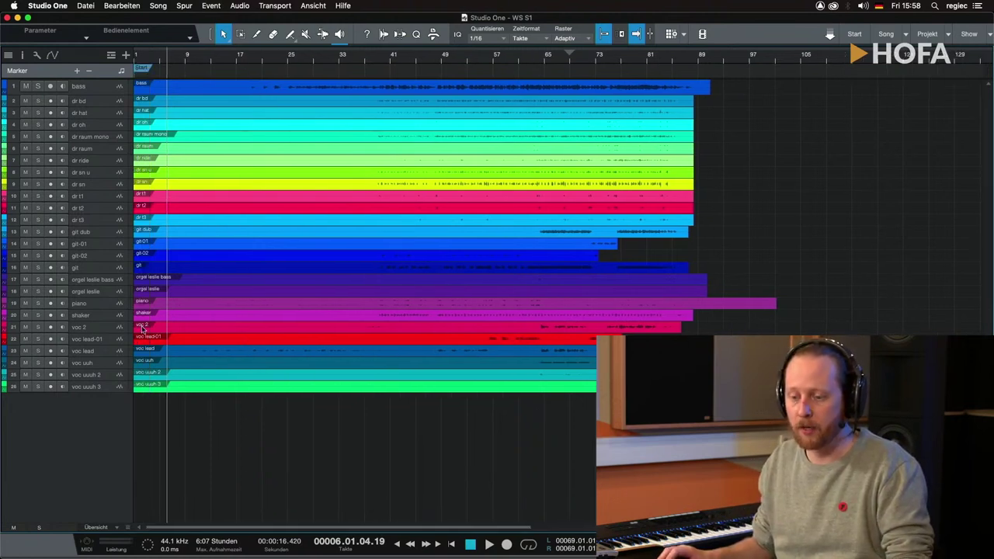
key(Delete)
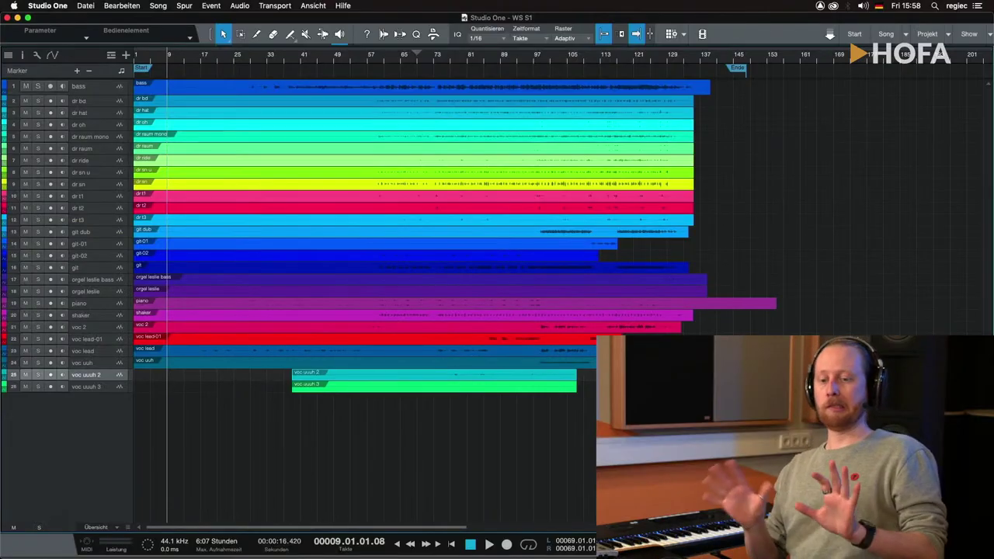
key(e)
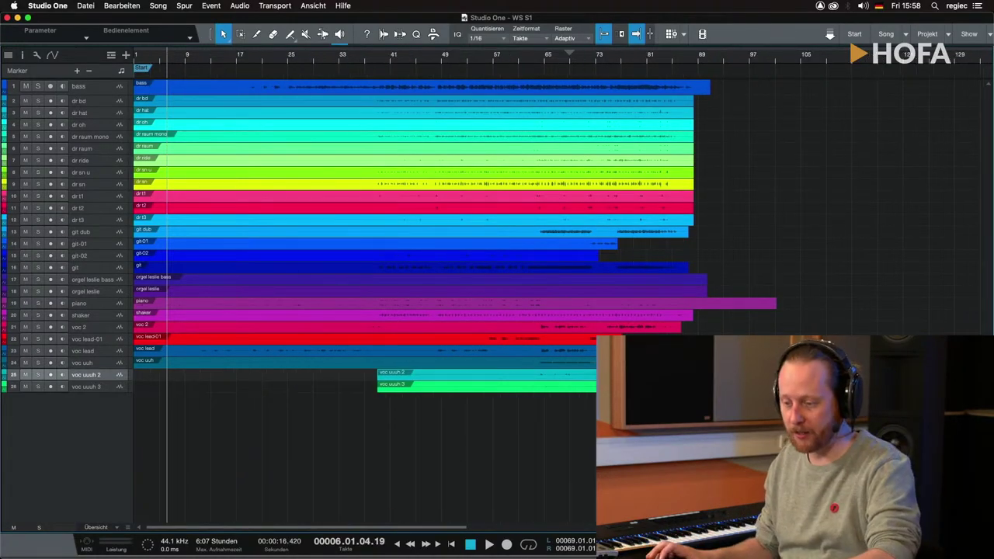
shift+click(119, 388)
key(alt+e)
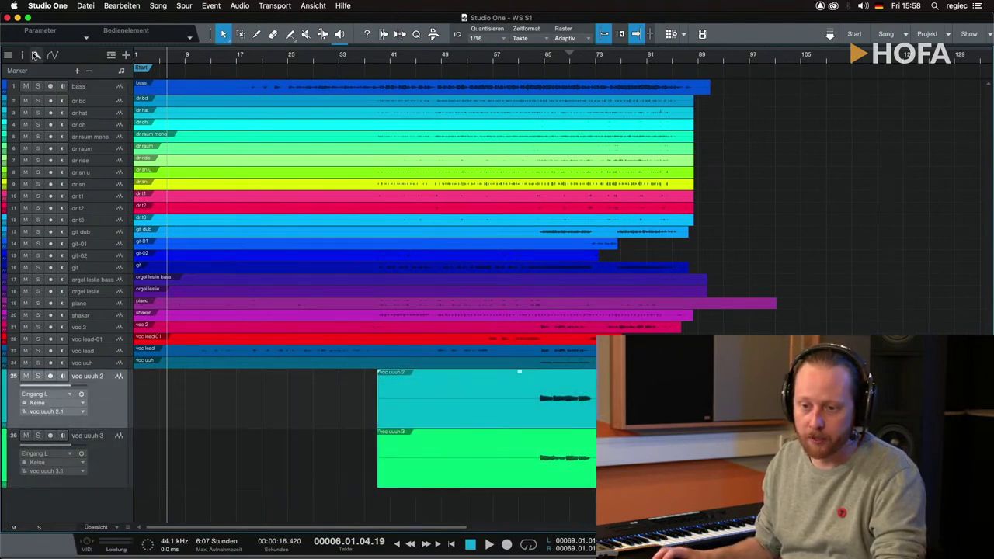
- Examine the Tempo mode options of the voc uuuh 2 track, keeping it on Folgen, and hide the track's details again
right_click(24, 55)
key(Escape)
click(24, 54)
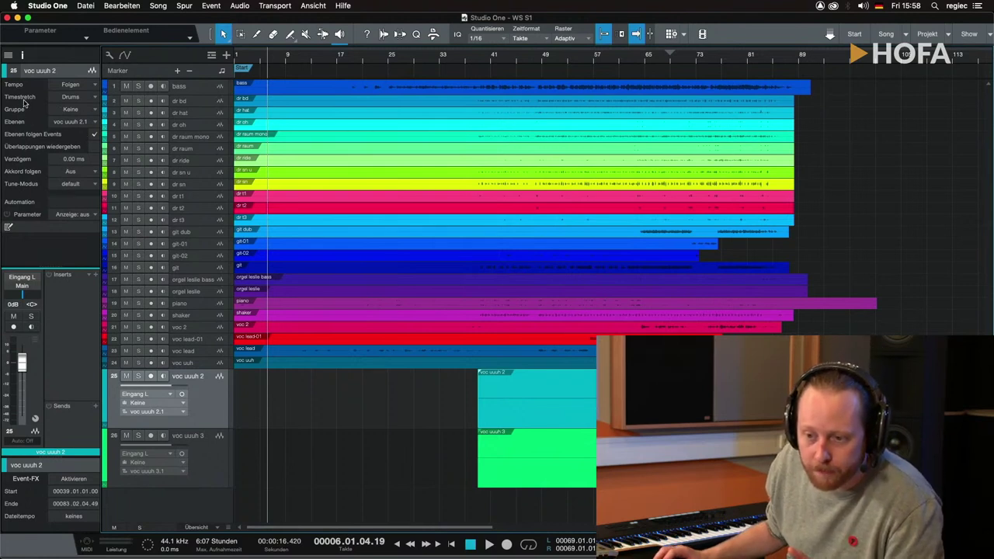
click(70, 85)
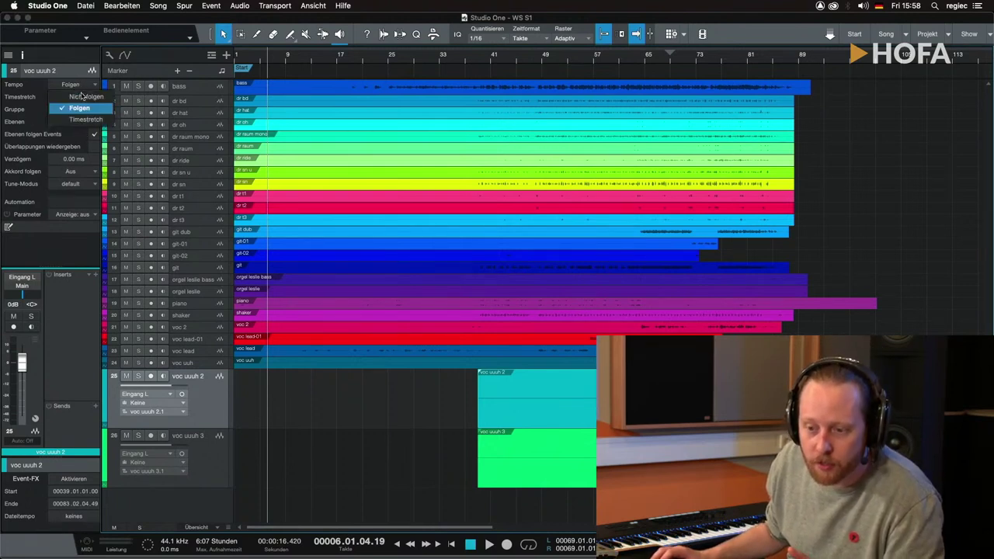
click(33, 88)
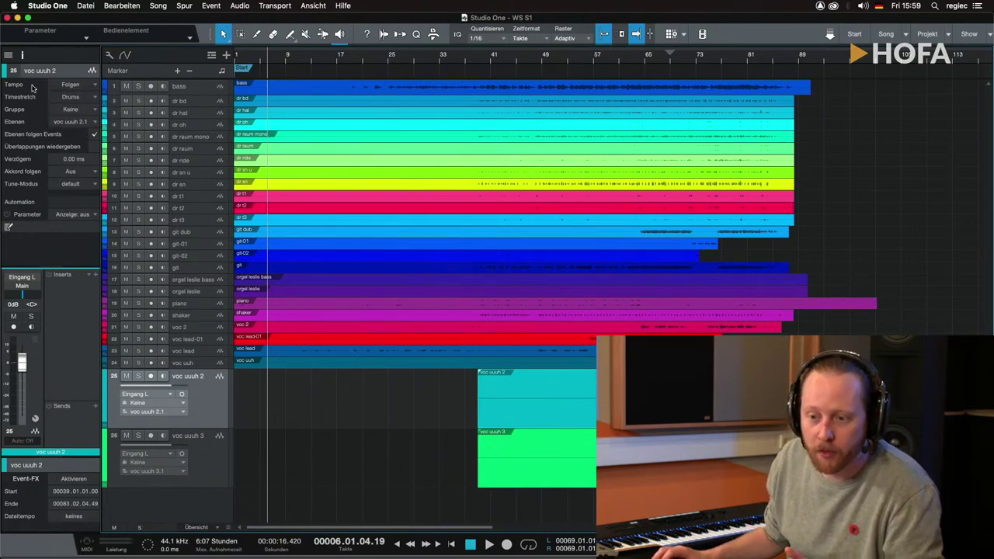
click(74, 86)
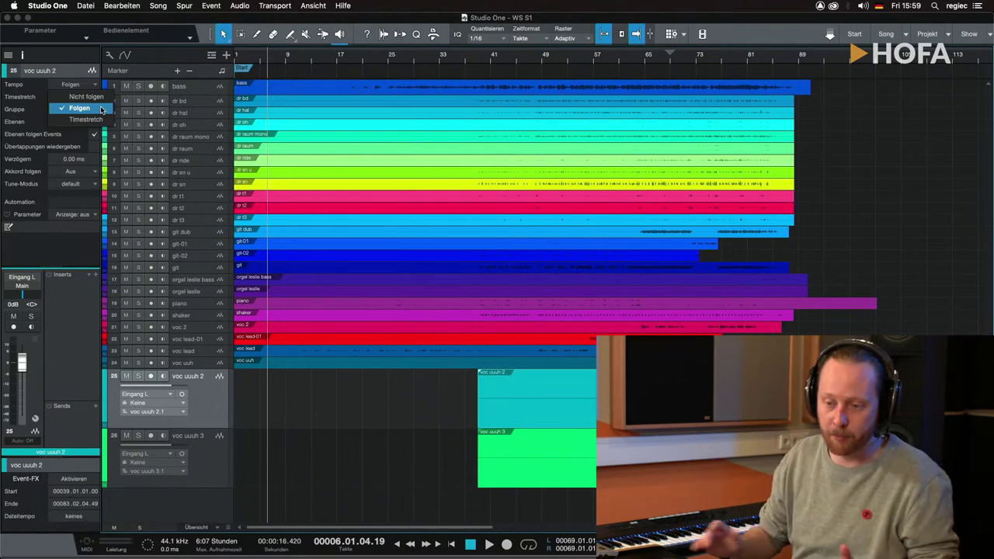
click(17, 115)
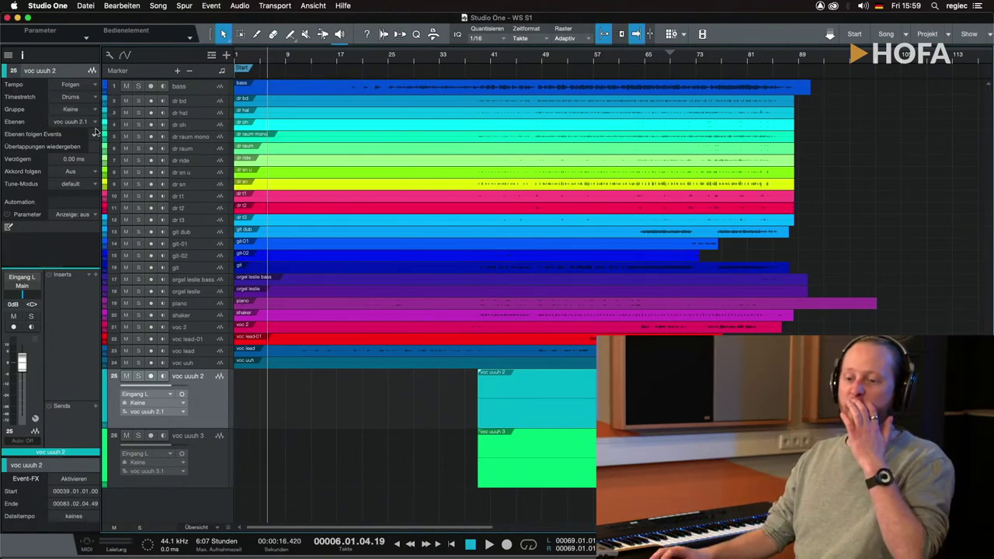
click(22, 54)
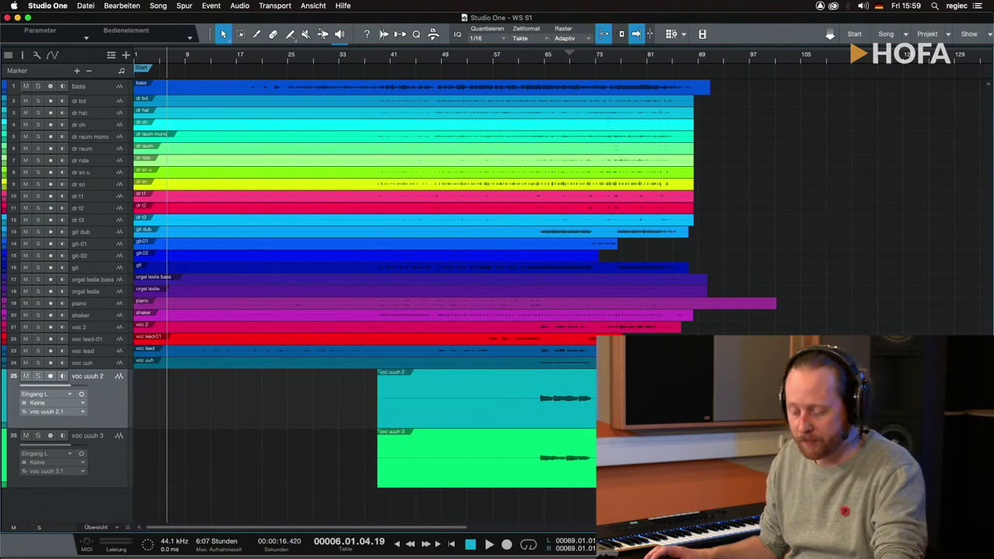
- Reduce the voc uuuh 2 and voc uuuh 3 tracks to the small height and restore their full, uncut events from bar 1
key(w)
key(e)
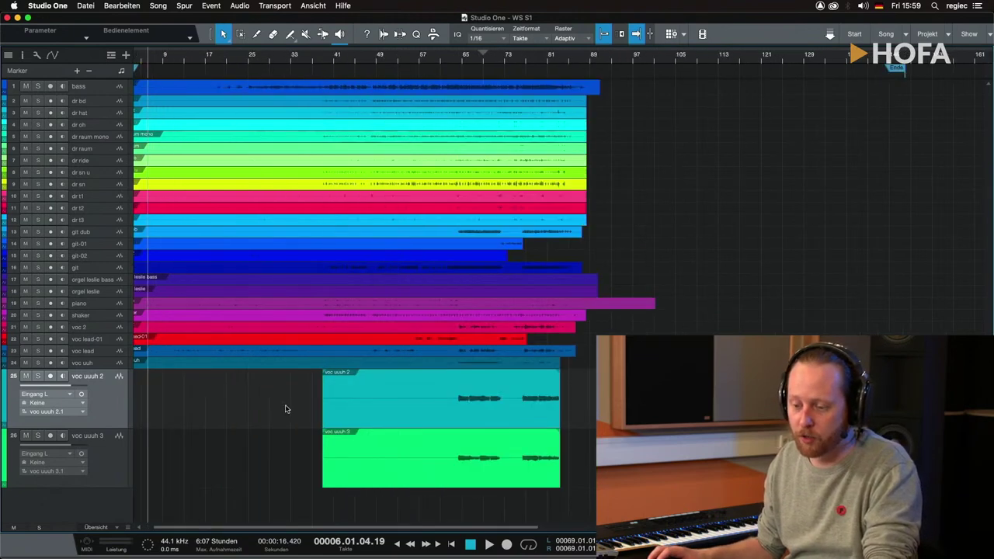
key(e)
key(w)
key(w)
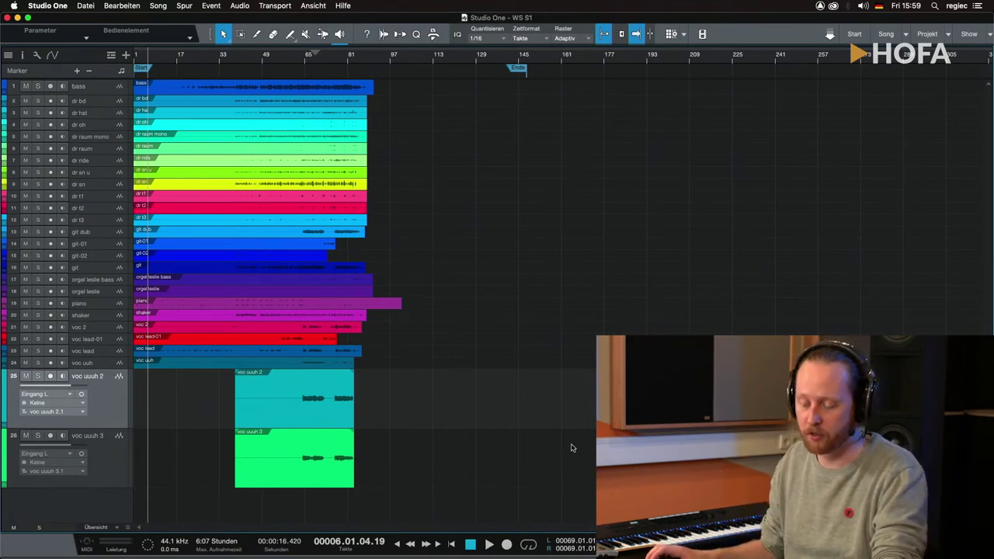
click(109, 449)
click(117, 426)
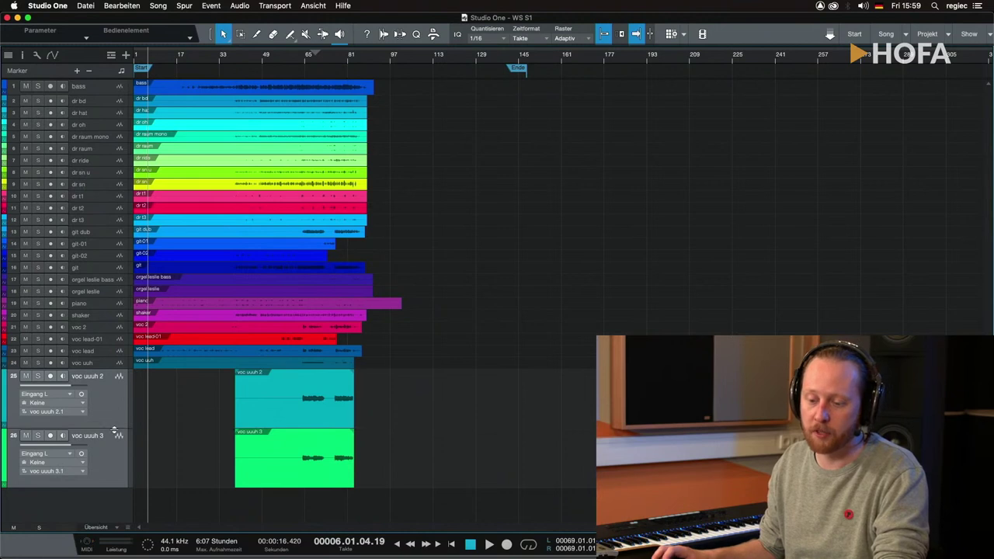
drag(114, 430, 119, 380)
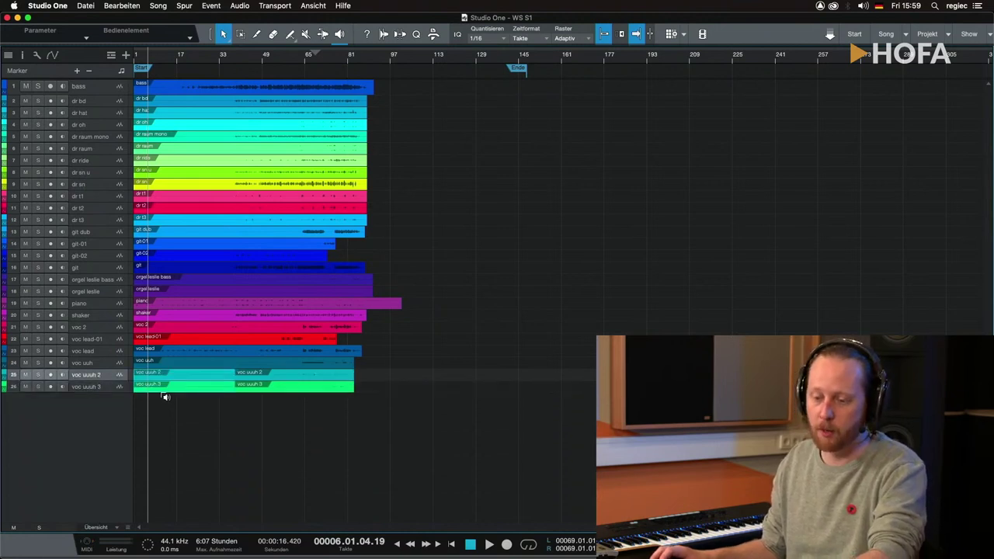
key(g)
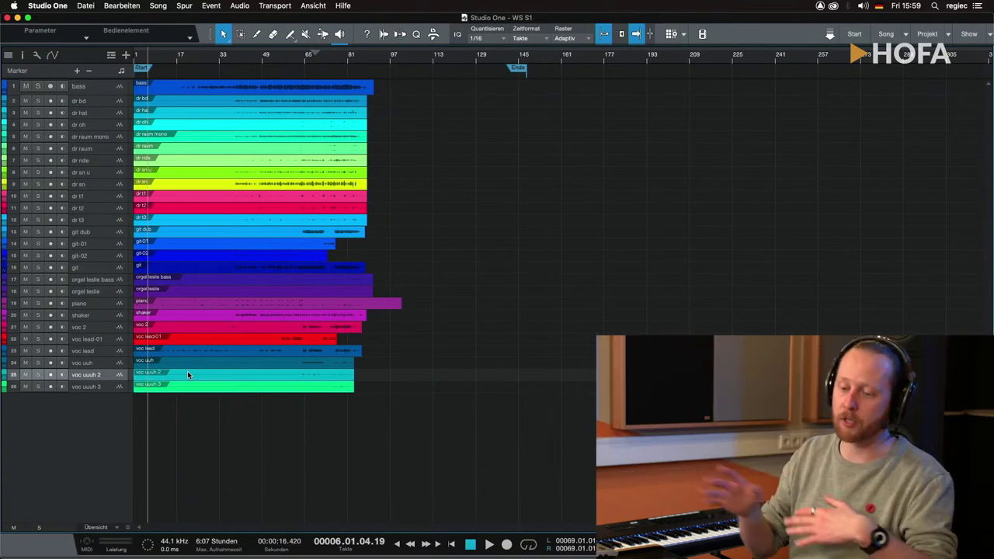
- Set a loop range from bar 37 to bar 58, switch looping on, and shorten the range to end at bar 41
key(e)
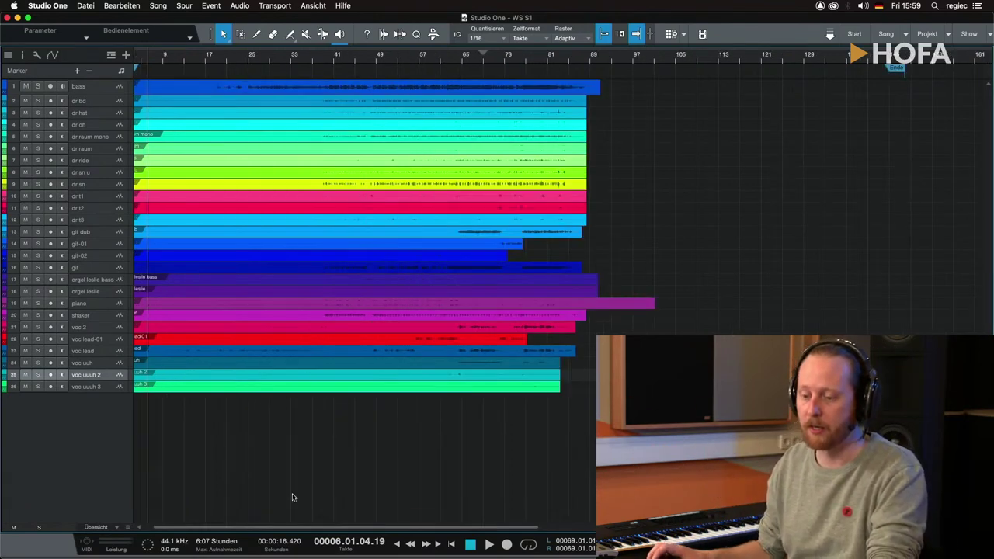
key(e)
drag(196, 535, 174, 535)
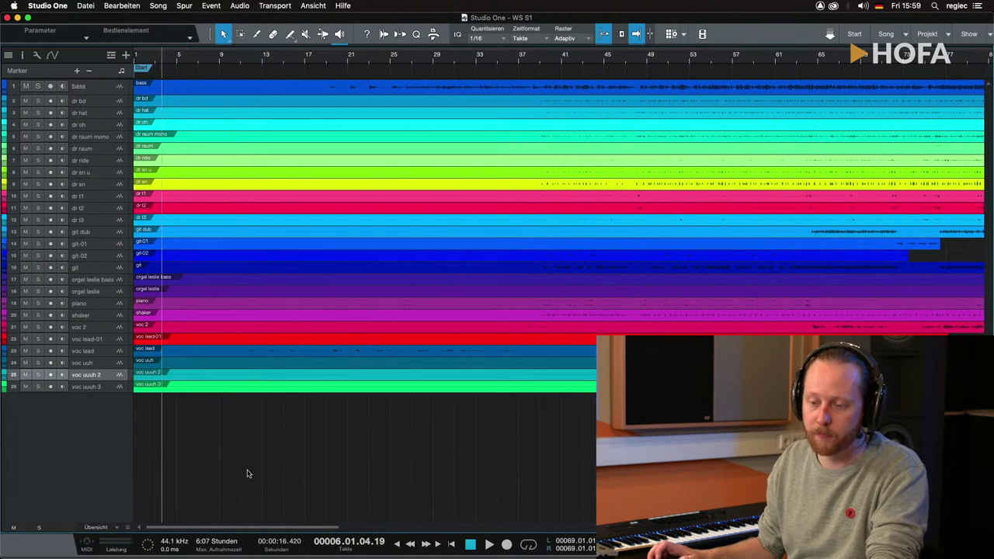
key(w)
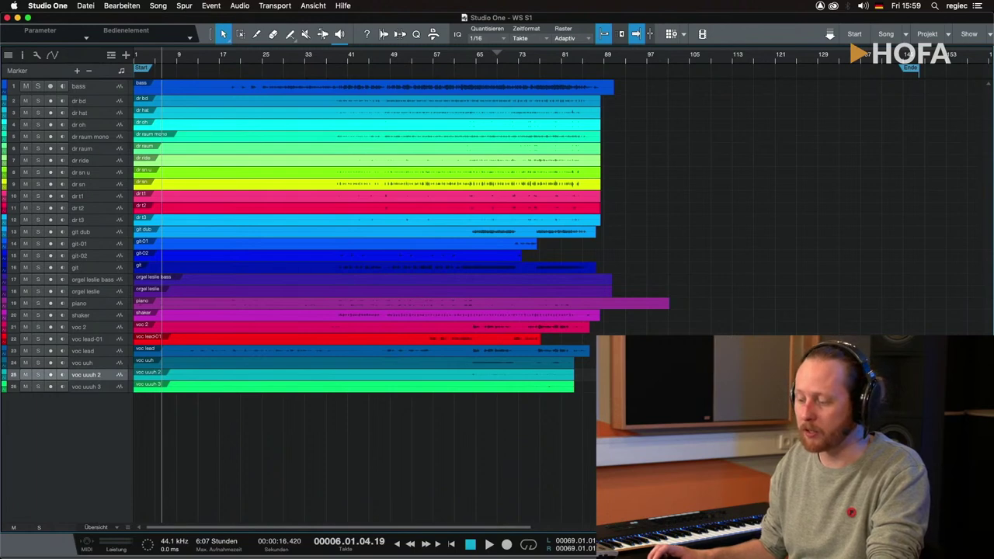
key(e)
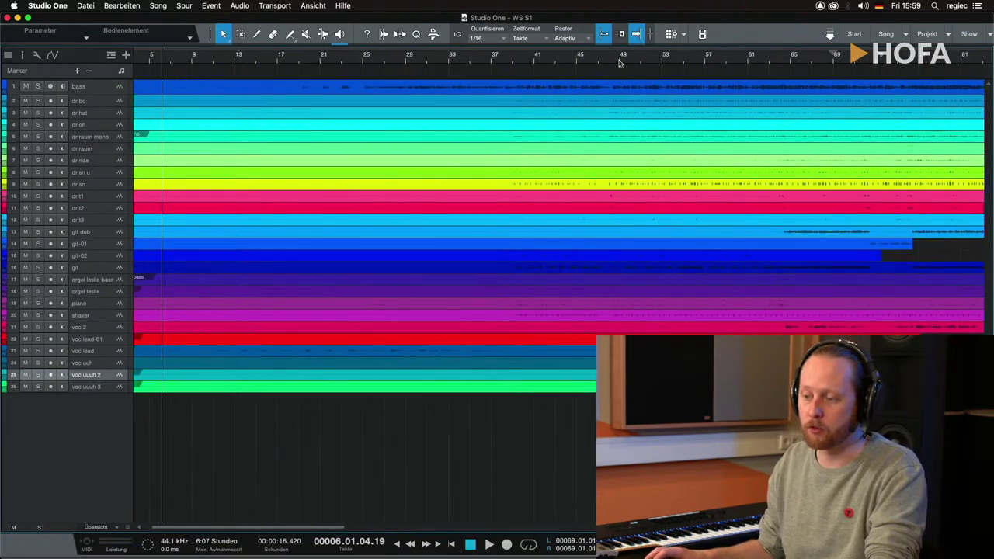
key(w)
key(e)
key(3)
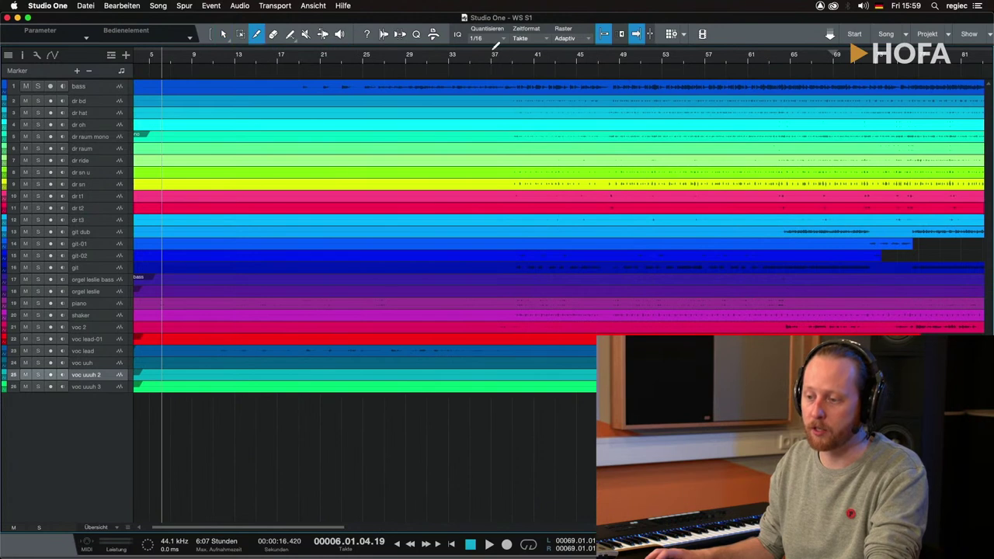
drag(491, 62, 712, 65)
click(608, 33)
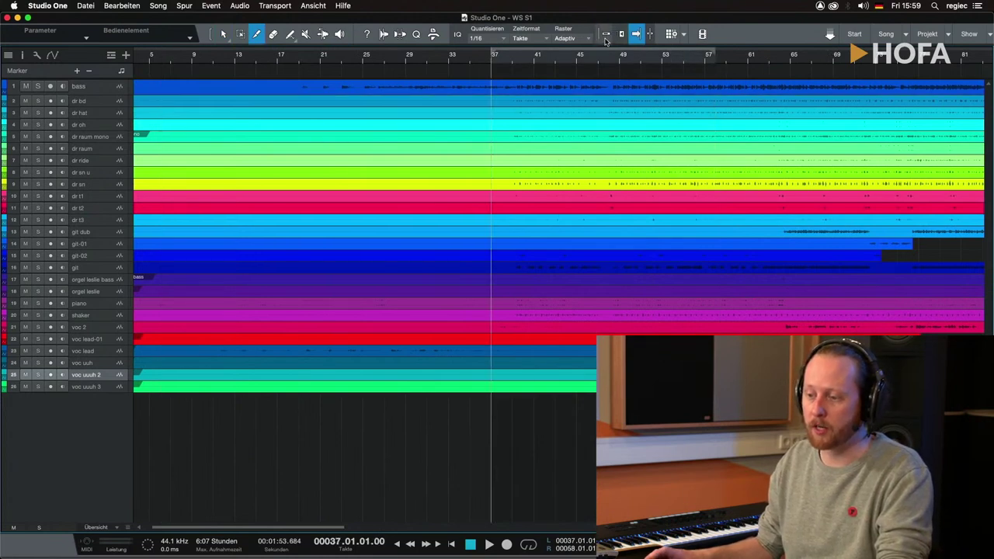
key(slash)
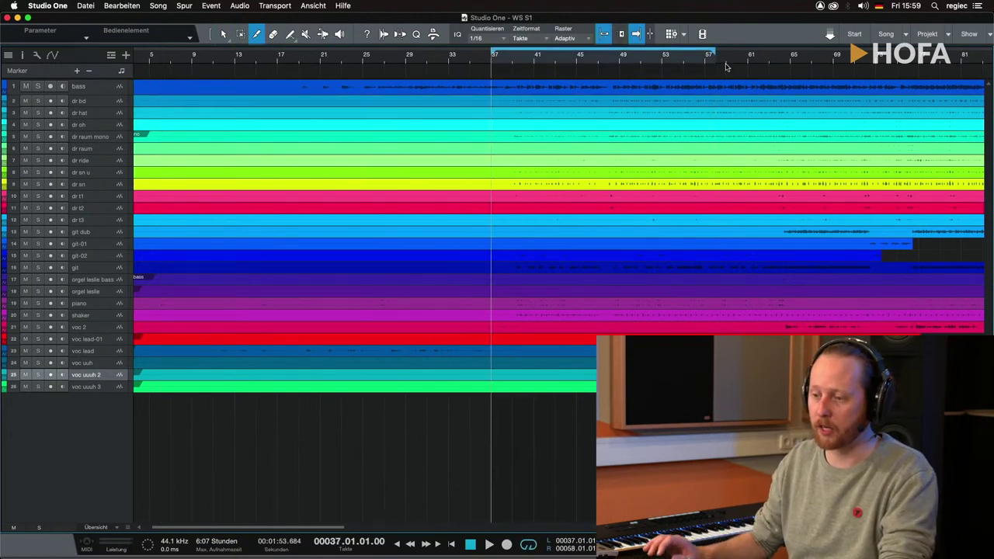
drag(710, 54, 534, 81)
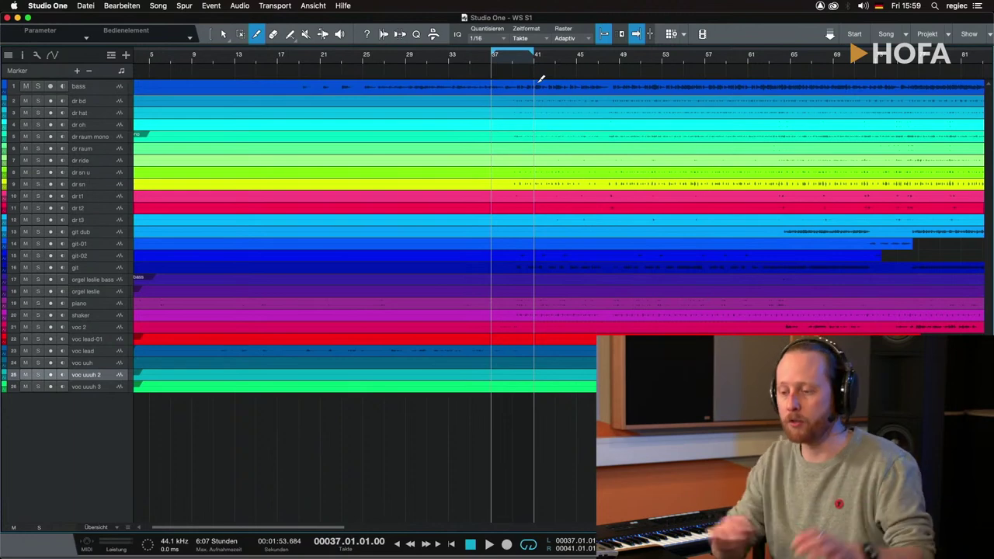
- Select all events, set the loop range to span them from bar 1 to bar 102, and switch looping off
key(shift+f)
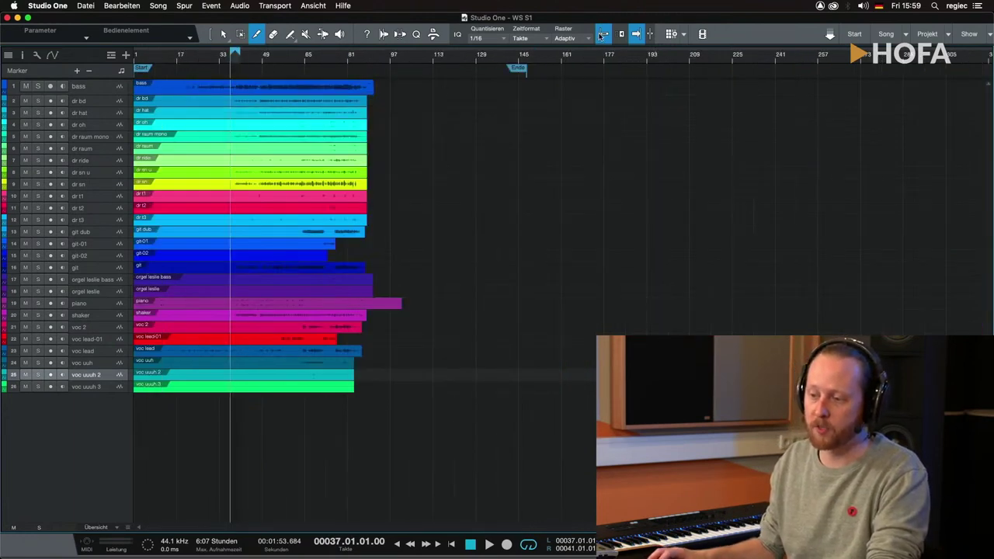
key(super+a)
key(p)
key(n)
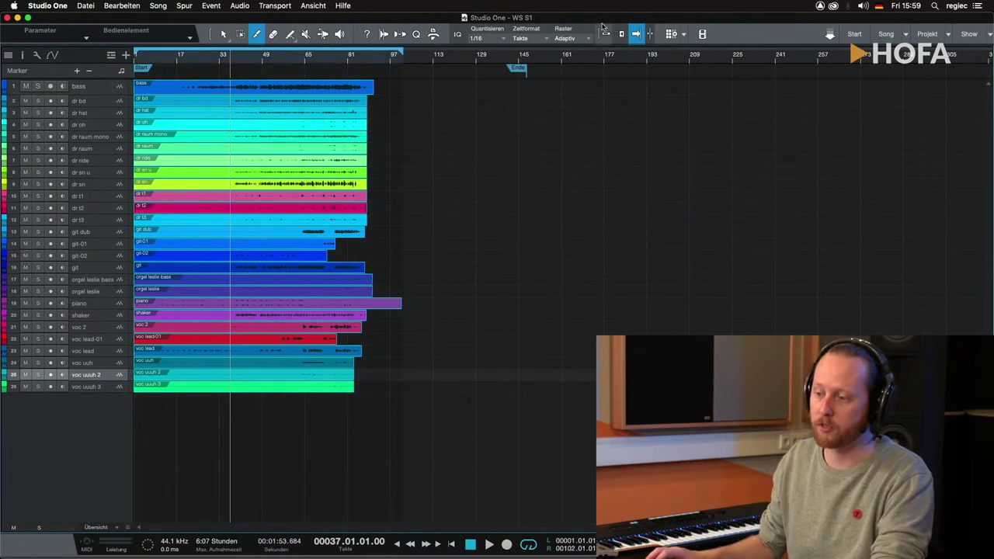
click(524, 134)
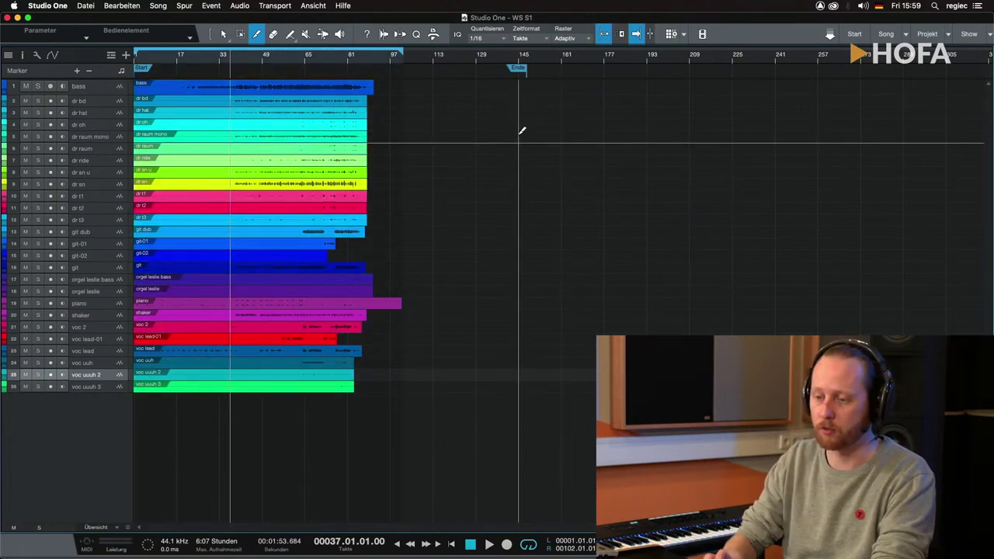
key(slash)
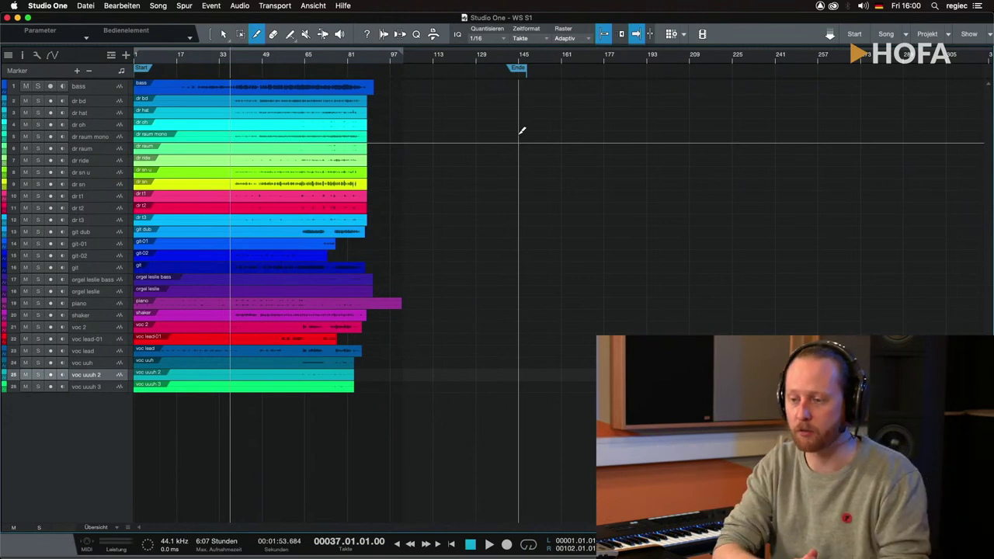
- Display the Tempo track above the song's audio tracks
key(e)
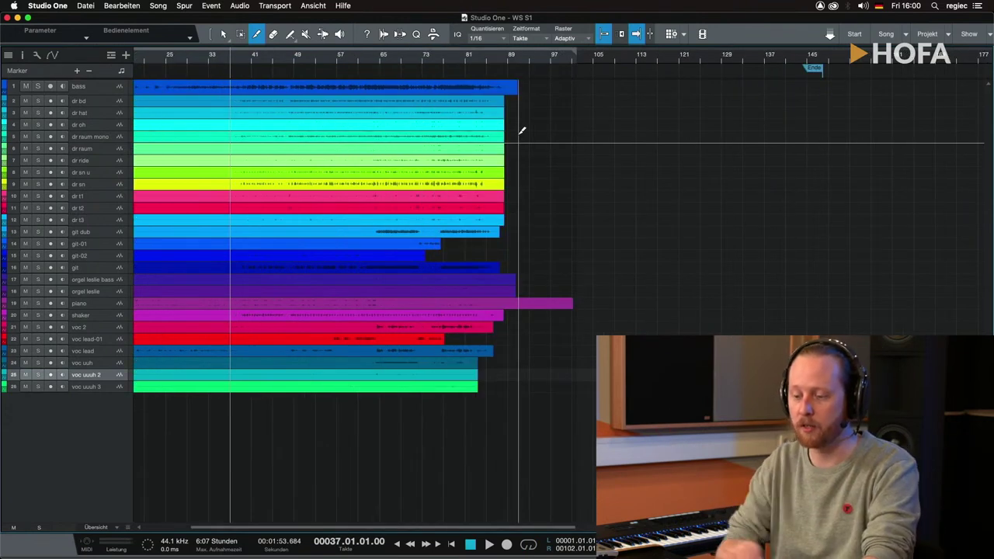
scroll(313, 484, left, 3)
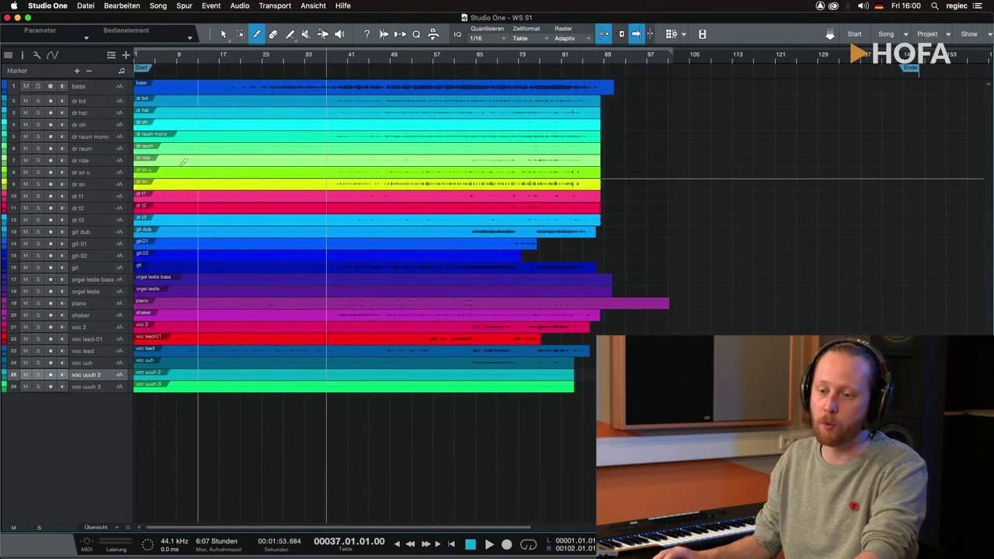
click(51, 70)
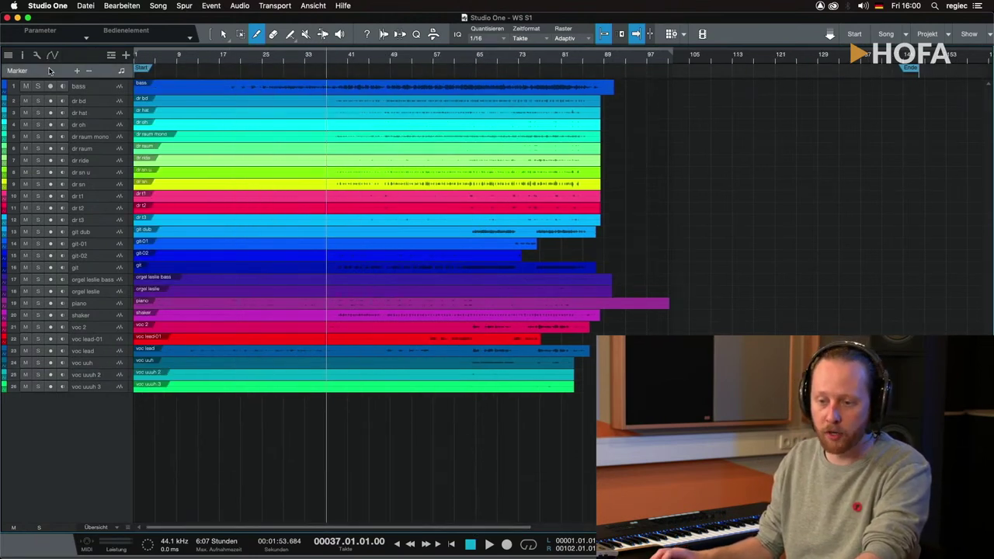
click(112, 56)
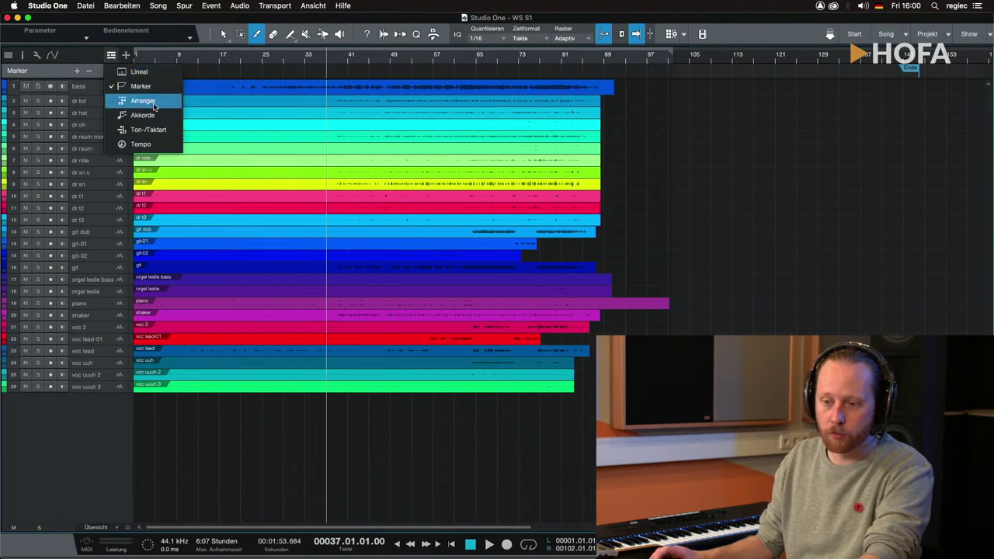
click(154, 145)
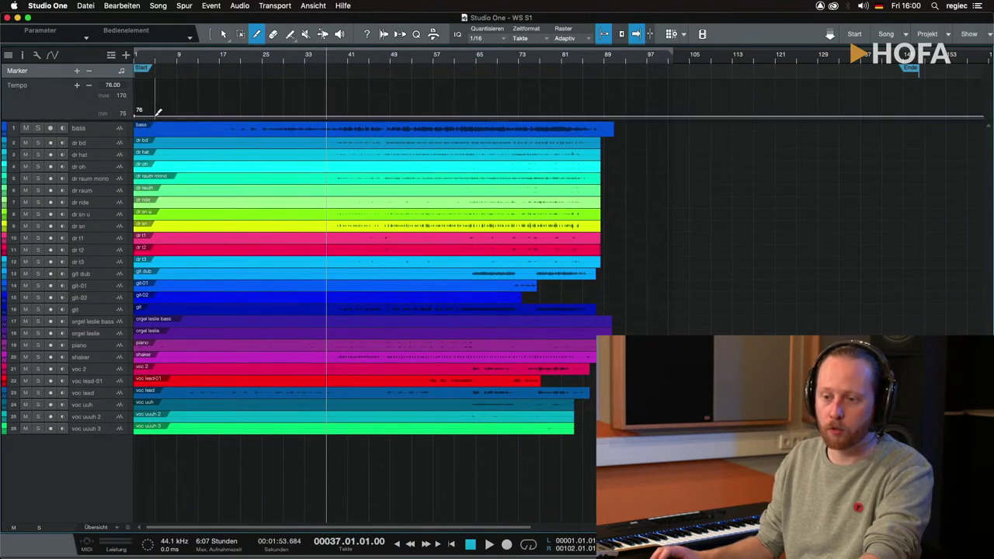
- Add tempo points at 76 BPM on the Tempo track between about bars 5 and 16
click(155, 115)
click(214, 114)
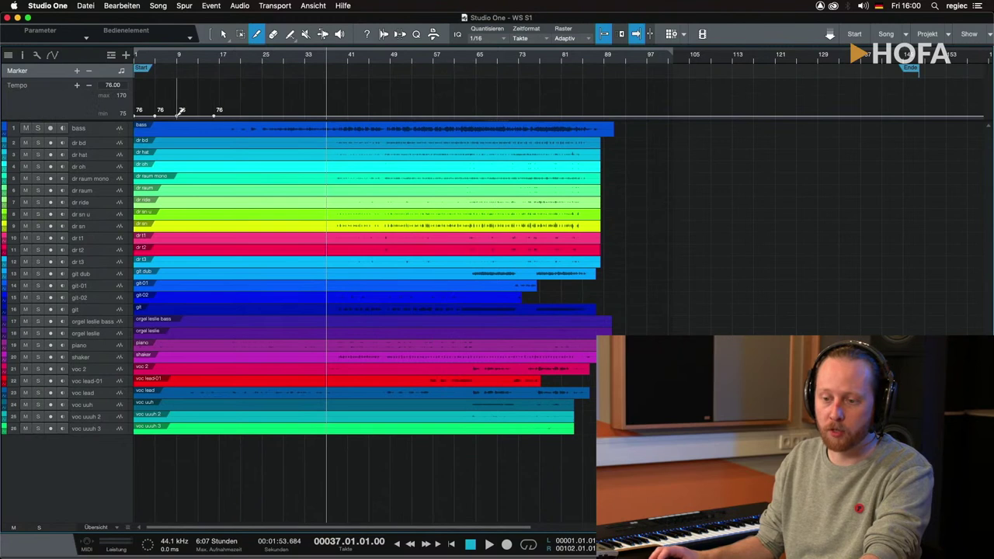
click(182, 115)
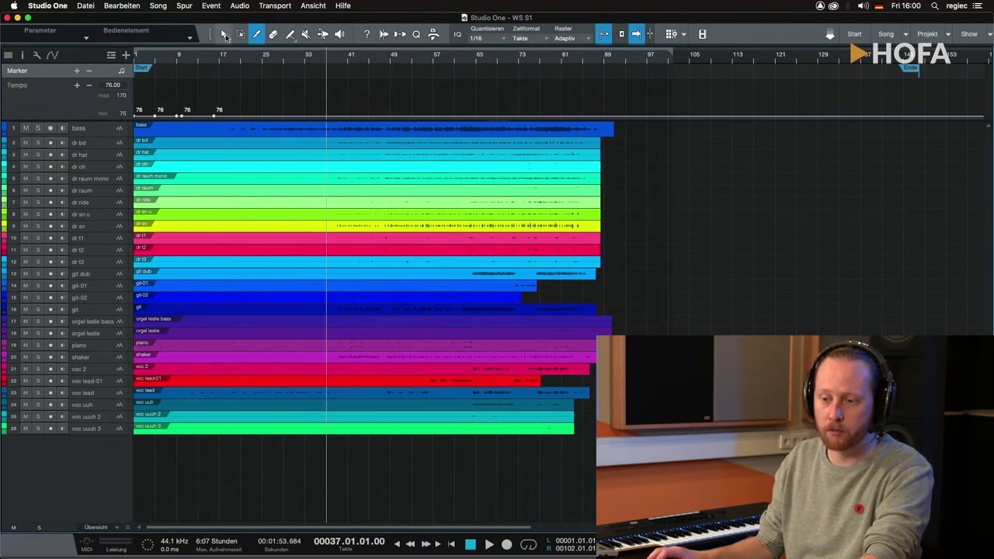
- Draw a triangle-wave tempo curve from about bar 9 to 47 on the Tempo track, and overdraw it with line segments up to about bar 72
click(290, 36)
drag(178, 114, 379, 112)
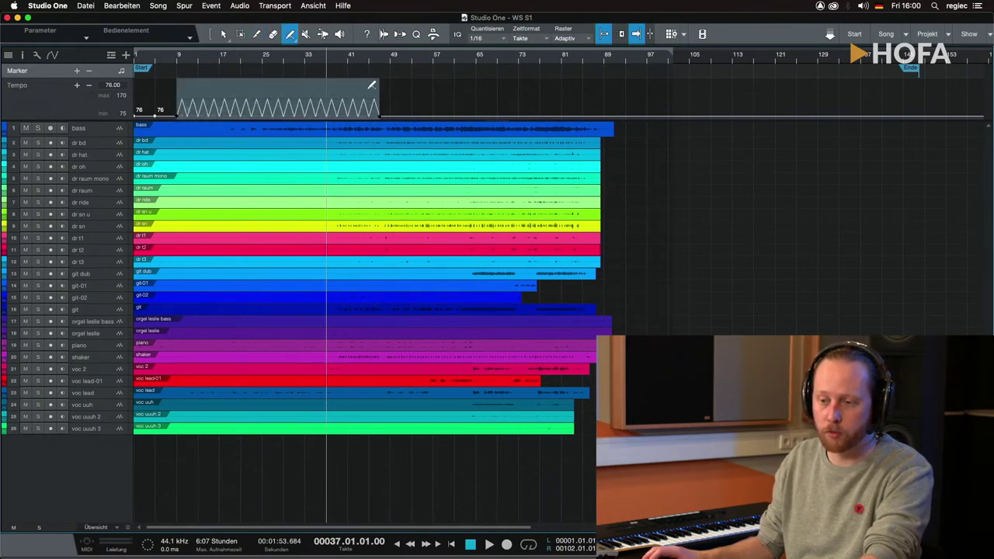
click(288, 38)
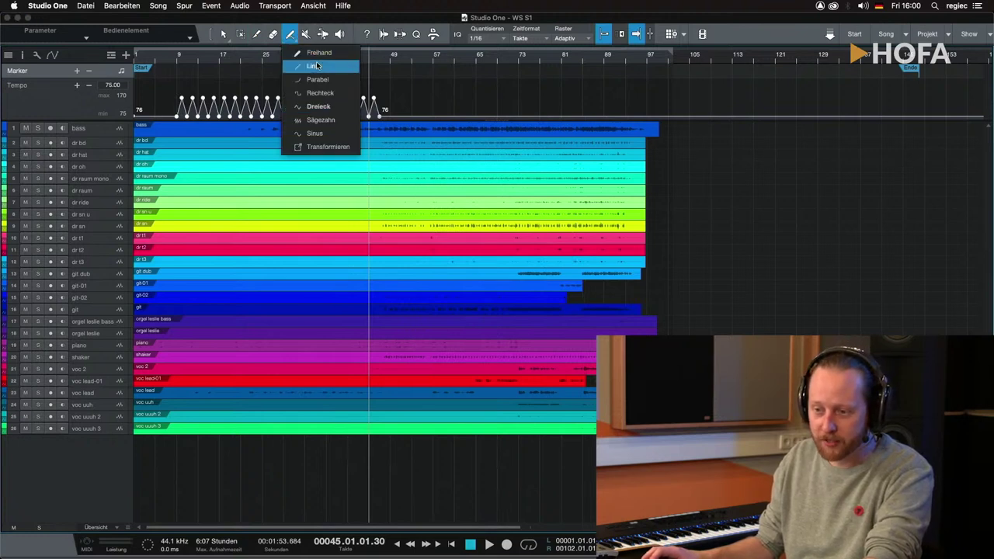
click(316, 66)
mouse_move(177, 115)
mouse_down()
mouse_move(246, 99)
mouse_move(306, 114)
mouse_move(396, 99)
mouse_move(517, 117)
mouse_up()
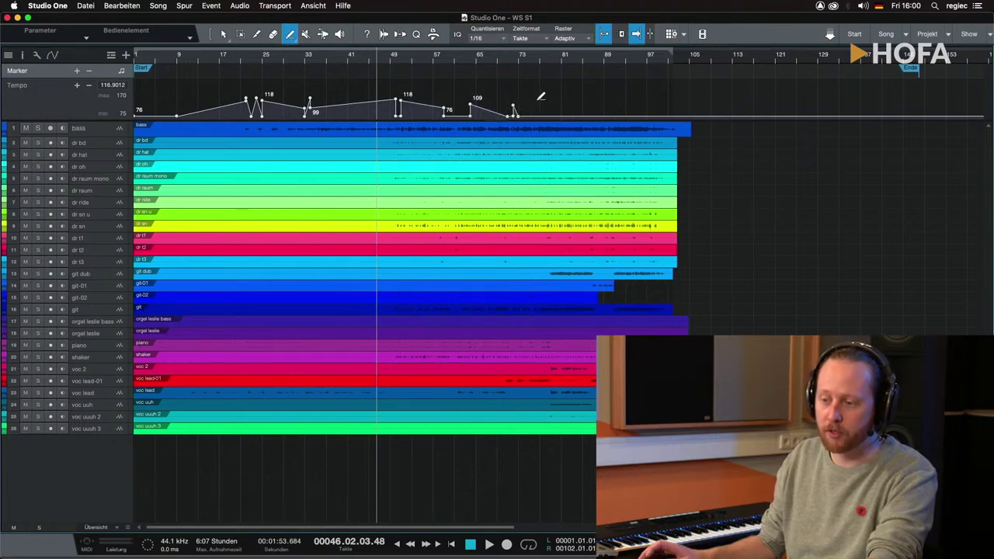
- Undo the drawn tempo curves and the previously added tempo points on the Tempo track
key(super+z)
key(super+z)
key(super+z)
key(super+z)
key(super+z)
key(super+z)
key(super+z)
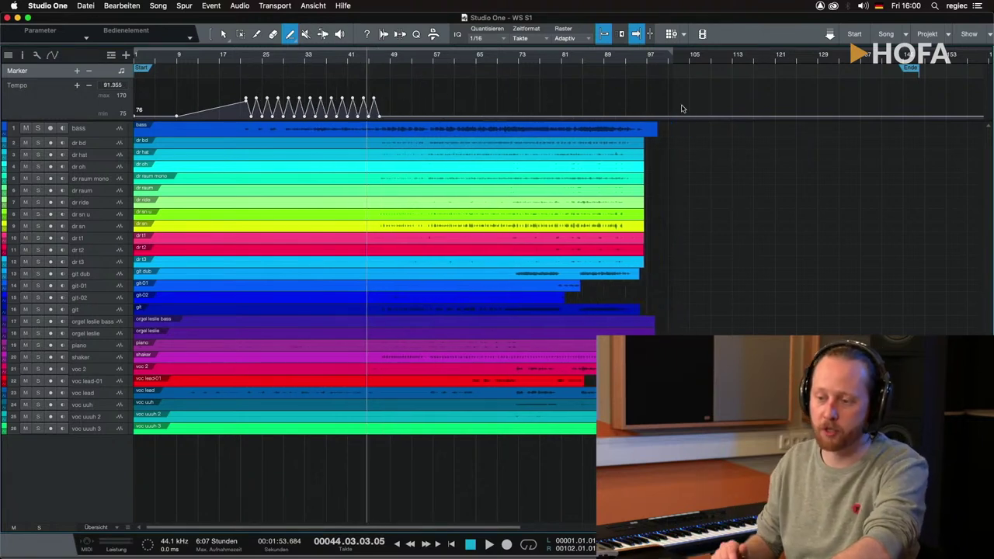
key(super+z)
key(super+z)
key(super+z)
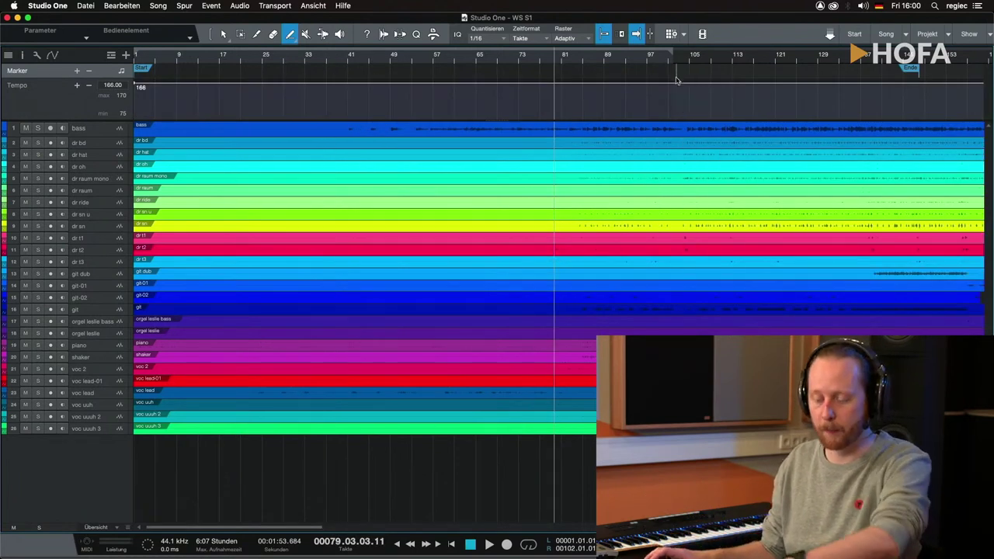
key(super+z)
- Reduce the Tempo track's height slightly and set the song tempo to 76 BPM
drag(112, 115, 113, 105)
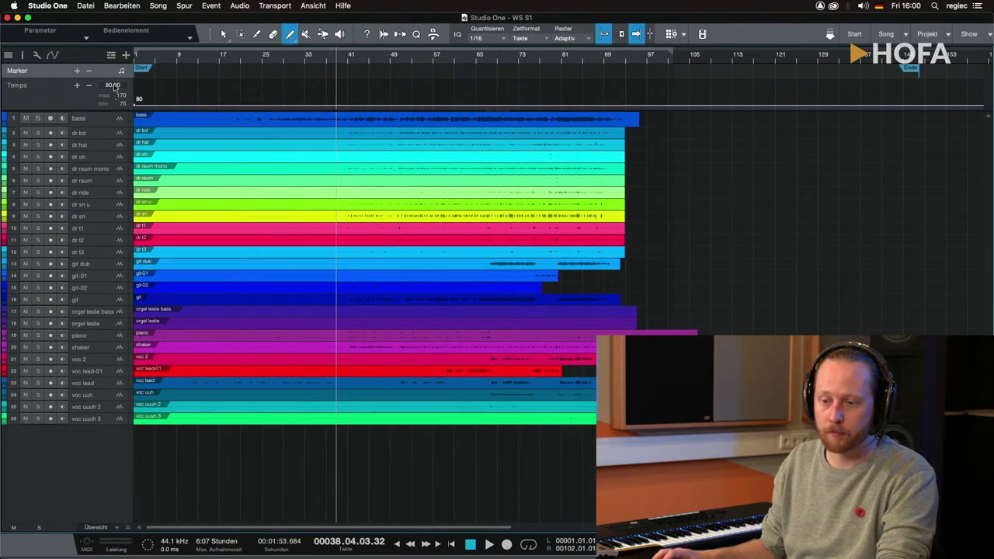
key(Return)
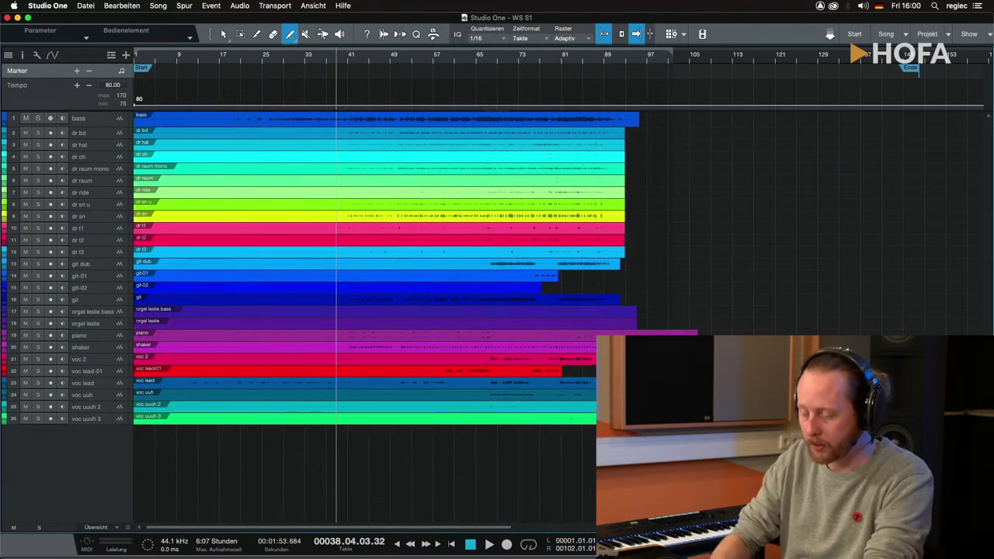
scroll(112, 84, down, 4)
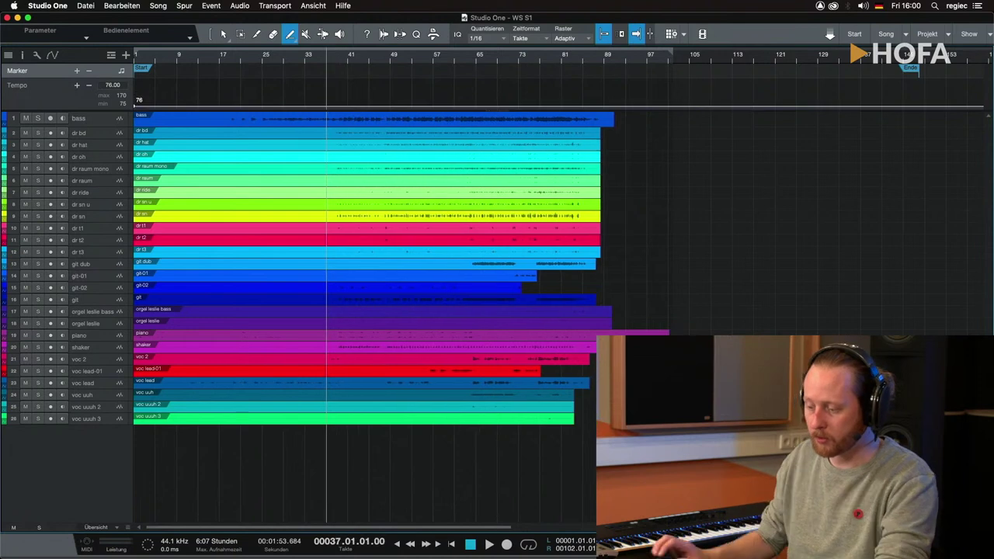
- Play the song from about bar 37, continue from about bar 78, and stop playback
click(330, 63)
key(space)
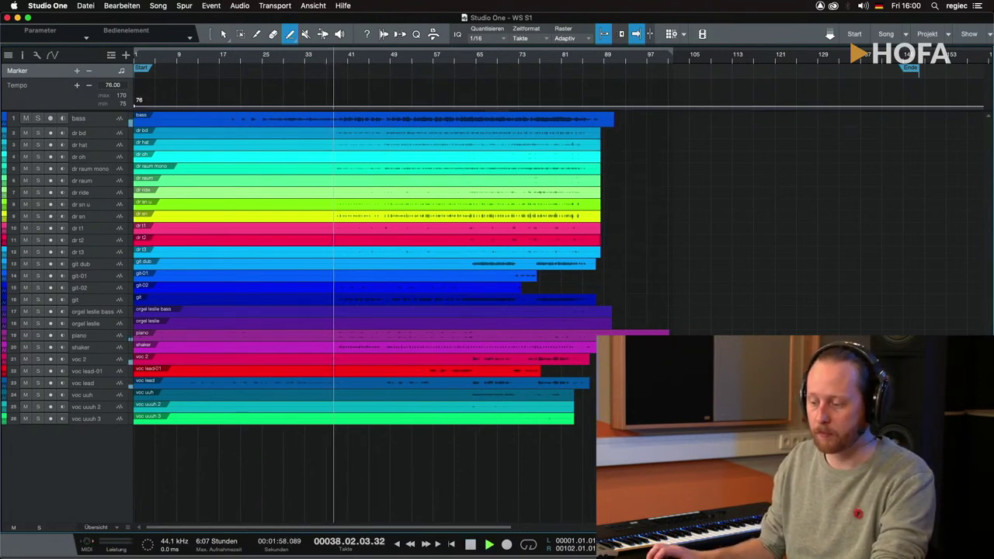
click(547, 65)
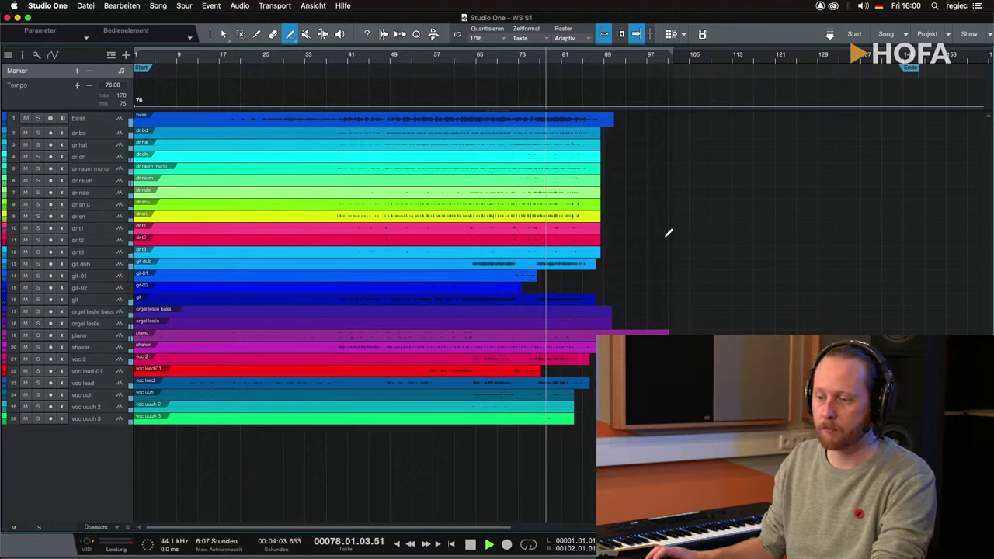
key(space)
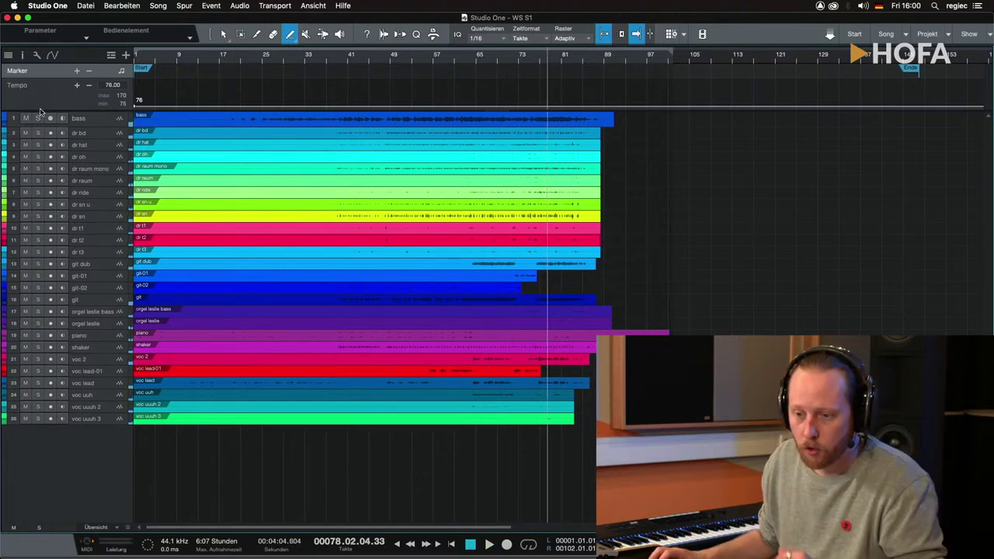
- Shrink the Tempo track to its minimum height and display the Lineal, Arranger, Akkorde and Ton-/Taktart tracks
drag(41, 106, 41, 91)
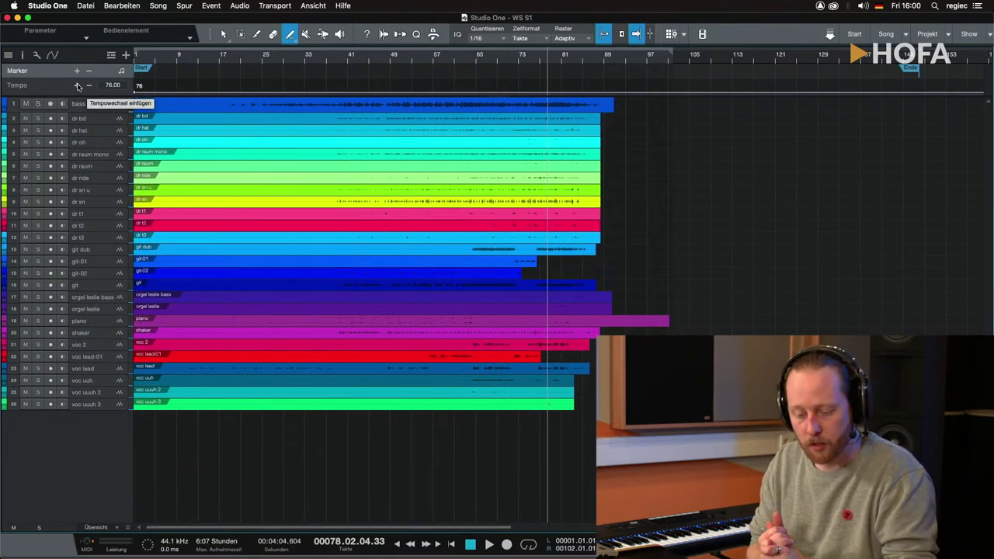
click(111, 56)
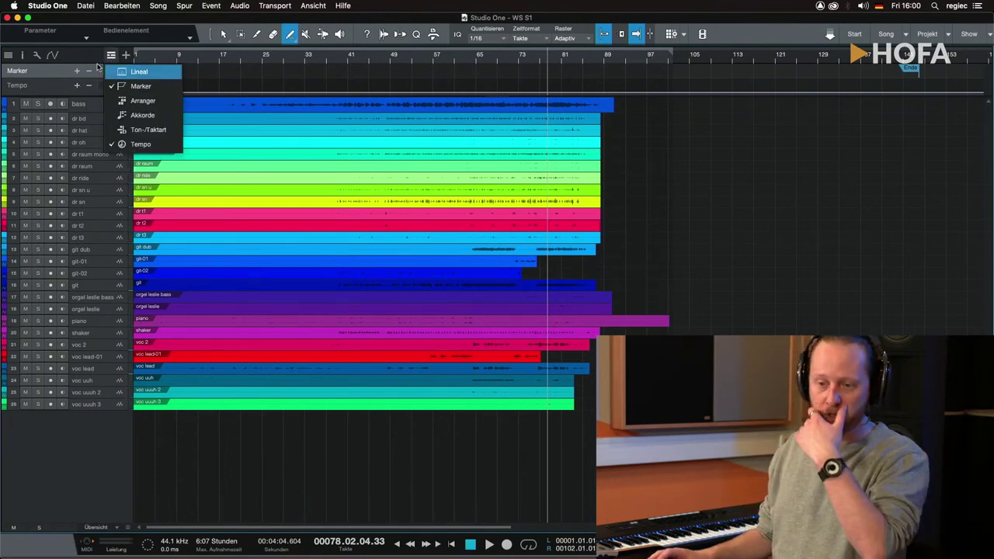
click(139, 72)
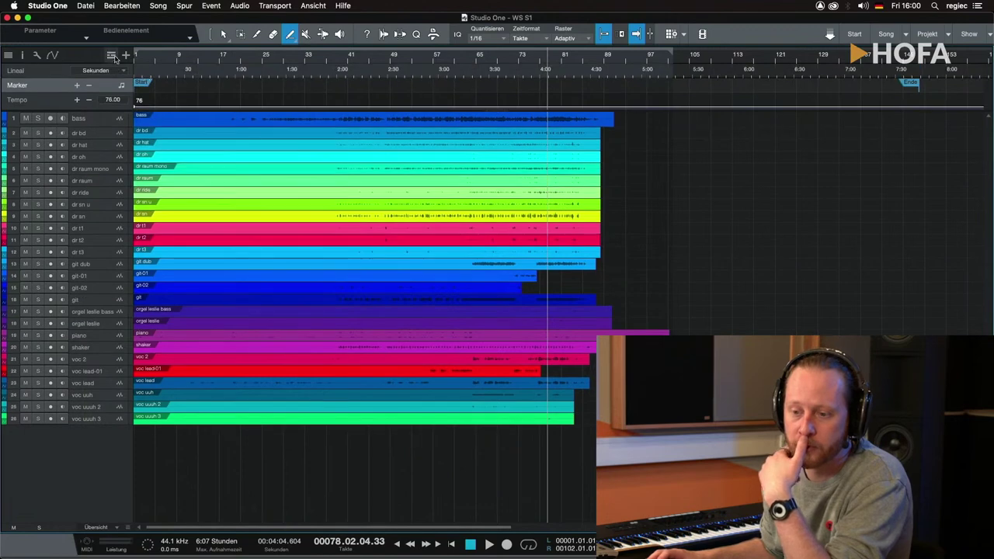
click(111, 56)
click(143, 101)
click(111, 56)
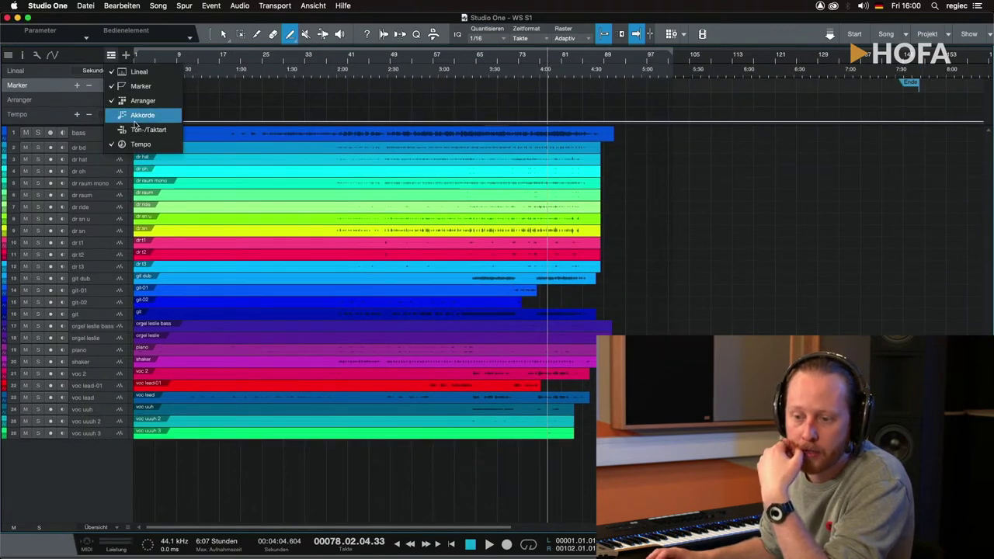
click(142, 115)
click(111, 56)
click(141, 131)
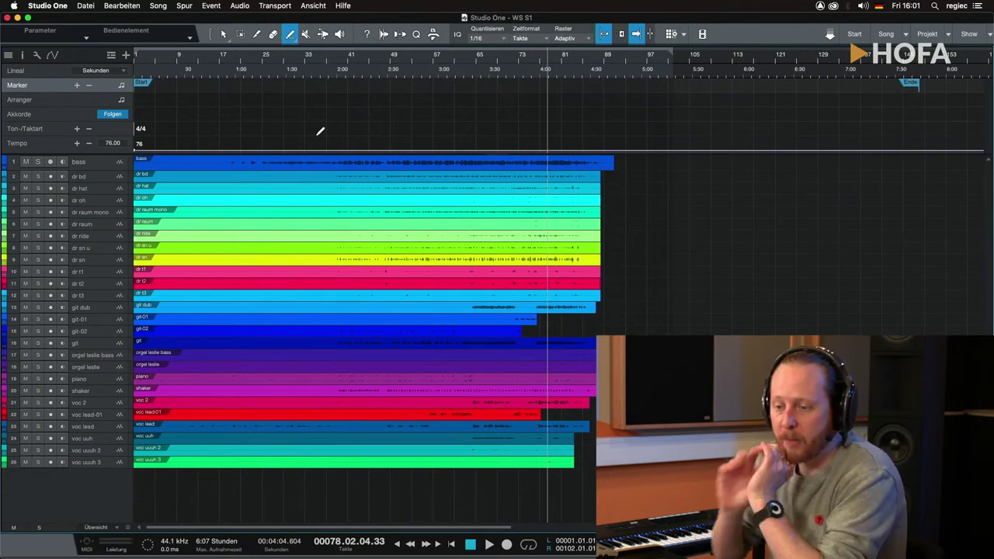
- Add markers at about bar 3 and at bar 18 on the Marker track
click(148, 54)
click(224, 56)
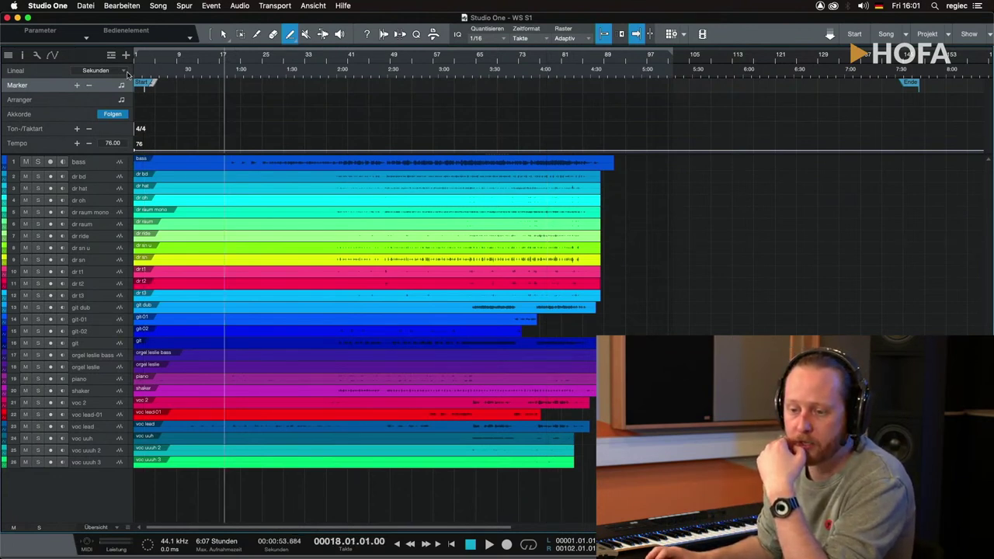
click(77, 86)
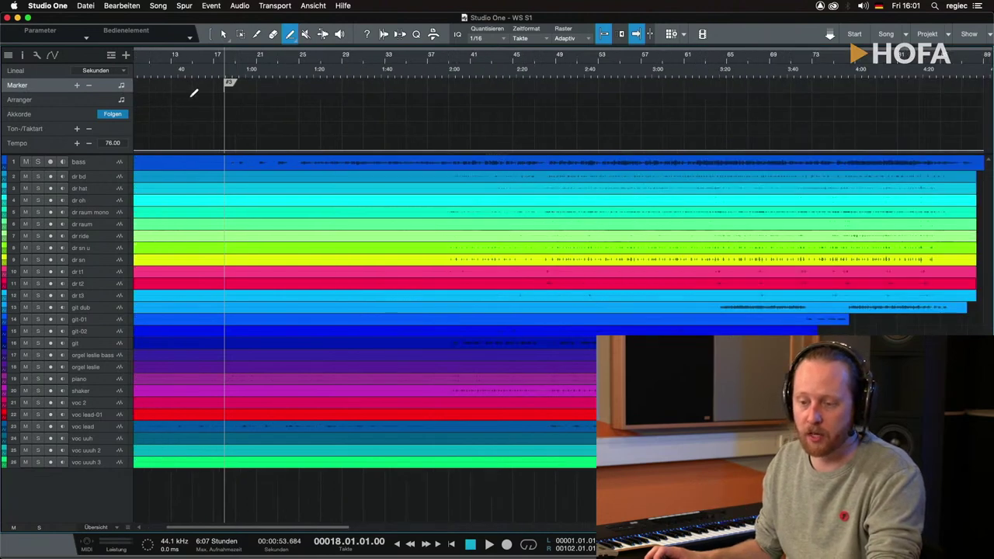
- Raise the song tempo to 80, 91 and 107 BPM, switching the Marker track's timebase from seconds back to beats before the last change
key(e)
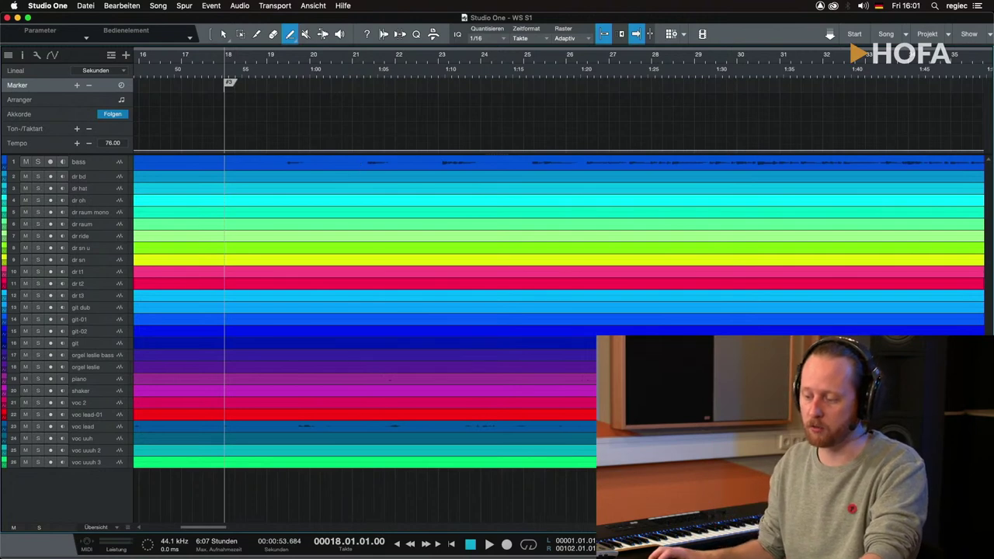
mouse_move(112, 143)
mouse_down()
mouse_move(113, 127)
mouse_move(113, 142)
mouse_up()
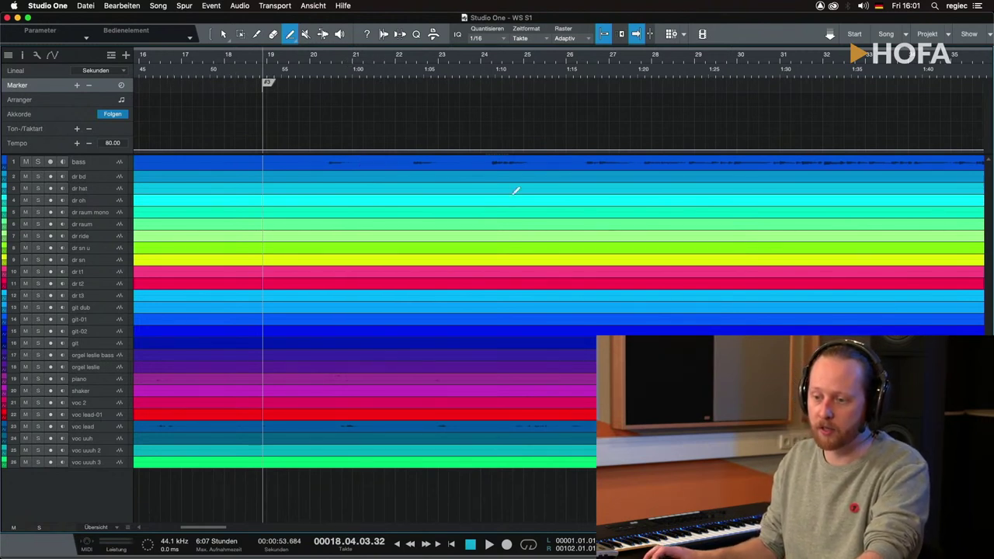
mouse_move(112, 143)
mouse_down()
mouse_move(113, 124)
mouse_move(113, 139)
mouse_up()
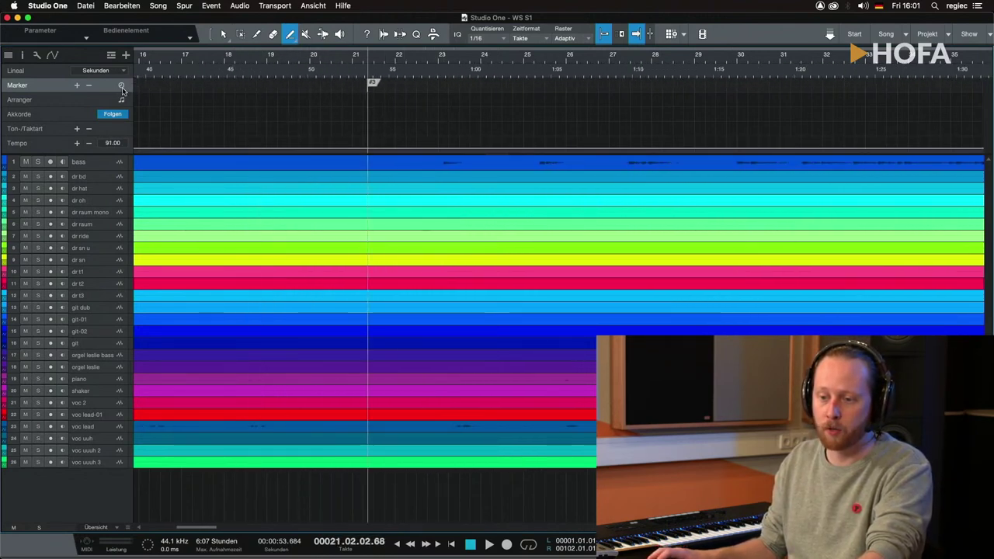
mouse_move(113, 143)
mouse_down()
mouse_move(113, 134)
mouse_move(112, 146)
mouse_up()
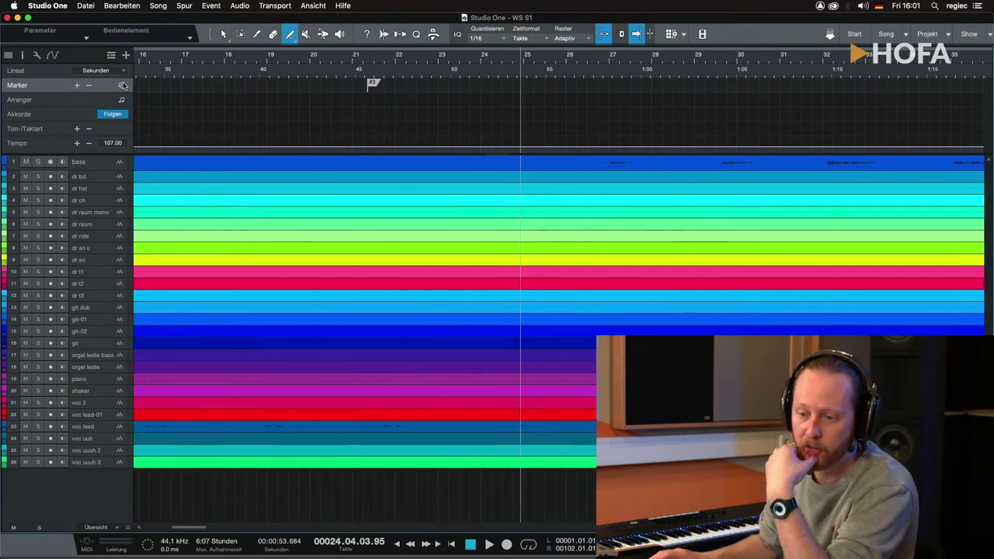
- Open the name entry of marker #3 and cancel it
double_click(372, 83)
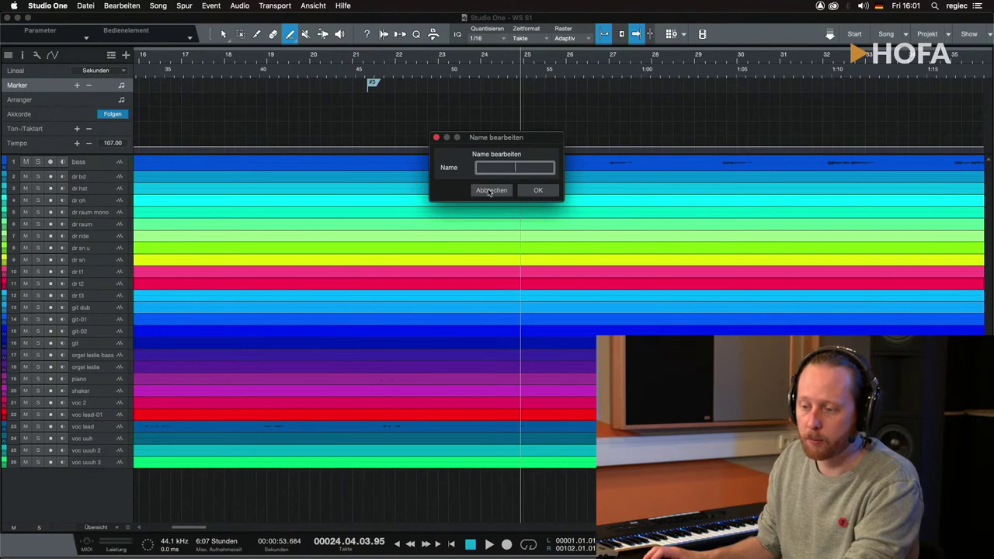
key(Escape)
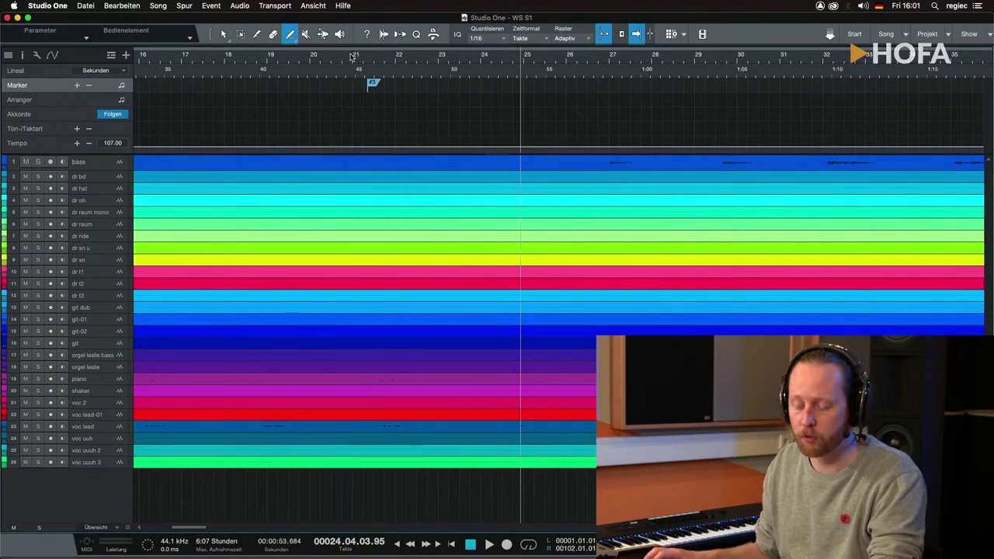
- Draw an Intro section from bar 1 to bar 28 on the Arranger track
key(w)
key(w)
key(w)
key(w)
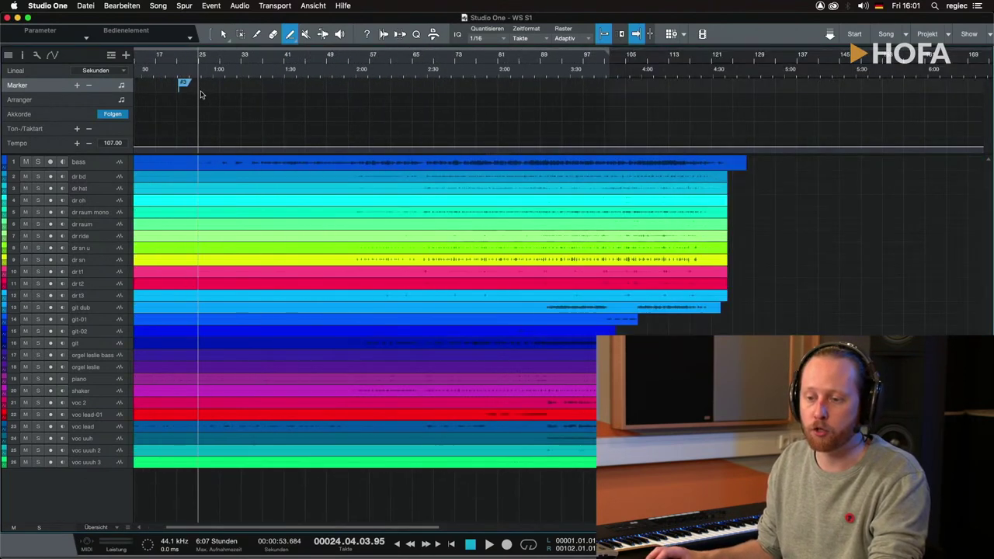
key(w)
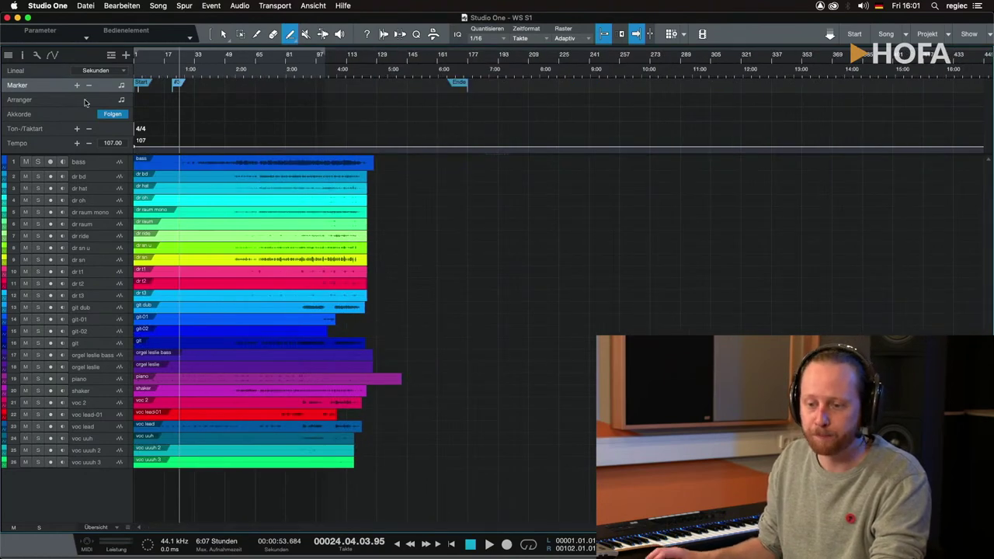
key(e)
key(e)
key(w)
key(w)
key(w)
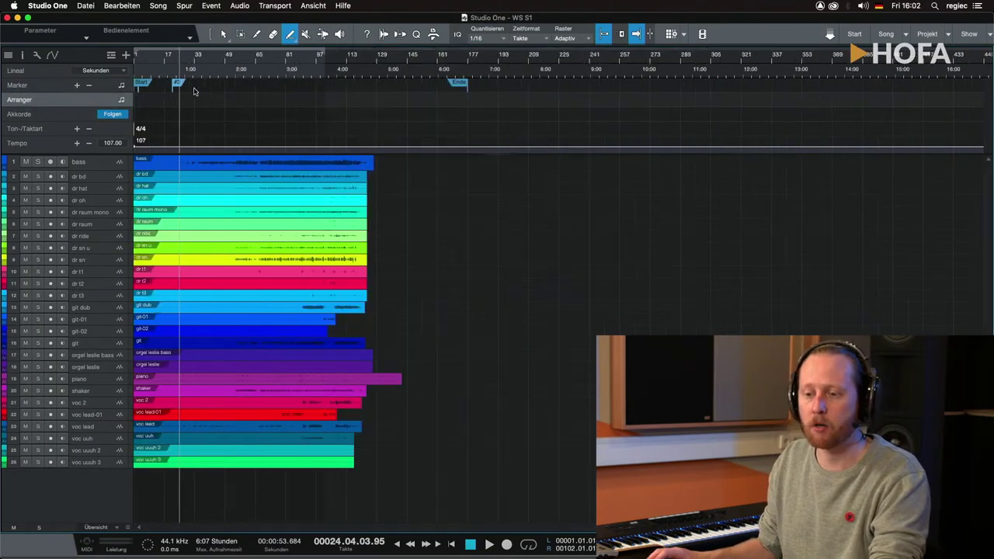
click(289, 36)
key(e)
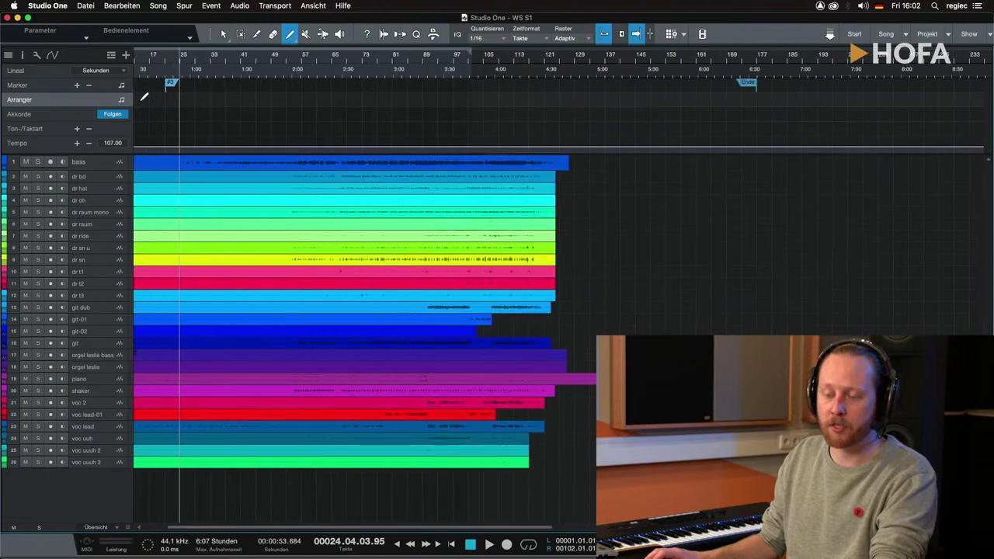
key(e)
key(e)
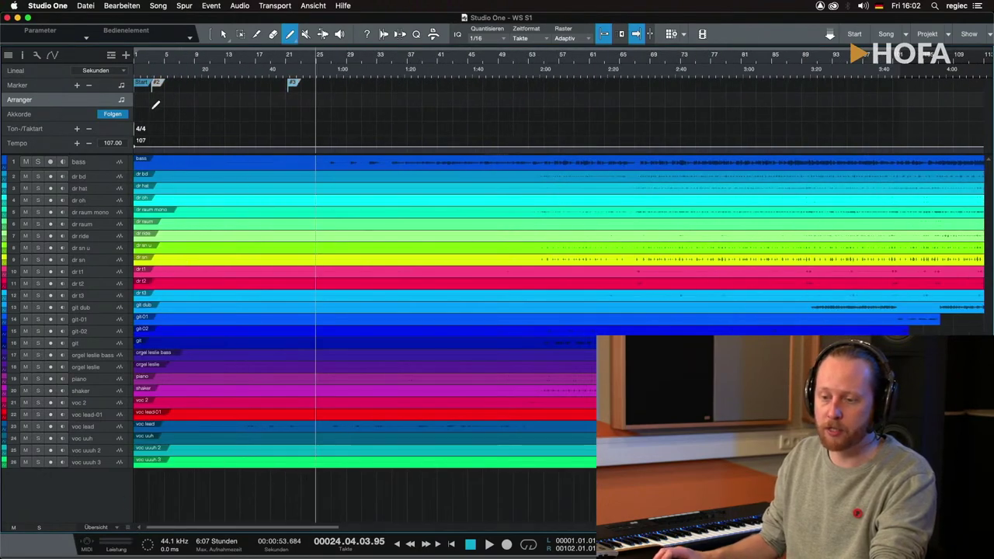
drag(138, 99, 338, 101)
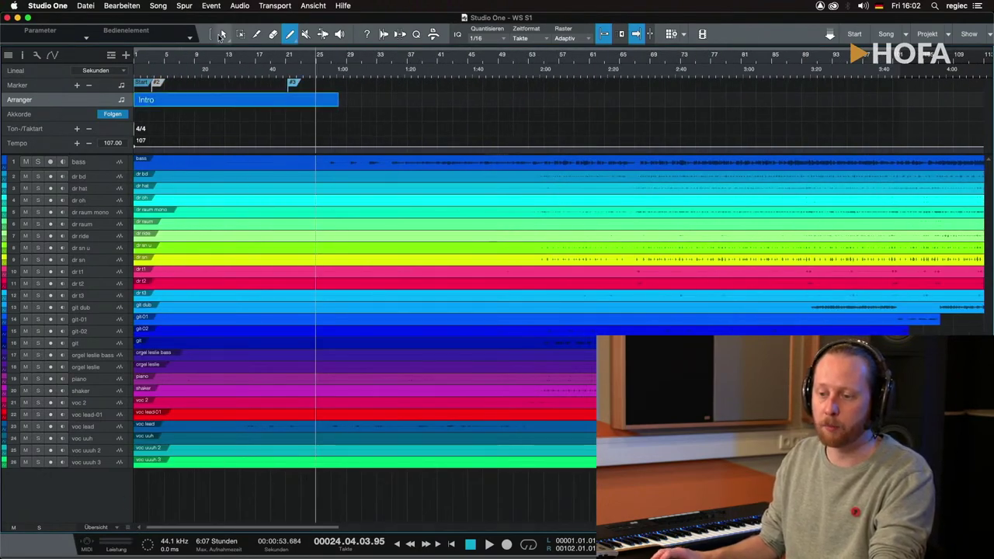
- Draw a Vers section over bars 28 to 58, a Chorus from 59 to 81 and a Bridge from 81 to about 102 on the Arranger track
click(221, 36)
key(5)
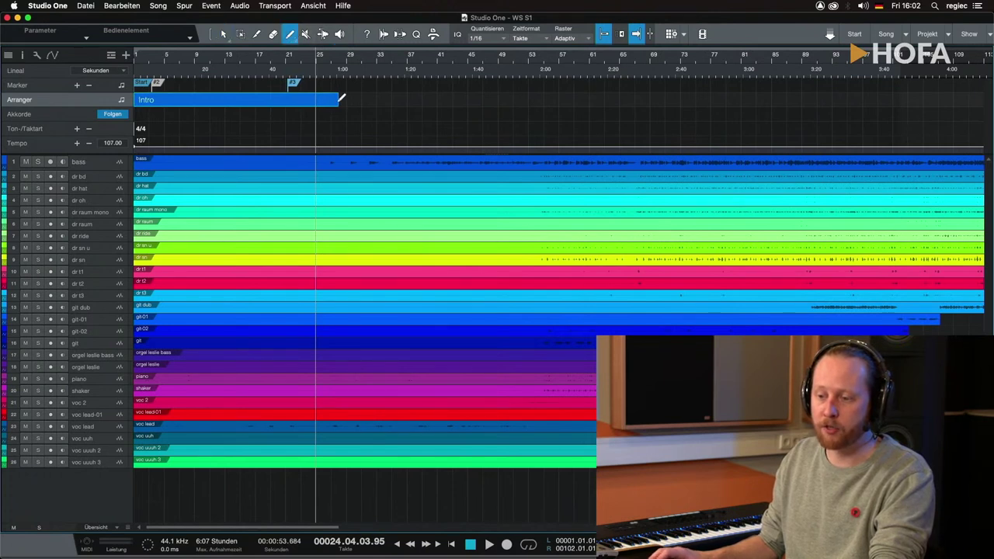
drag(340, 99, 901, 99)
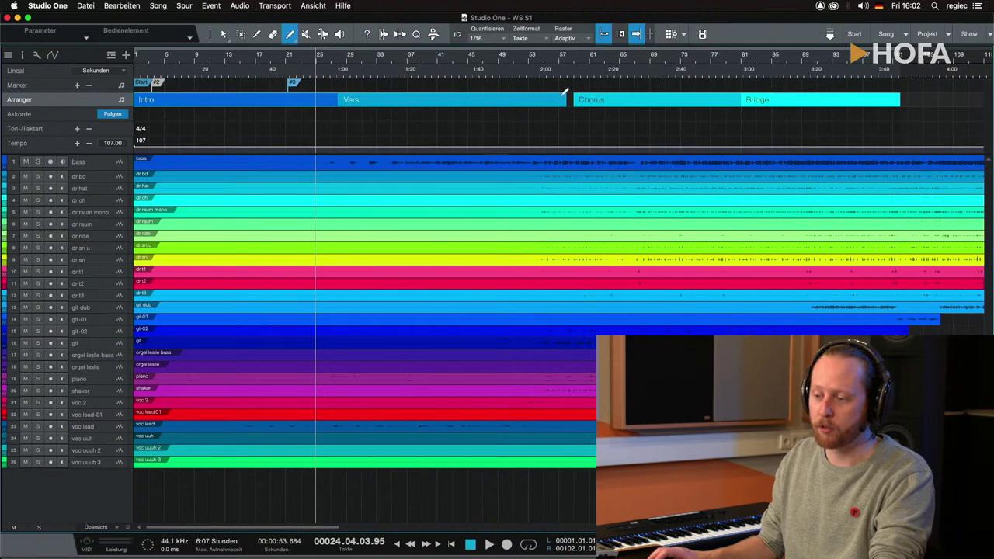
- Start playback at the Vers section on the Arranger track and rename that section to gegweg
click(223, 34)
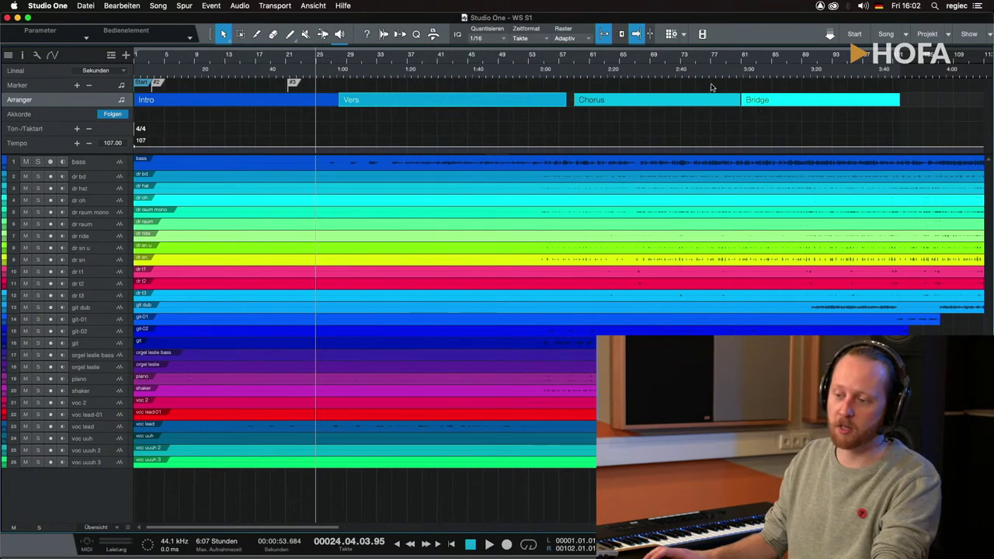
click(382, 99)
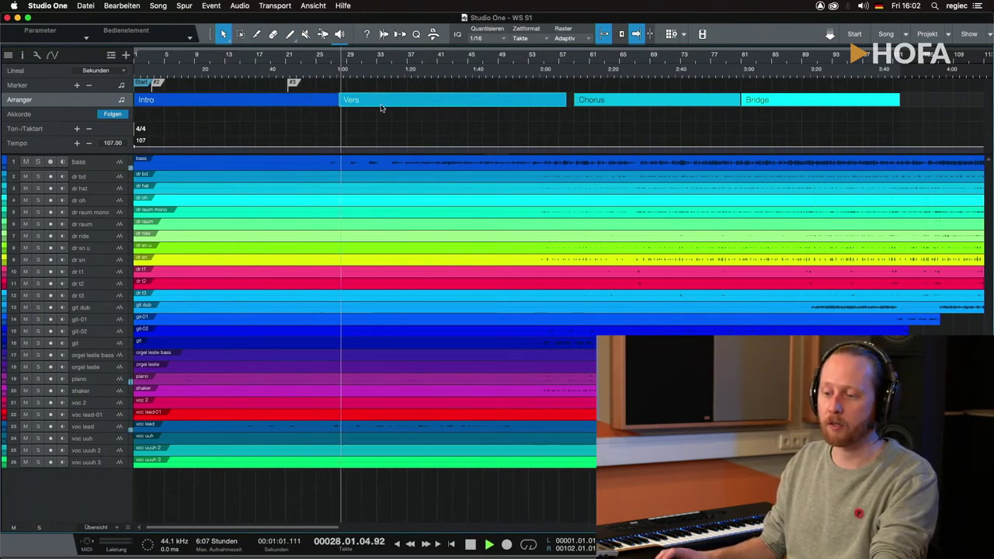
right_click(354, 103)
click(376, 107)
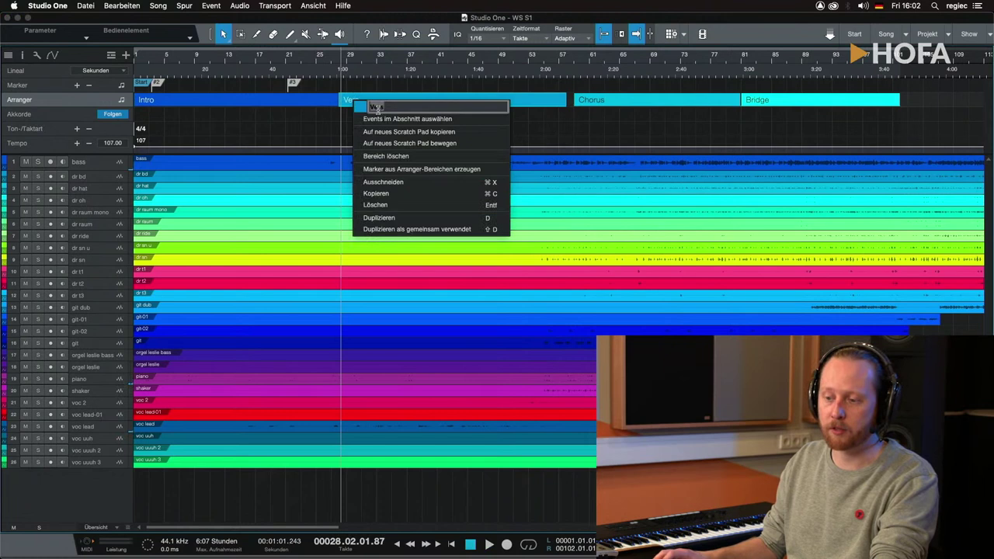
text(gegweg)
key(Return)
click(326, 137)
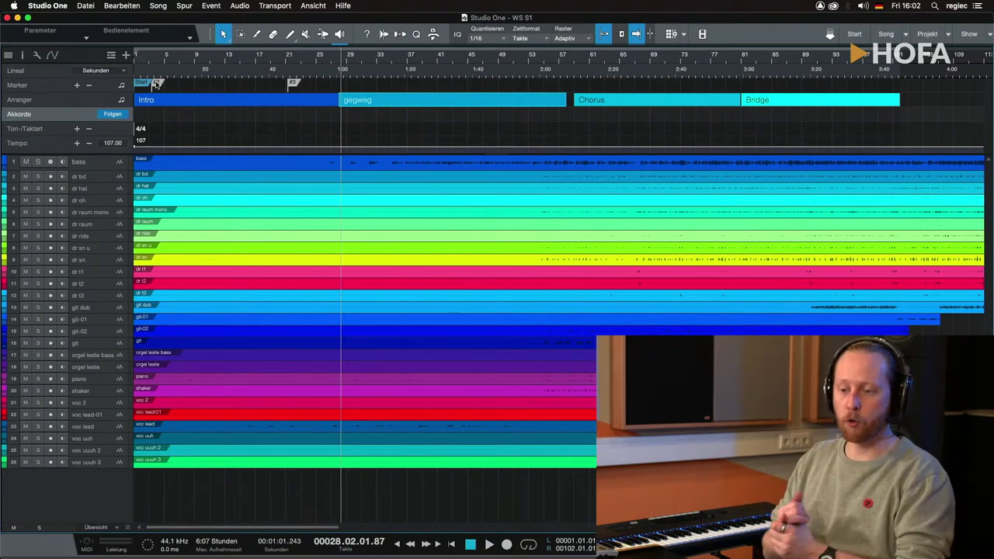
- Create a chord event on the Chord track spanning the song from bar 1 and set it to B major
click(121, 116)
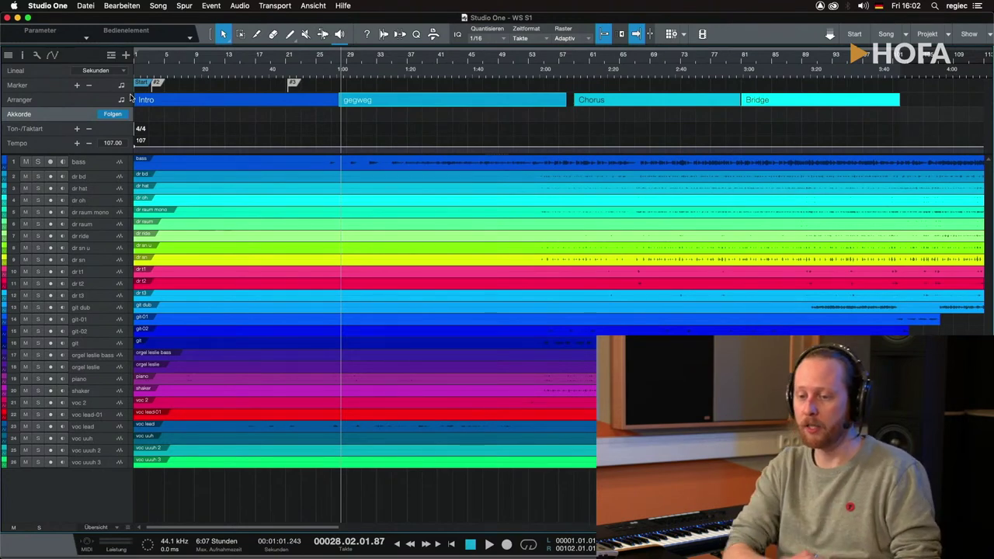
double_click(190, 117)
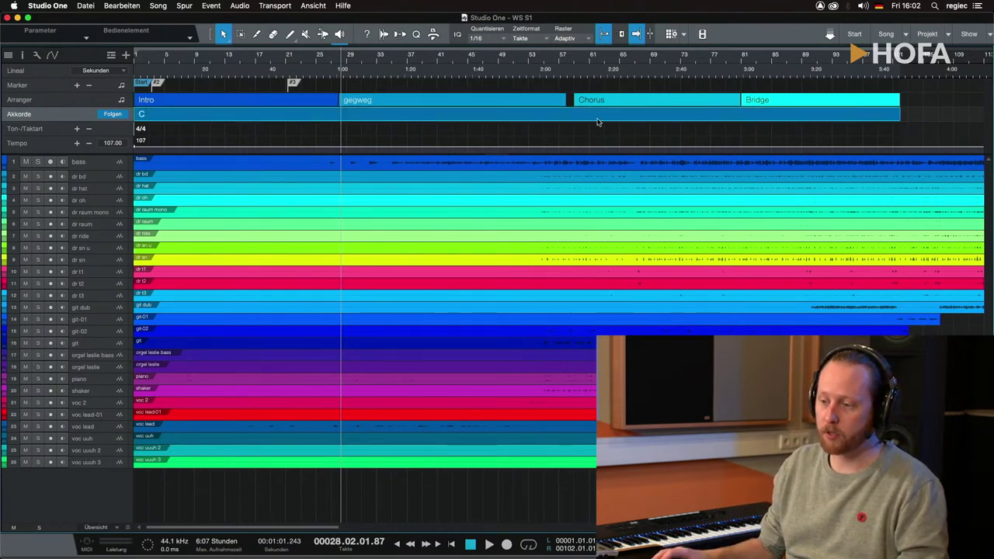
double_click(382, 115)
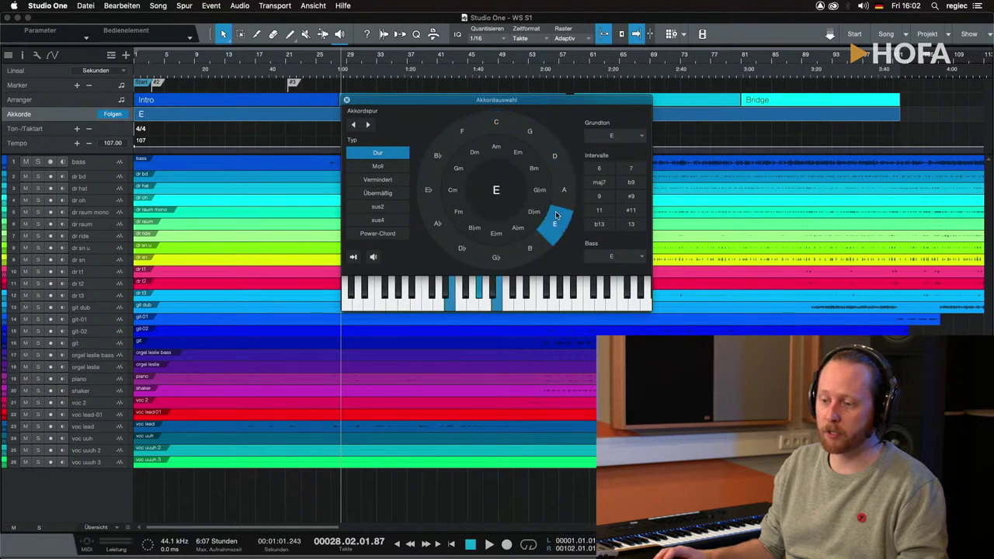
click(516, 250)
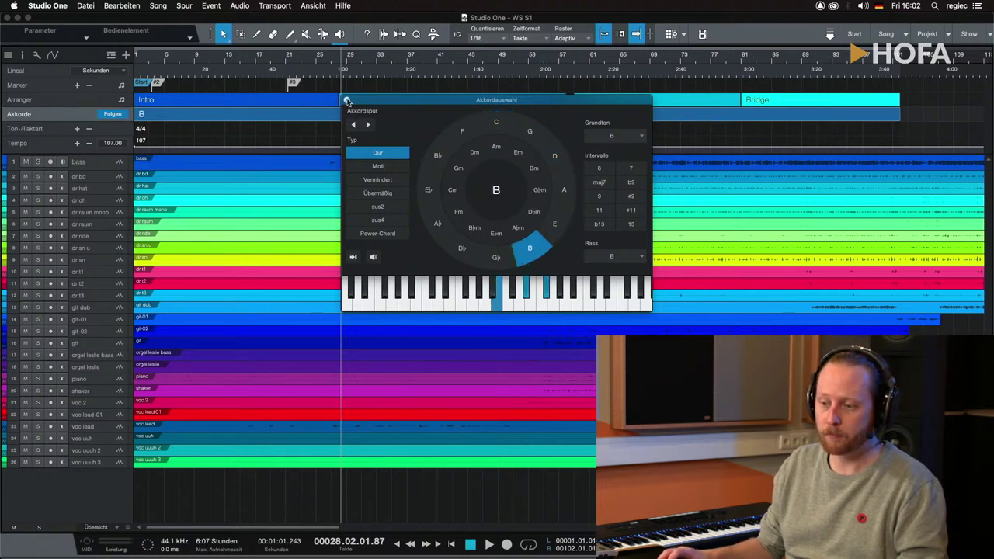
click(347, 101)
- Split the B chord at about bar 18 and set the second part to D major
click(256, 34)
click(264, 115)
click(223, 34)
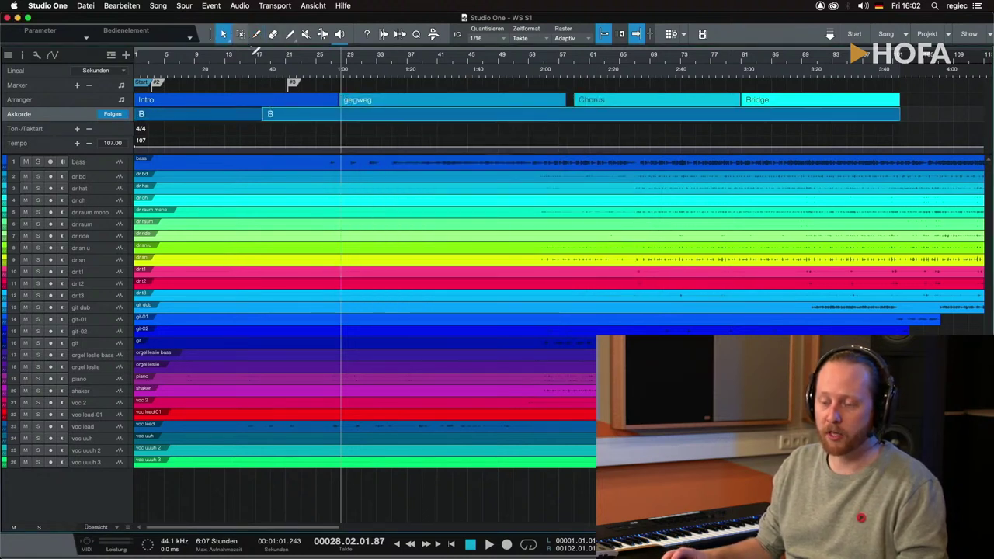
double_click(331, 117)
click(556, 159)
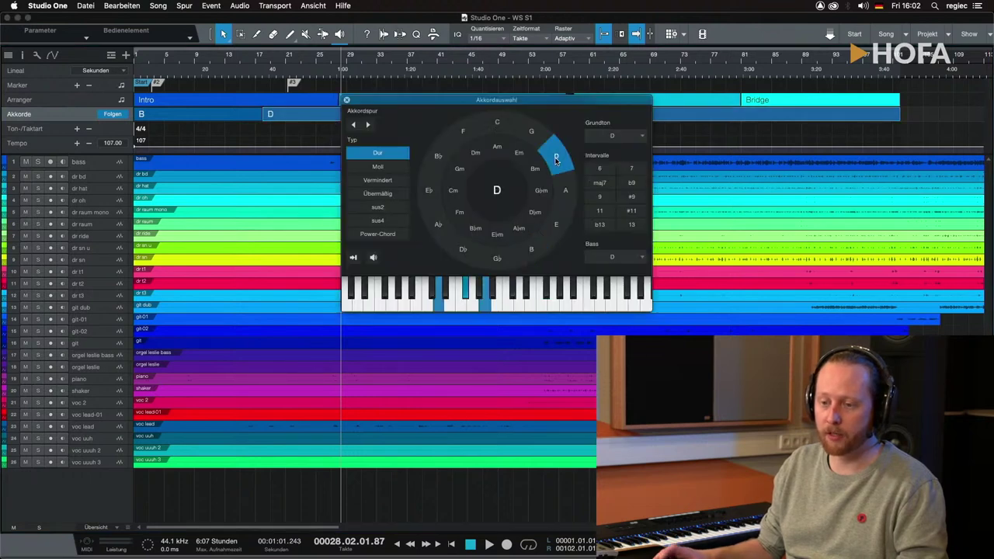
click(347, 101)
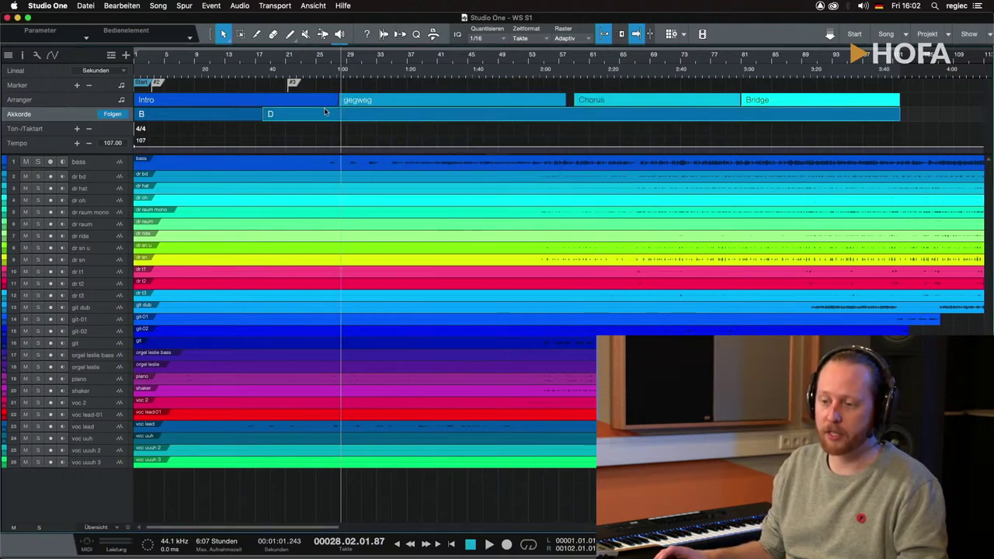
- Change the second chord on the Chord track to D minor, using the chord selector's circle
double_click(326, 114)
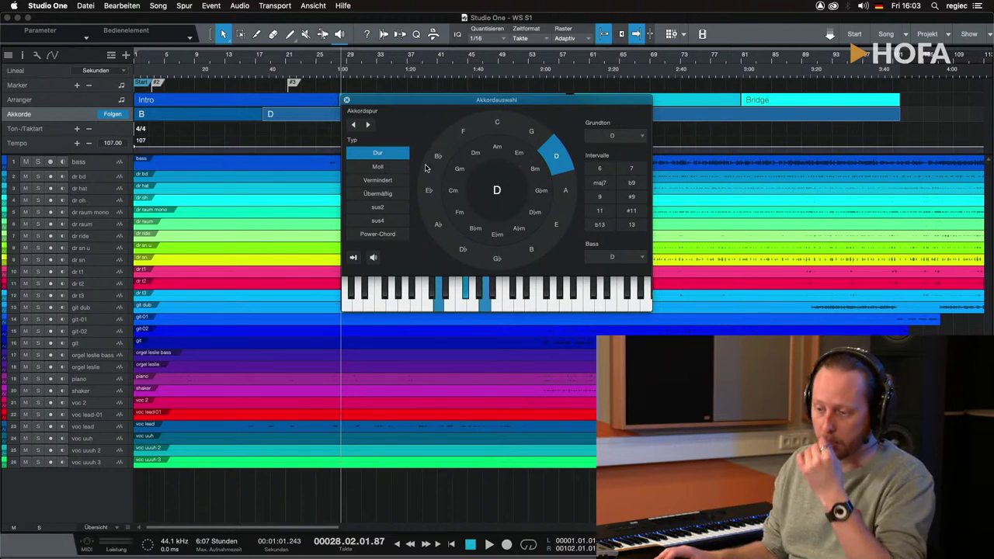
click(497, 147)
click(531, 134)
click(476, 155)
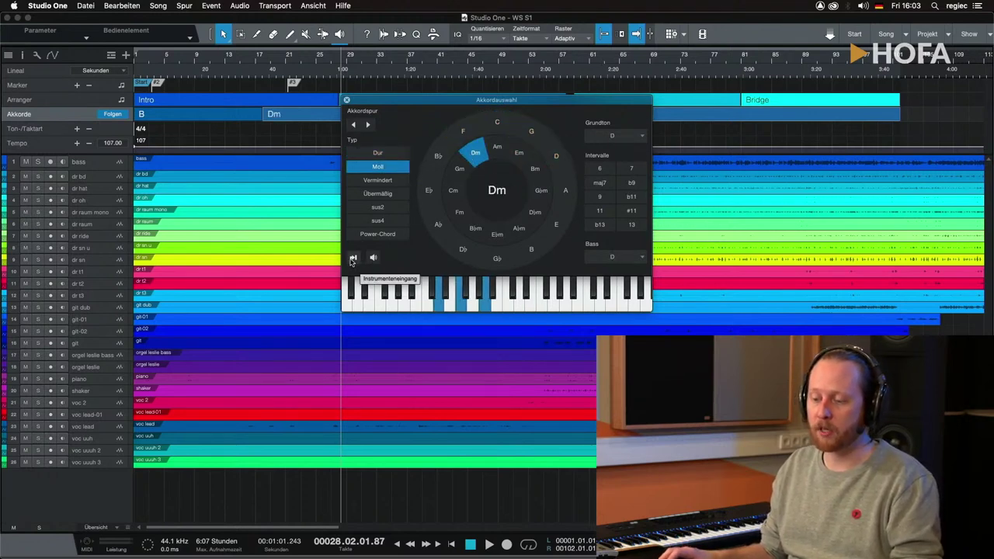
click(347, 102)
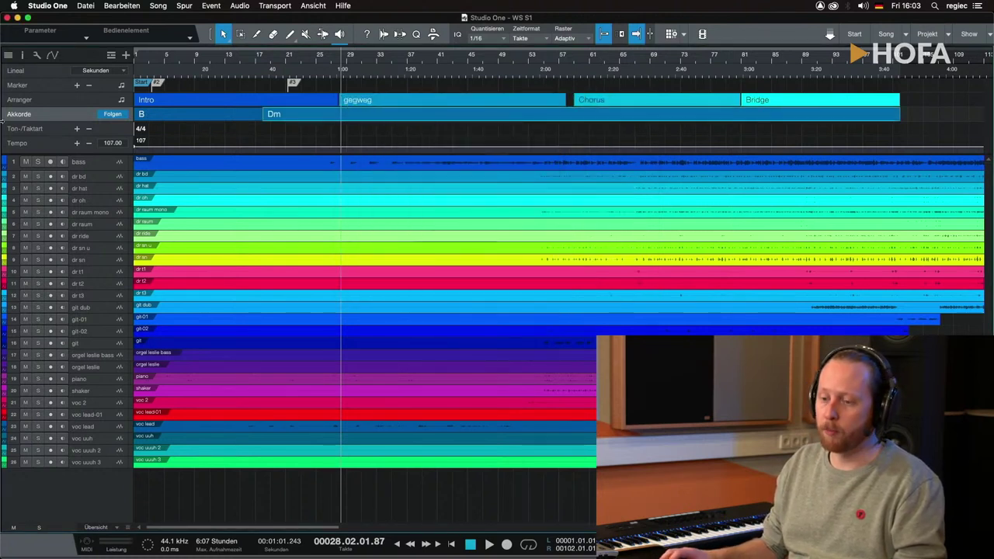
- Switch the Chord track's Folgen option off and on again, and open and close the chord selector for the B chord
click(114, 116)
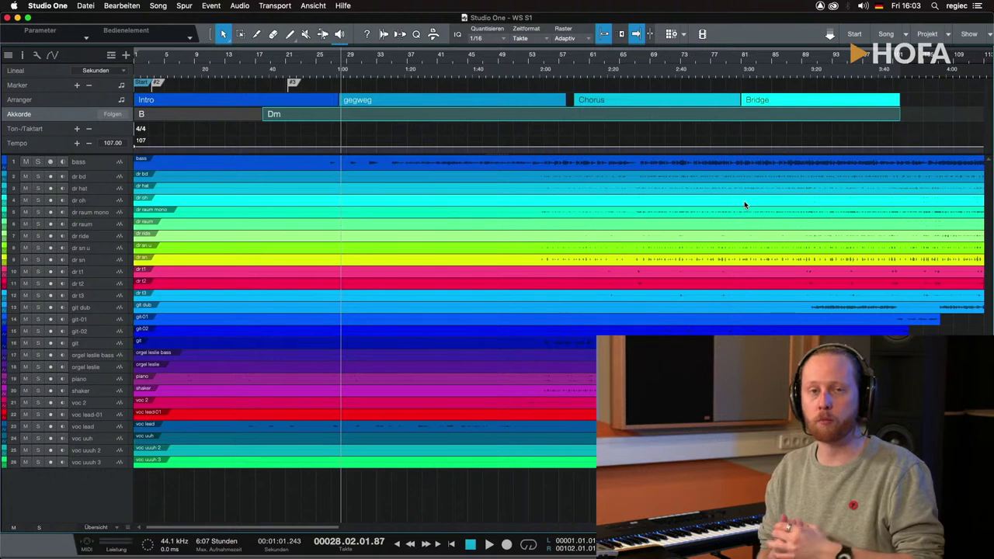
click(112, 115)
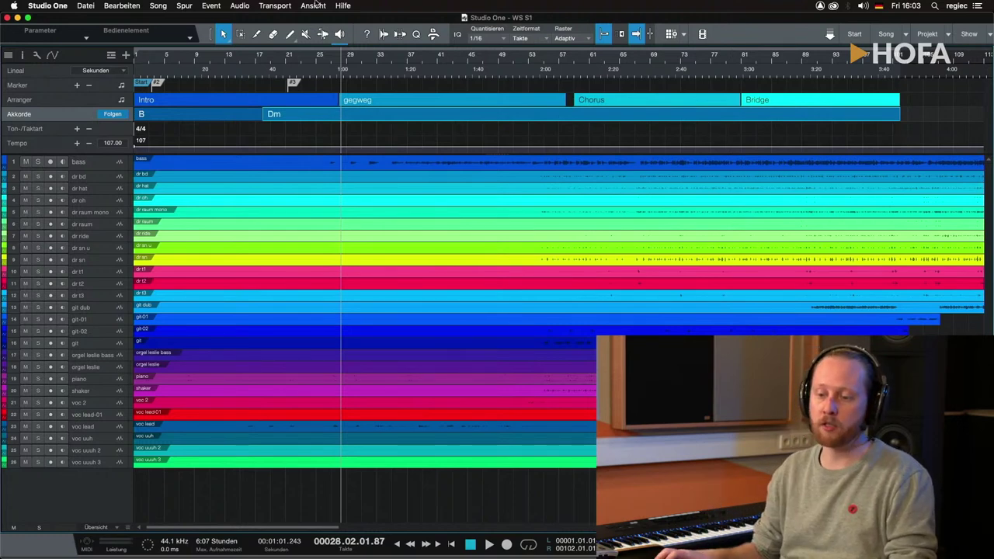
double_click(186, 113)
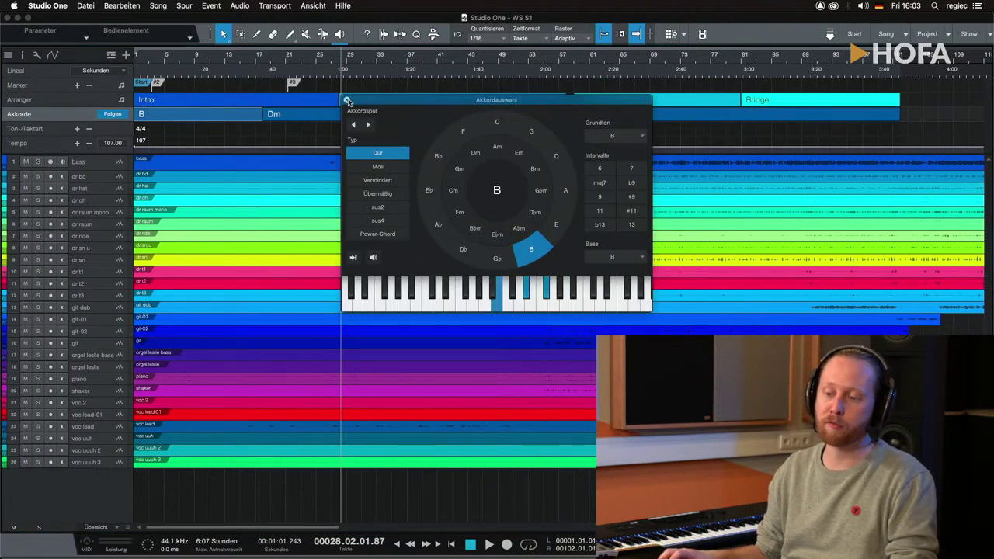
click(347, 101)
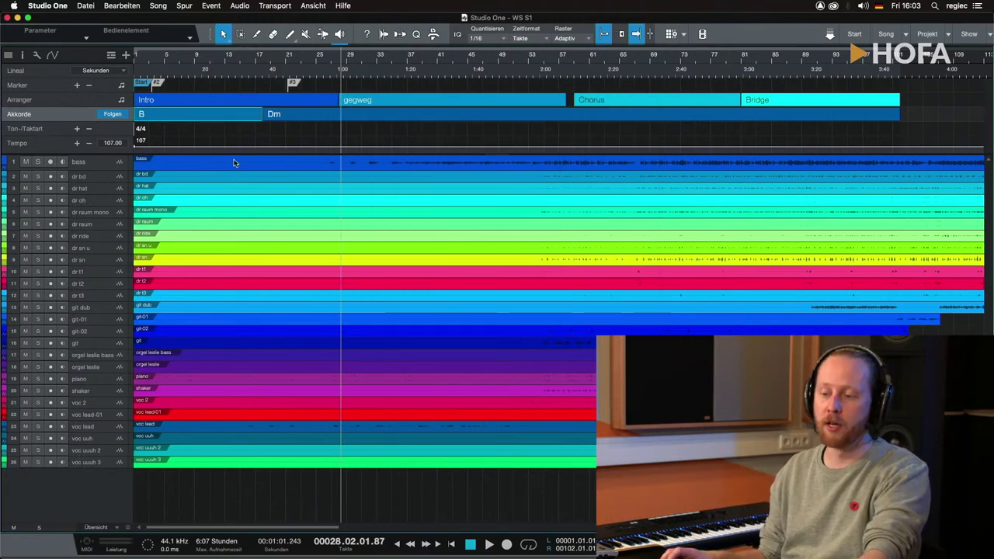
click(260, 140)
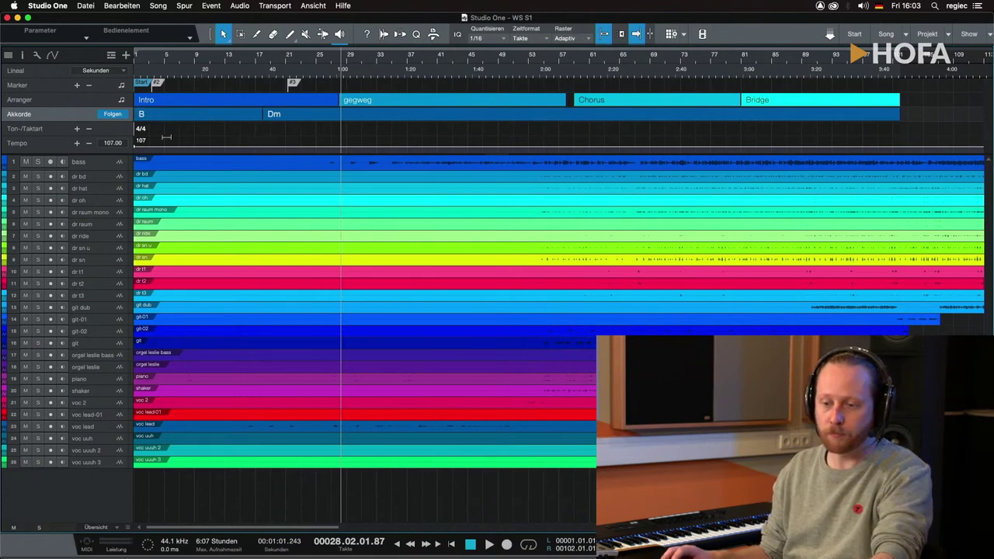
click(78, 128)
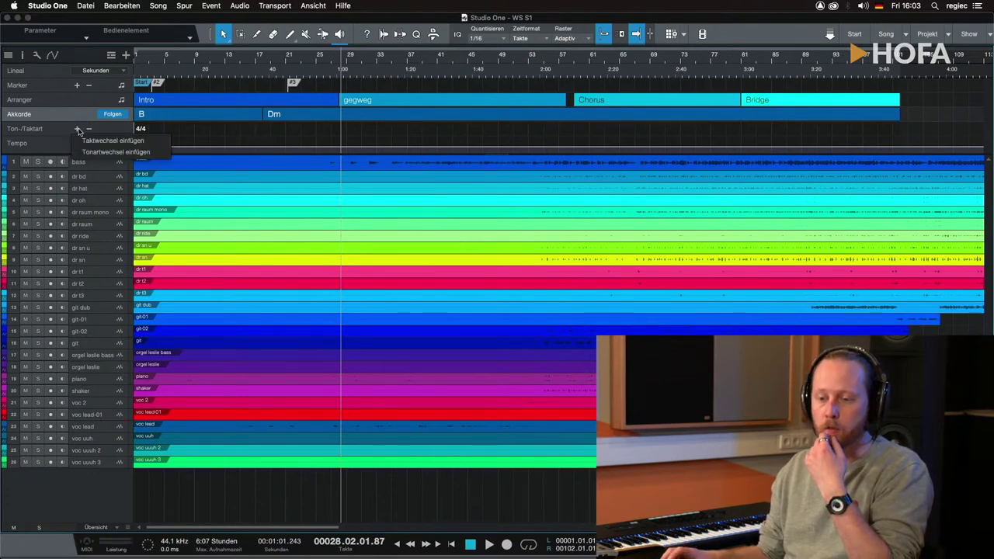
click(117, 140)
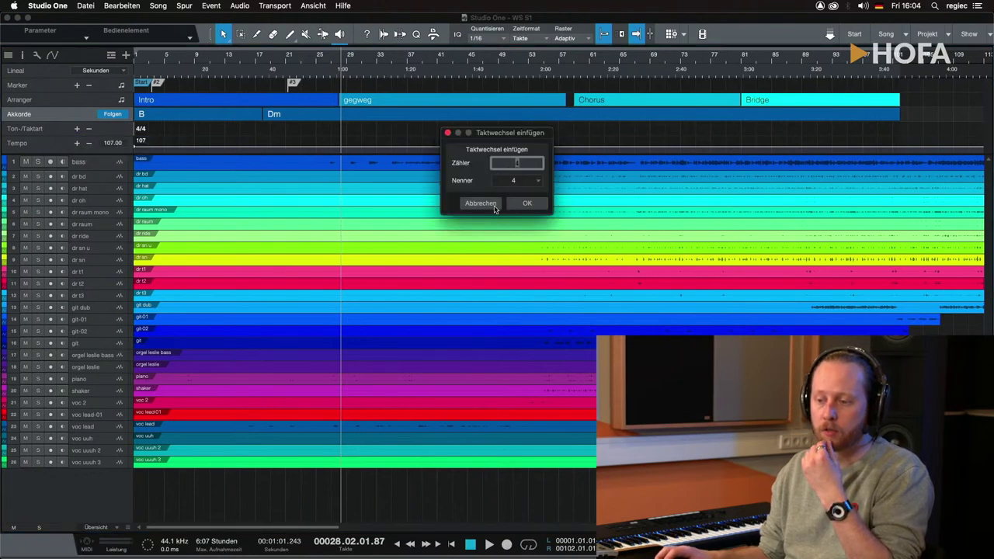
click(489, 205)
click(77, 132)
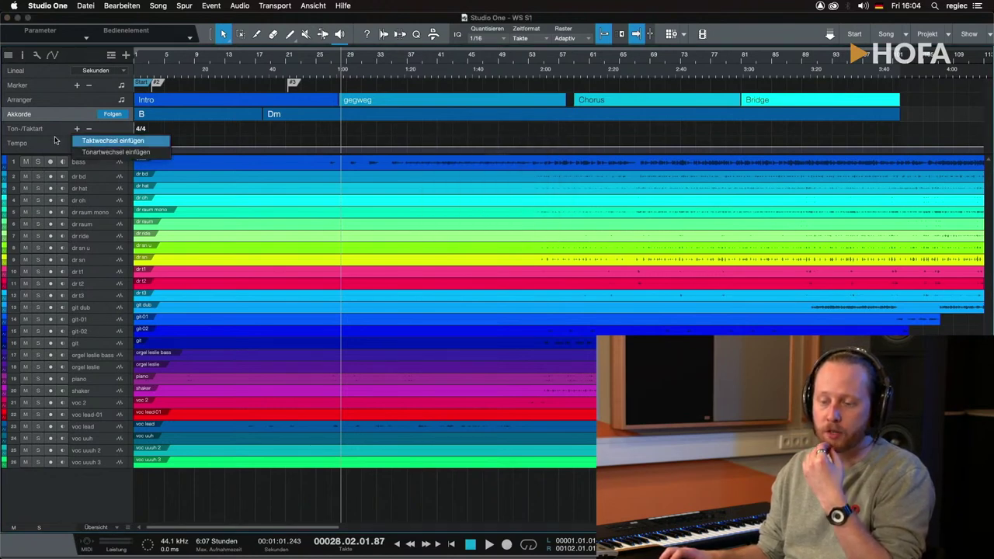
click(140, 126)
- Insert a 6/4 time signature change at bar 28, where the gegweg section begins
click(77, 129)
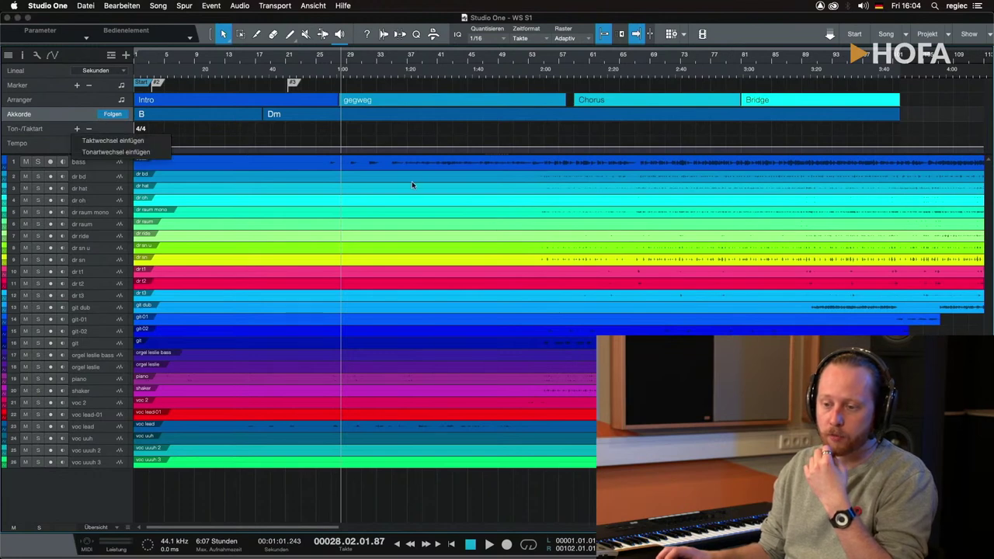
click(116, 141)
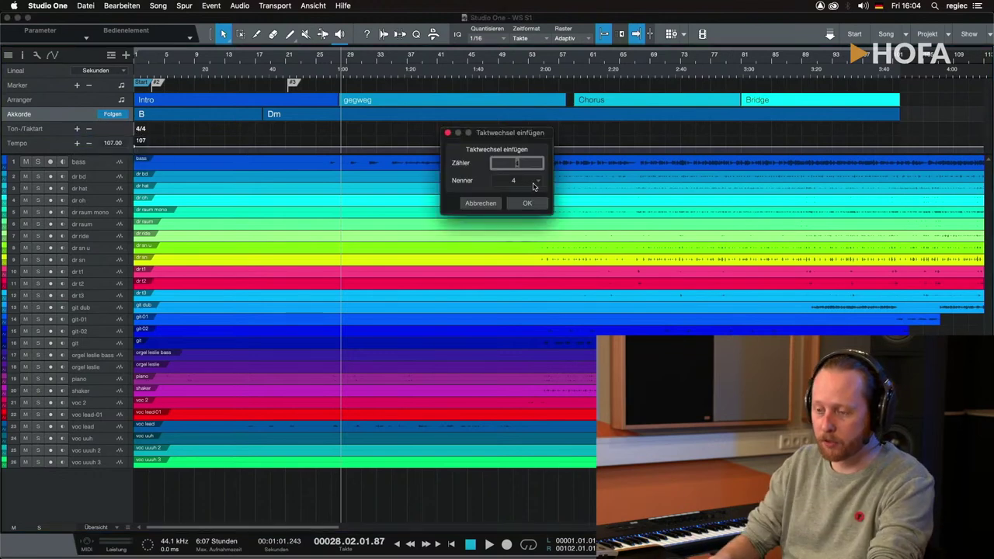
click(525, 184)
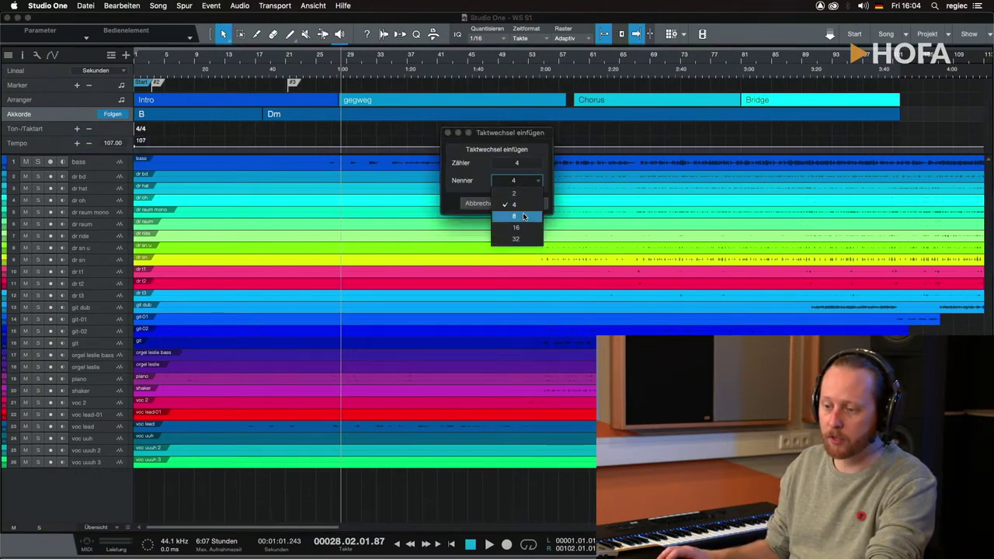
click(520, 216)
click(526, 187)
click(536, 184)
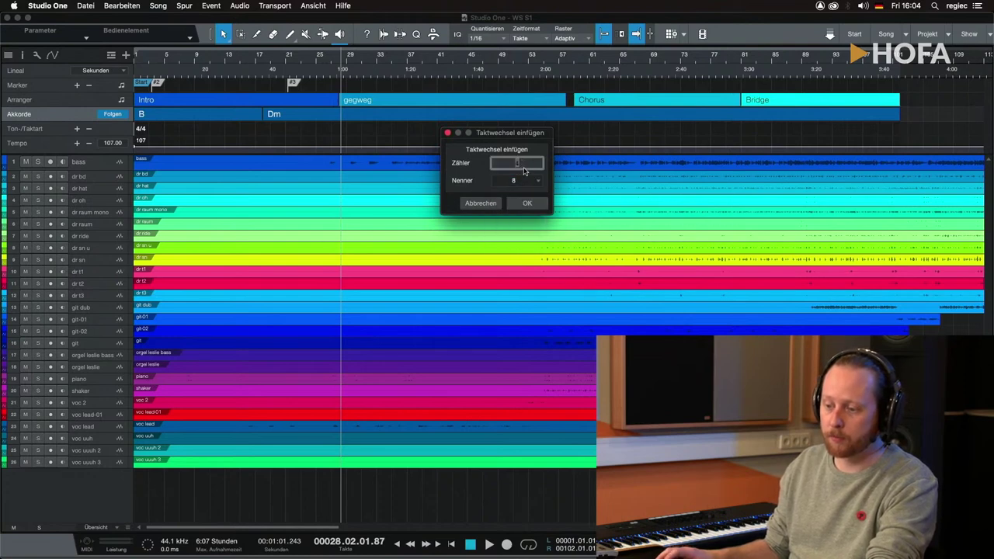
click(525, 181)
click(518, 204)
click(527, 163)
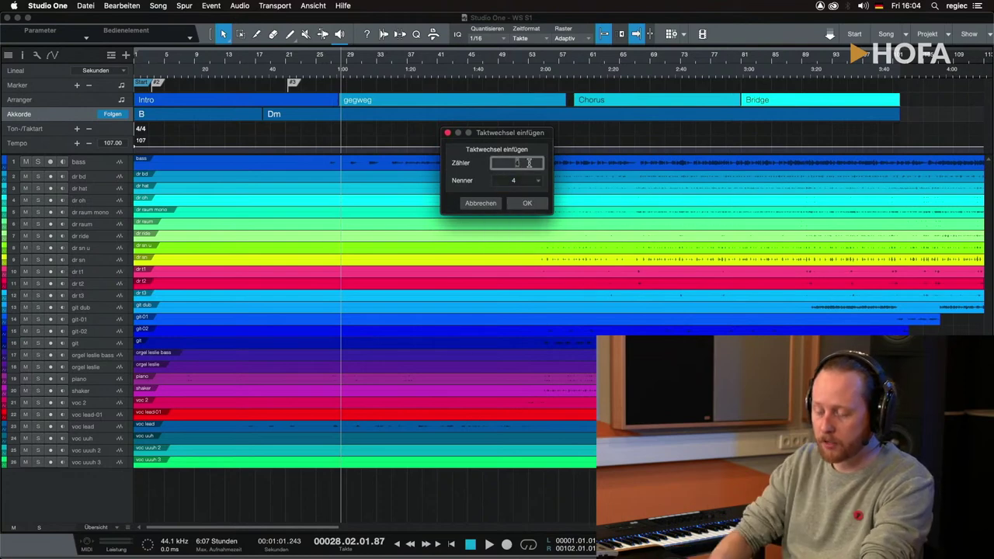
text(6)
key(Return)
- Move the playback cursor to bar 36 and insert a 4/4 time signature change there
click(427, 55)
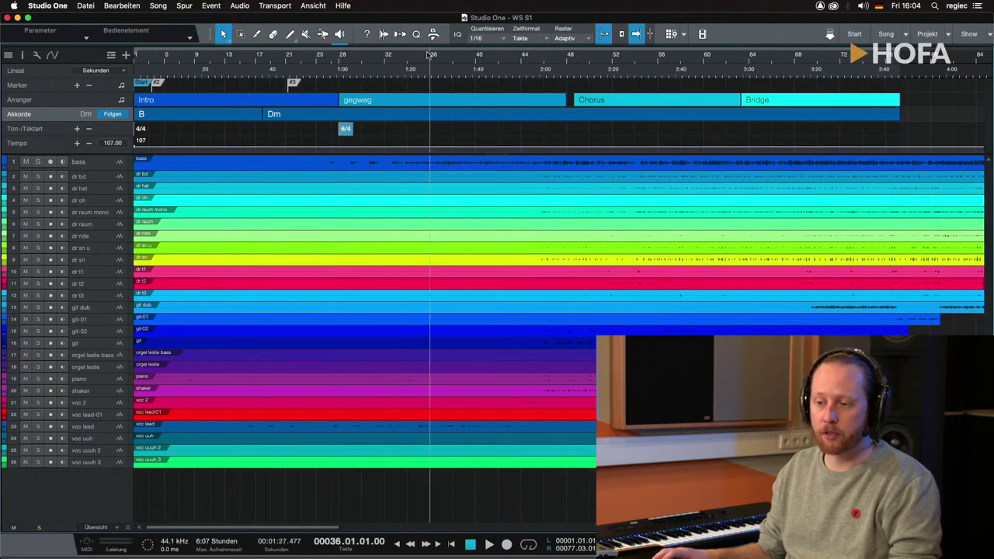
click(77, 129)
click(117, 139)
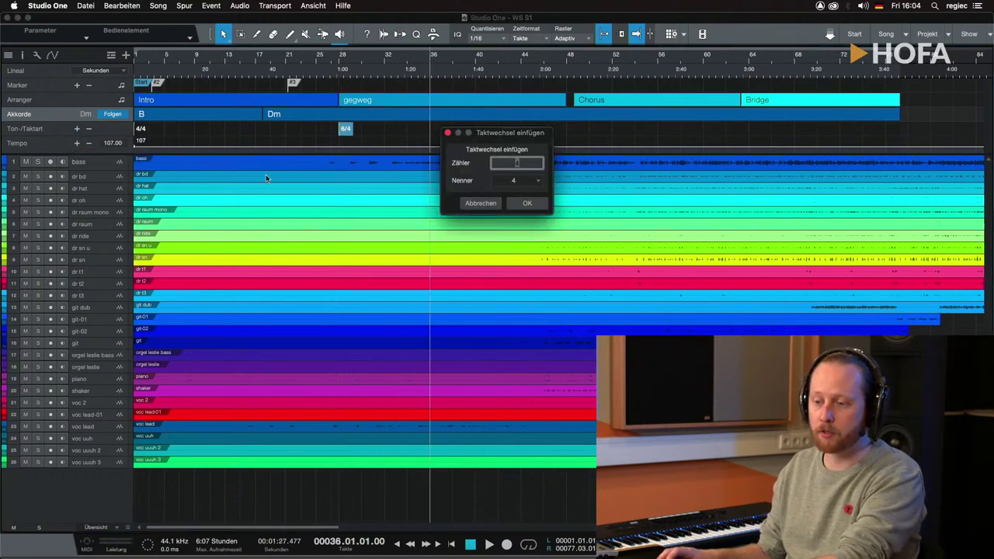
text(4)
key(Return)
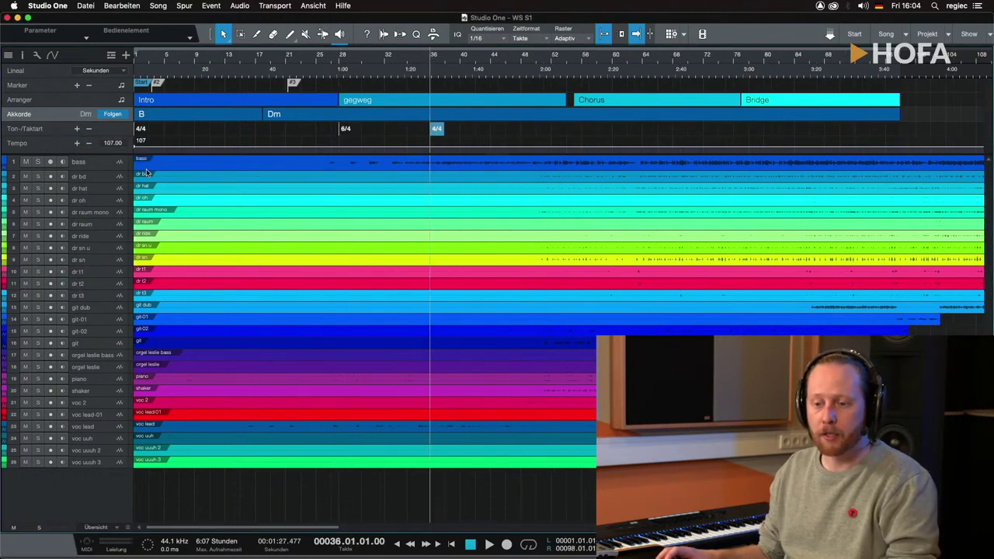
- Open the song tempo value for editing and view the time format options of the Lineal track, leaving both as they are
click(112, 143)
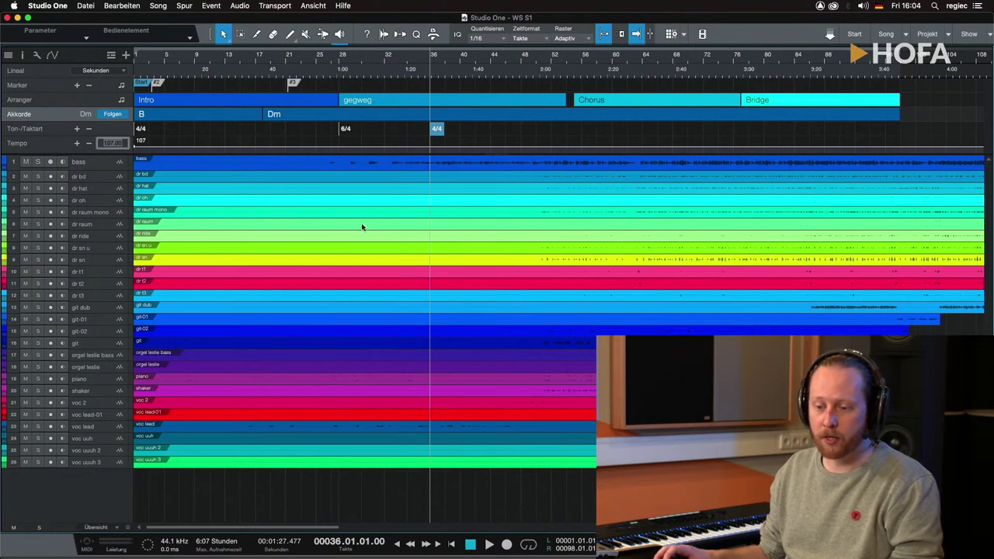
click(44, 143)
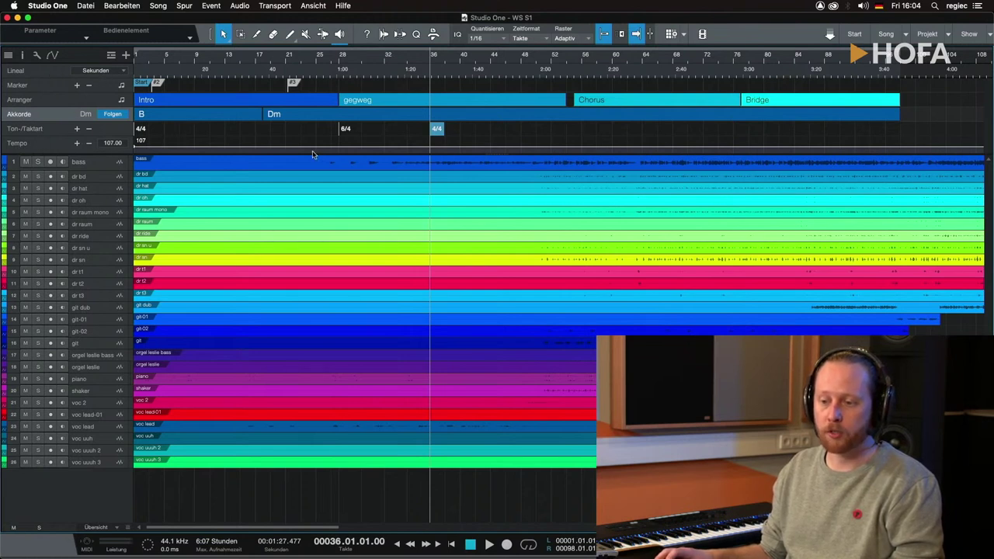
click(121, 71)
click(28, 71)
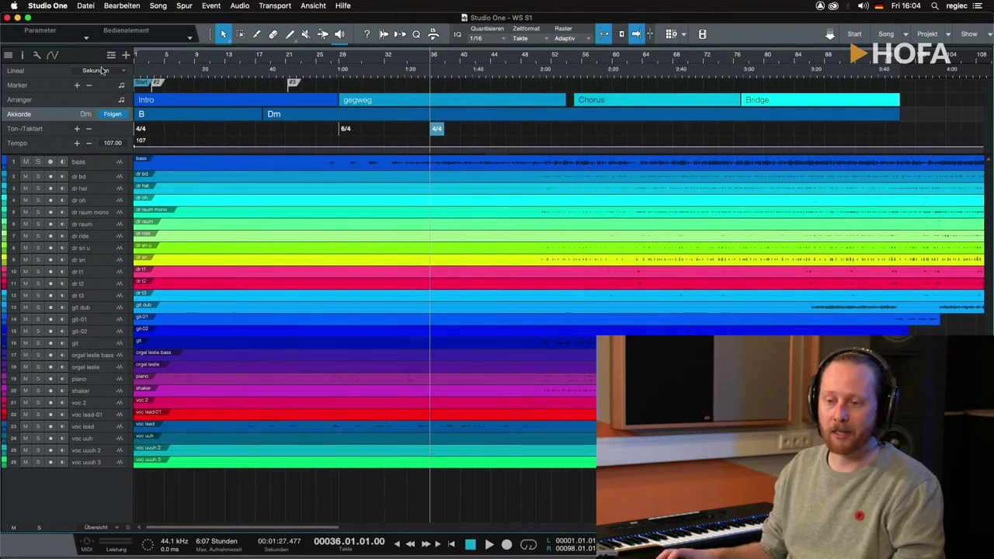
click(100, 73)
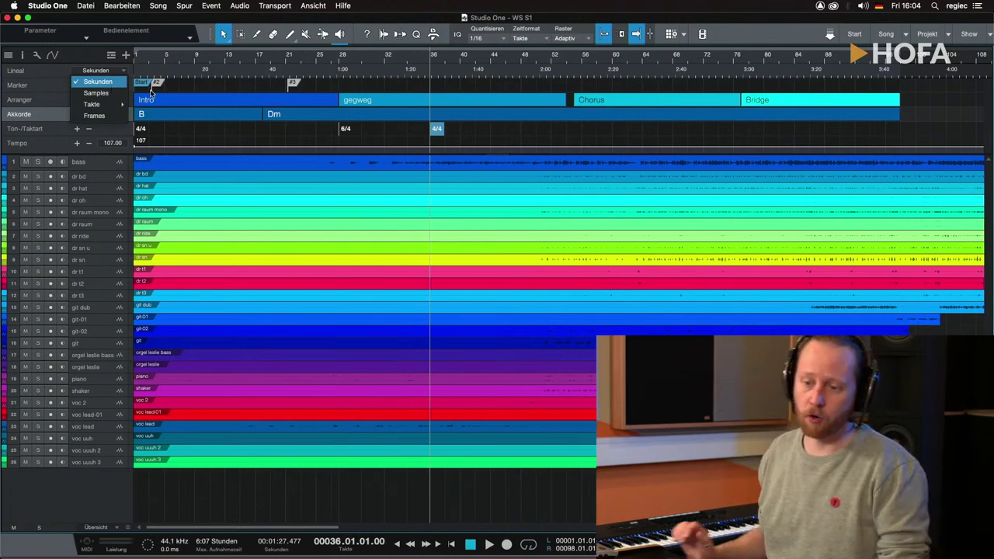
click(135, 87)
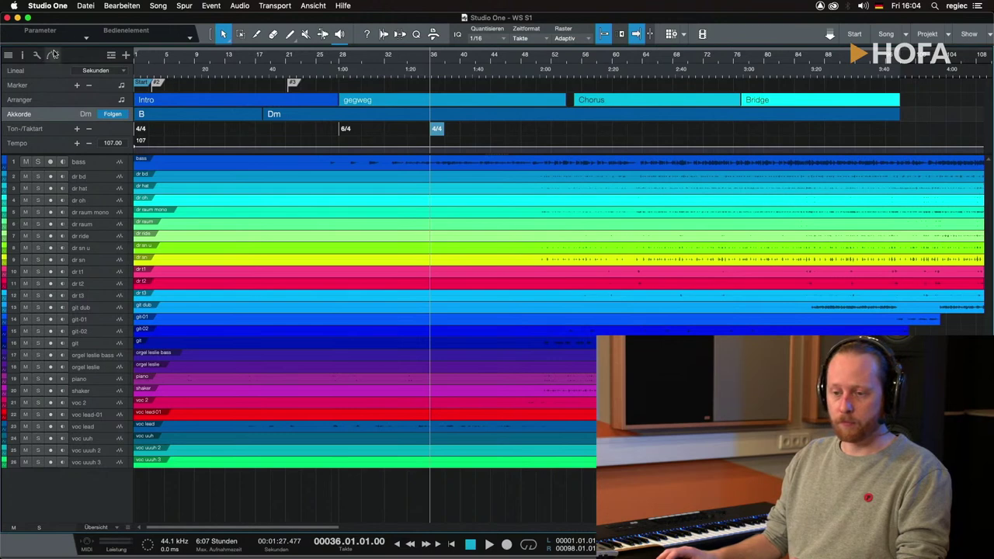
- Hide all the global tracks above the arrangement: Lineal, Marker, Arranger, Akkorde, Ton-/Taktart and Tempo
click(111, 56)
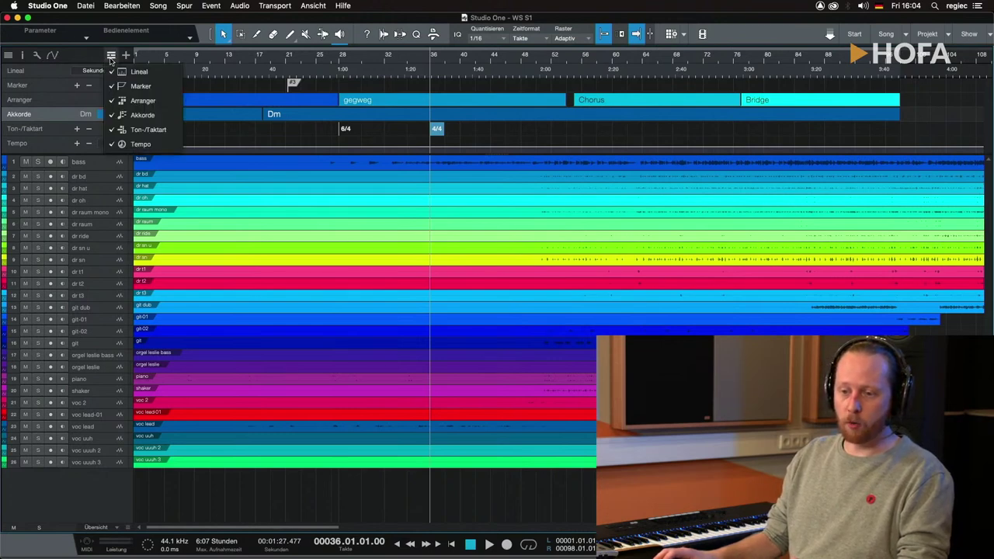
click(134, 72)
click(111, 55)
click(138, 86)
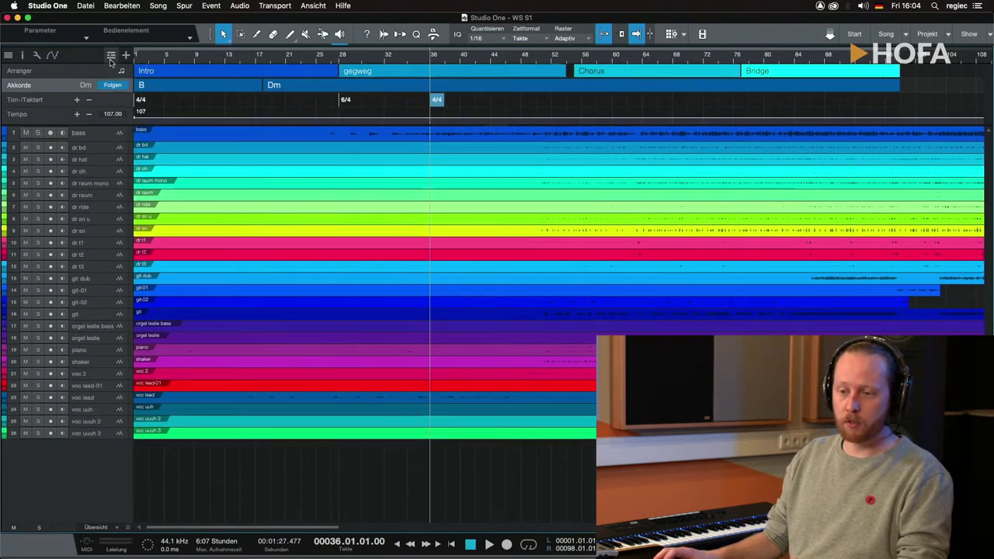
click(111, 55)
click(142, 101)
click(111, 55)
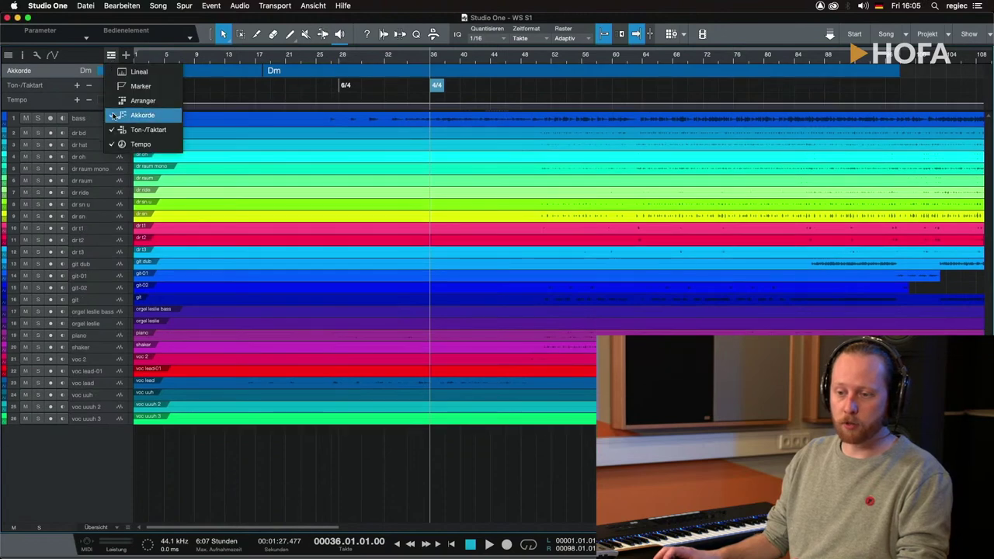
click(142, 115)
click(111, 56)
click(115, 130)
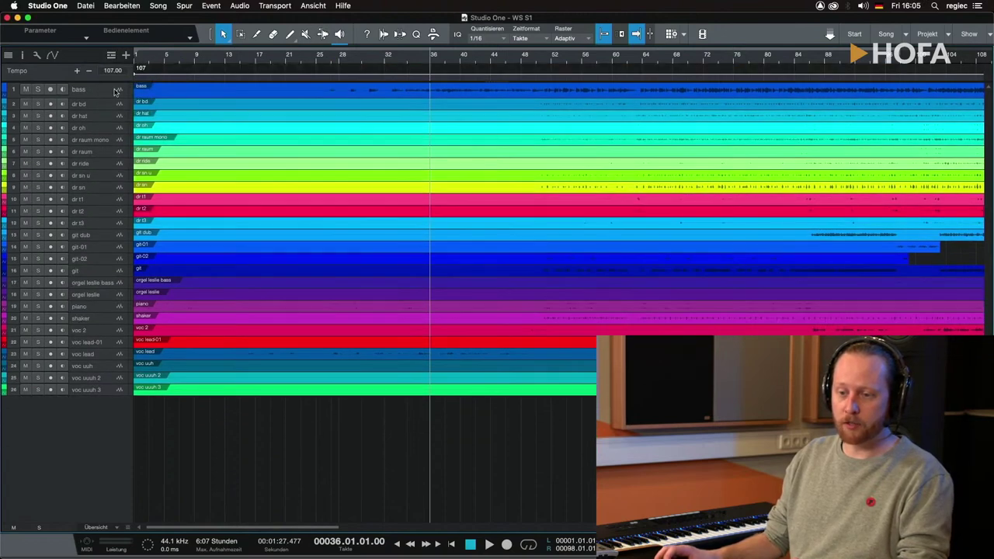
click(111, 55)
scroll(128, 140, down, 1)
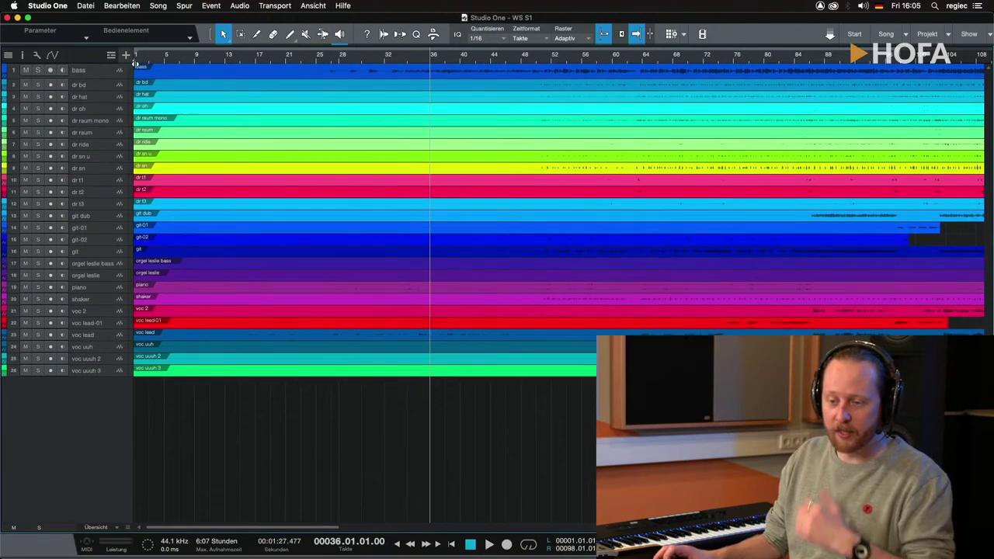
- Open the dialog for adding tracks and show the available track types
click(126, 55)
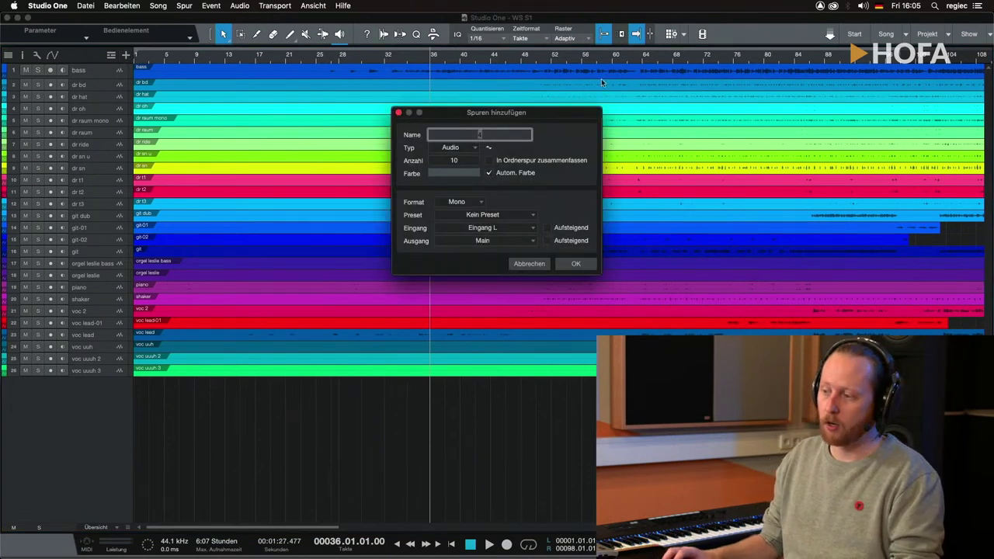
click(454, 148)
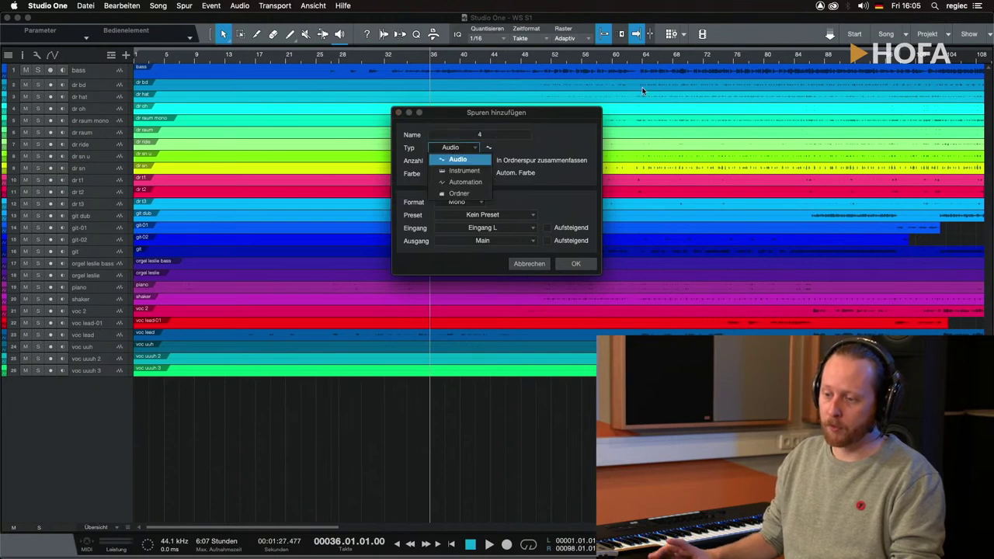